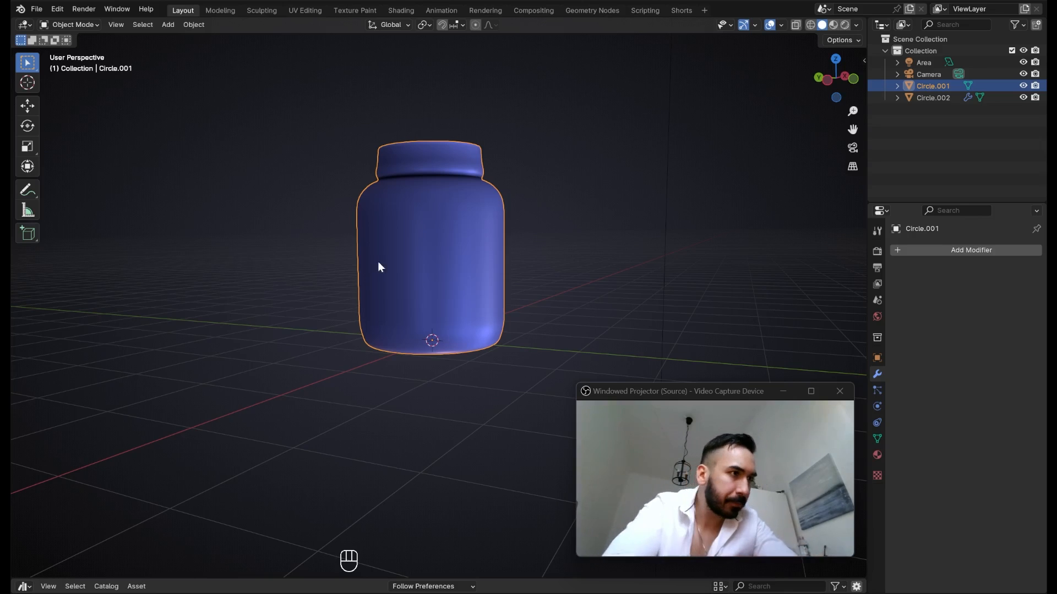
- Examine the jar model and its mesh from several angles
{"action": "left_click_drag", "start_coordinate": [377, 262], "coordinate": [500, 241]}
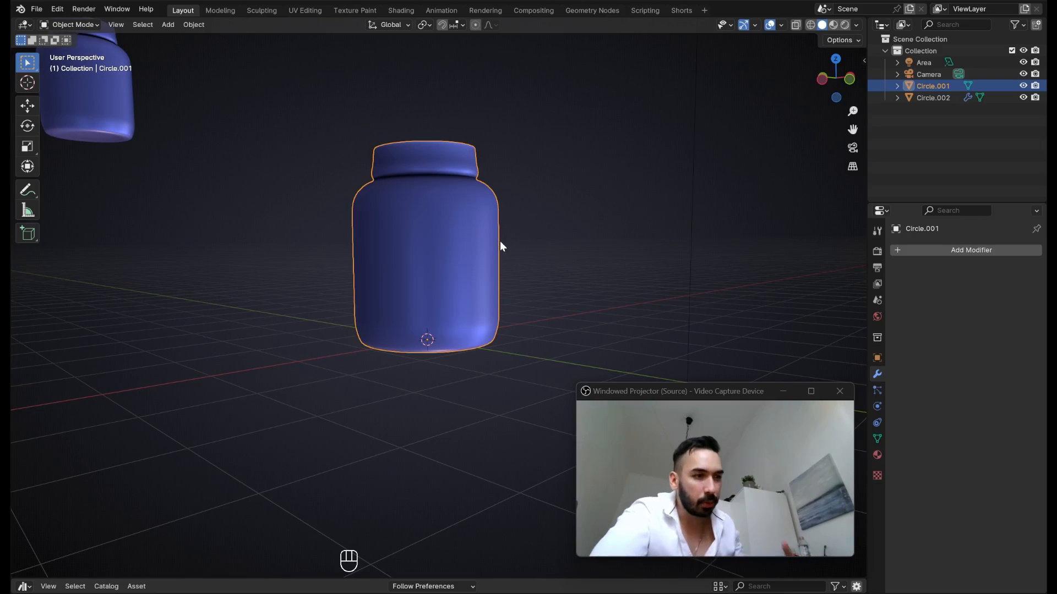
{"action": "scroll", "coordinate": [499, 241], "scroll_direction": "down", "scroll_amount": 2}
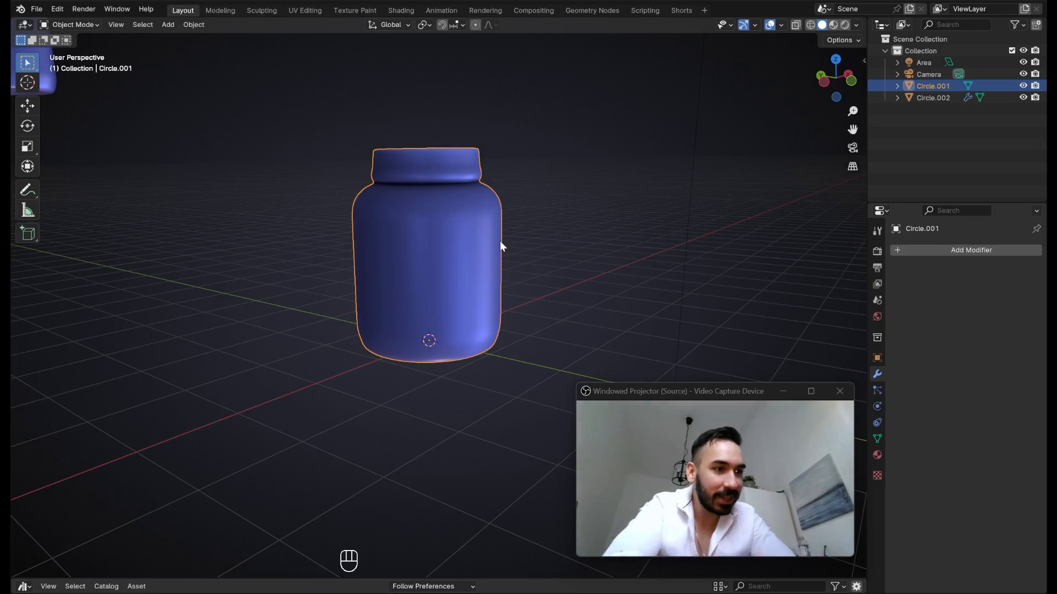
{"action": "scroll", "coordinate": [534, 287], "scroll_direction": "up", "scroll_amount": 3}
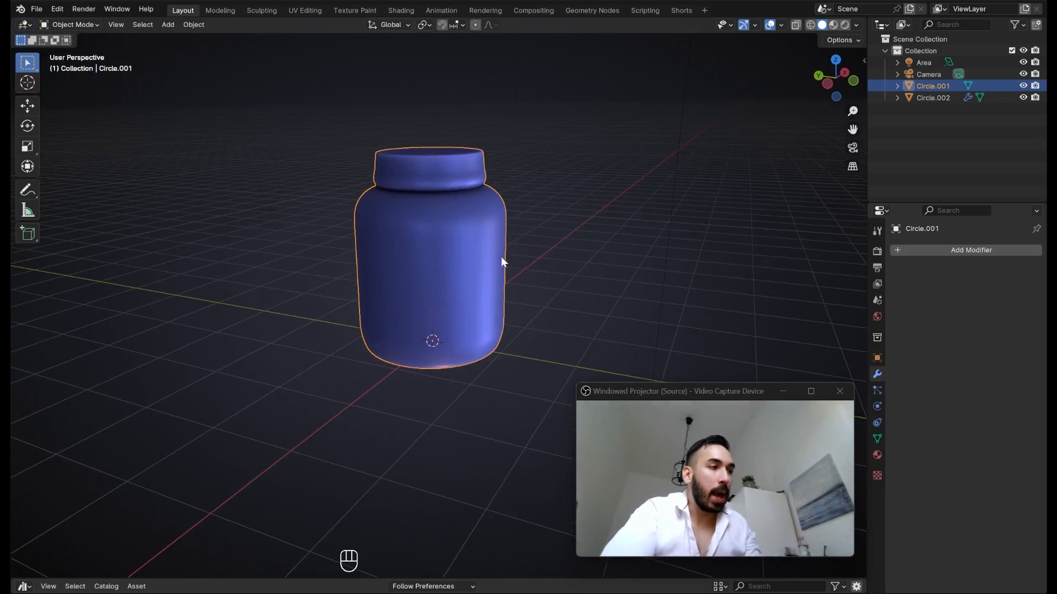
{"action": "left_click_drag", "start_coordinate": [459, 229], "coordinate": [419, 258]}
{"action": "key", "text": "Tab"}
{"action": "scroll", "coordinate": [419, 258], "scroll_direction": "down", "scroll_amount": 1}
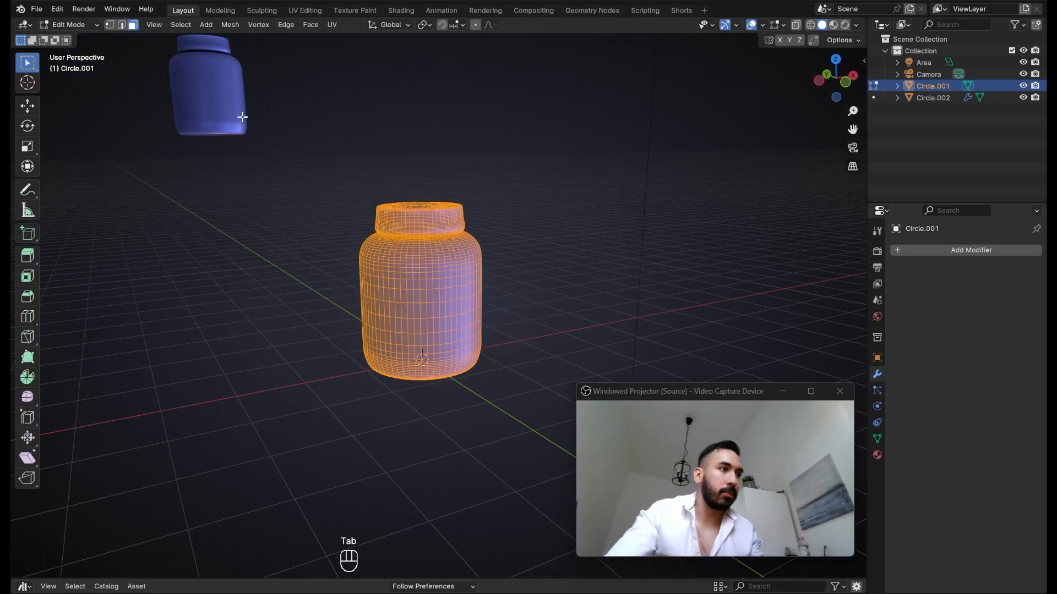
{"action": "left_click_drag", "start_coordinate": [373, 203], "coordinate": [388, 212]}
{"action": "scroll", "coordinate": [421, 292], "scroll_direction": "down", "scroll_amount": 2}
{"action": "key", "text": "Tab"}
{"action": "left_click_drag", "start_coordinate": [421, 293], "coordinate": [449, 279]}
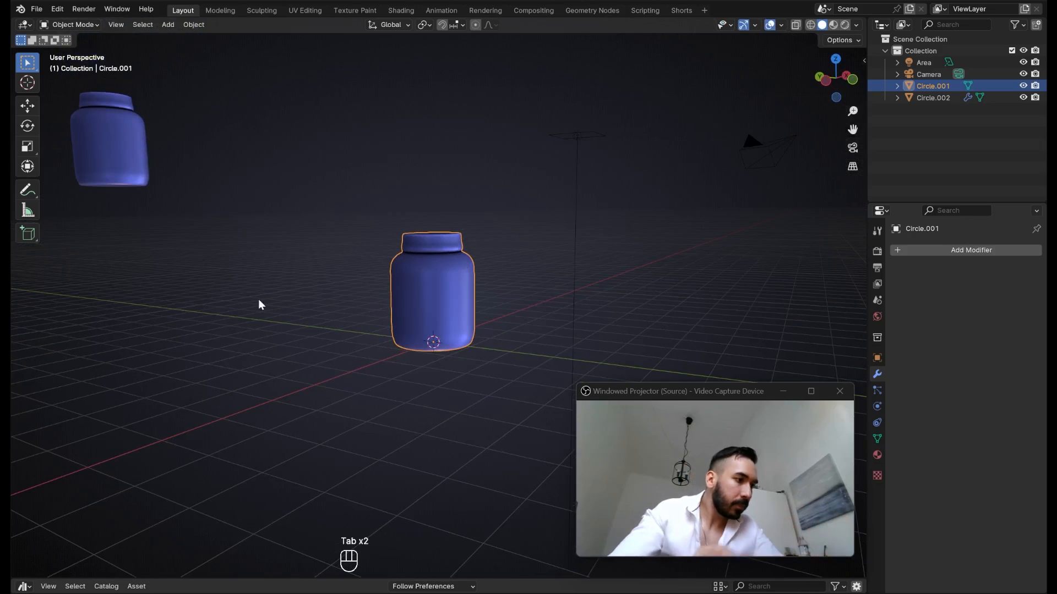
- Switch to the Chrome browser and open the Canva website from the search results
{"action": "mouse_move", "coordinate": [90, 593]}
{"action": "left_click", "coordinate": [81, 568]}
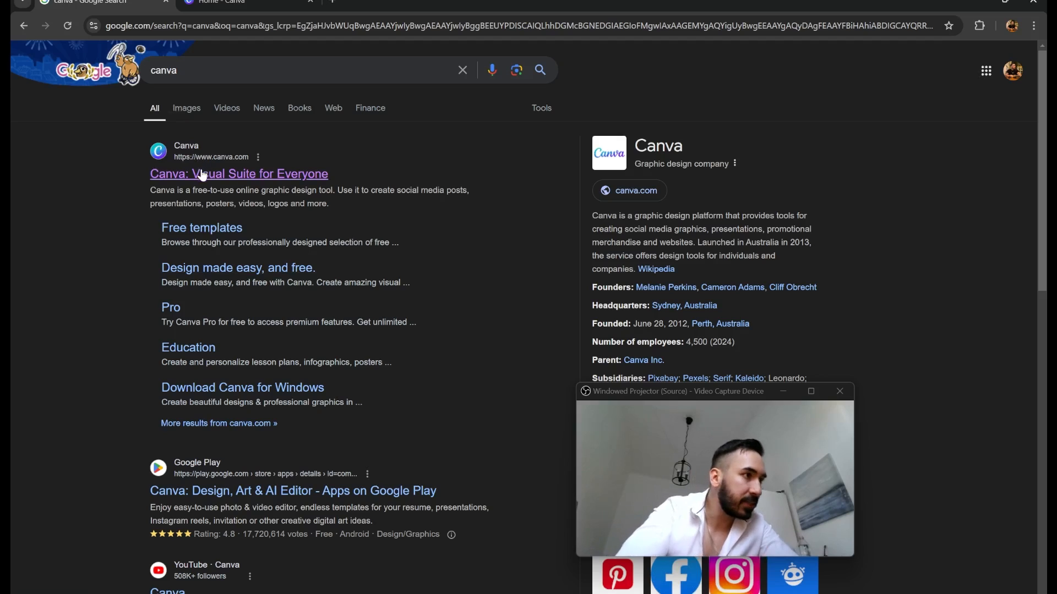
{"action": "left_click", "coordinate": [200, 173]}
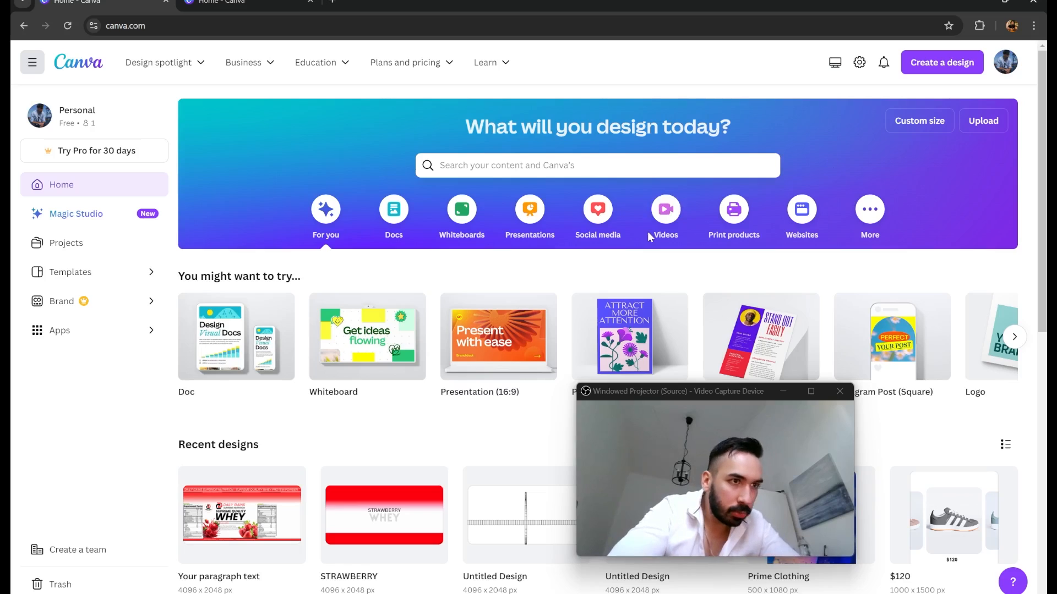
{"action": "scroll", "coordinate": [648, 238], "scroll_direction": "down", "scroll_amount": 2}
{"action": "scroll", "coordinate": [649, 238], "scroll_direction": "right", "scroll_amount": 1}
{"action": "scroll", "coordinate": [648, 238], "scroll_direction": "up", "scroll_amount": 2}
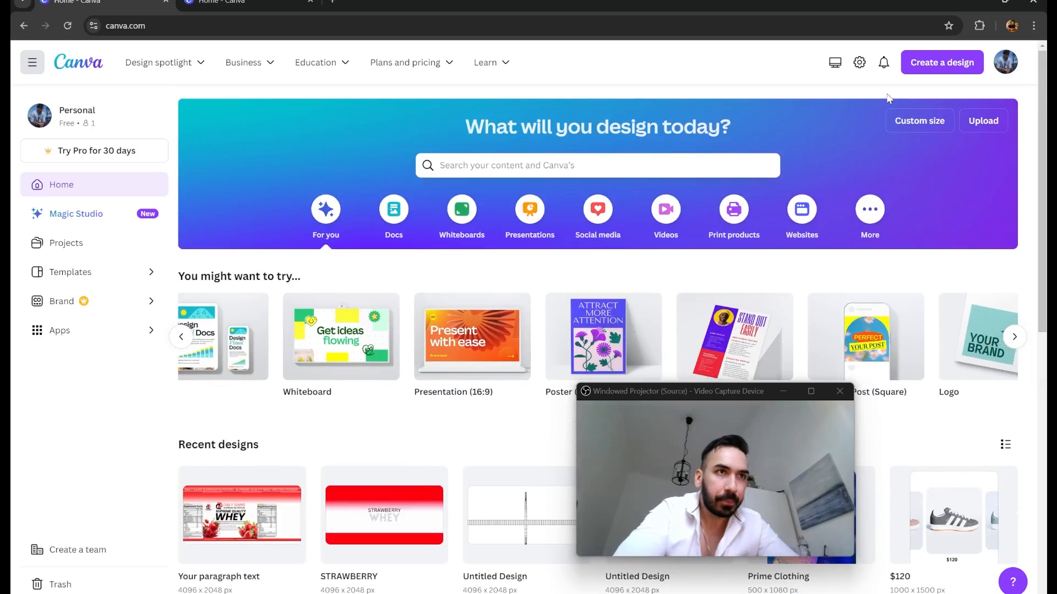
- Create a new custom-size design, 4096 px wide and 2048 px high
{"action": "left_click", "coordinate": [929, 65]}
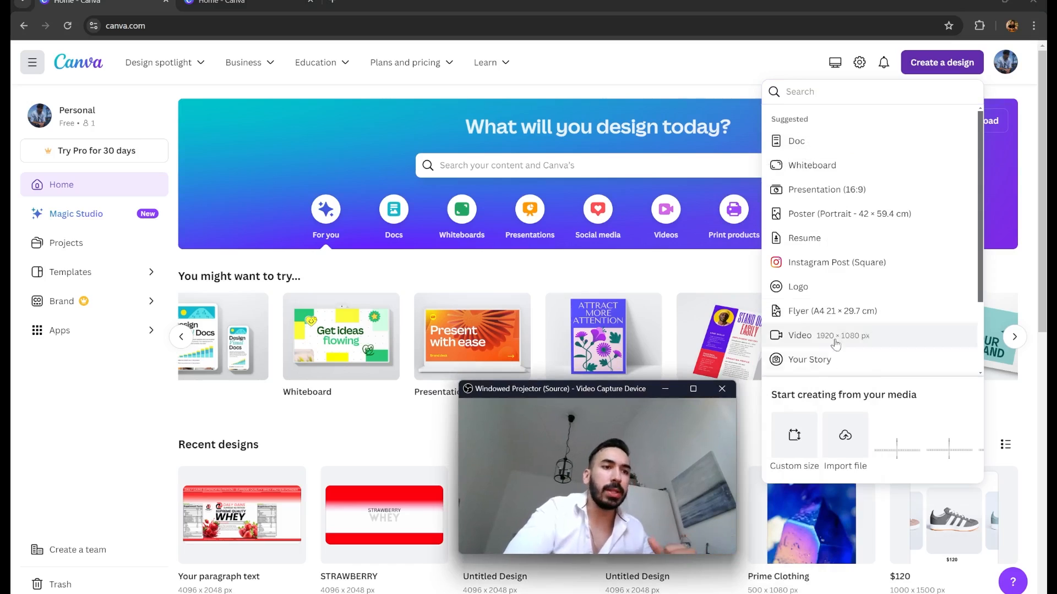
{"action": "left_click", "coordinate": [794, 435]}
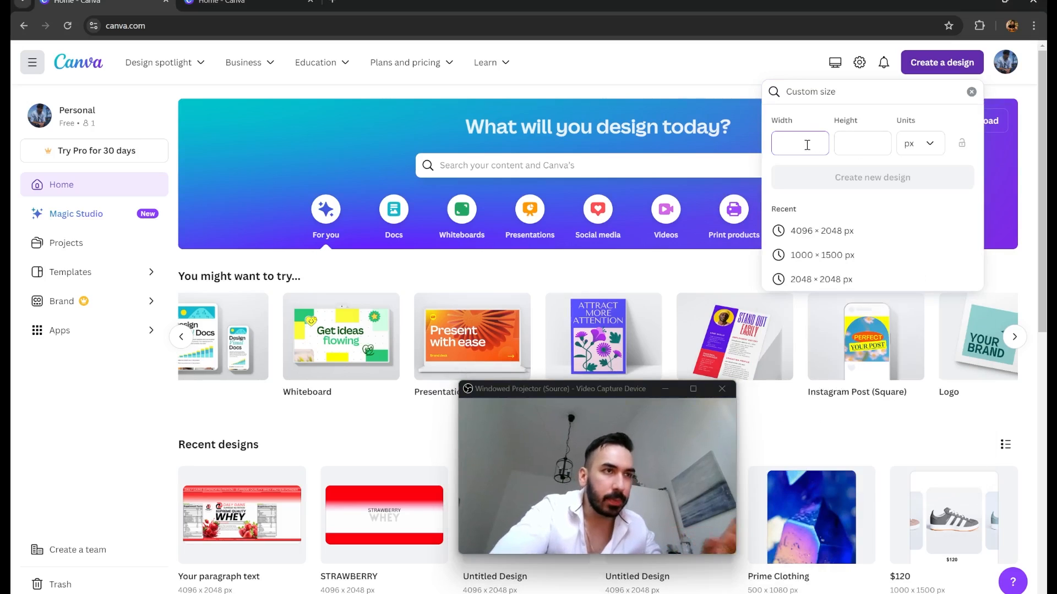
{"action": "type", "text": "2048"}
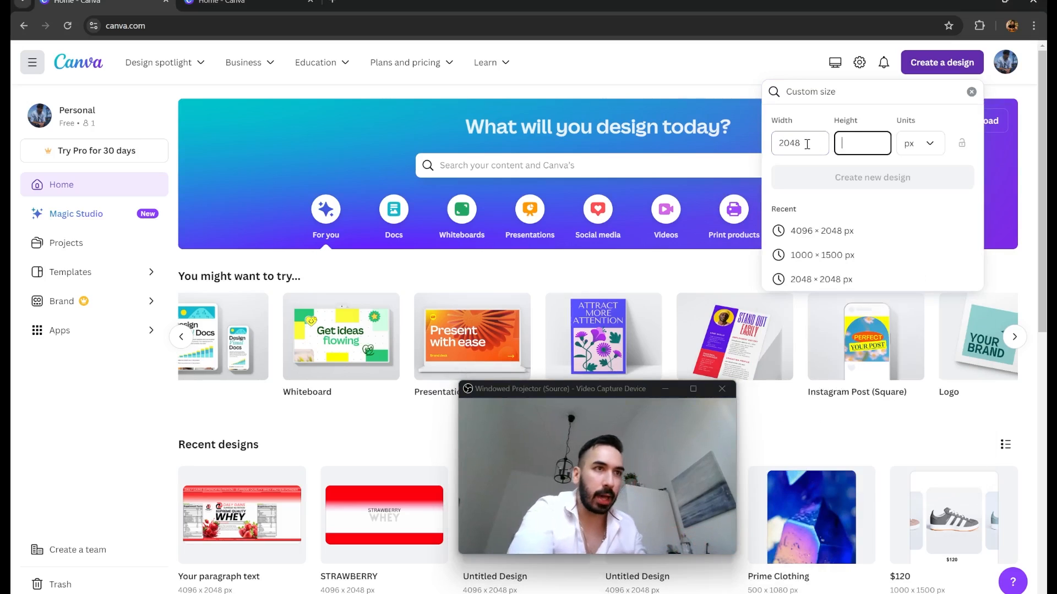
{"action": "double_click", "coordinate": [807, 144]}
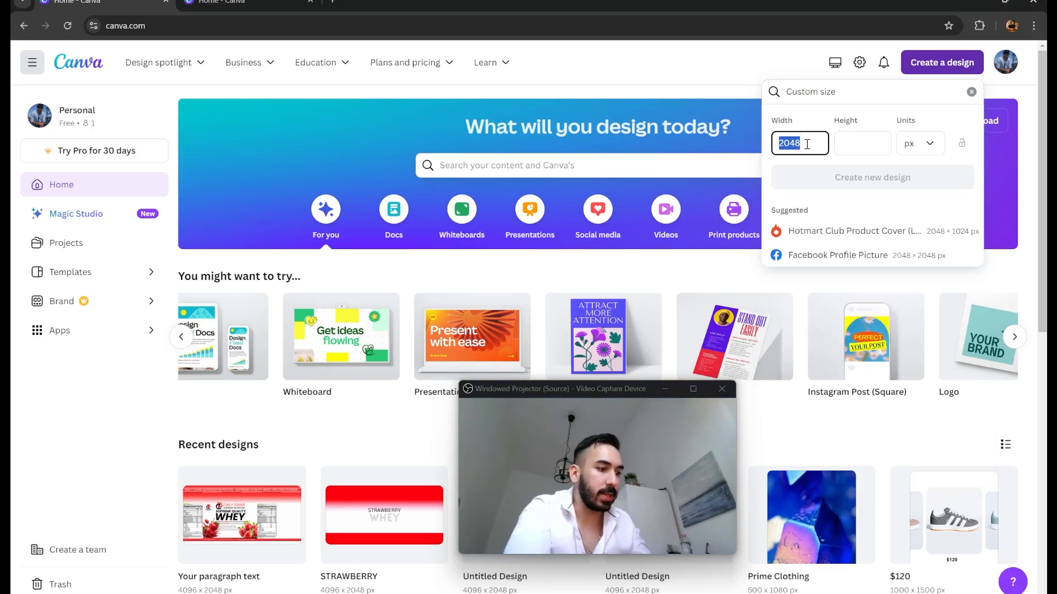
{"action": "type", "text": "4096"}
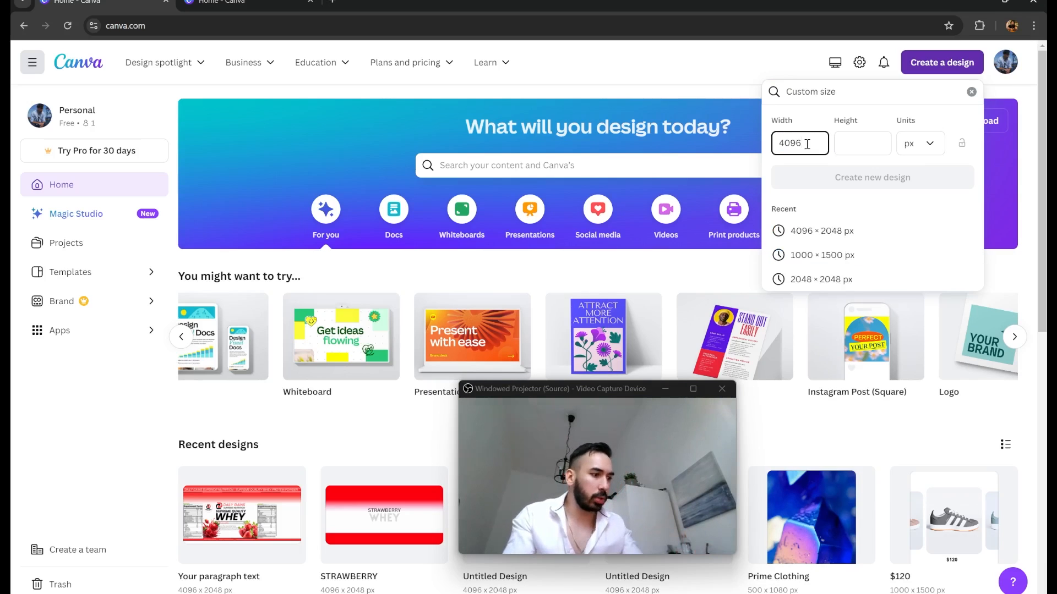
{"action": "key", "text": "Tab"}
{"action": "type", "text": "2048"}
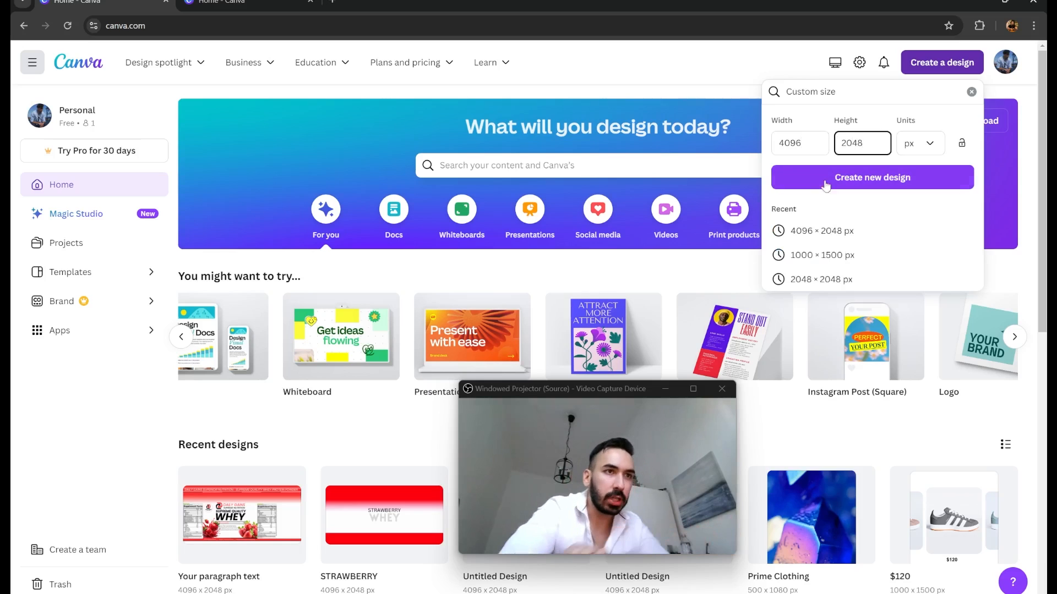
{"action": "left_click", "coordinate": [838, 182]}
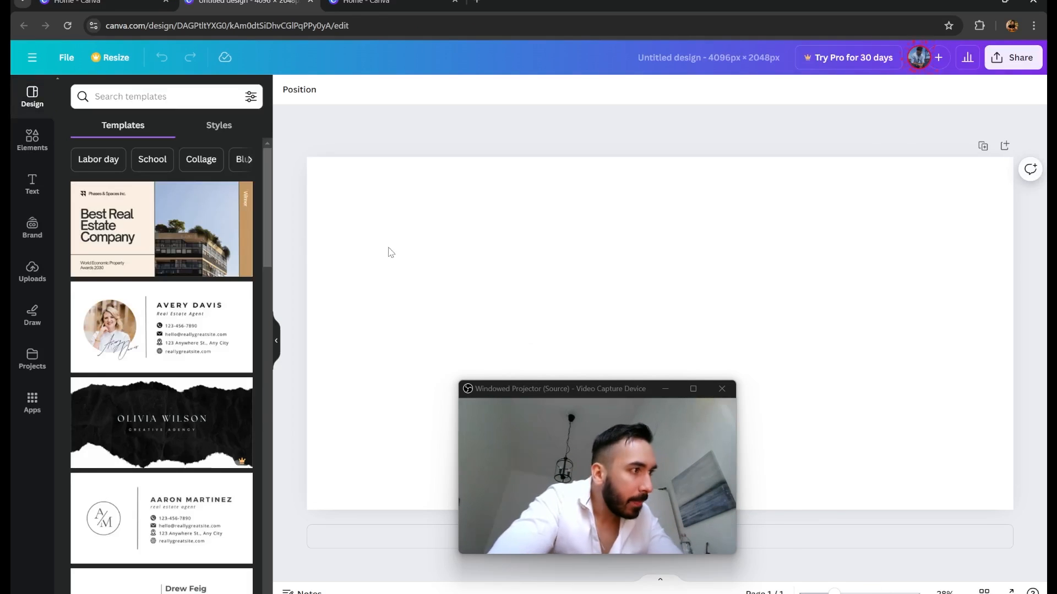
- Open the design elements library and browse the recently used elements
{"action": "left_click", "coordinate": [32, 142]}
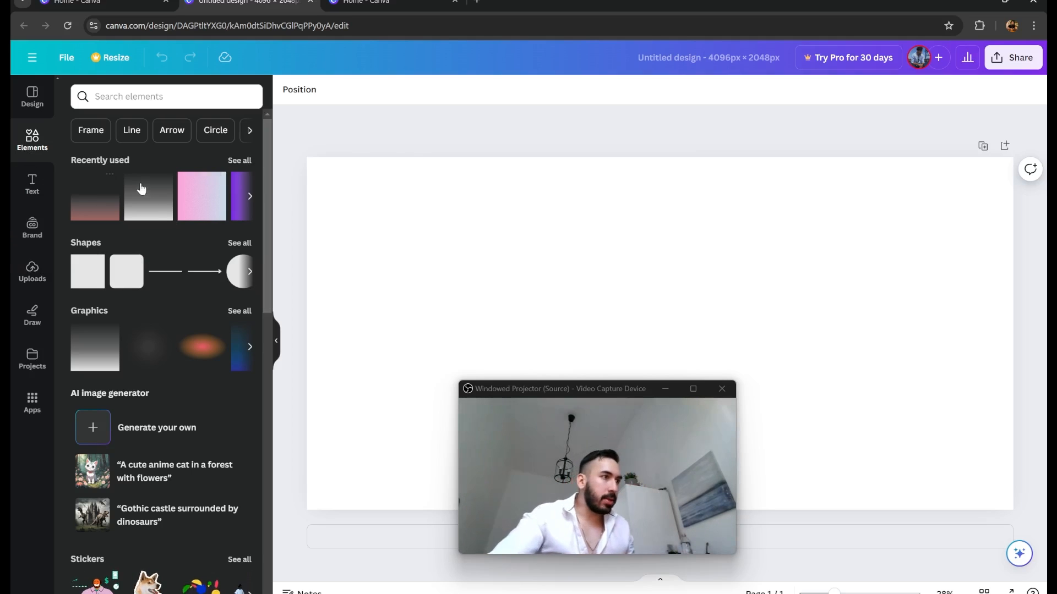
{"action": "left_click", "coordinate": [249, 197]}
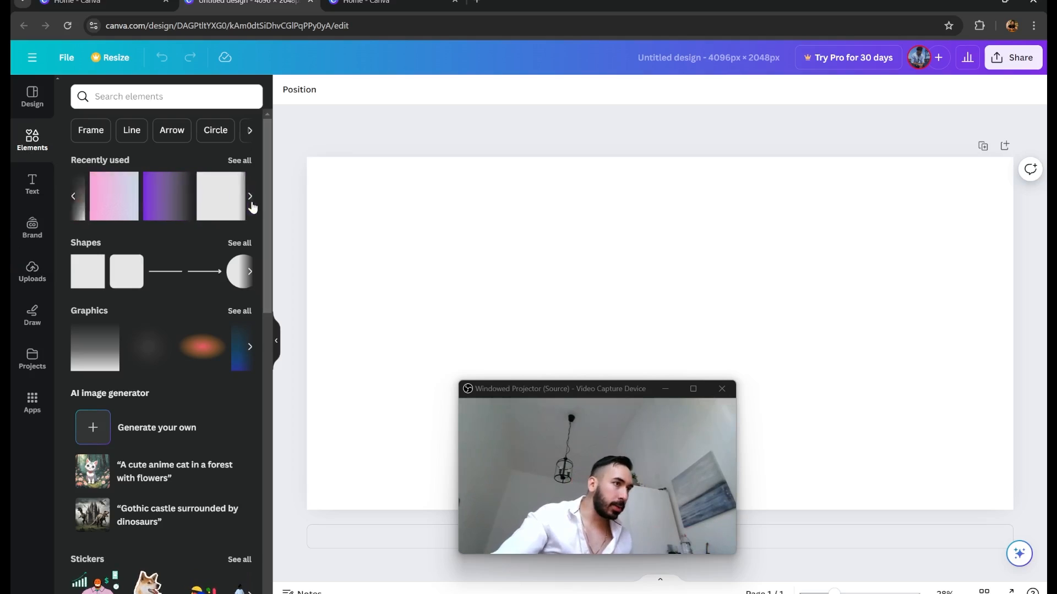
{"action": "scroll", "coordinate": [165, 275], "scroll_direction": "down", "scroll_amount": 2}
{"action": "scroll", "coordinate": [171, 248], "scroll_direction": "up", "scroll_amount": 2}
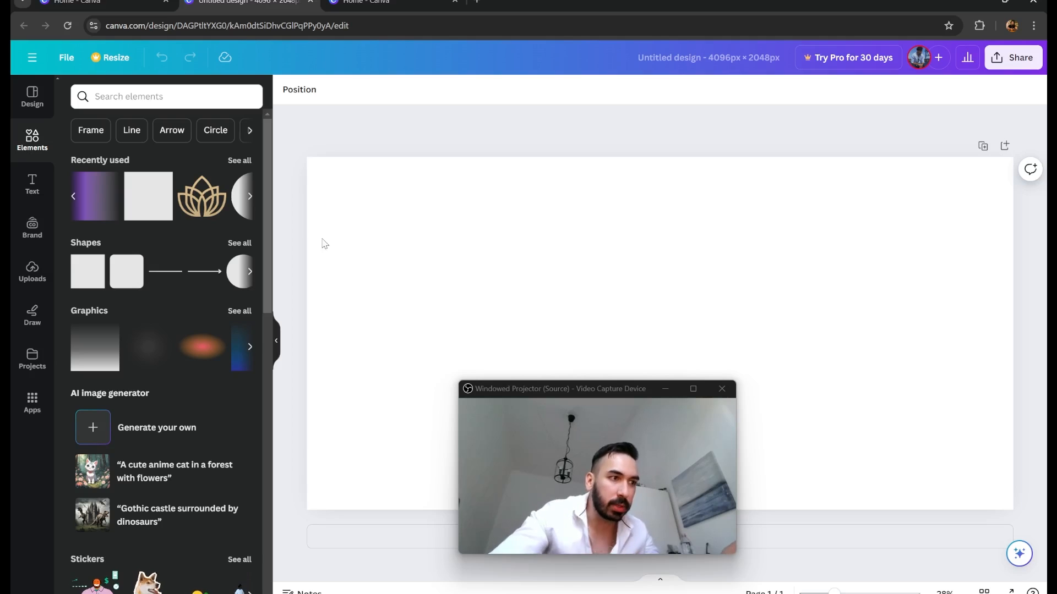
{"action": "left_click_drag", "start_coordinate": [459, 380], "coordinate": [832, 458]}
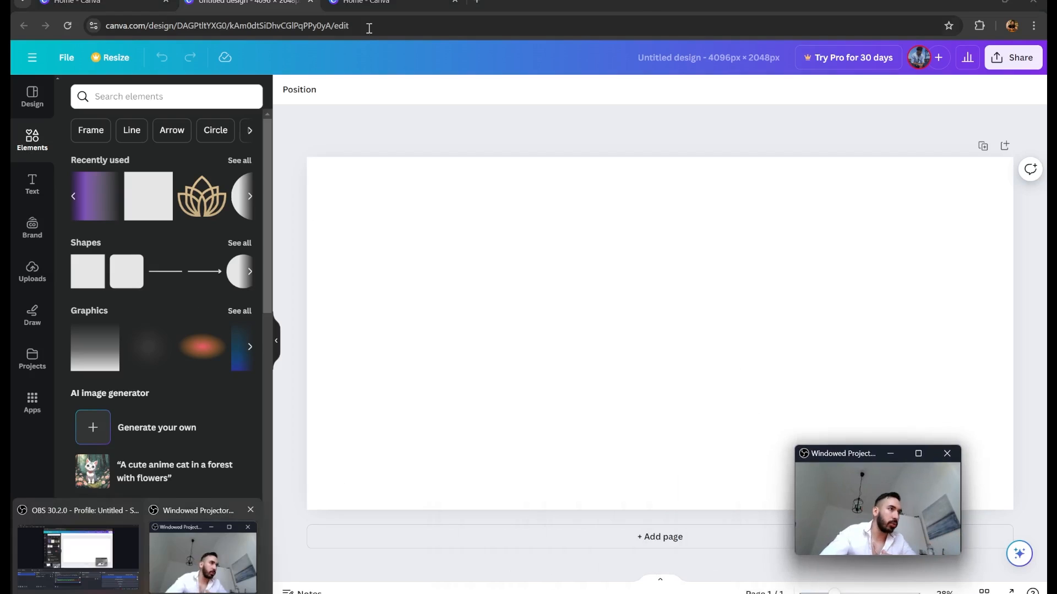
- Switch to the separate window with the finished whey protein label, maximize it and delete the strawberry splash image
{"action": "left_click", "coordinate": [361, 8]}
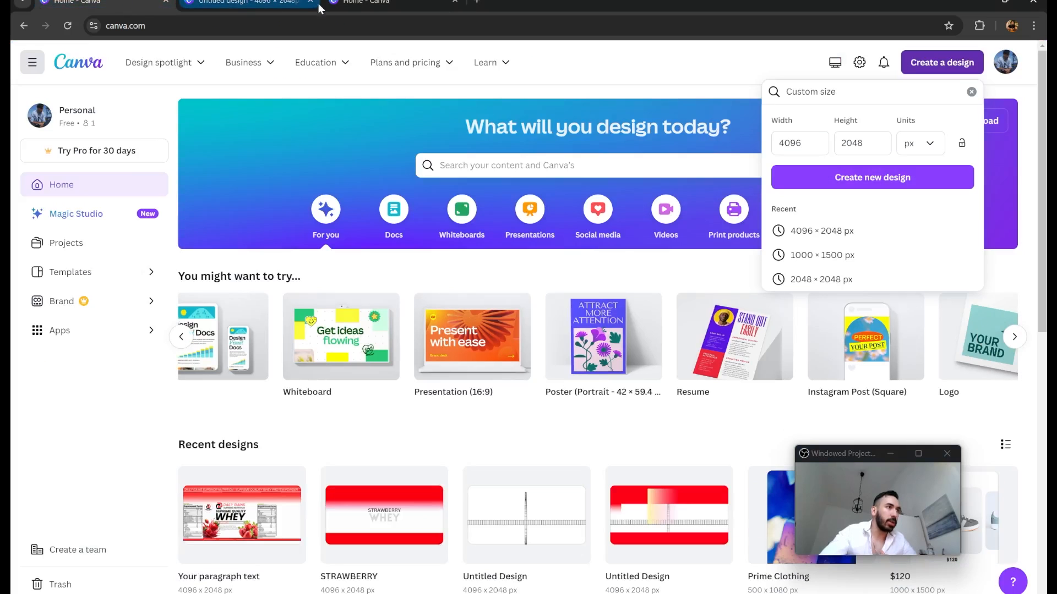
{"action": "left_click", "coordinate": [242, 4]}
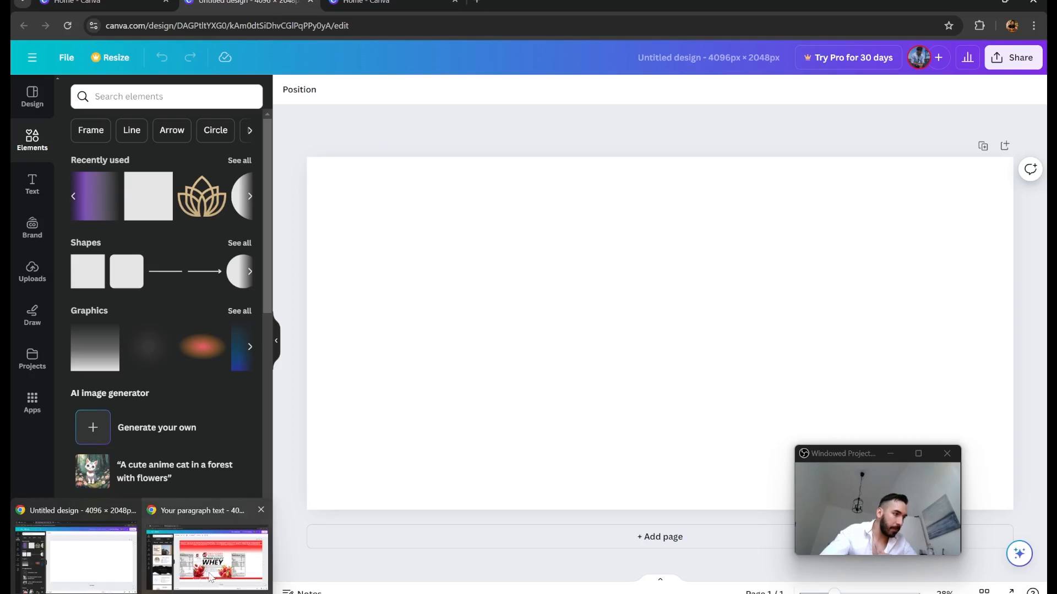
{"action": "left_click_drag", "start_coordinate": [500, 1], "coordinate": [502, 169]}
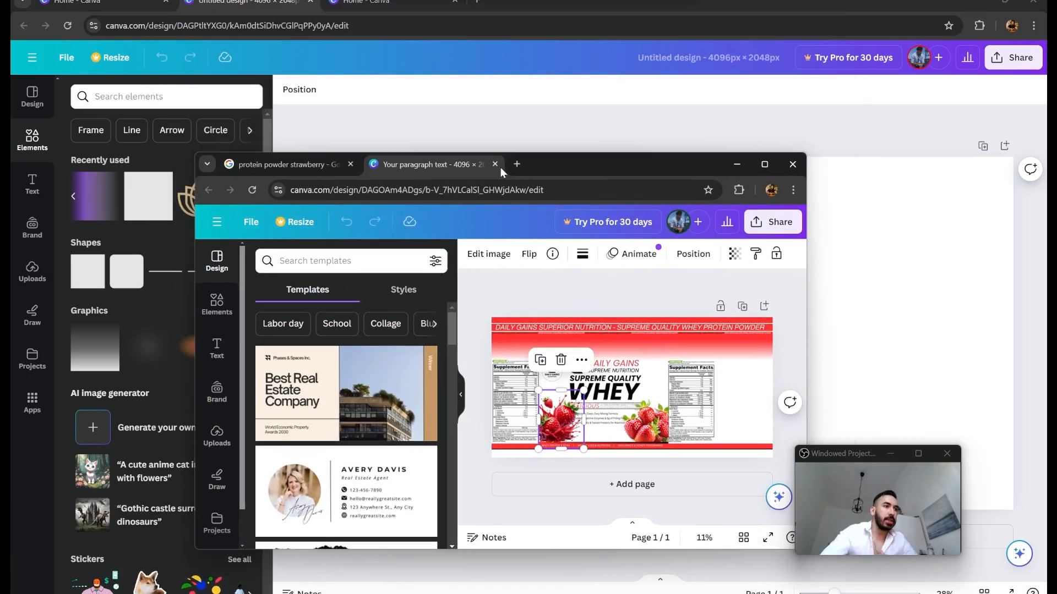
{"action": "left_click", "coordinate": [765, 165]}
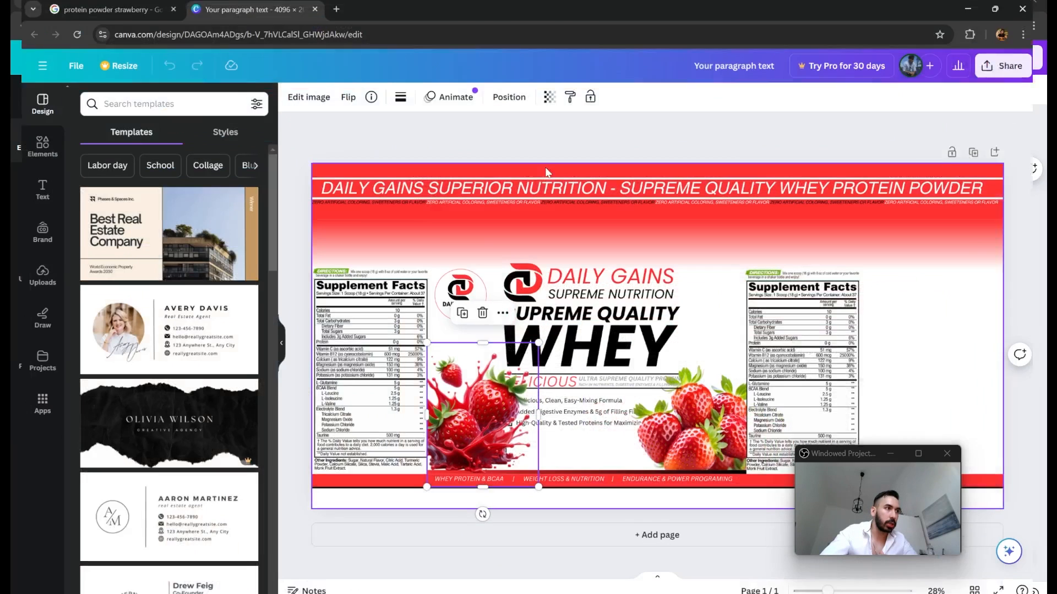
{"action": "left_click", "coordinate": [482, 311]}
{"action": "left_click", "coordinate": [484, 244]}
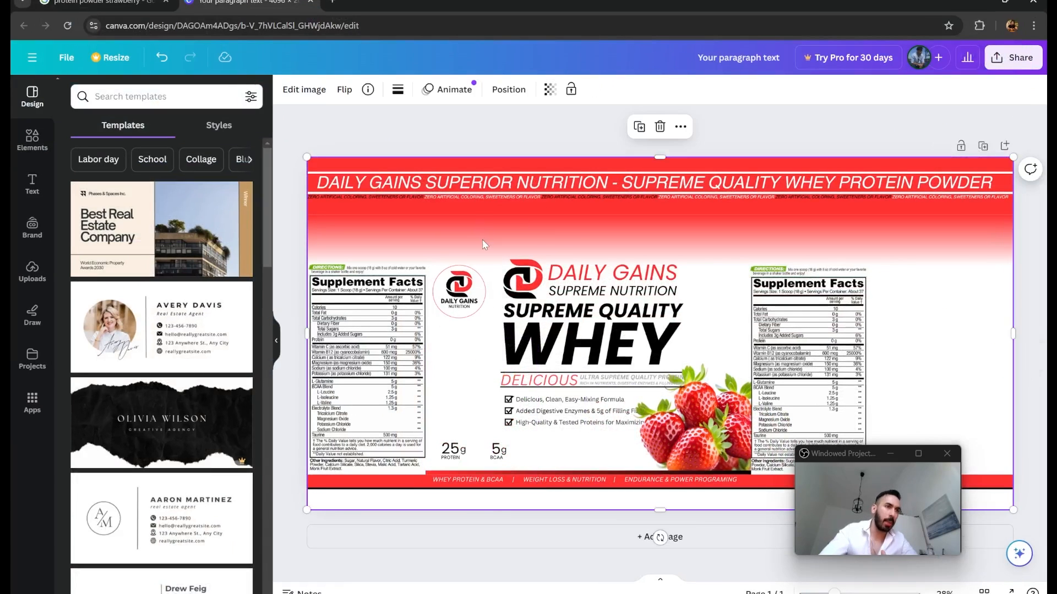
{"action": "left_click", "coordinate": [513, 129]}
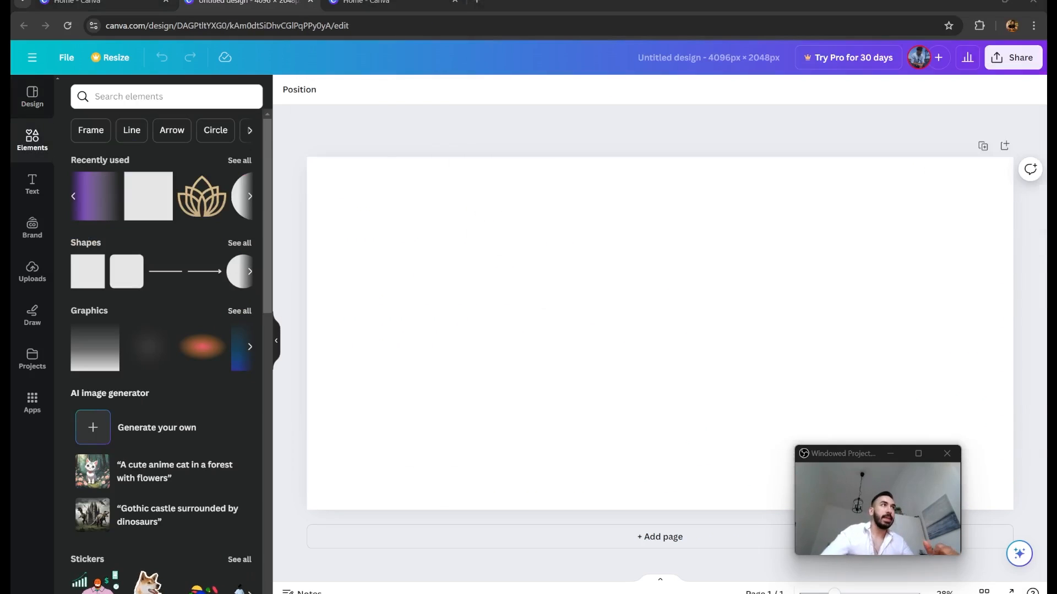
- Add a square shape to the blank 4096 × 2048 px design and move it up and left of the page centre
{"action": "left_click", "coordinate": [575, 253]}
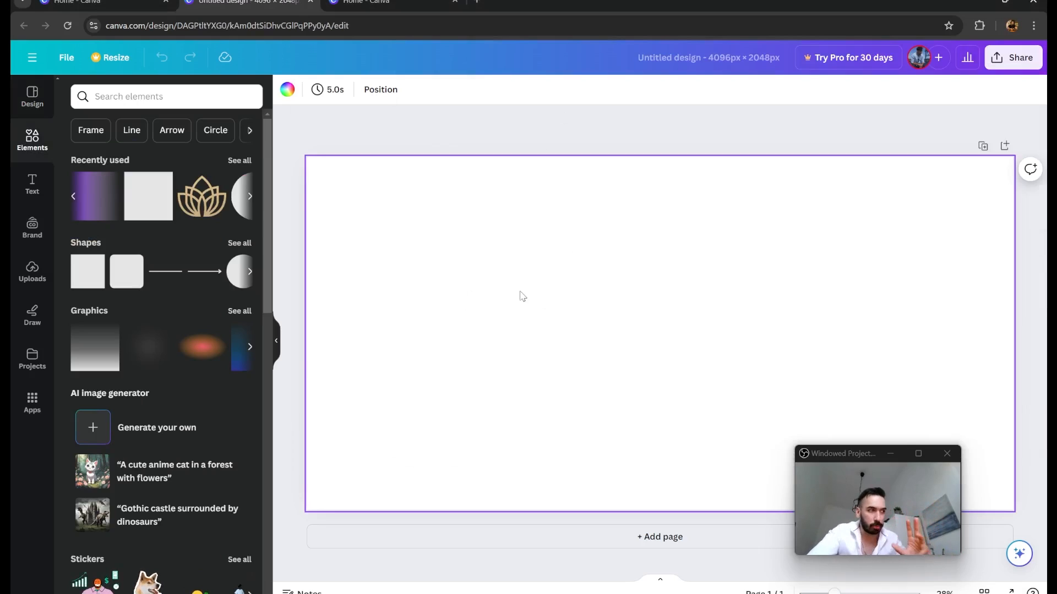
{"action": "left_click", "coordinate": [129, 99]}
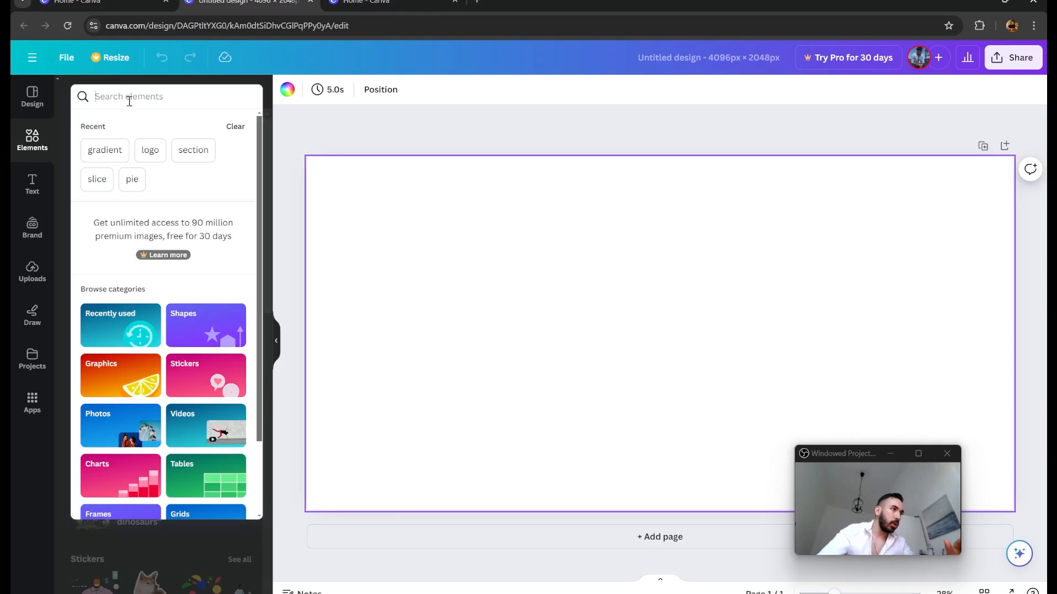
{"action": "type", "text": "REC"}
{"action": "left_click", "coordinate": [117, 147]}
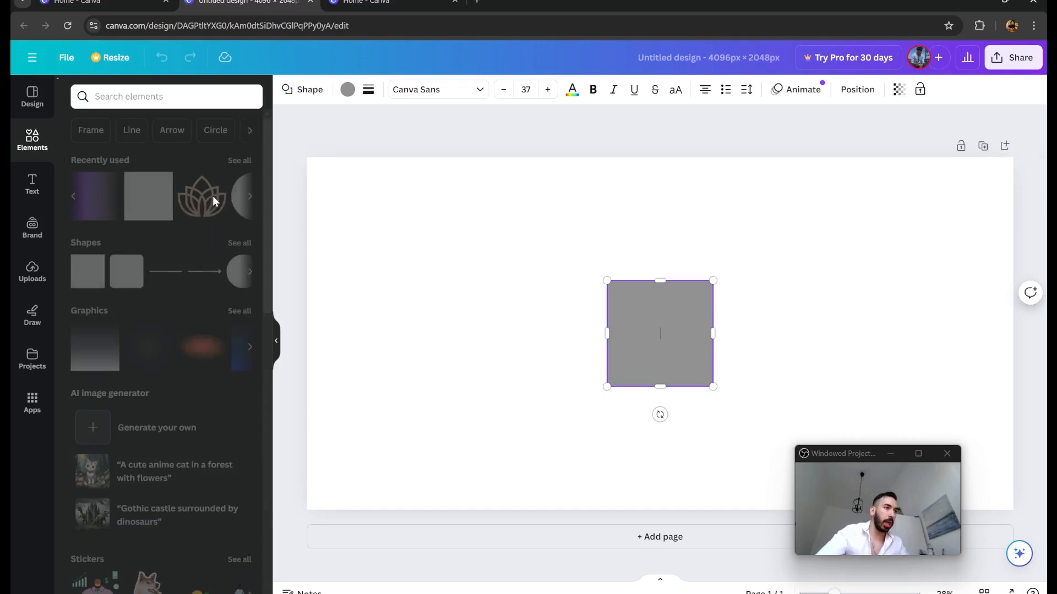
{"action": "left_click_drag", "start_coordinate": [646, 306], "coordinate": [593, 272]}
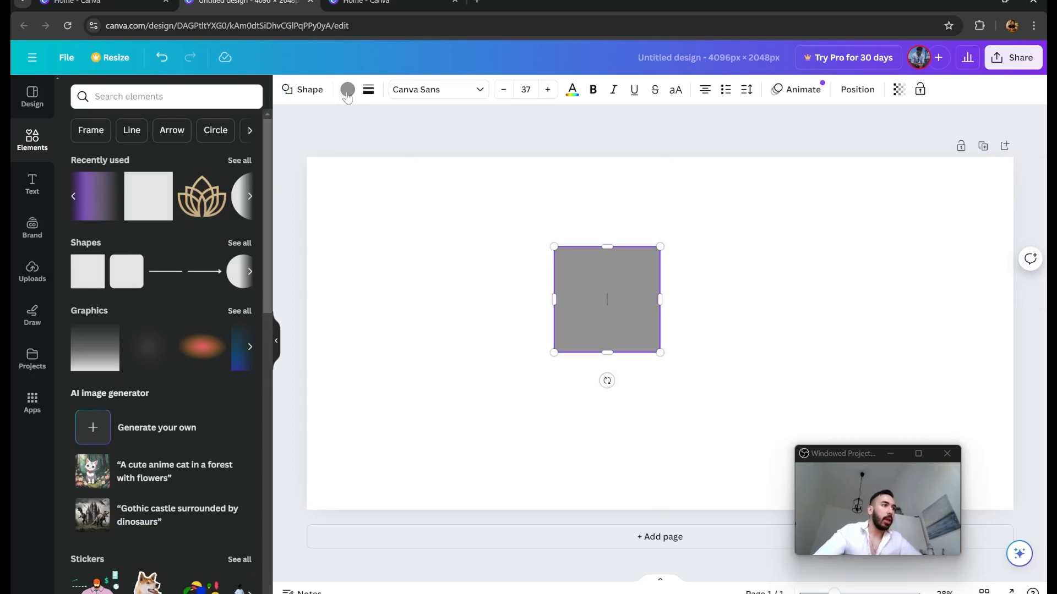
- Set the square's fill to the custom solid red #FF0000
{"action": "left_click", "coordinate": [348, 95]}
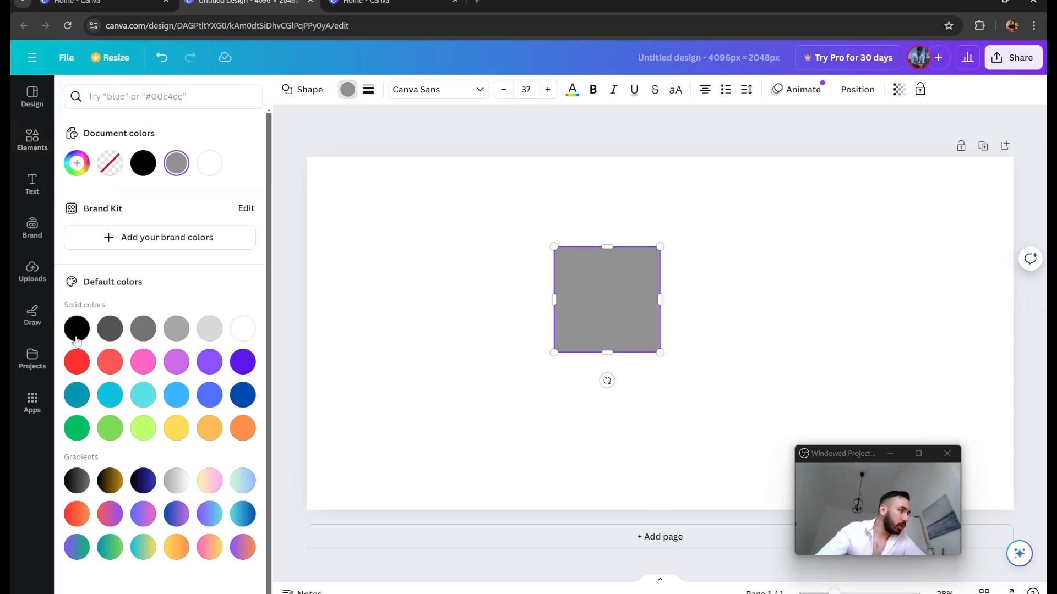
{"action": "left_click", "coordinate": [76, 161]}
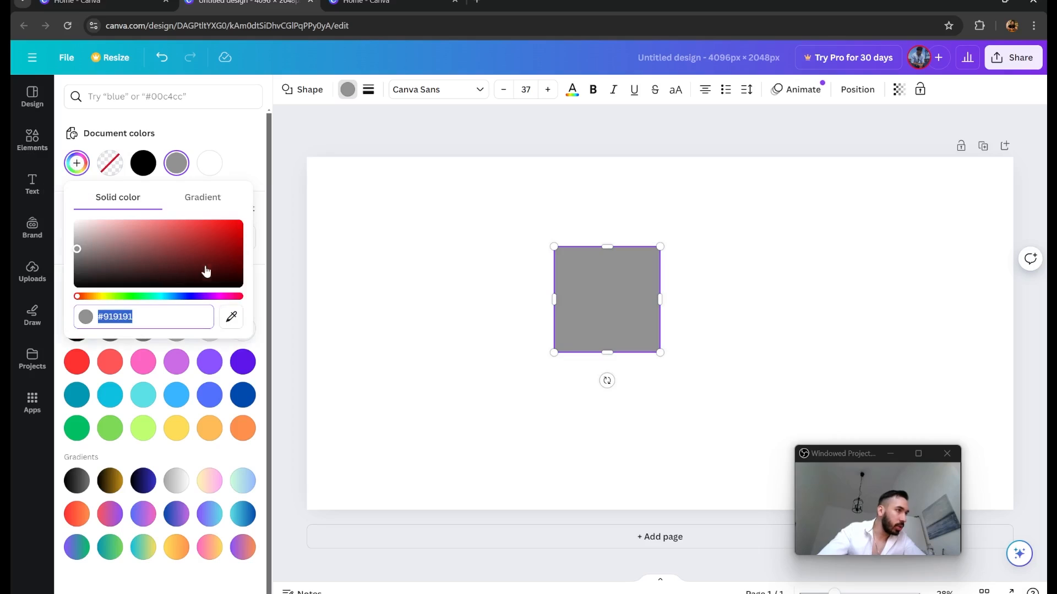
{"action": "left_click_drag", "start_coordinate": [205, 274], "coordinate": [268, 205]}
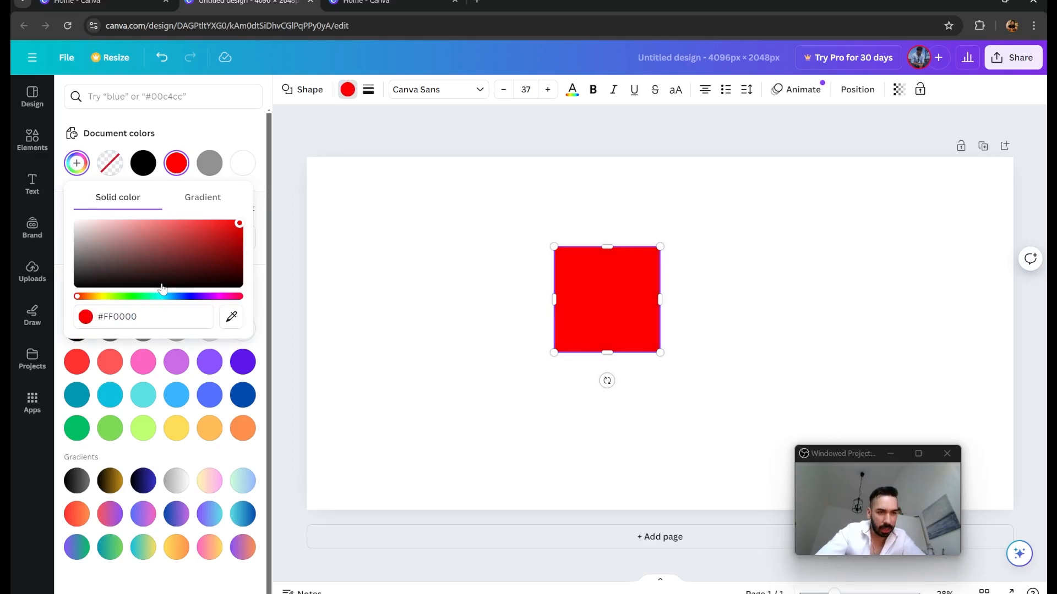
{"action": "key", "text": "Escape"}
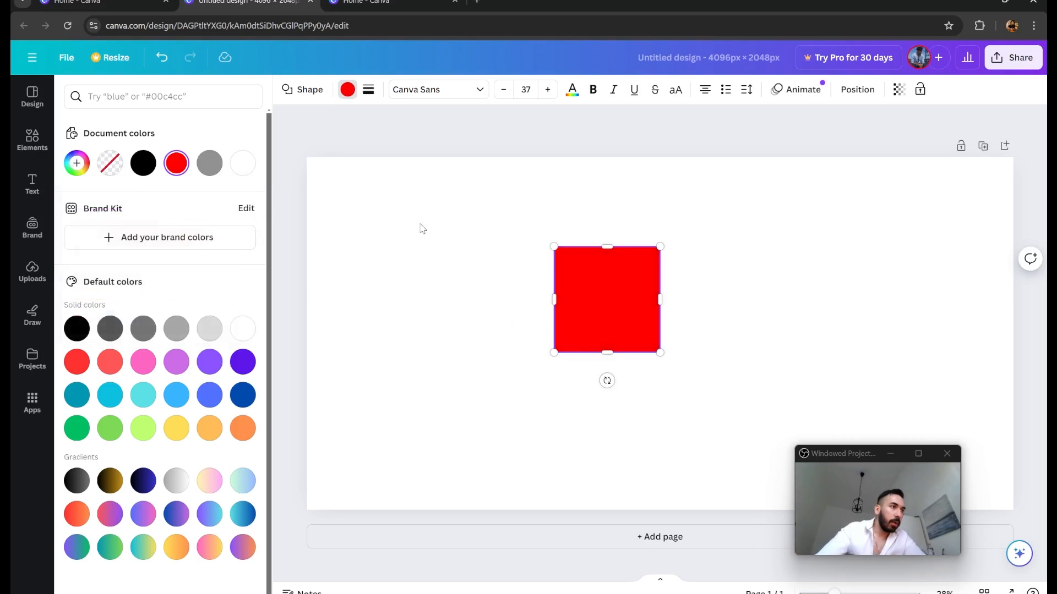
- Move the red square into the page's top-left corner and resize it into a slightly shorter band spanning the full page width
{"action": "left_click_drag", "start_coordinate": [600, 278], "coordinate": [349, 184]}
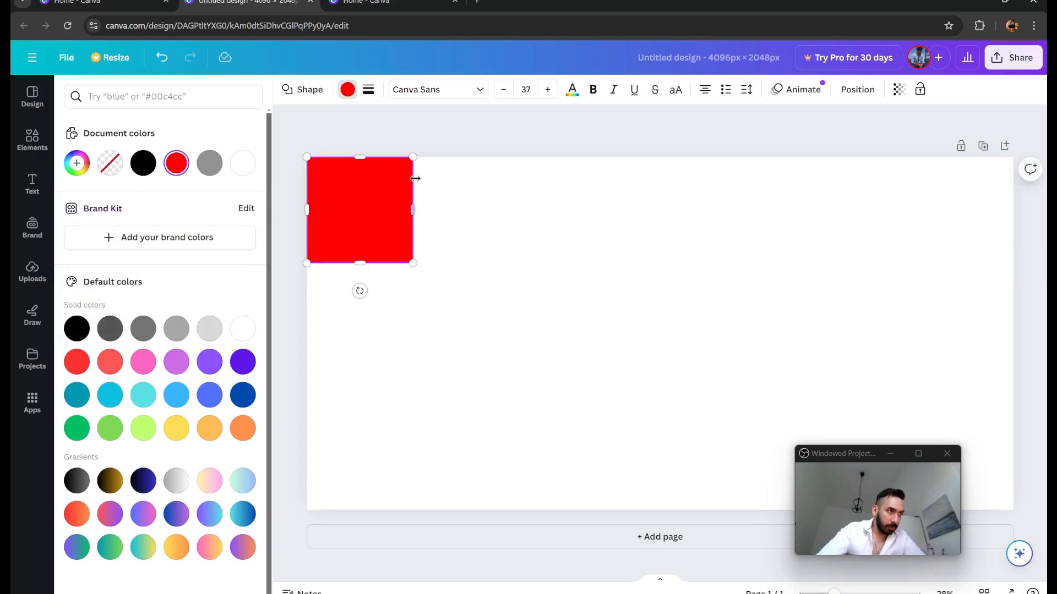
{"action": "left_click_drag", "start_coordinate": [356, 260], "coordinate": [358, 247]}
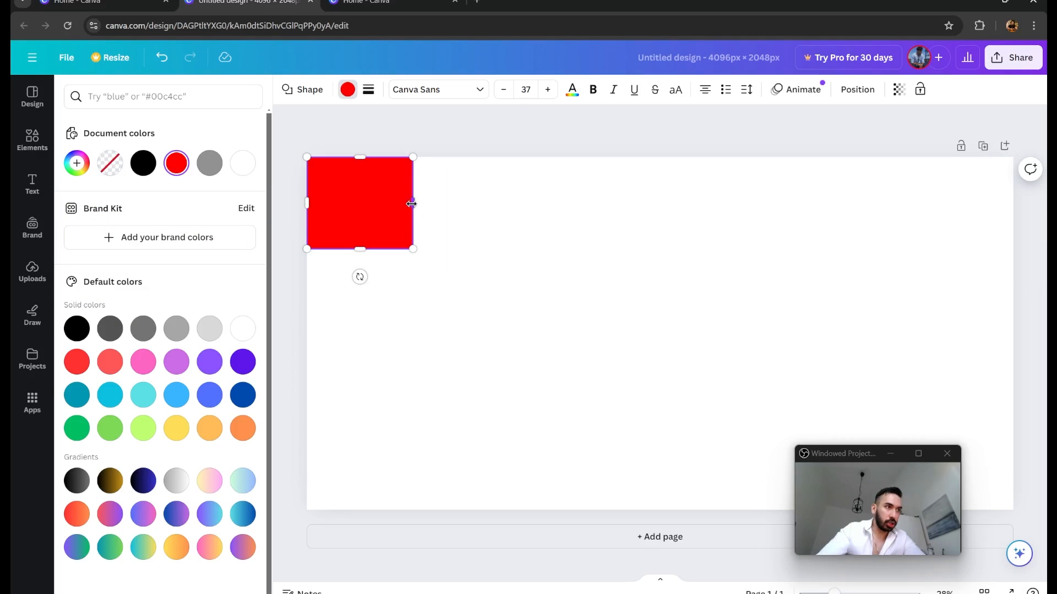
{"action": "left_click_drag", "start_coordinate": [411, 204], "coordinate": [1012, 208]}
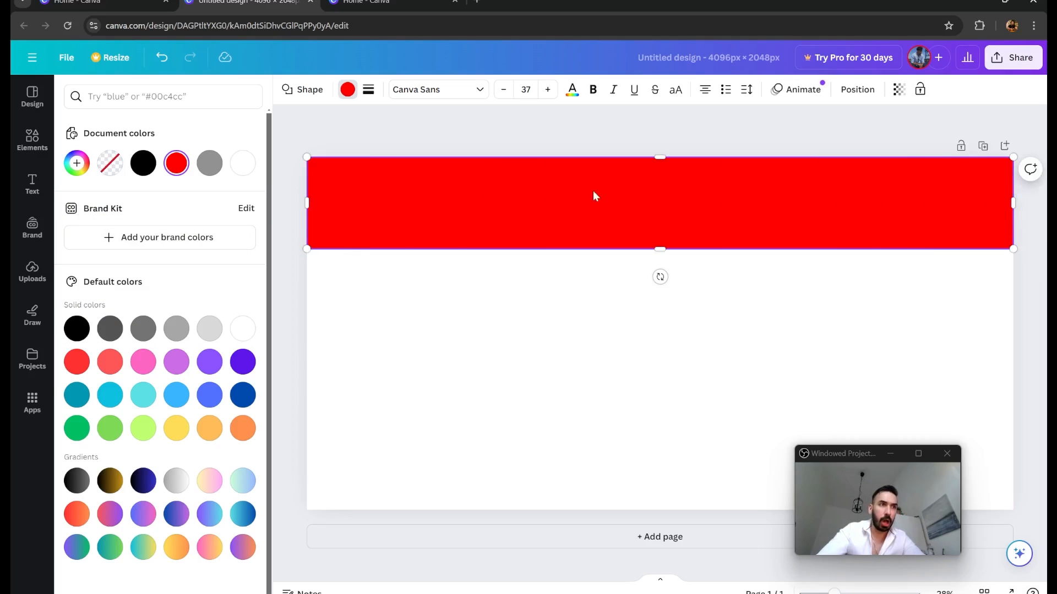
{"action": "right_click", "coordinate": [478, 197]}
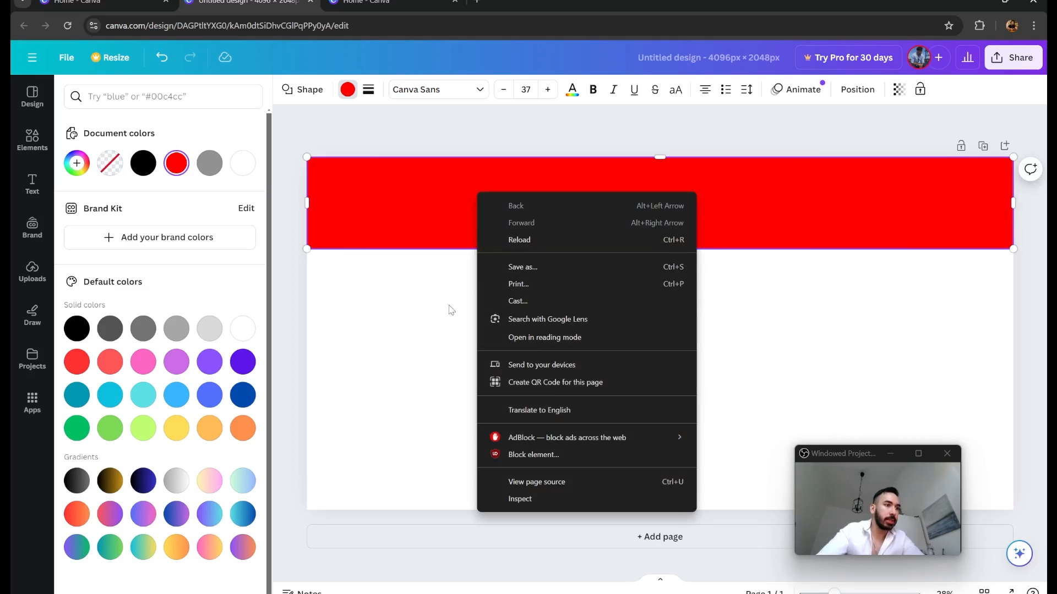
{"action": "left_click", "coordinate": [376, 200]}
{"action": "right_click", "coordinate": [545, 200]}
{"action": "left_click", "coordinate": [521, 199]}
{"action": "right_click", "coordinate": [726, 201]}
{"action": "left_click", "coordinate": [570, 205]}
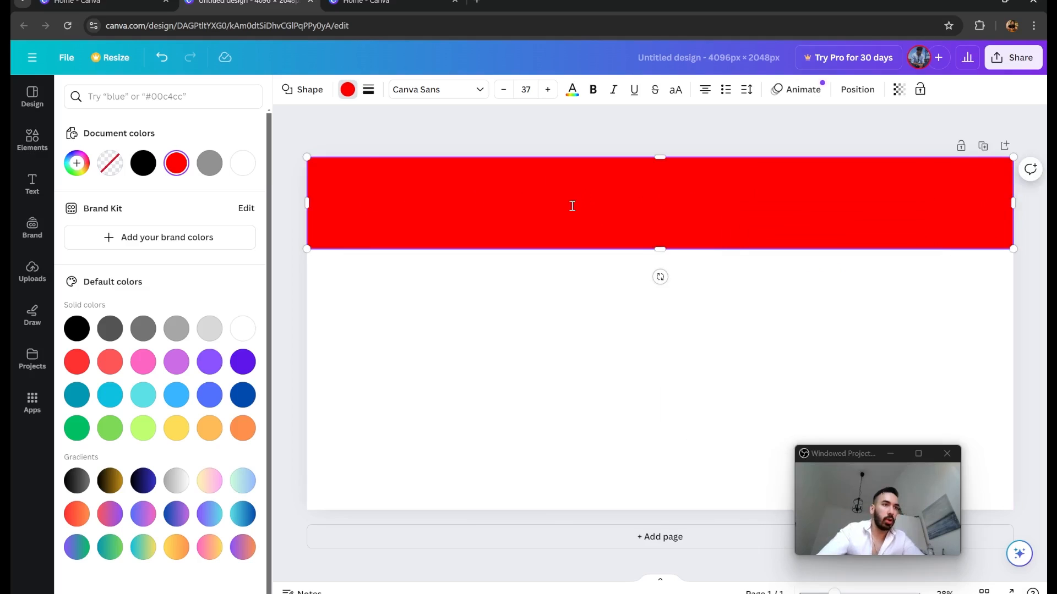
{"action": "right_click", "coordinate": [850, 205]}
{"action": "left_click", "coordinate": [611, 207]}
{"action": "left_click", "coordinate": [438, 340]}
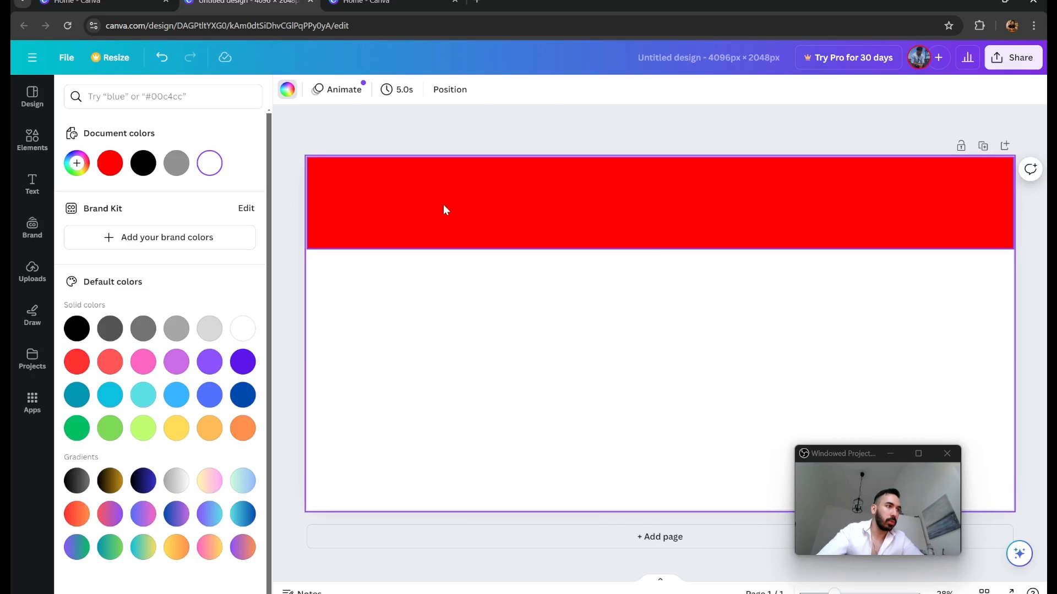
{"action": "right_click", "coordinate": [445, 208]}
{"action": "left_click", "coordinate": [422, 237]}
{"action": "left_click", "coordinate": [375, 300]}
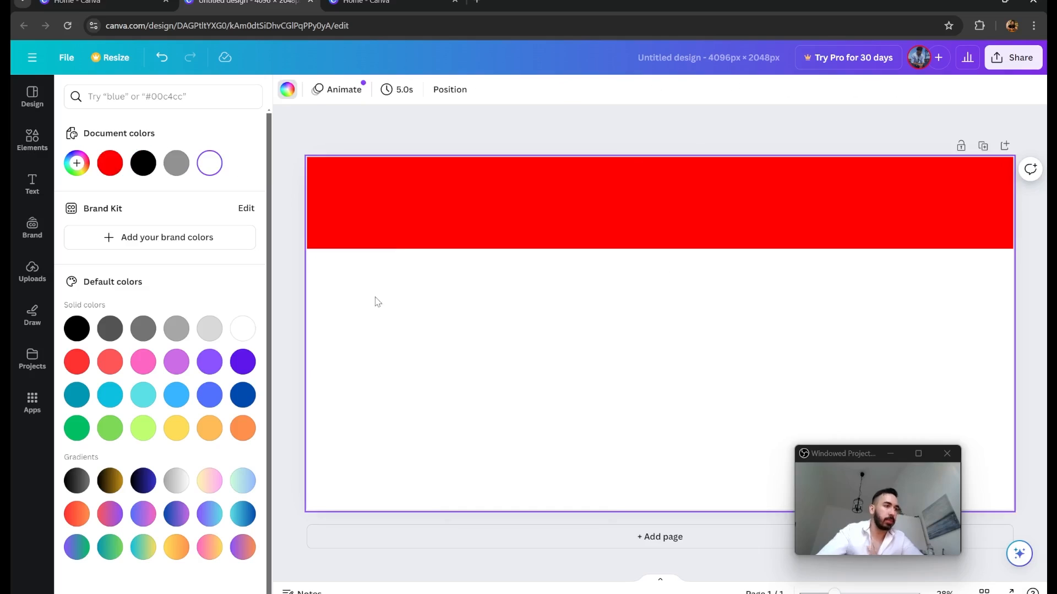
- Duplicate the red band and fit the copy along the page's bottom edge, shortened to roughly two thirds of the original's height
{"action": "right_click", "coordinate": [424, 207]}
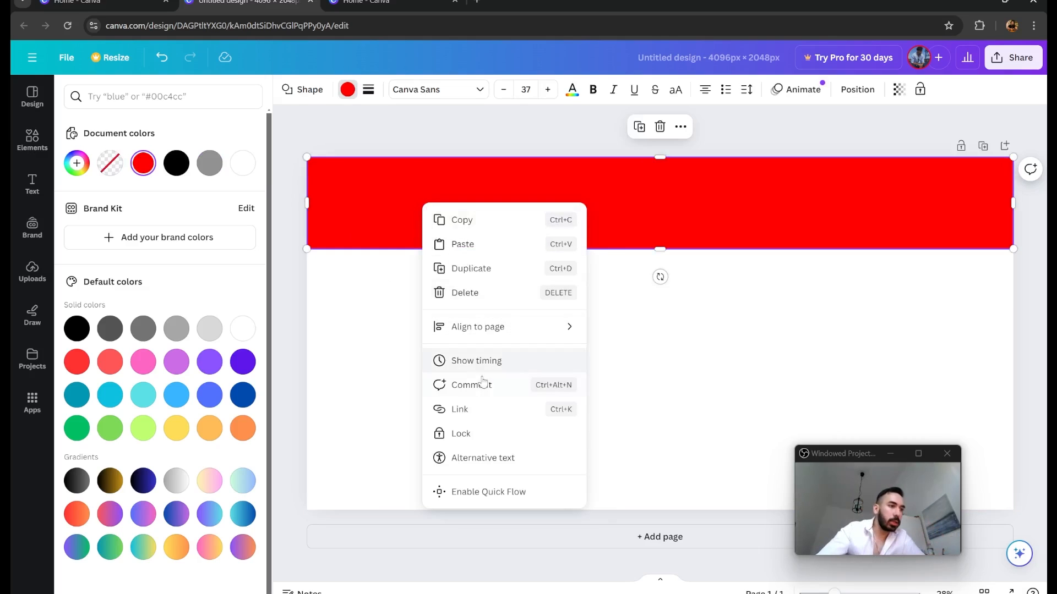
{"action": "left_click", "coordinate": [471, 268]}
{"action": "left_click_drag", "start_coordinate": [602, 255], "coordinate": [609, 448]}
{"action": "left_click_drag", "start_coordinate": [660, 419], "coordinate": [660, 453]}
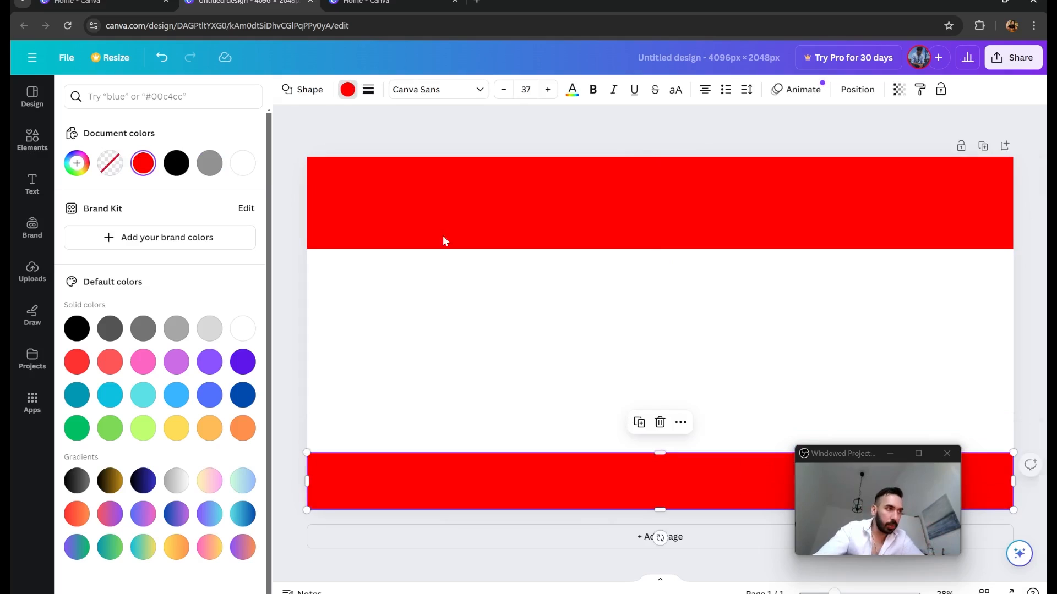
- Add another square shape in the white area between the two red bands
{"action": "left_click", "coordinate": [426, 220]}
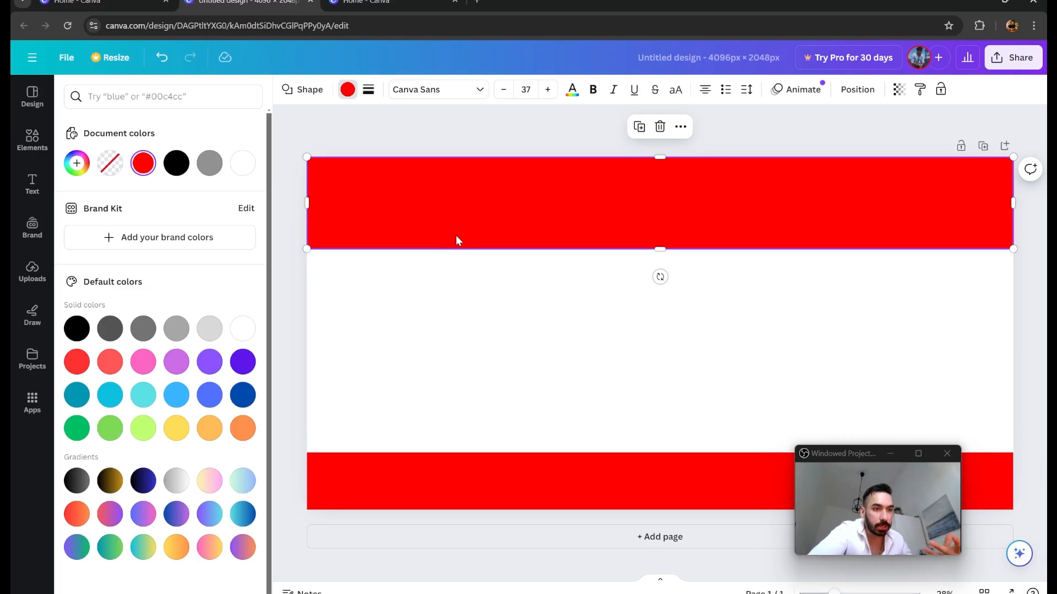
{"action": "left_click", "coordinate": [32, 139]}
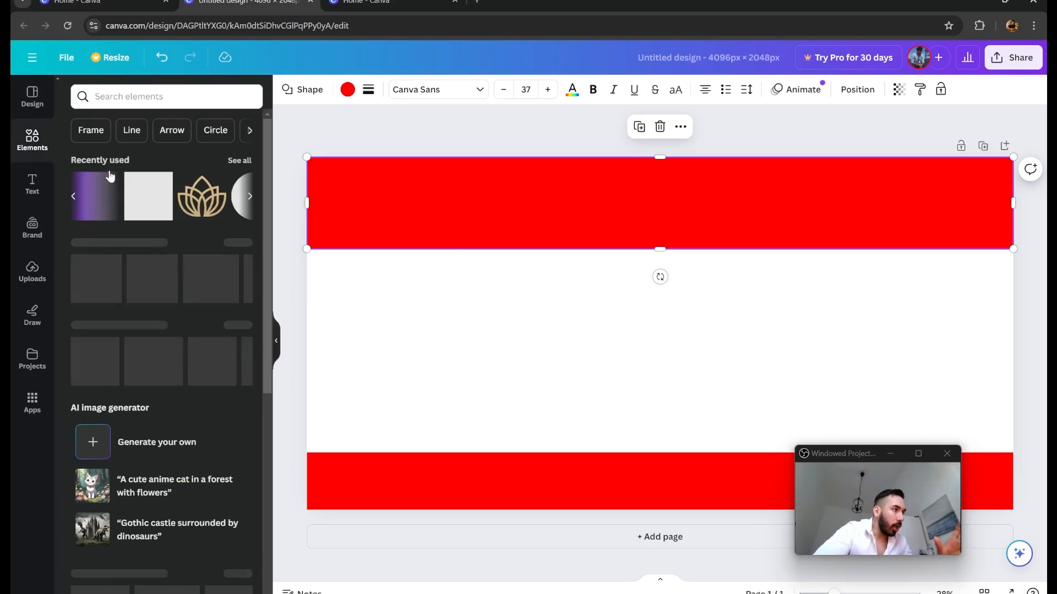
{"action": "left_click_drag", "start_coordinate": [150, 195], "coordinate": [433, 295]}
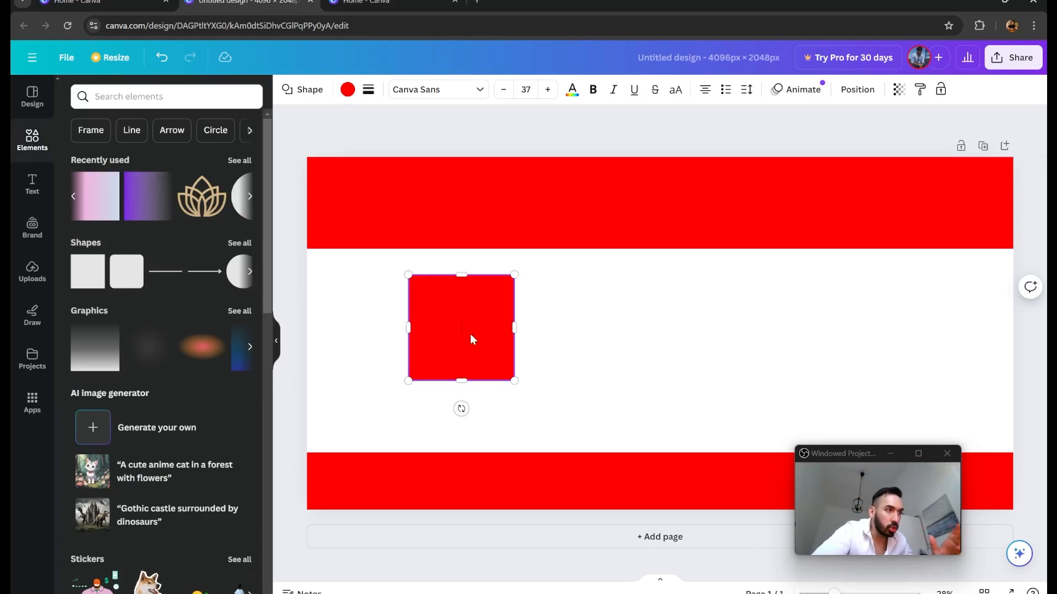
- Check the hex code of the new square's fill and replace the fill with the preset red-to-orange gradient
{"action": "left_click", "coordinate": [347, 89]}
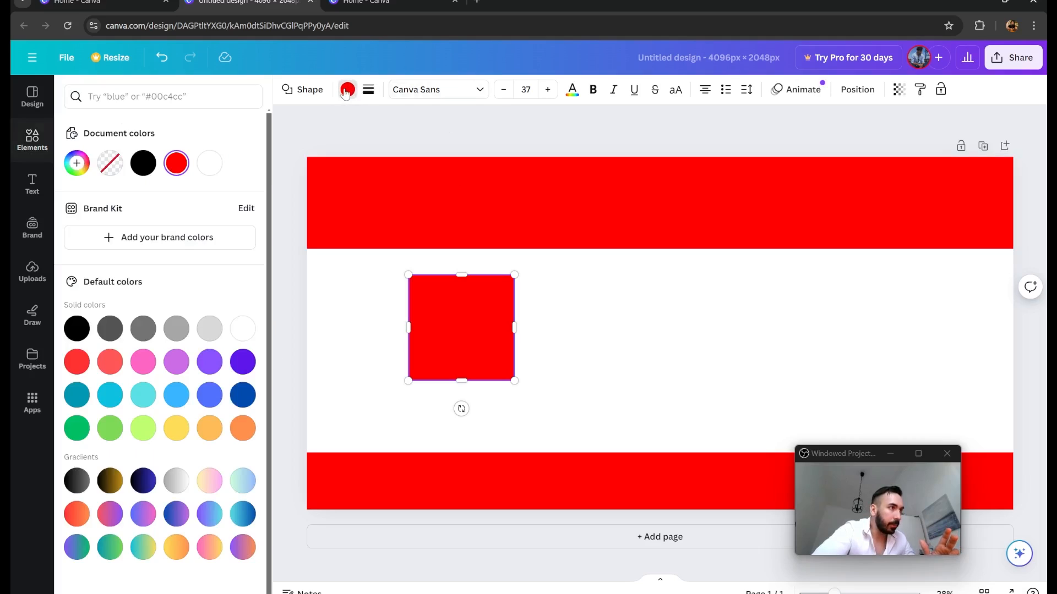
{"action": "left_click", "coordinate": [176, 163]}
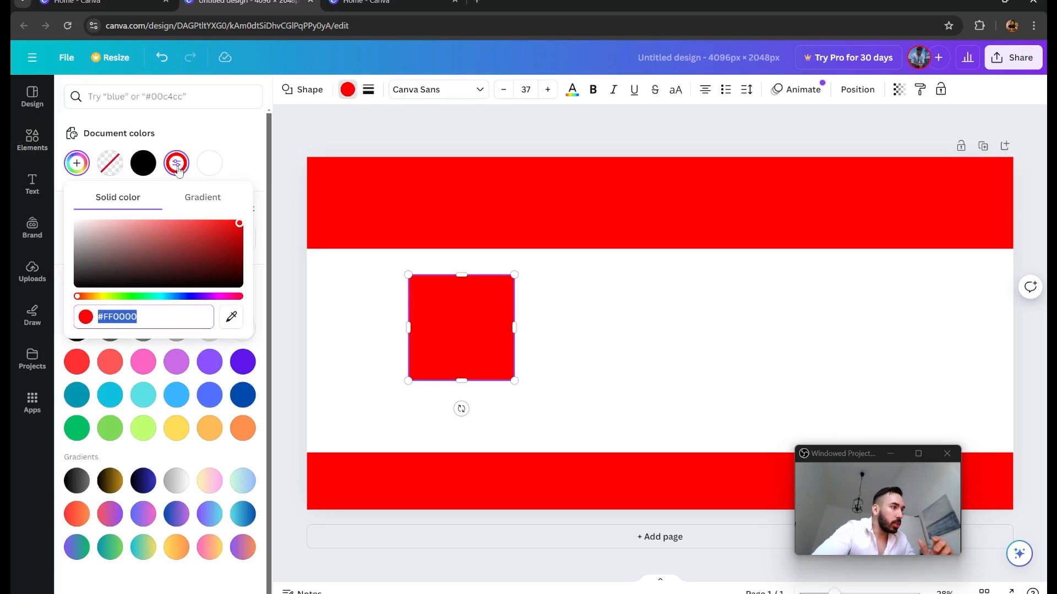
{"action": "triple_click", "coordinate": [150, 322]}
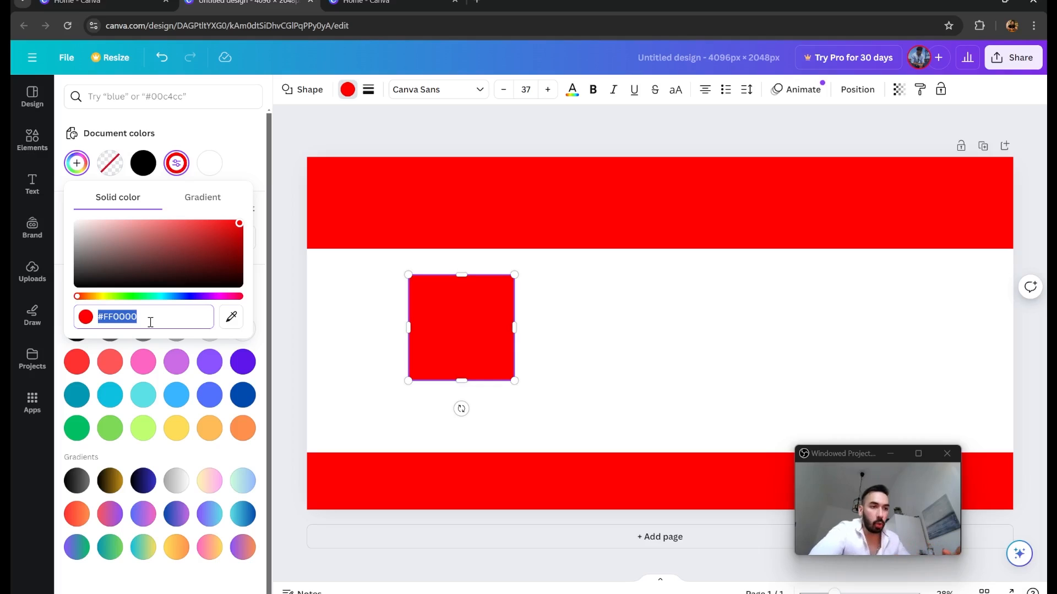
{"action": "left_click", "coordinate": [239, 136]}
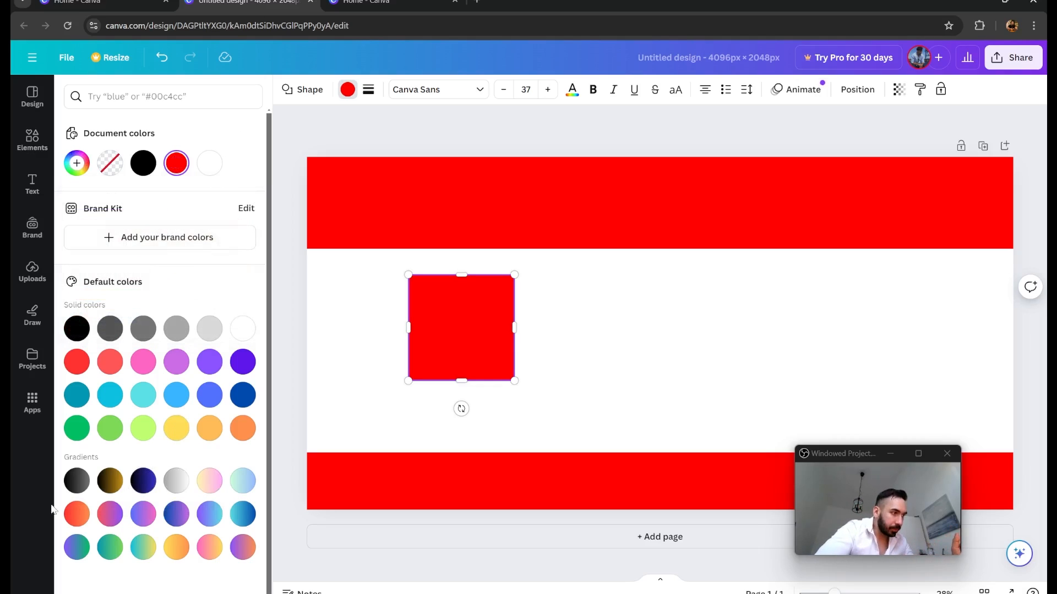
{"action": "left_click", "coordinate": [75, 515]}
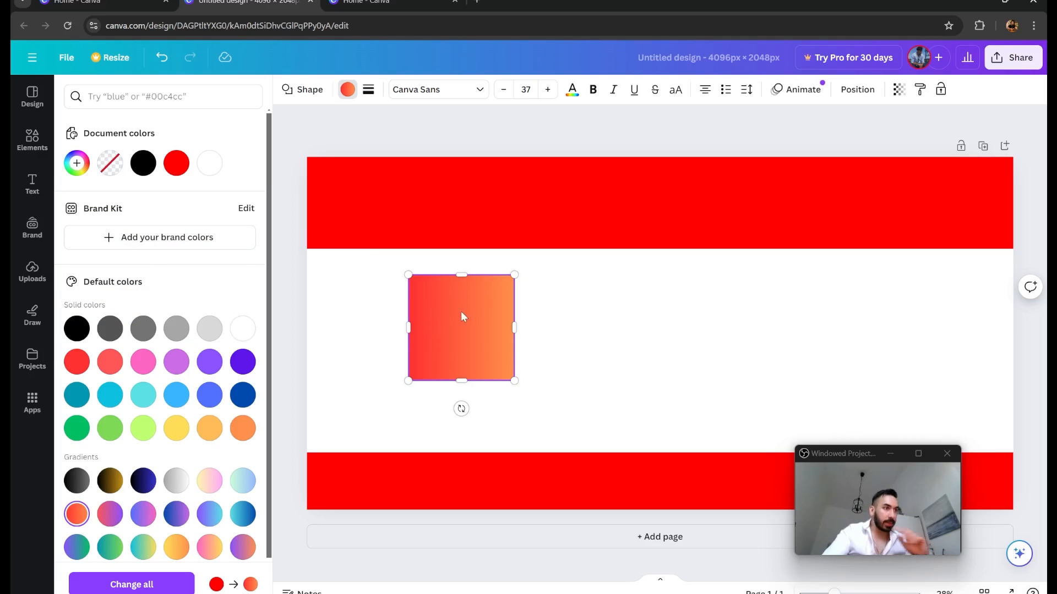
- Rotate the gradient square a quarter turn clockwise and place it directly beneath the upper band at the page's left edge
{"action": "left_click_drag", "start_coordinate": [461, 408], "coordinate": [311, 338]}
{"action": "left_click_drag", "start_coordinate": [461, 332], "coordinate": [361, 306]}
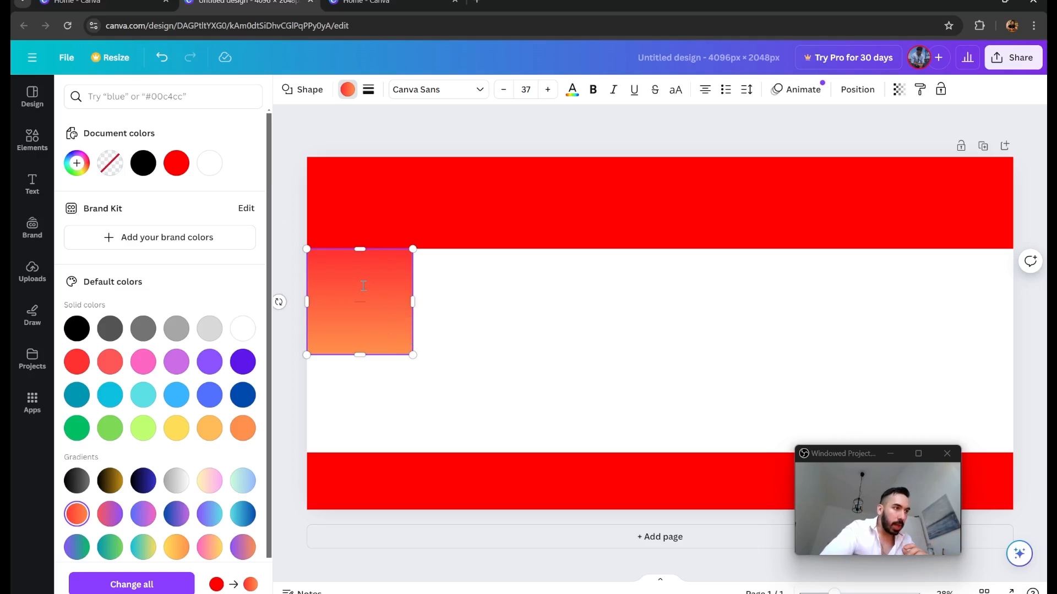
- Set the first colour of the square's gradient to #FF0000
{"action": "left_click", "coordinate": [78, 170]}
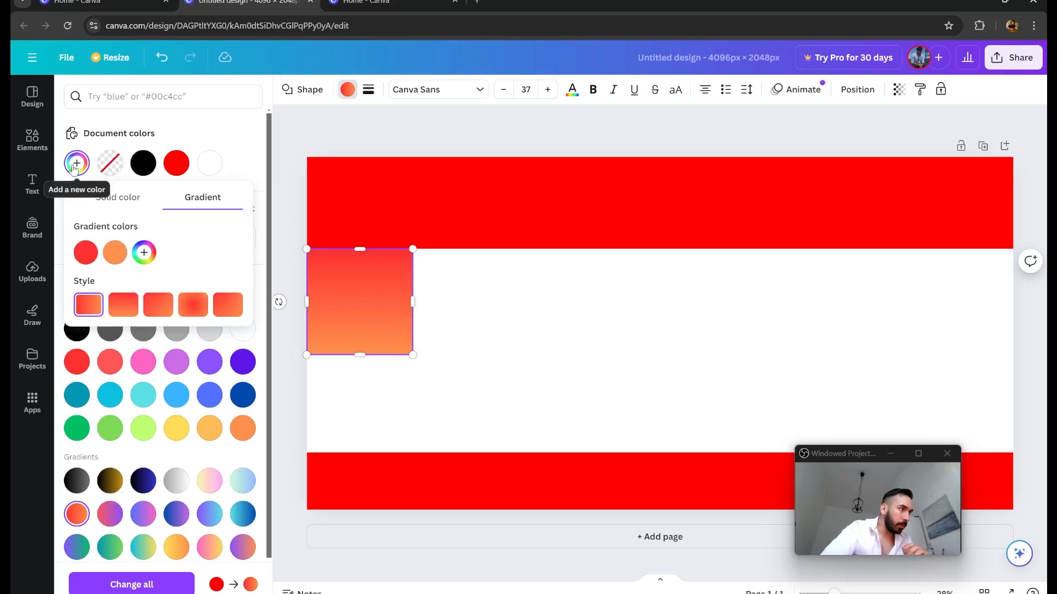
{"action": "left_click", "coordinate": [86, 254]}
{"action": "left_click", "coordinate": [156, 384]}
{"action": "type", "text": "#FF0000"}
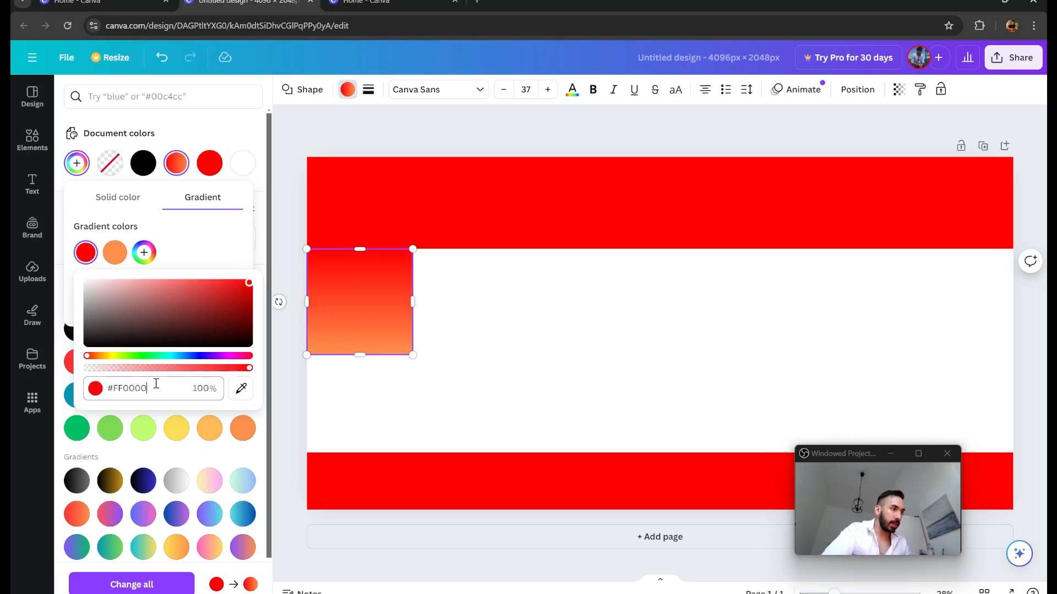
{"action": "key", "text": "Escape"}
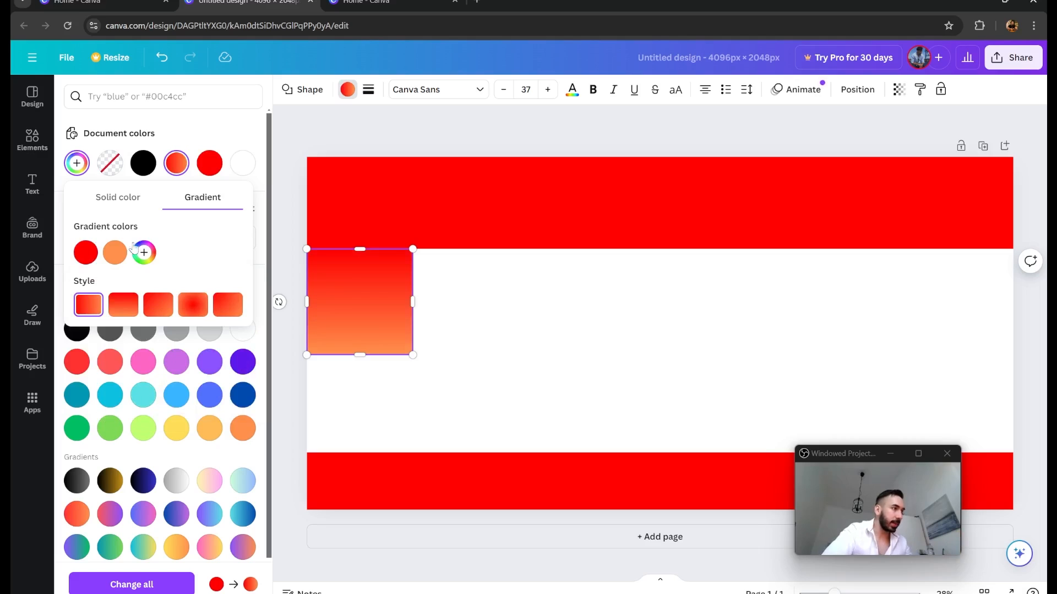
- Set the opacity of the gradient's orange second colour to 0% and deselect the square
{"action": "left_click", "coordinate": [114, 252]}
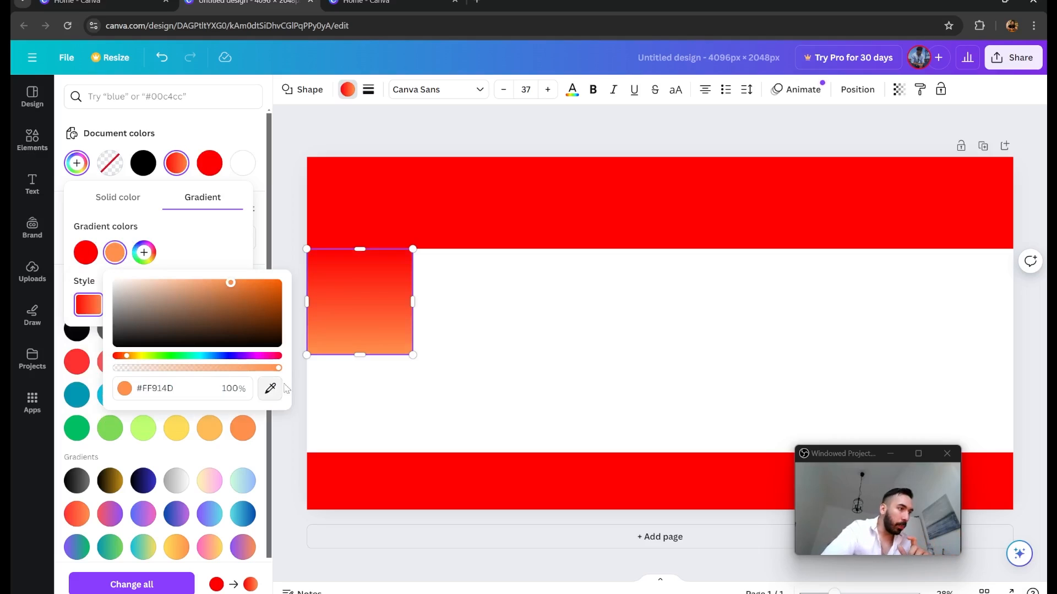
{"action": "left_click_drag", "start_coordinate": [278, 367], "coordinate": [113, 368]}
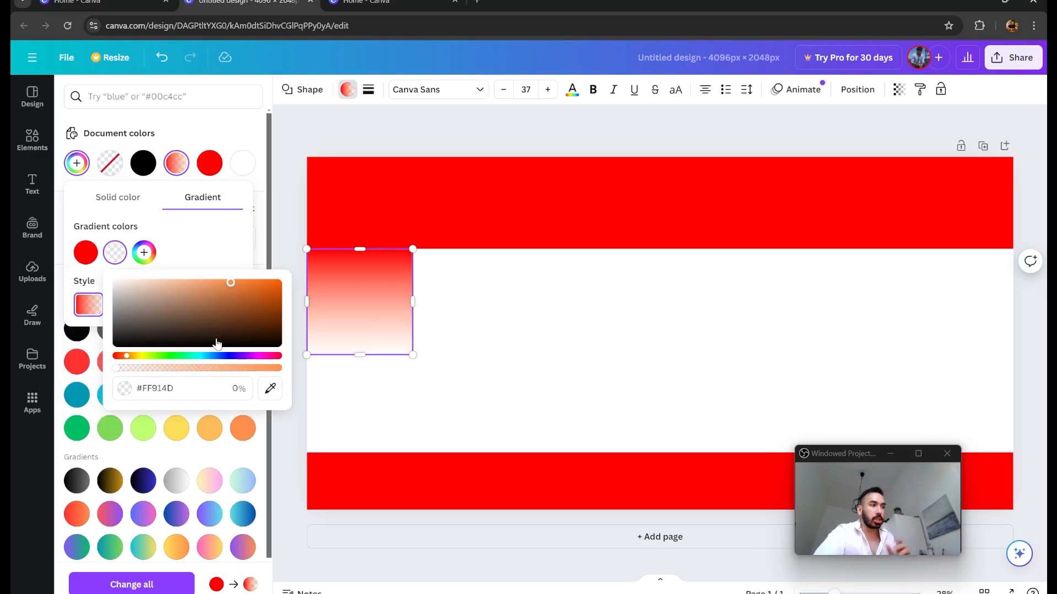
{"action": "left_click", "coordinate": [470, 345]}
{"action": "left_click", "coordinate": [470, 345]}
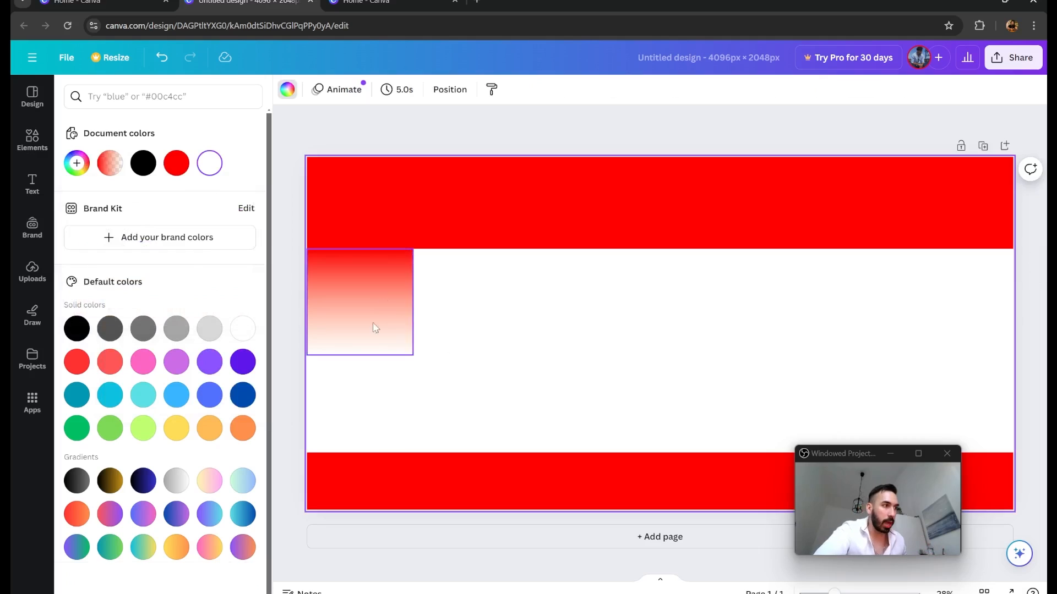
- Inspect the seam below the upper band and reduce the gradient square's height to about 60% by raising its lower edge
{"action": "scroll", "coordinate": [386, 212], "scroll_direction": "up", "scroll_amount": 5}
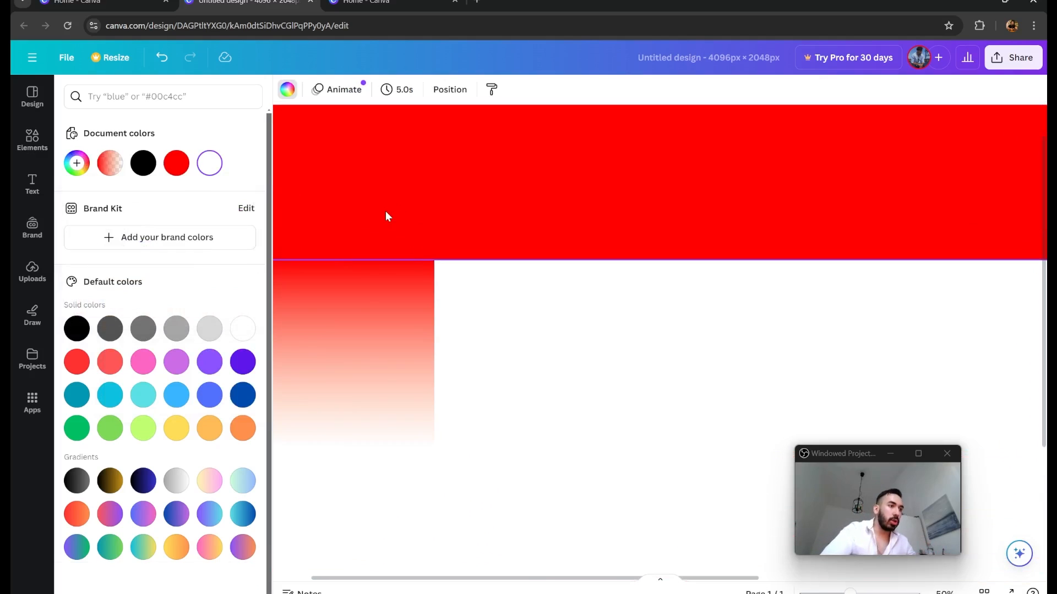
{"action": "scroll", "coordinate": [483, 382], "scroll_direction": "up", "scroll_amount": 3}
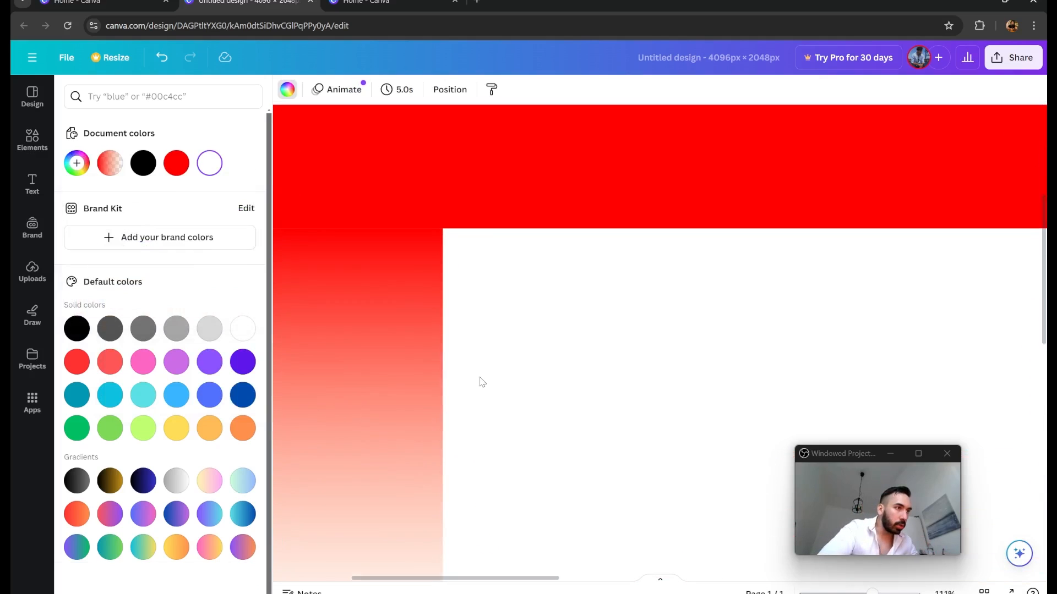
{"action": "scroll", "coordinate": [501, 358], "scroll_direction": "down", "scroll_amount": 4}
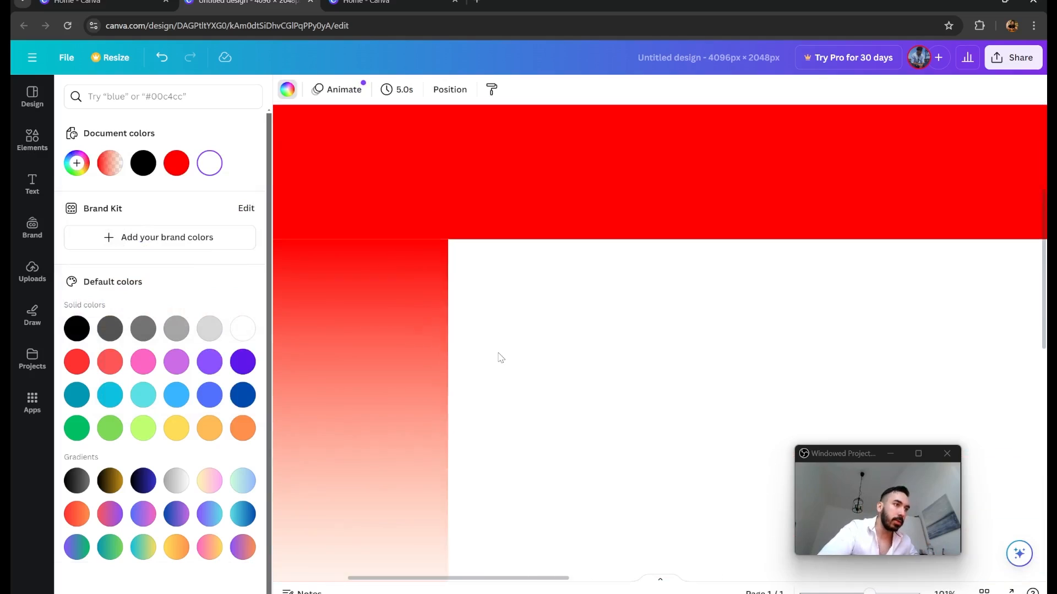
{"action": "scroll", "coordinate": [501, 358], "scroll_direction": "down", "scroll_amount": 2}
{"action": "left_click", "coordinate": [420, 334]}
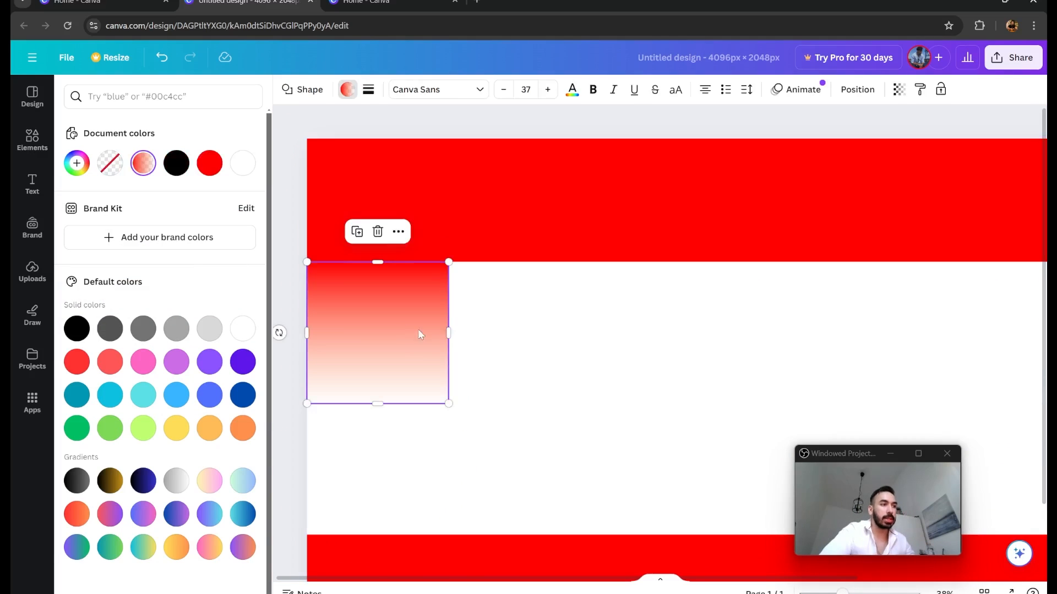
{"action": "left_click", "coordinate": [616, 361]}
{"action": "left_click", "coordinate": [437, 377]}
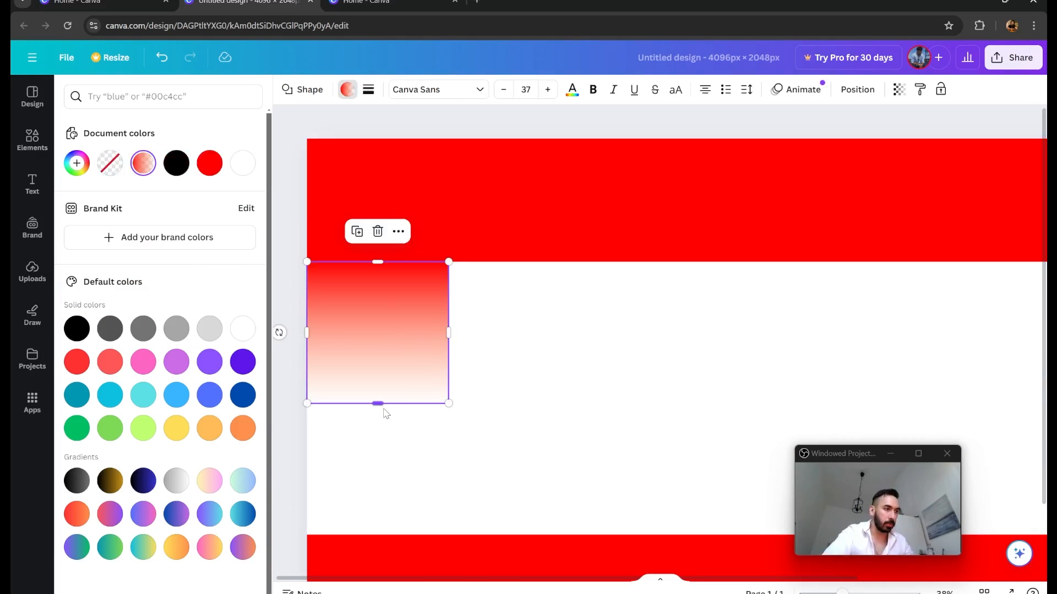
{"action": "left_click_drag", "start_coordinate": [377, 403], "coordinate": [377, 347]}
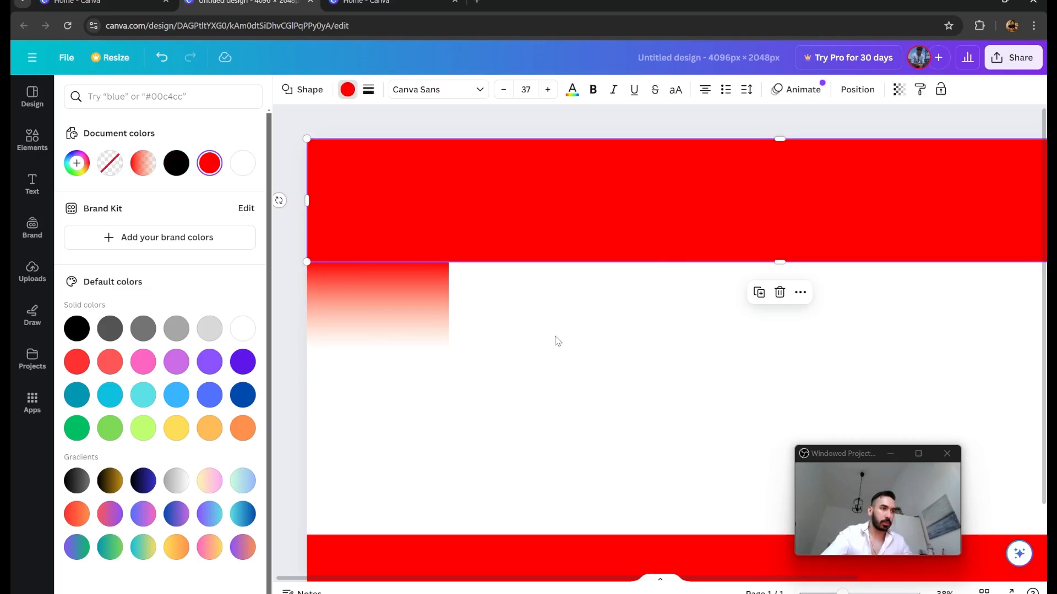
- Stretch the gradient shape across the full page width beneath the upper red band
{"action": "scroll", "coordinate": [559, 340], "scroll_direction": "down", "scroll_amount": 2}
{"action": "scroll", "coordinate": [572, 325], "scroll_direction": "down", "scroll_amount": 3}
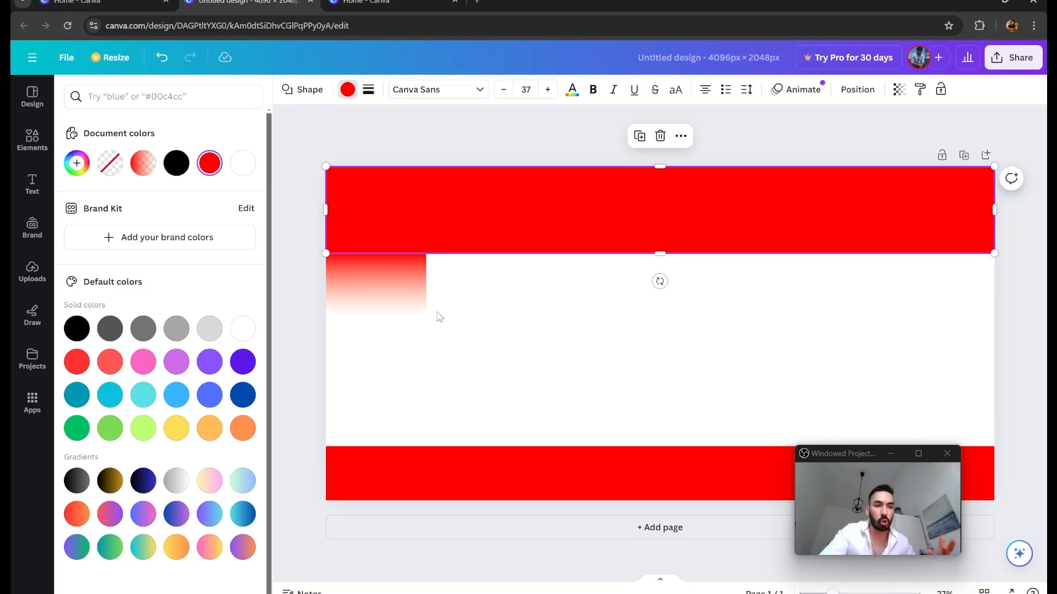
{"action": "left_click", "coordinate": [411, 278]}
{"action": "left_click_drag", "start_coordinate": [426, 284], "coordinate": [993, 304]}
{"action": "left_click", "coordinate": [658, 345]}
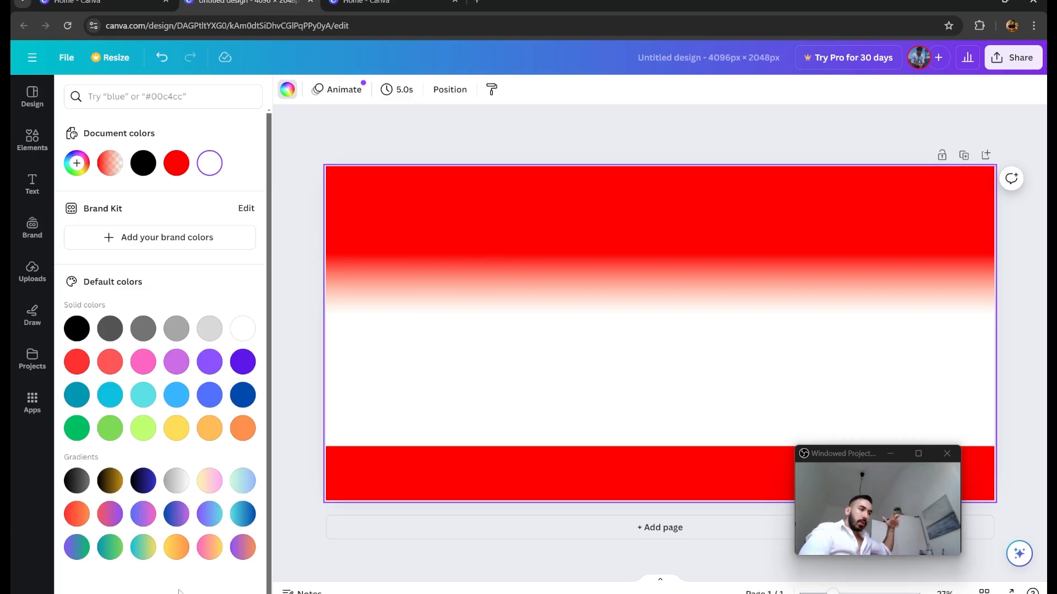
- Add a text box reading WHEY at the page centre and enlarge it to a font size of about 254
{"action": "mouse_move", "coordinate": [137, 593]}
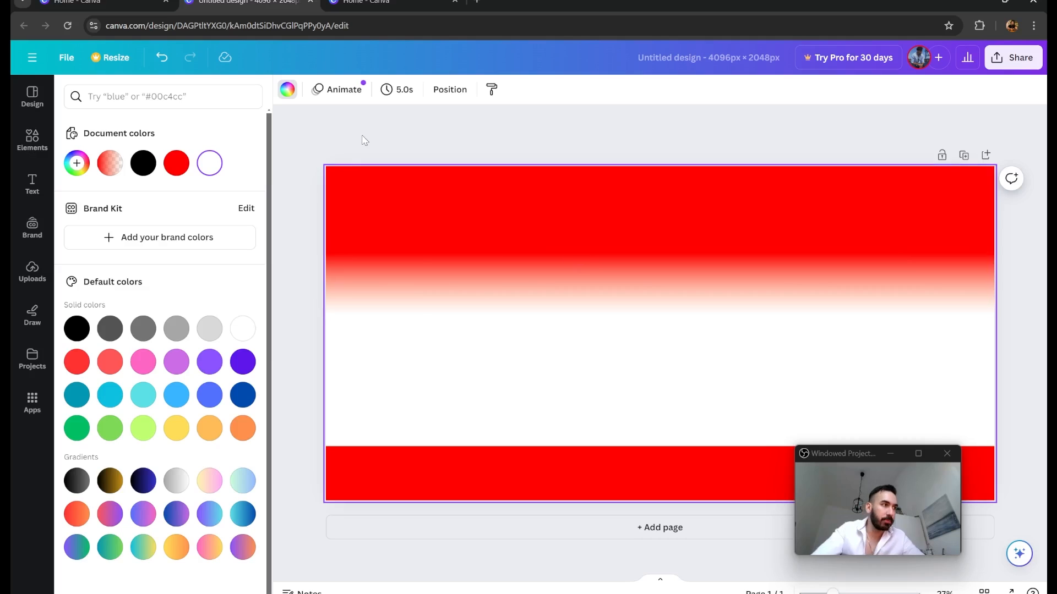
{"action": "left_click", "coordinate": [429, 285]}
{"action": "key", "text": "Escape"}
{"action": "left_click", "coordinate": [33, 184]}
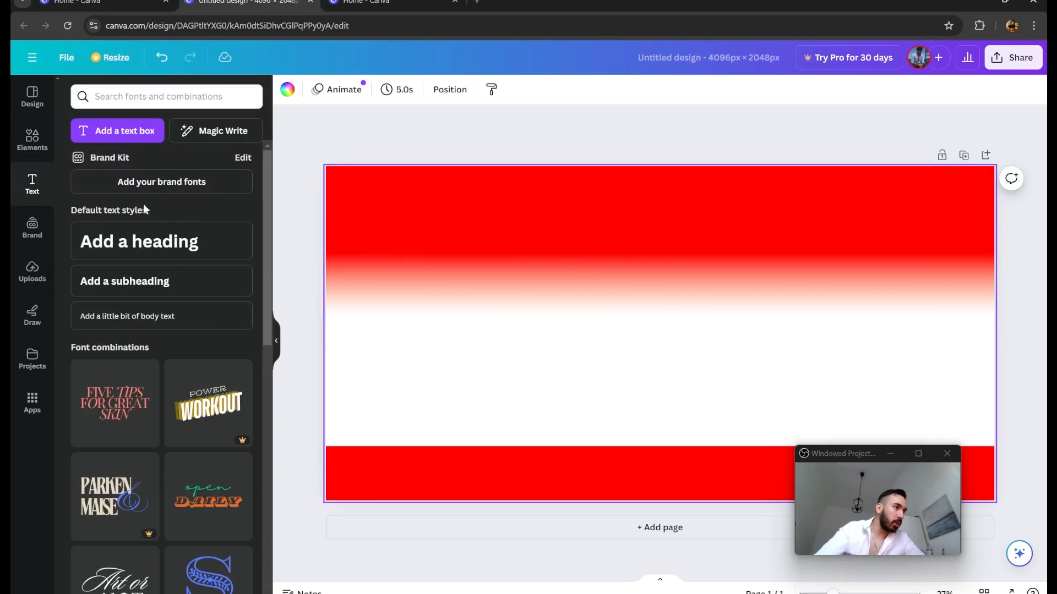
{"action": "left_click", "coordinate": [124, 136]}
{"action": "type", "text": "Wh"}
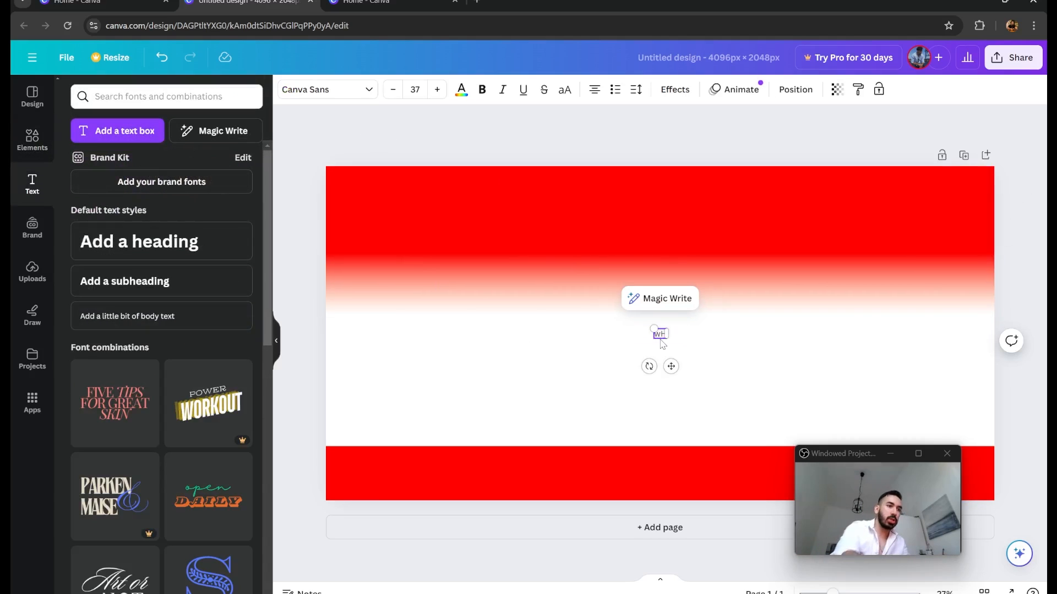
{"action": "type", "text": "ey"}
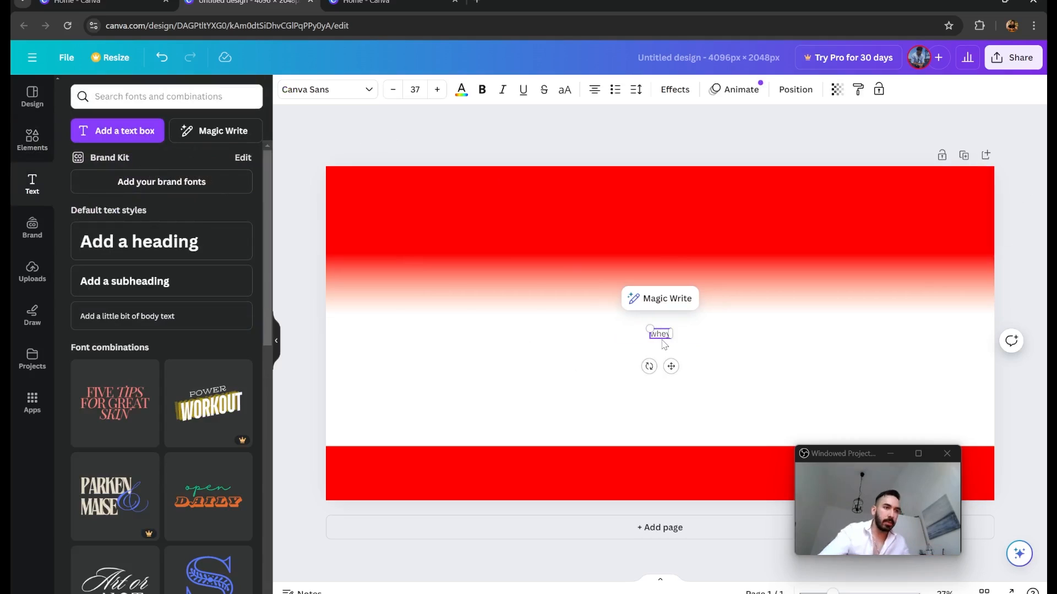
{"action": "key", "text": "ctrl+a"}
{"action": "type", "text": "WHEY"}
{"action": "key", "text": "alt"}
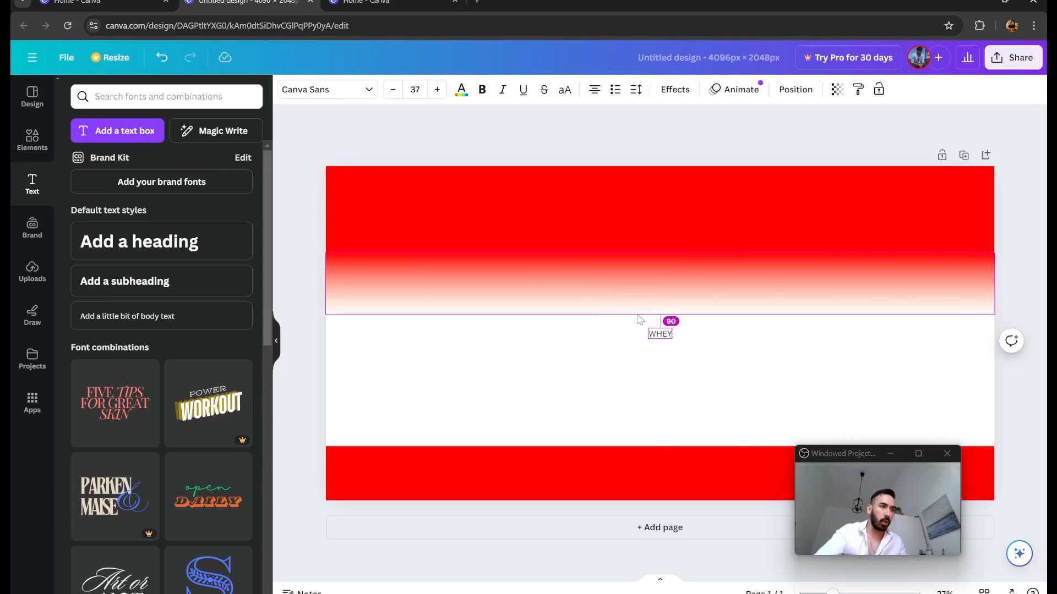
{"action": "left_click_drag", "start_coordinate": [647, 329], "coordinate": [580, 300]}
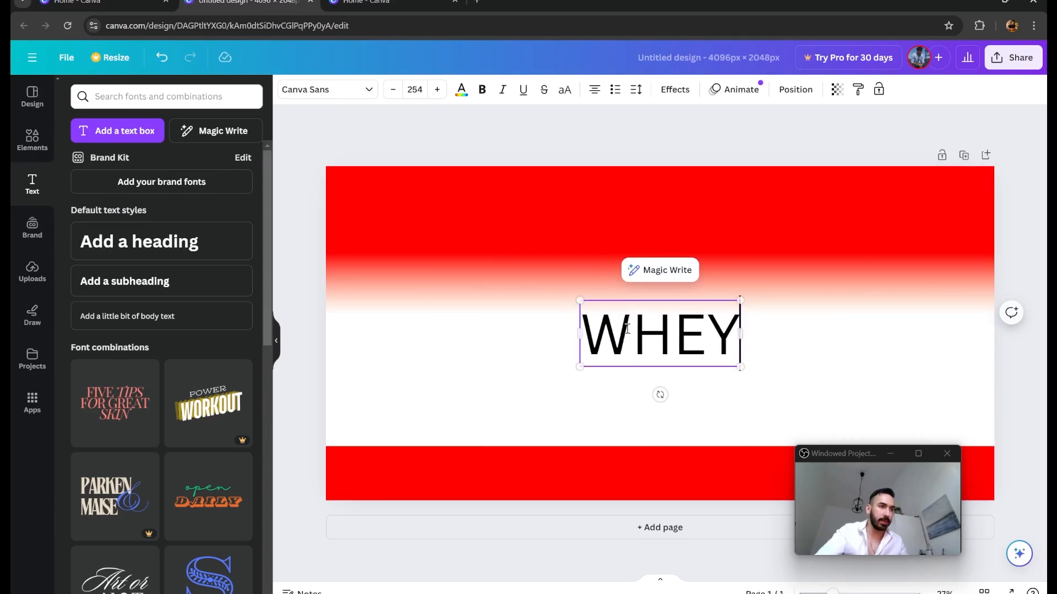
- Compare Lovelo, Impact and League Spartan on the WHEY text and set its font to Poppins
{"action": "double_click", "coordinate": [661, 334]}
{"action": "left_click", "coordinate": [355, 88]}
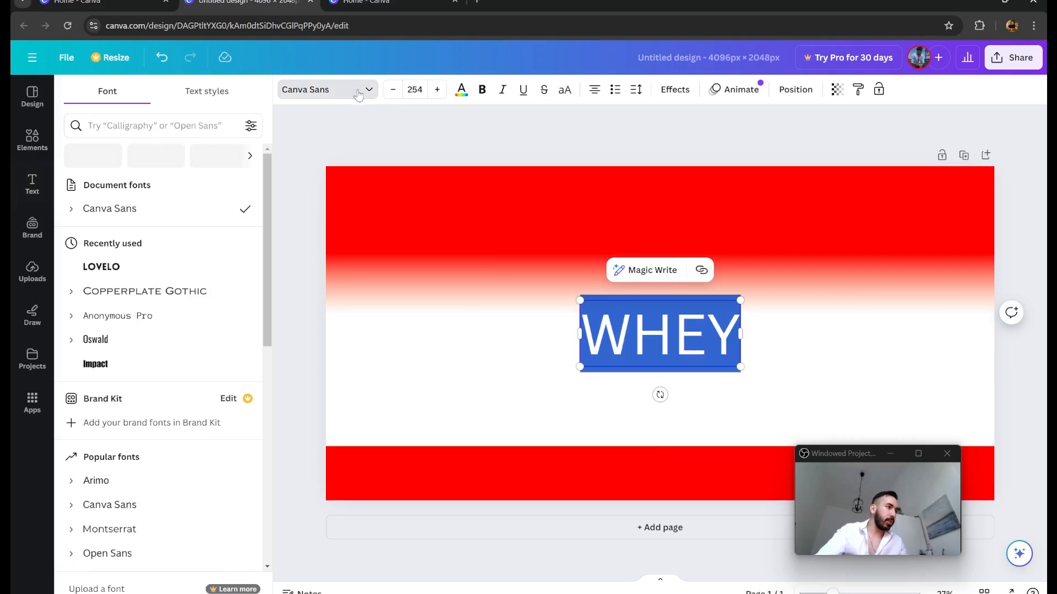
{"action": "left_click", "coordinate": [196, 268]}
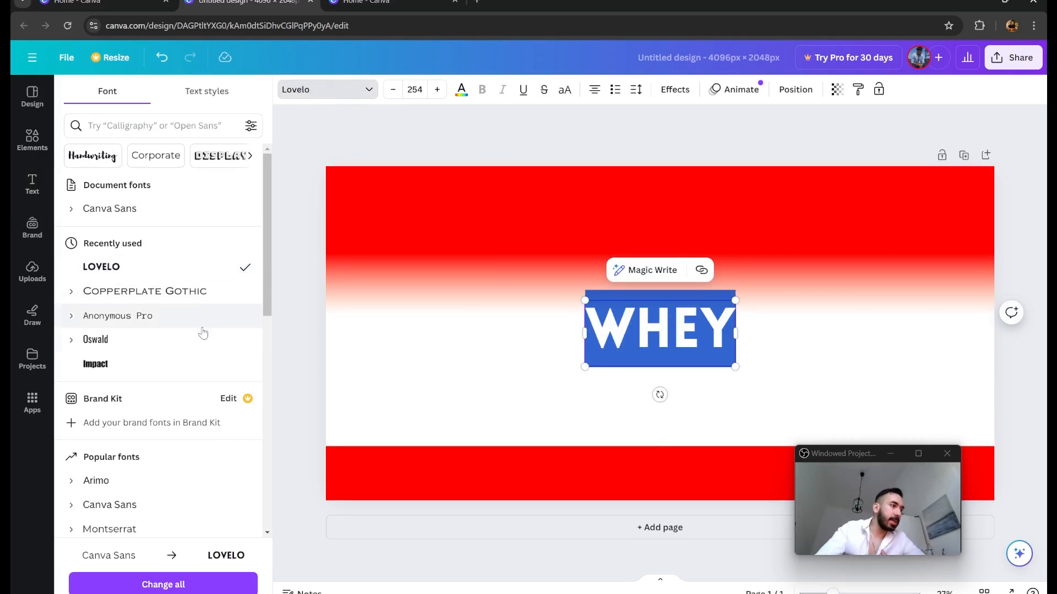
{"action": "left_click", "coordinate": [172, 341]}
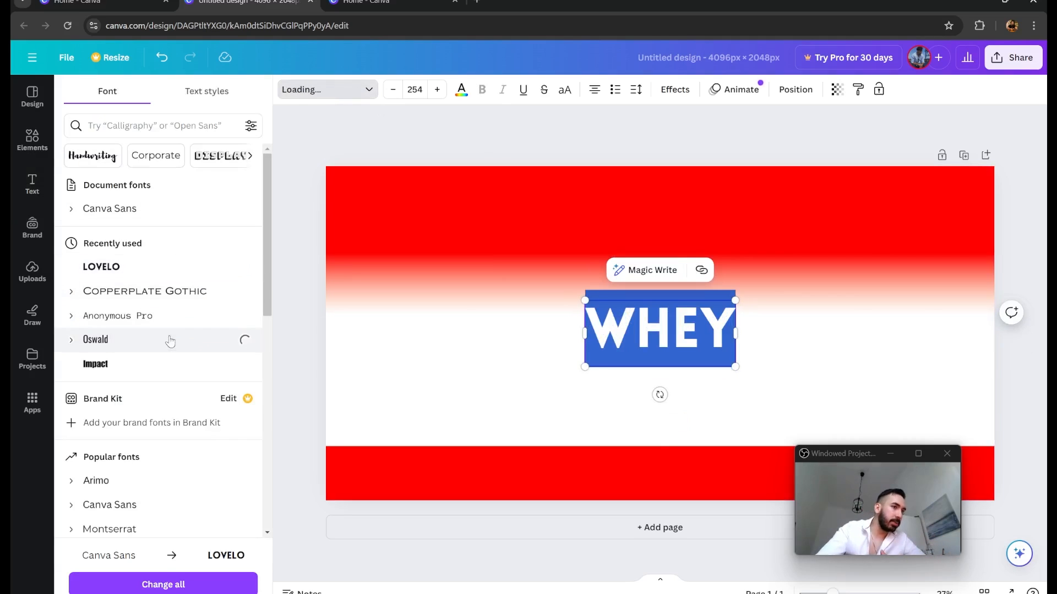
{"action": "left_click", "coordinate": [165, 367]}
{"action": "scroll", "coordinate": [135, 342], "scroll_direction": "down", "scroll_amount": 5}
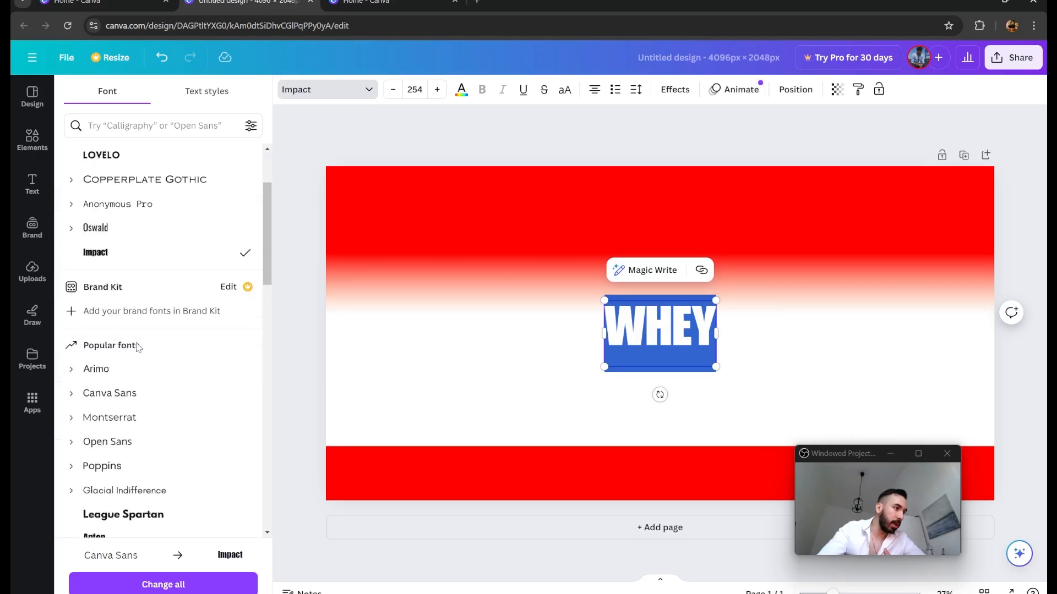
{"action": "left_click", "coordinate": [119, 347]}
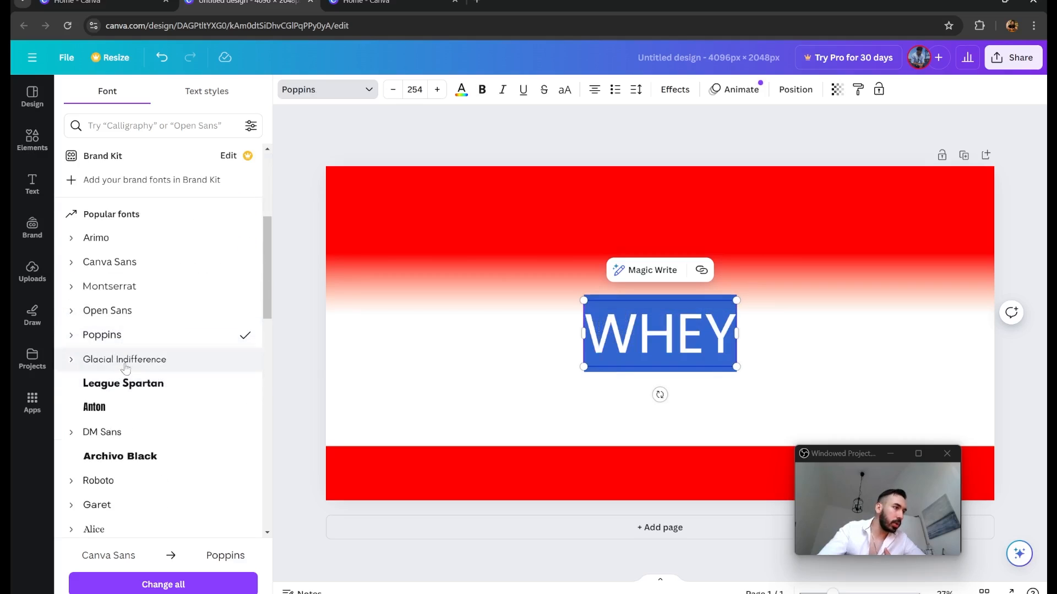
{"action": "left_click", "coordinate": [122, 388]}
{"action": "left_click", "coordinate": [127, 362]}
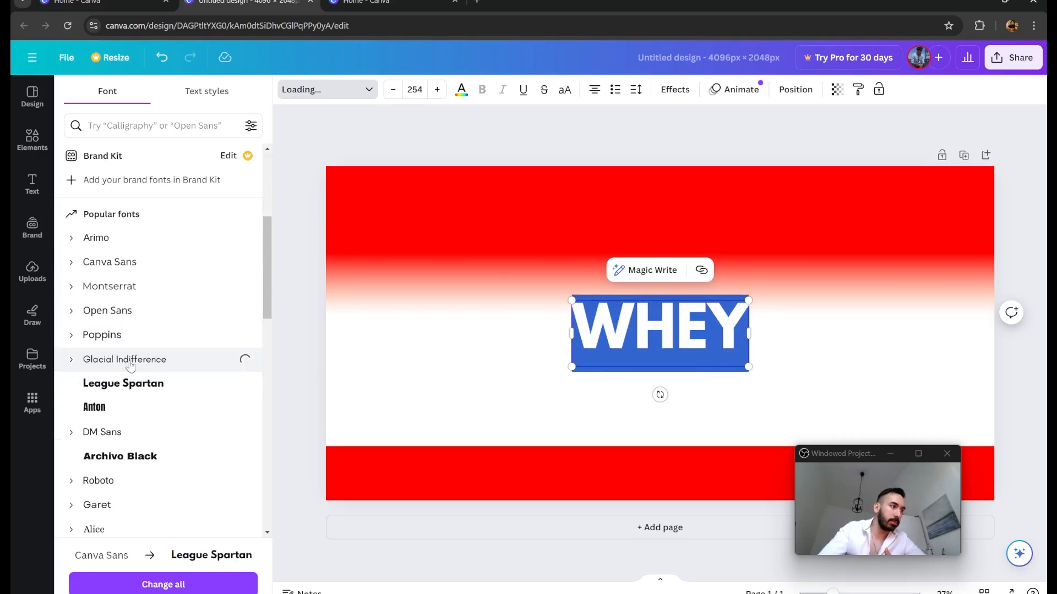
{"action": "left_click", "coordinate": [181, 343]}
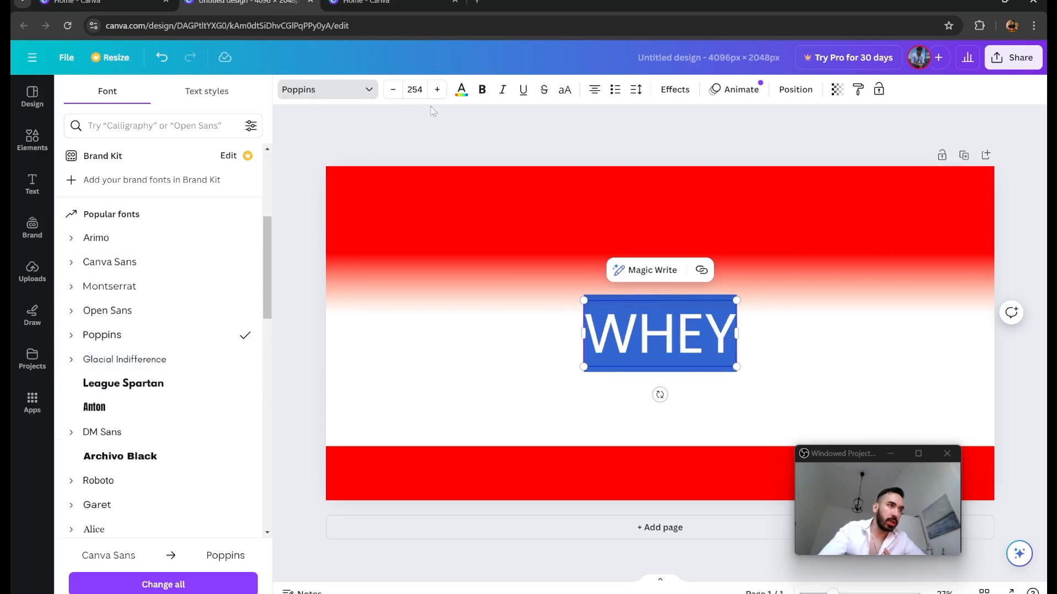
- Make the WHEY text bold and italic
{"action": "left_click", "coordinate": [481, 92]}
{"action": "left_click", "coordinate": [478, 397]}
{"action": "triple_click", "coordinate": [639, 331]}
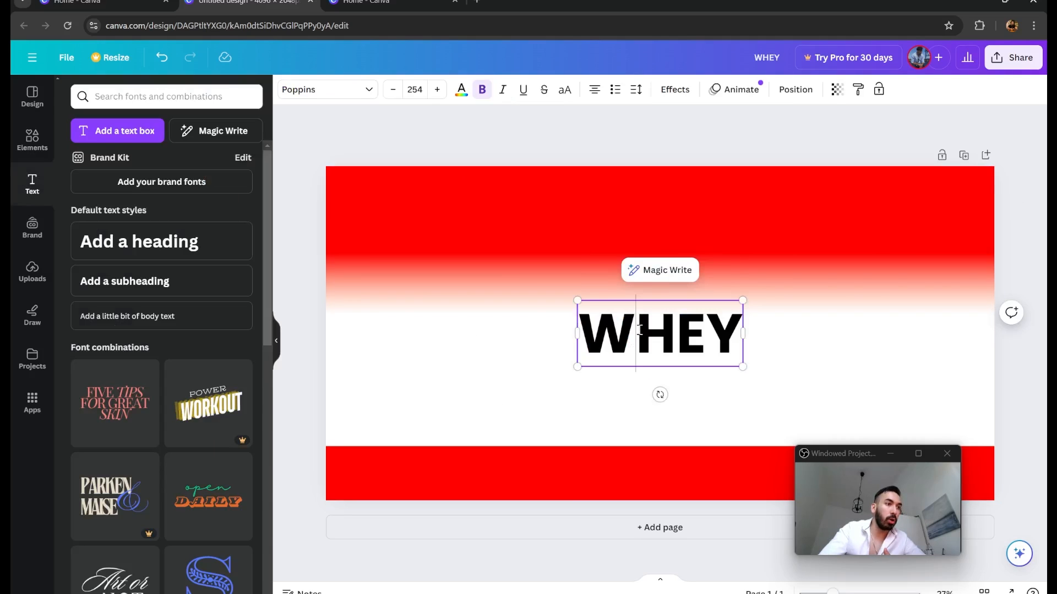
{"action": "left_click", "coordinate": [502, 91]}
{"action": "left_click", "coordinate": [519, 146]}
{"action": "left_click", "coordinate": [666, 315]}
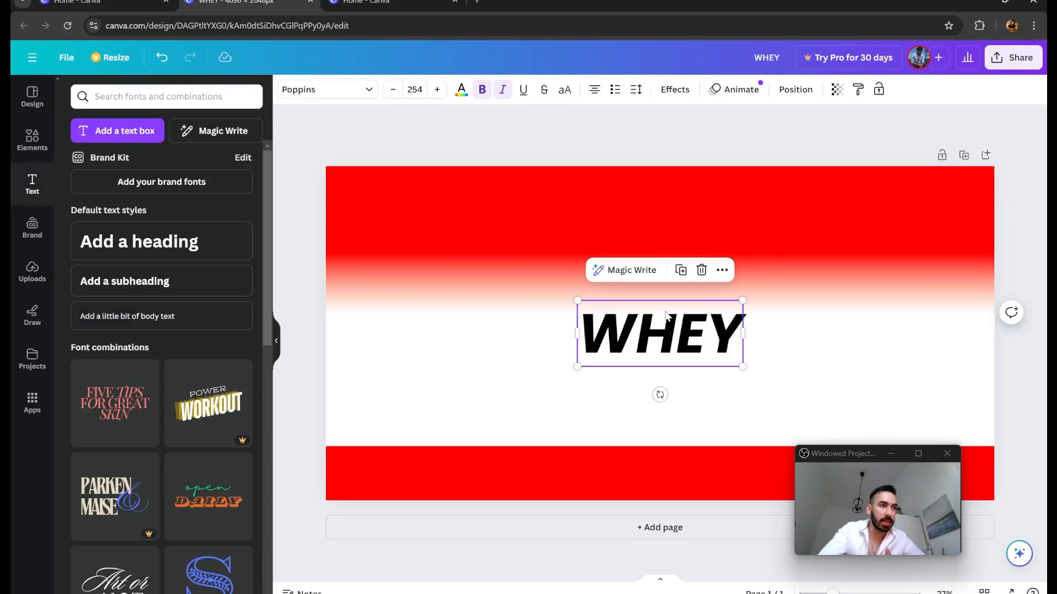
{"action": "mouse_move", "coordinate": [681, 350]}
{"action": "left_mouse_down"}
{"action": "mouse_move", "coordinate": [631, 340]}
{"action": "mouse_move", "coordinate": [666, 340]}
{"action": "mouse_move", "coordinate": [662, 330]}
{"action": "mouse_move", "coordinate": [663, 344]}
{"action": "left_mouse_up"}
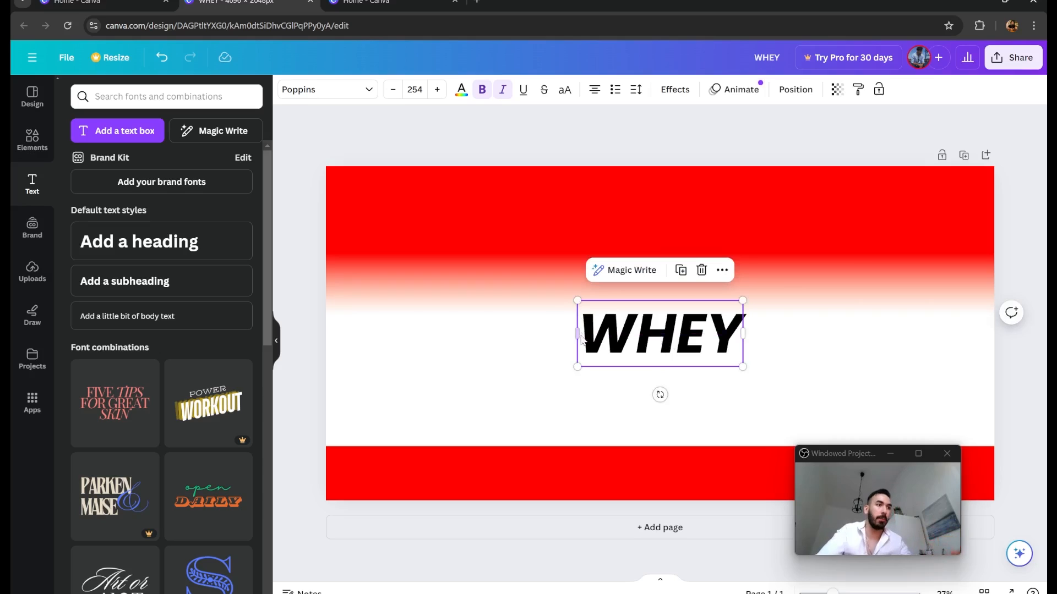
{"action": "mouse_move", "coordinate": [620, 340]}
{"action": "left_mouse_down"}
{"action": "mouse_move", "coordinate": [605, 339]}
{"action": "mouse_move", "coordinate": [617, 338]}
{"action": "left_mouse_up"}
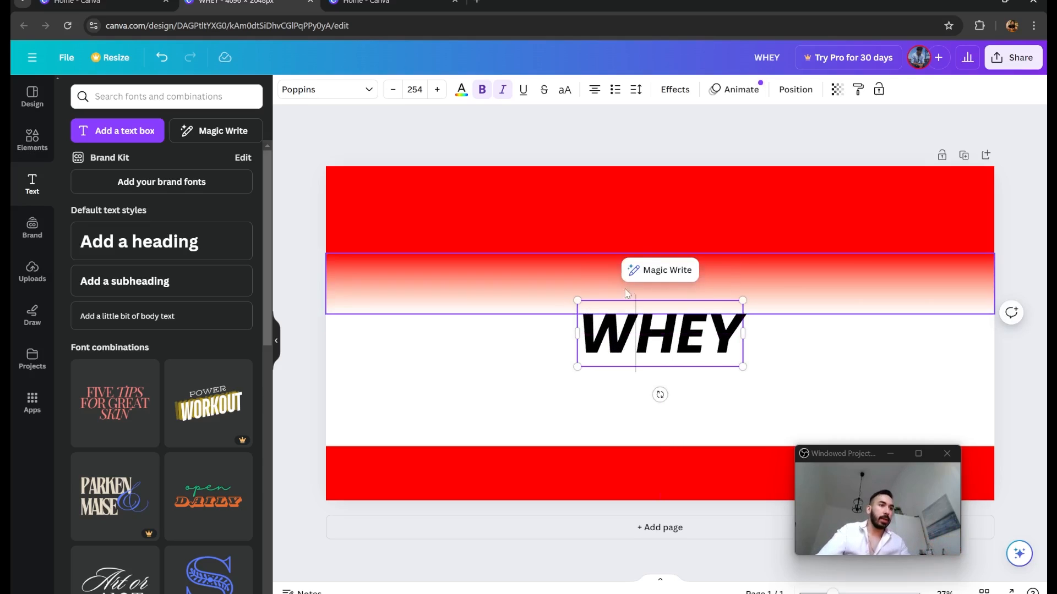
- Duplicate the WHEY text, place the copy just above the original and change its wording to SUPREME QUALITY
{"action": "left_click", "coordinate": [687, 273]}
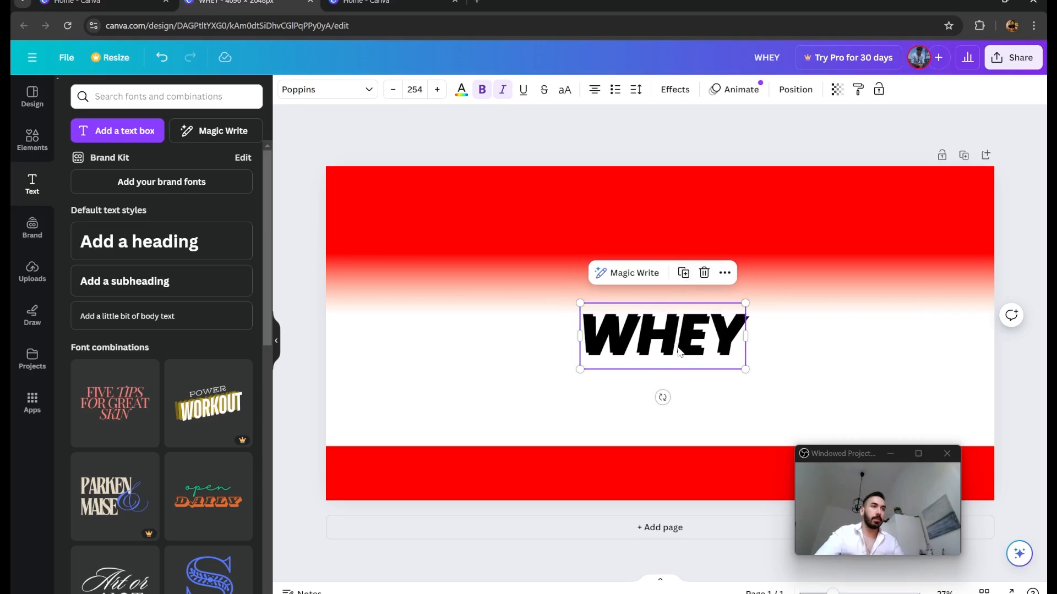
{"action": "left_click_drag", "start_coordinate": [673, 344], "coordinate": [671, 295]}
{"action": "double_click", "coordinate": [615, 282]}
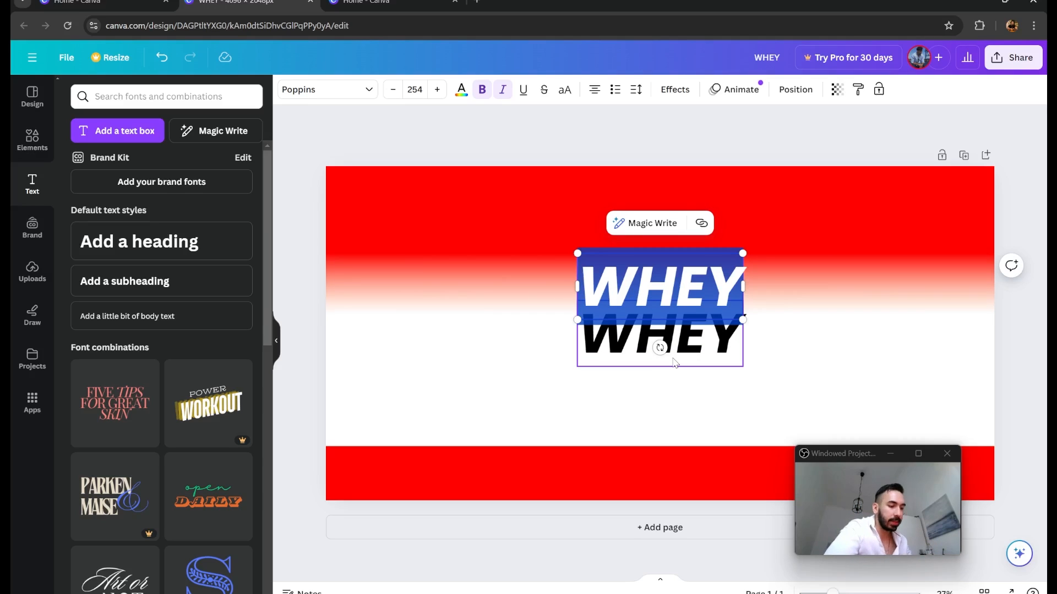
{"action": "type", "text": "SUPREME"}
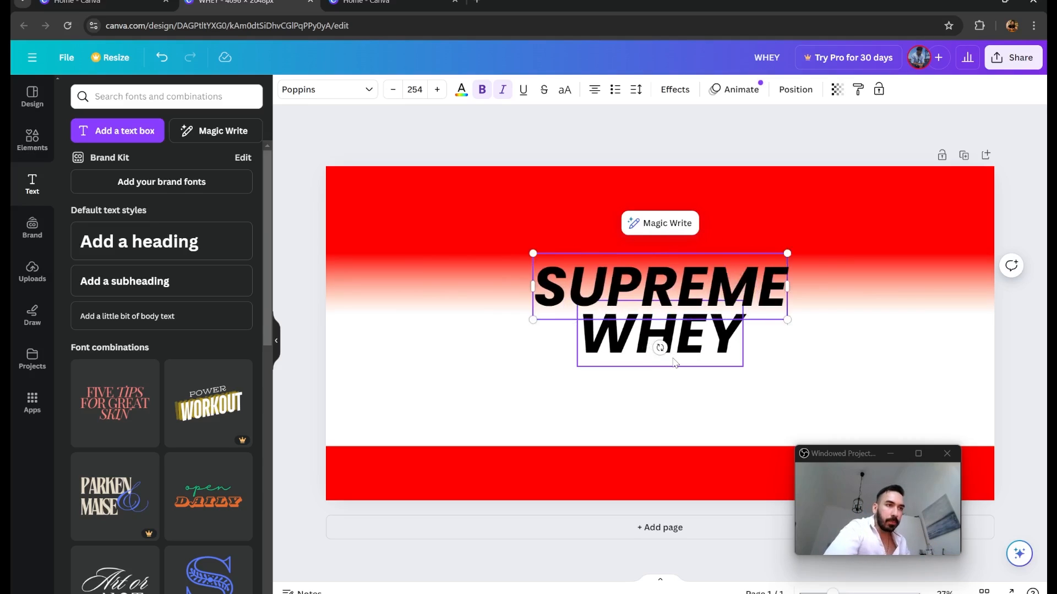
{"action": "type", "text": " QUALITY"}
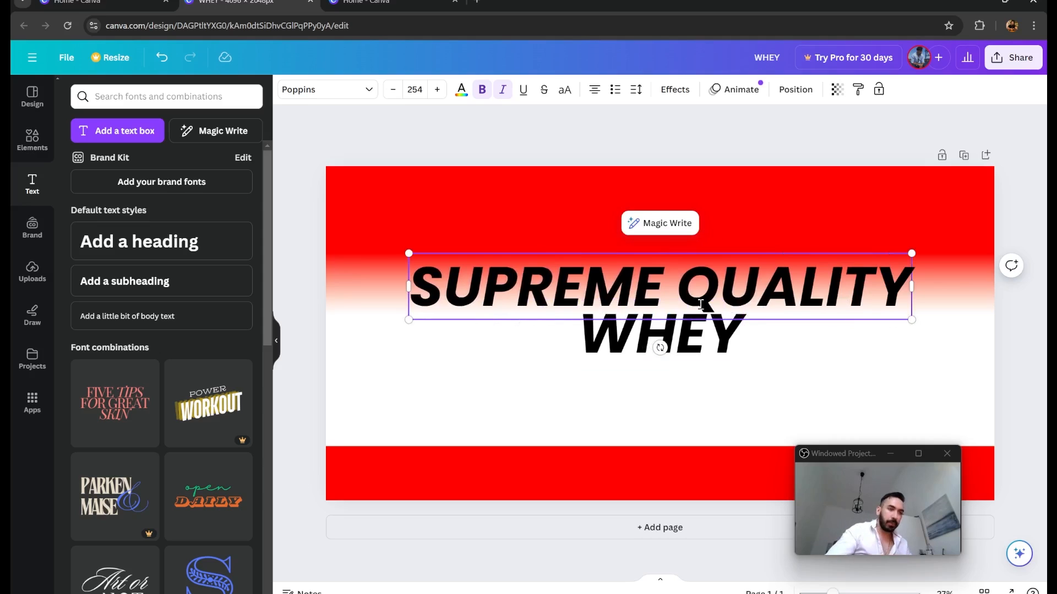
- Shrink SUPREME QUALITY to a font size of about 84, roughly WHEY's width, and place it directly above WHEY
{"action": "key", "text": "Escape"}
{"action": "left_click_drag", "start_coordinate": [912, 320], "coordinate": [749, 300]}
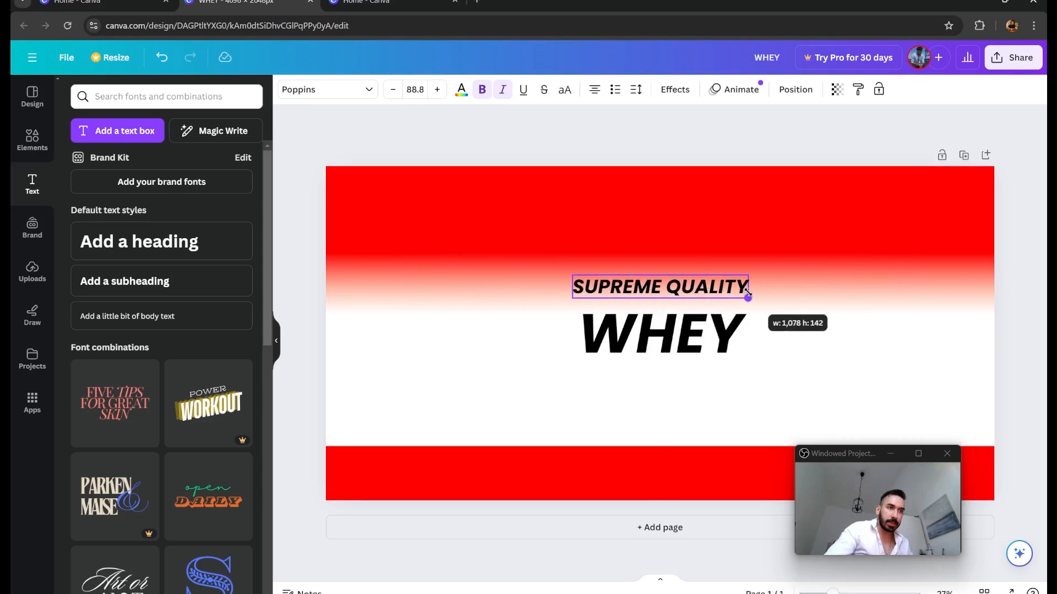
{"action": "left_click", "coordinate": [715, 302]}
{"action": "left_click_drag", "start_coordinate": [690, 287], "coordinate": [694, 296]}
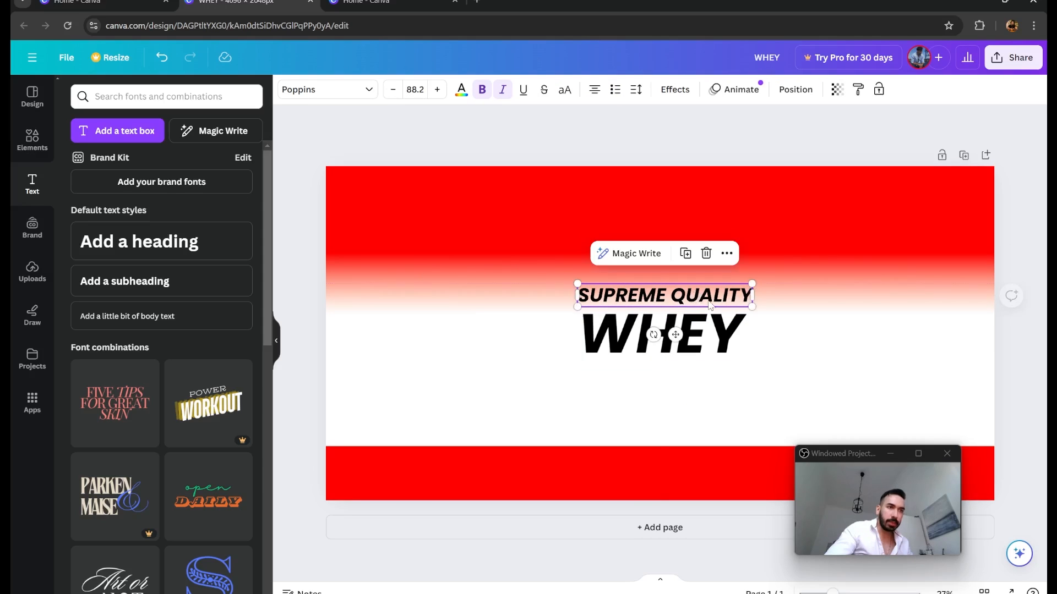
{"action": "left_click_drag", "start_coordinate": [578, 306], "coordinate": [635, 307]}
{"action": "left_click_drag", "start_coordinate": [743, 312], "coordinate": [746, 311]}
{"action": "left_click", "coordinate": [781, 336]}
{"action": "left_click", "coordinate": [685, 306]}
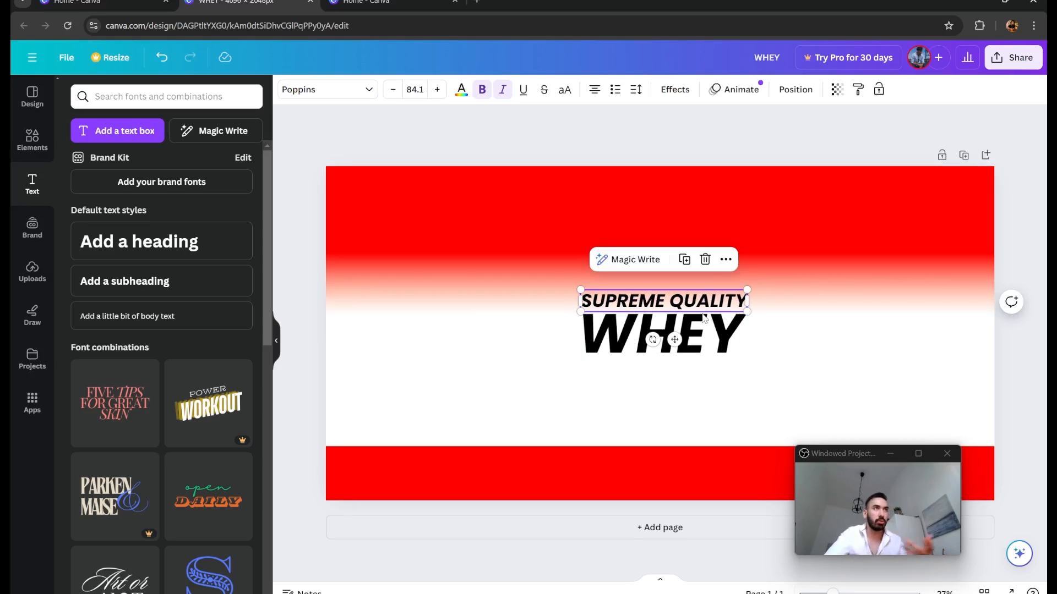
{"action": "left_click", "coordinate": [831, 345]}
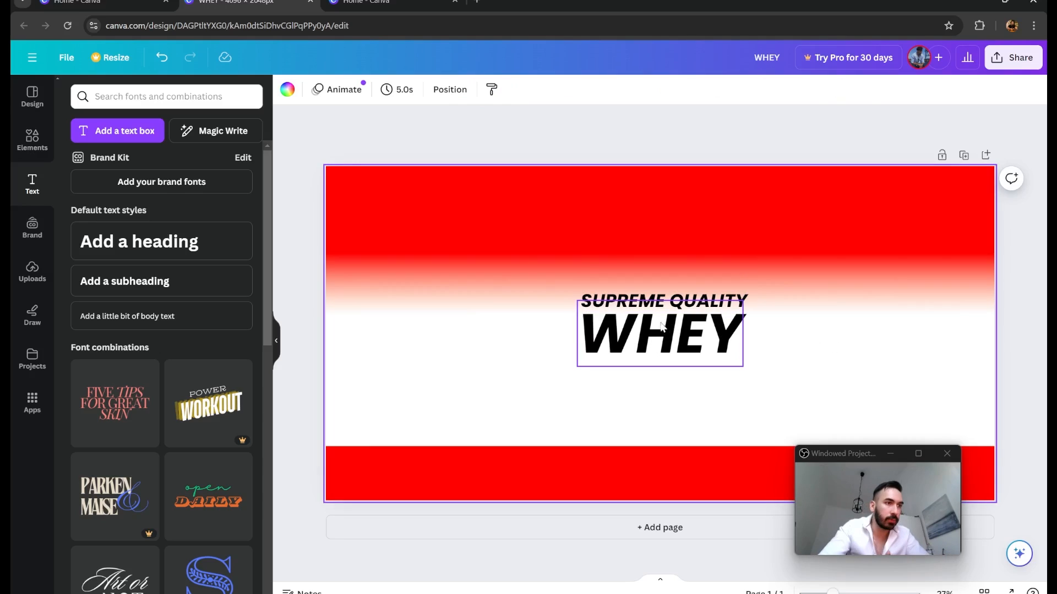
{"action": "left_click", "coordinate": [632, 339]}
{"action": "left_click", "coordinate": [869, 370]}
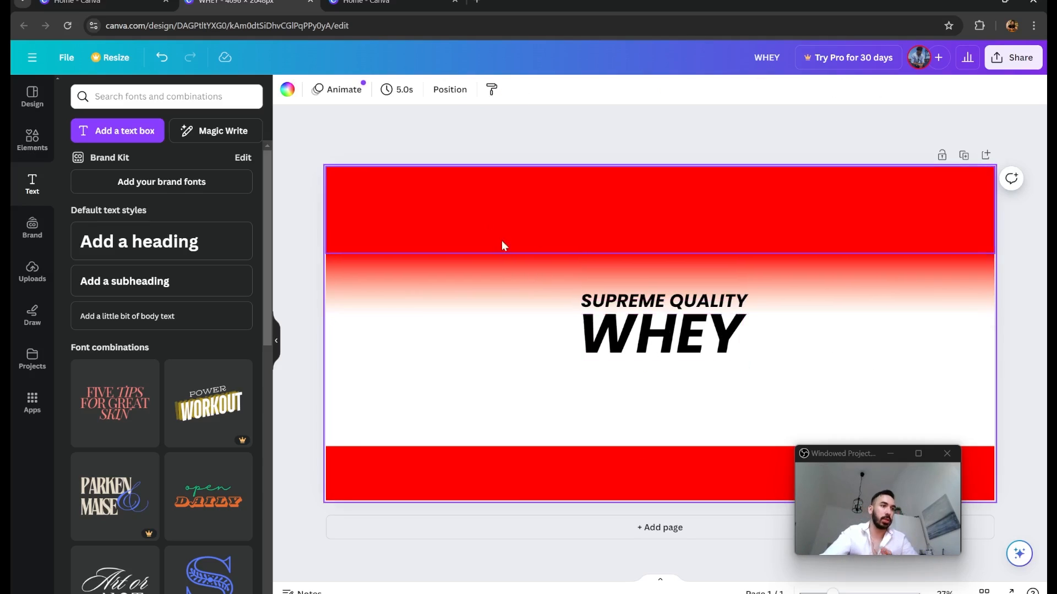
- Duplicate the SUPREME QUALITY line, move the copy above it and change its wording to PRIME NUTRITION
{"action": "left_click", "coordinate": [619, 303]}
{"action": "left_click", "coordinate": [684, 261]}
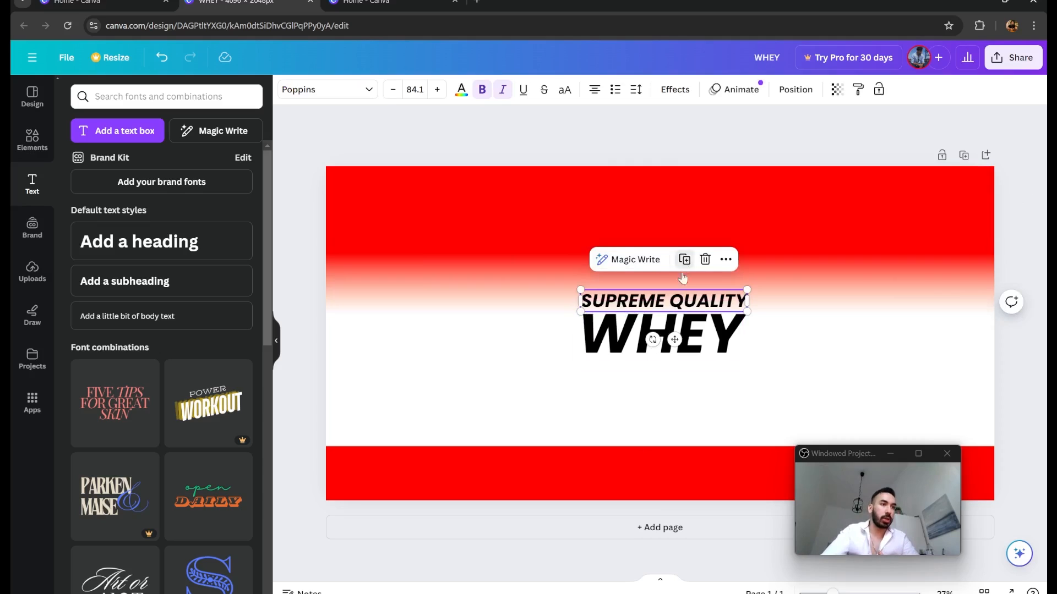
{"action": "left_click_drag", "start_coordinate": [678, 300], "coordinate": [703, 275]}
{"action": "double_click", "coordinate": [703, 278]}
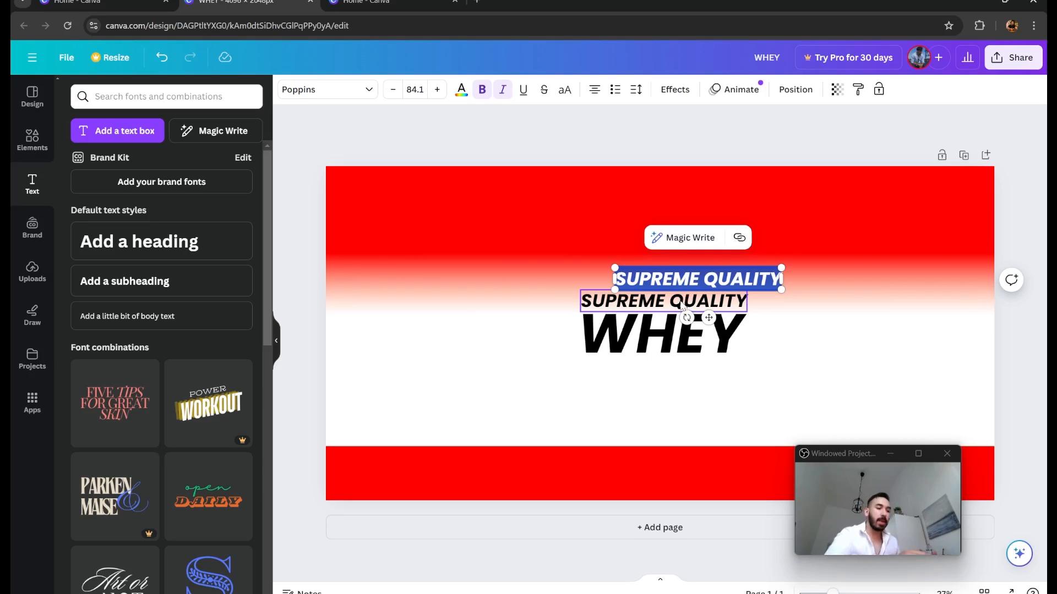
{"action": "type", "text": "SUPRE"}
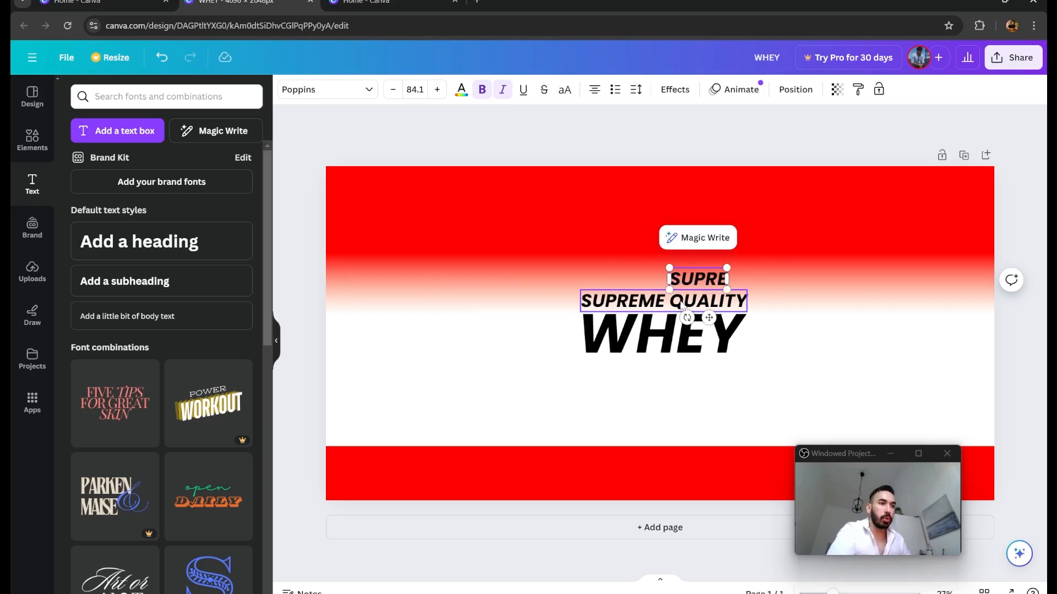
{"action": "key", "text": "BackSpace"}
{"action": "key", "text": "BackSpace"}
{"action": "key", "text": "BackSpace"}
{"action": "key", "text": "BackSpace"}
{"action": "key", "text": "BackSpace"}
{"action": "type", "text": "PRIME N"}
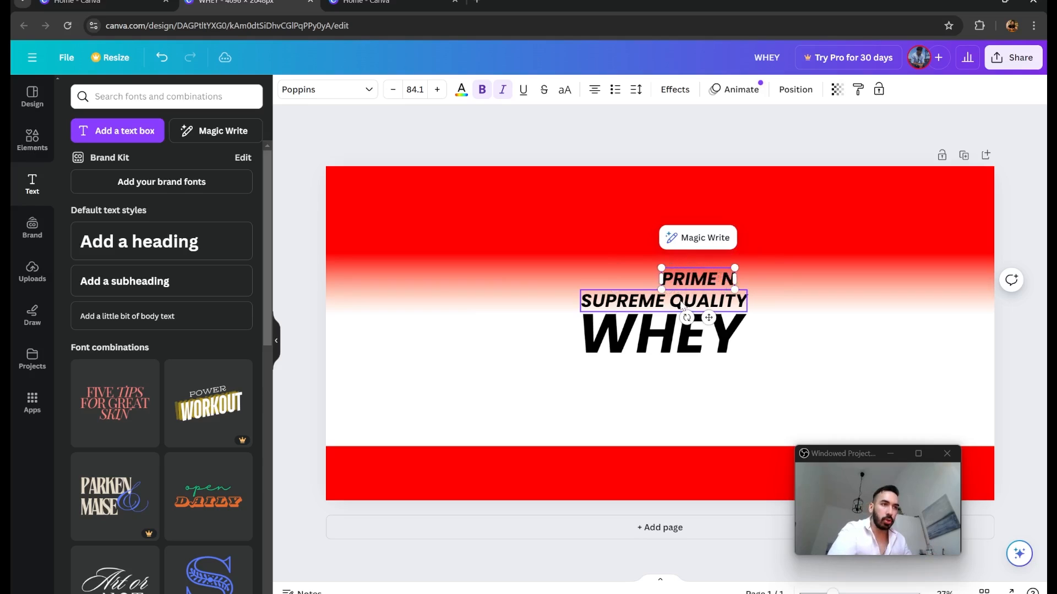
{"action": "type", "text": "UTRITION"}
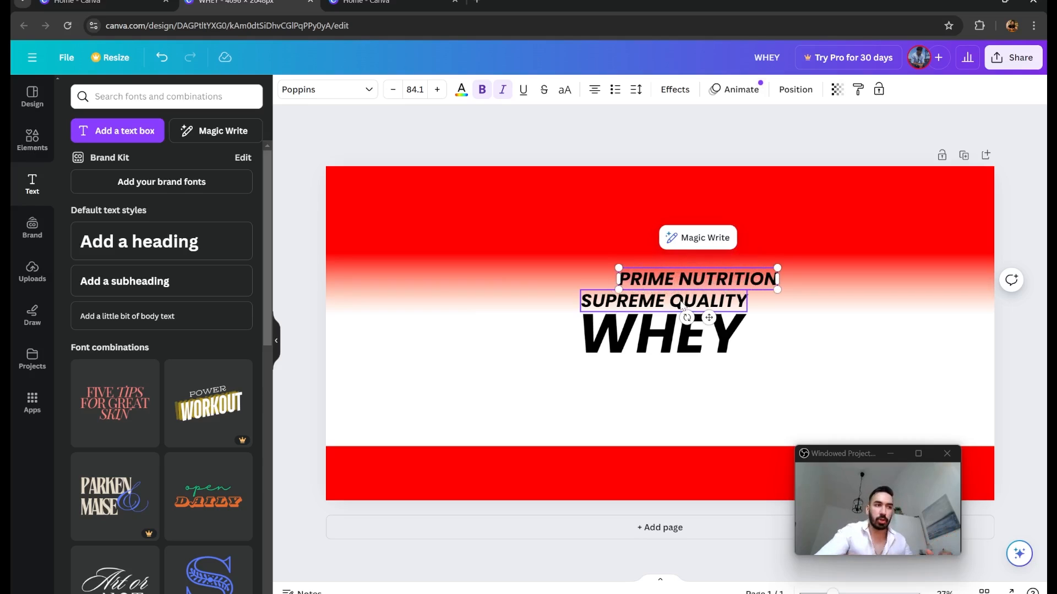
- Remove bold from PRIME NUTRITION, shrink it to a font size of about 67 and align its right end with SUPREME QUALITY
{"action": "key", "text": "ctrl+shift+Left"}
{"action": "key", "text": "ctrl+shift+Left"}
{"action": "left_click", "coordinate": [483, 89]}
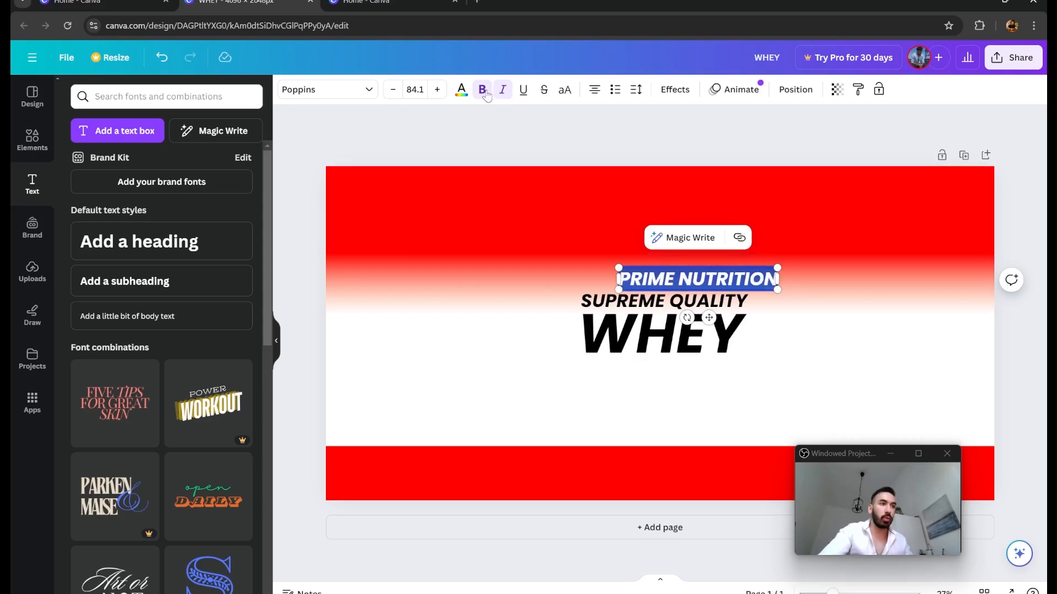
{"action": "left_click", "coordinate": [787, 325]}
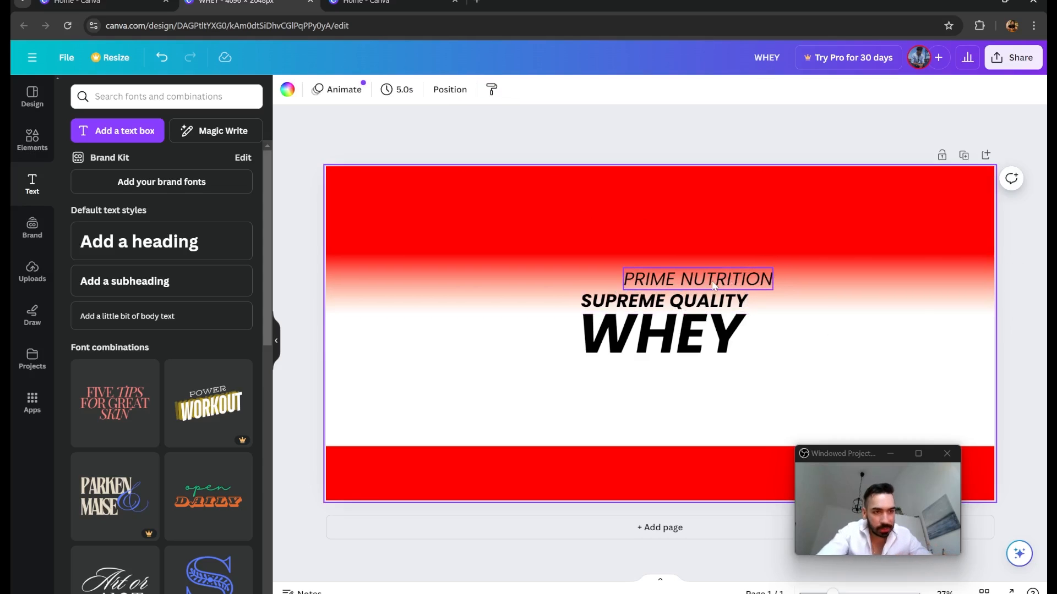
{"action": "left_click", "coordinate": [711, 284]}
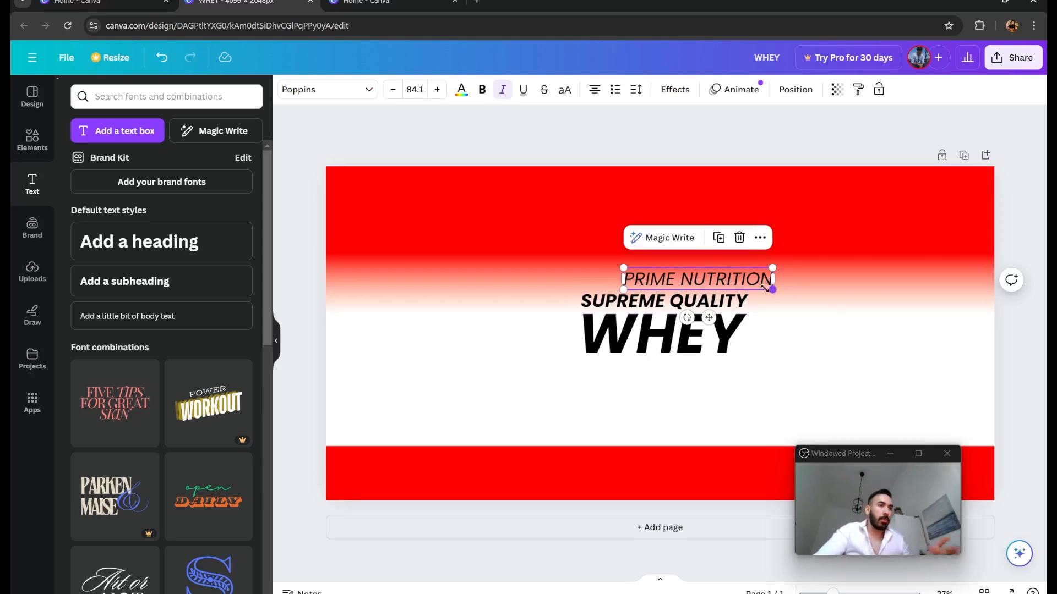
{"action": "left_click_drag", "start_coordinate": [765, 288], "coordinate": [683, 284]}
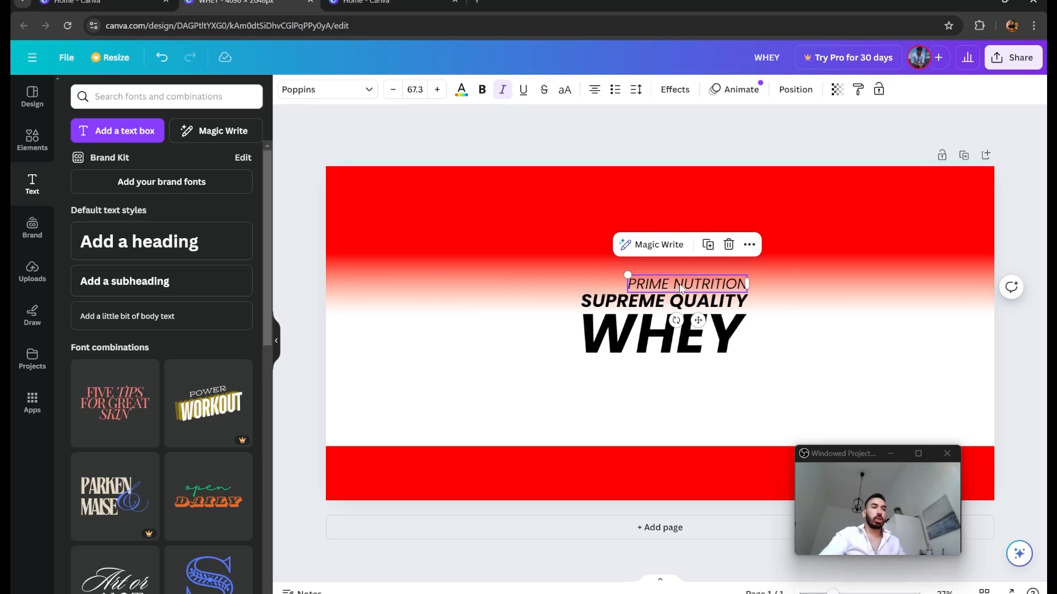
- Duplicate the PRIME NUTRITION line, place the copy directly above the original and colour the copy's text red
{"action": "left_click", "coordinate": [708, 265]}
{"action": "left_click", "coordinate": [715, 290]}
{"action": "left_click", "coordinate": [708, 246]}
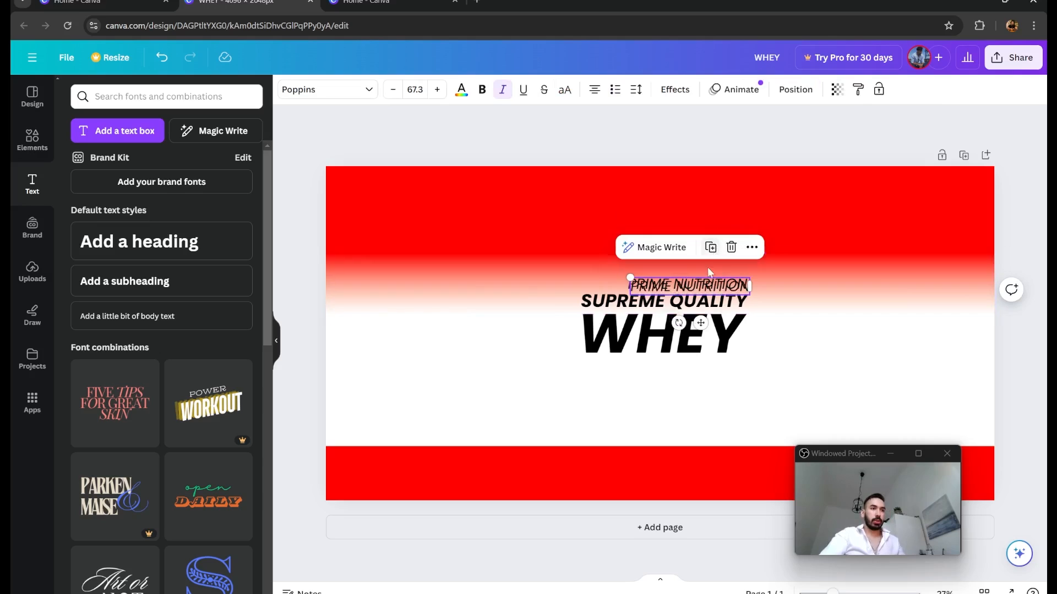
{"action": "left_click_drag", "start_coordinate": [705, 282], "coordinate": [700, 267]}
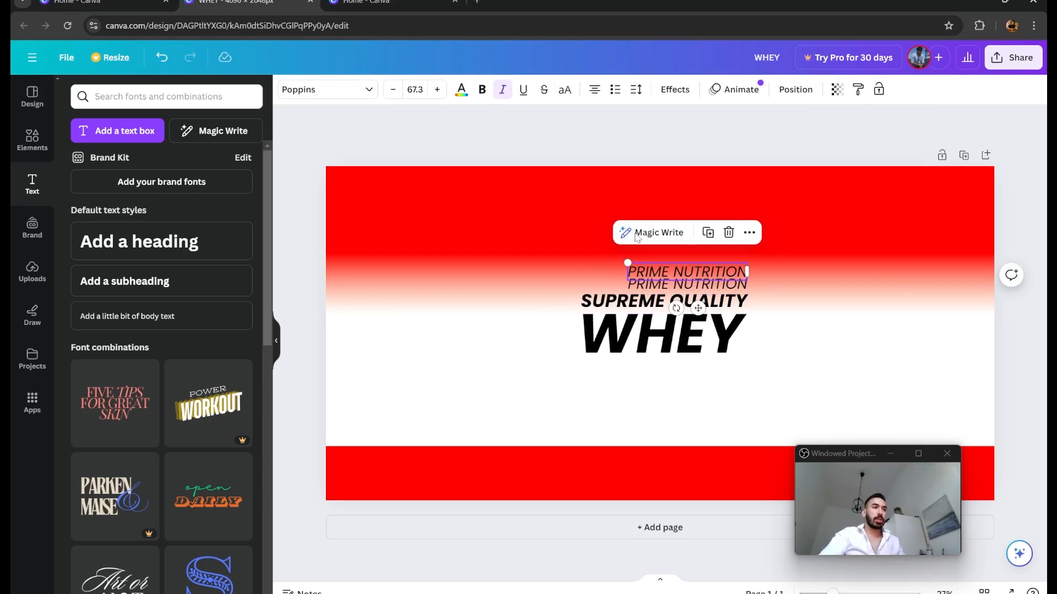
{"action": "left_click", "coordinate": [461, 89]}
{"action": "left_click", "coordinate": [143, 163]}
- Select all four text lines together and move the stack down onto the white area of the label
{"action": "left_click", "coordinate": [641, 287], "text": "shift"}
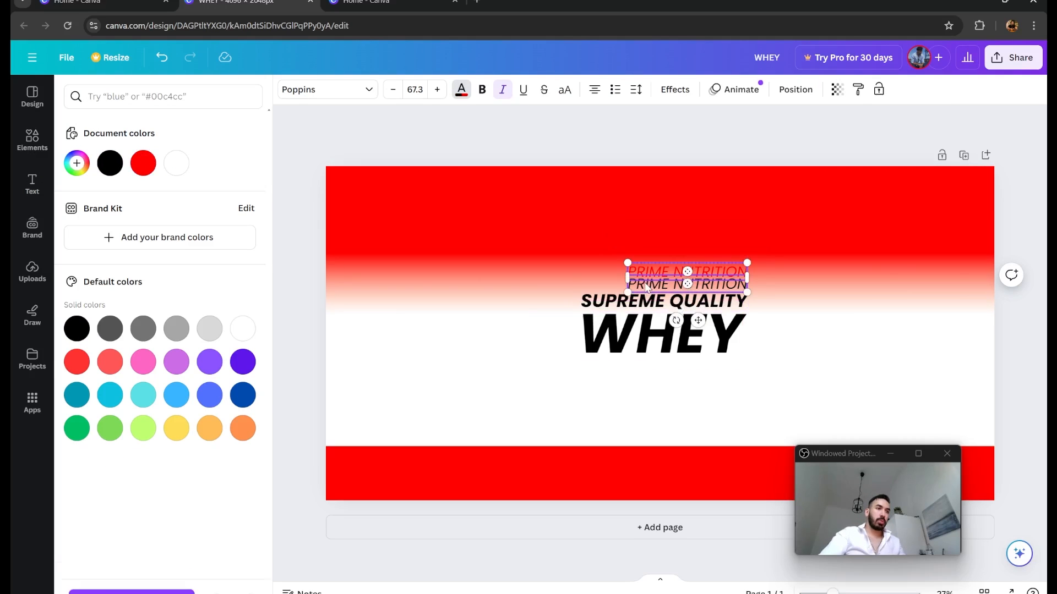
{"action": "left_click", "coordinate": [669, 306], "text": "shift"}
{"action": "left_click", "coordinate": [643, 324], "text": "shift"}
{"action": "left_click_drag", "start_coordinate": [689, 312], "coordinate": [692, 367]}
{"action": "left_click", "coordinate": [779, 360]}
{"action": "left_click", "coordinate": [695, 364]}
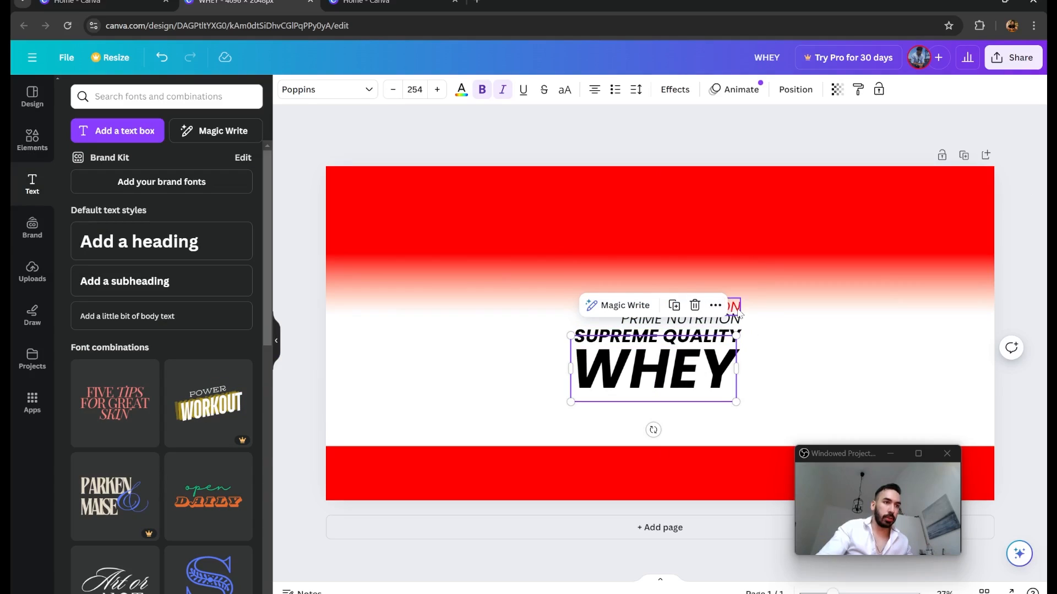
- Change the wording of the red line at the top of the text stack to DAILY GAINS
{"action": "left_click", "coordinate": [634, 305]}
{"action": "left_click_drag", "start_coordinate": [621, 298], "coordinate": [610, 296]}
{"action": "double_click", "coordinate": [667, 304]}
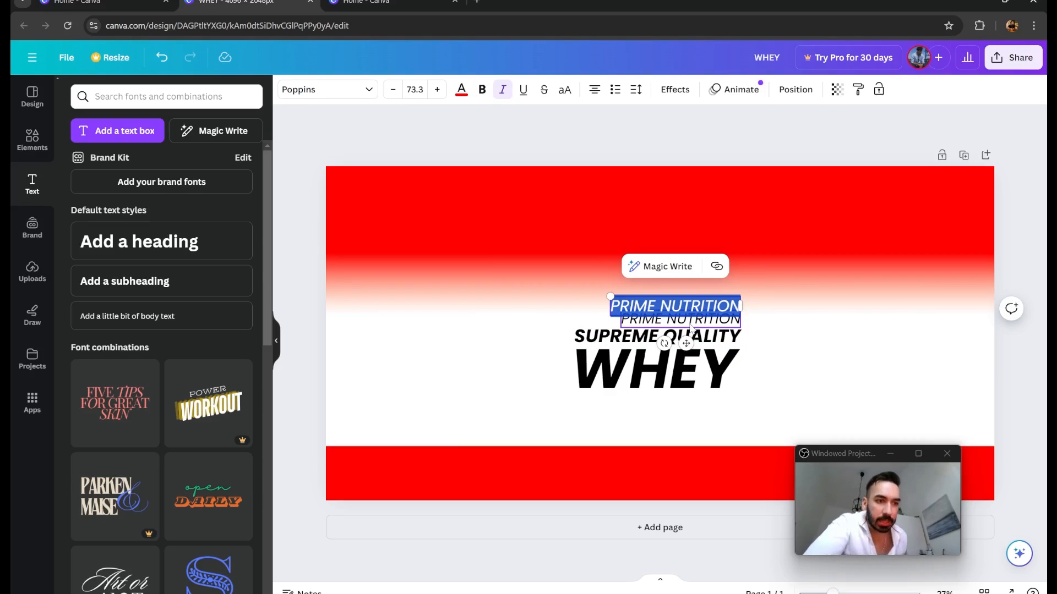
{"action": "type", "text": "GAINS"}
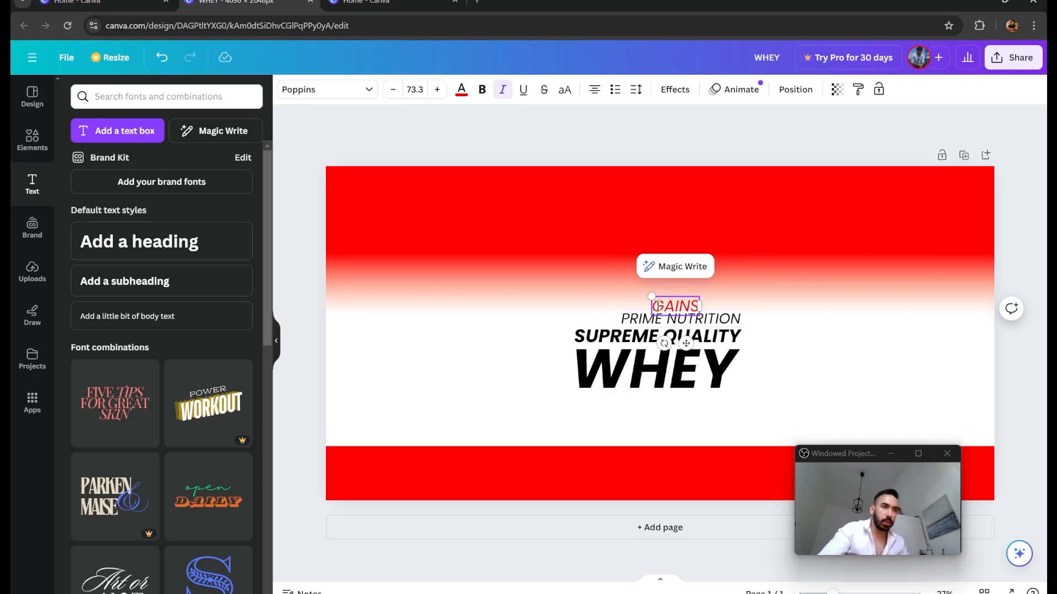
{"action": "left_click_drag", "start_coordinate": [652, 296], "coordinate": [628, 287]}
{"action": "left_click", "coordinate": [633, 302]}
{"action": "type", "text": "DAILY"}
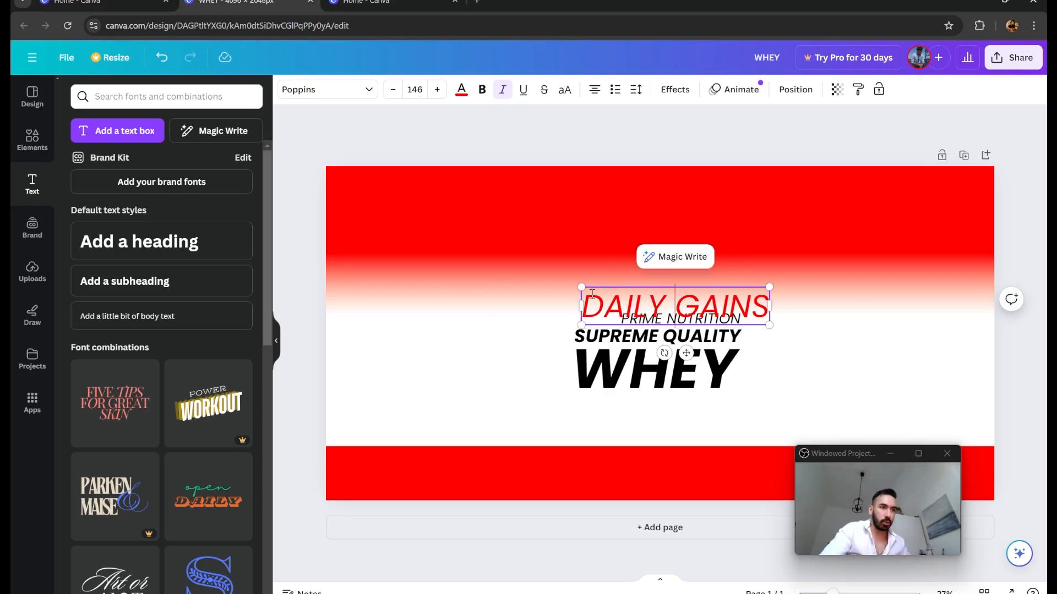
- Resize DAILY GAINS to a font size of about 93, matching PRIME NUTRITION's width, and place it directly above that line
{"action": "left_click_drag", "start_coordinate": [582, 287], "coordinate": [621, 295]}
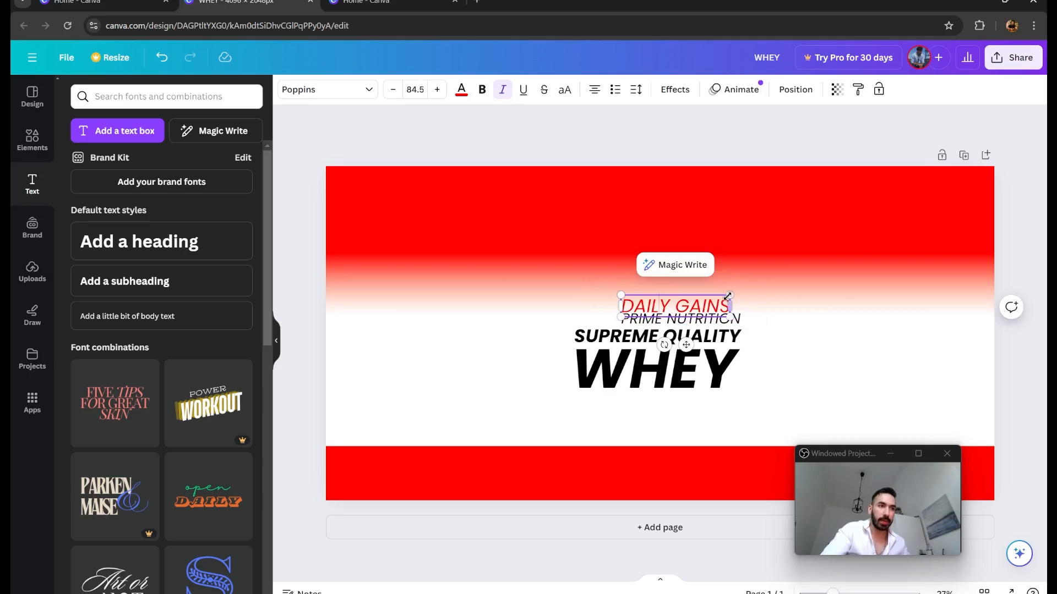
{"action": "left_click_drag", "start_coordinate": [728, 296], "coordinate": [740, 292]}
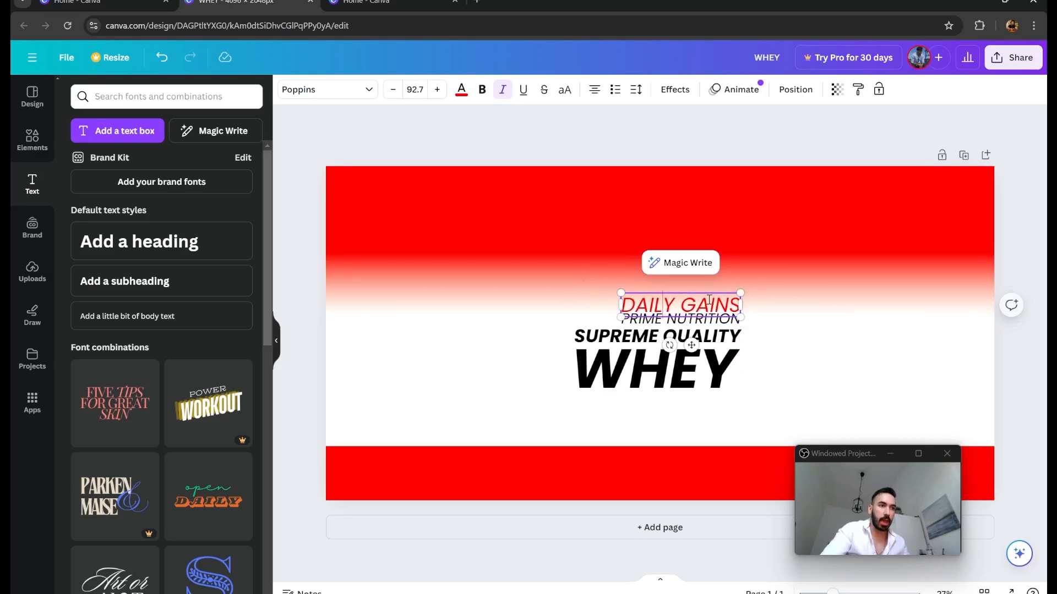
{"action": "left_click", "coordinate": [826, 385]}
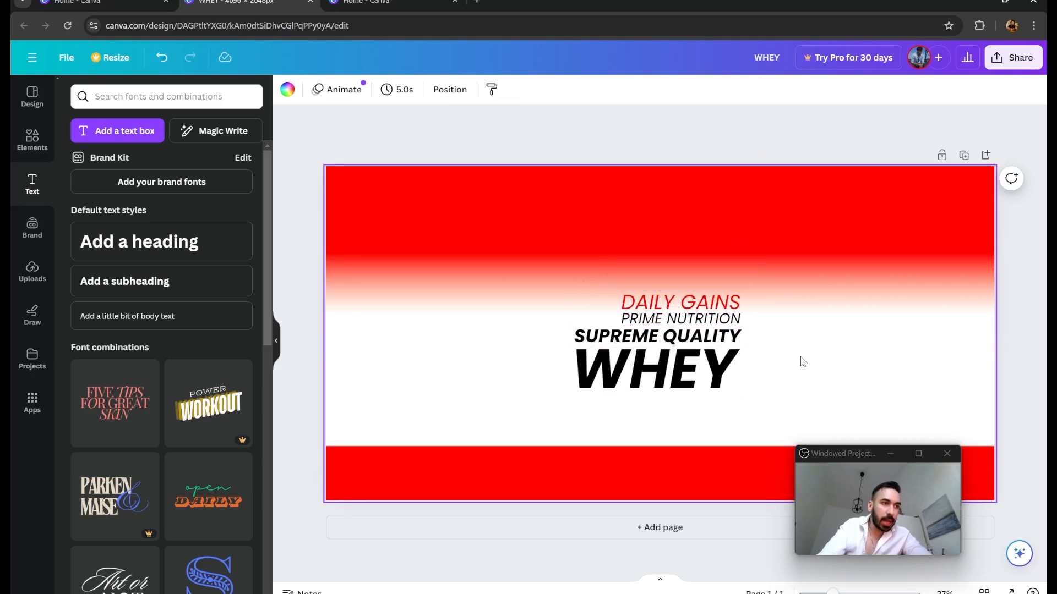
{"action": "left_click", "coordinate": [696, 311]}
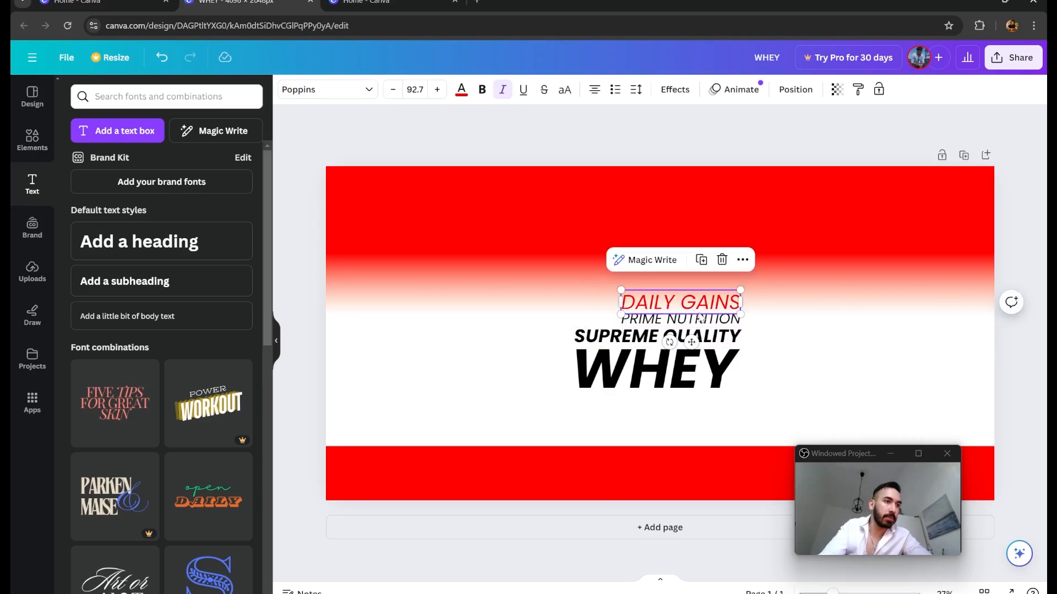
{"action": "left_click", "coordinate": [813, 367]}
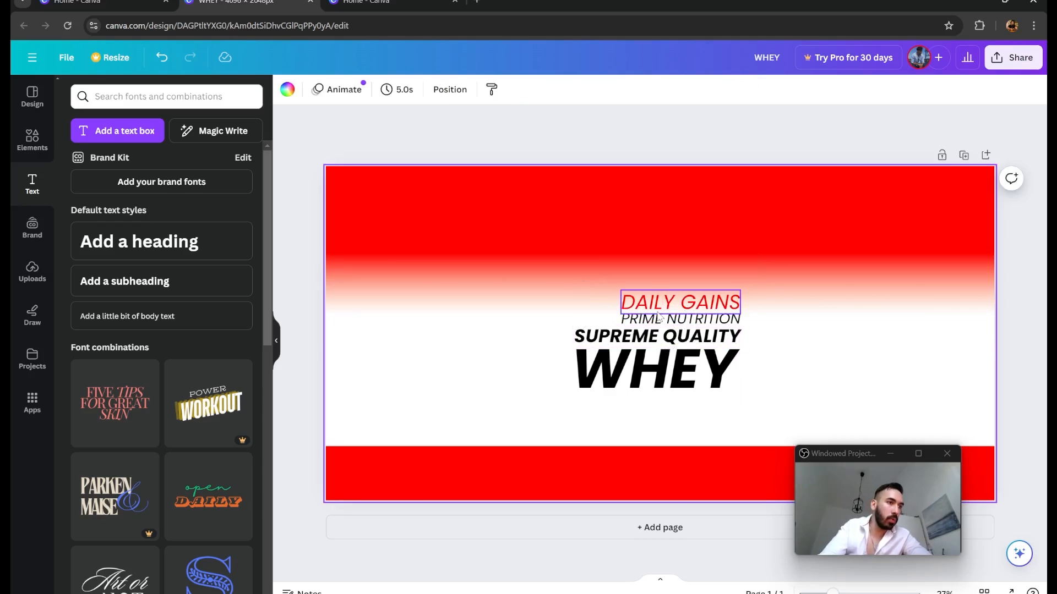
- Shift DAILY GAINS slightly to the right so it sits just offset from PRIME NUTRITION
{"action": "scroll", "coordinate": [619, 310], "scroll_direction": "up", "scroll_amount": 3}
{"action": "left_click", "coordinate": [626, 300]}
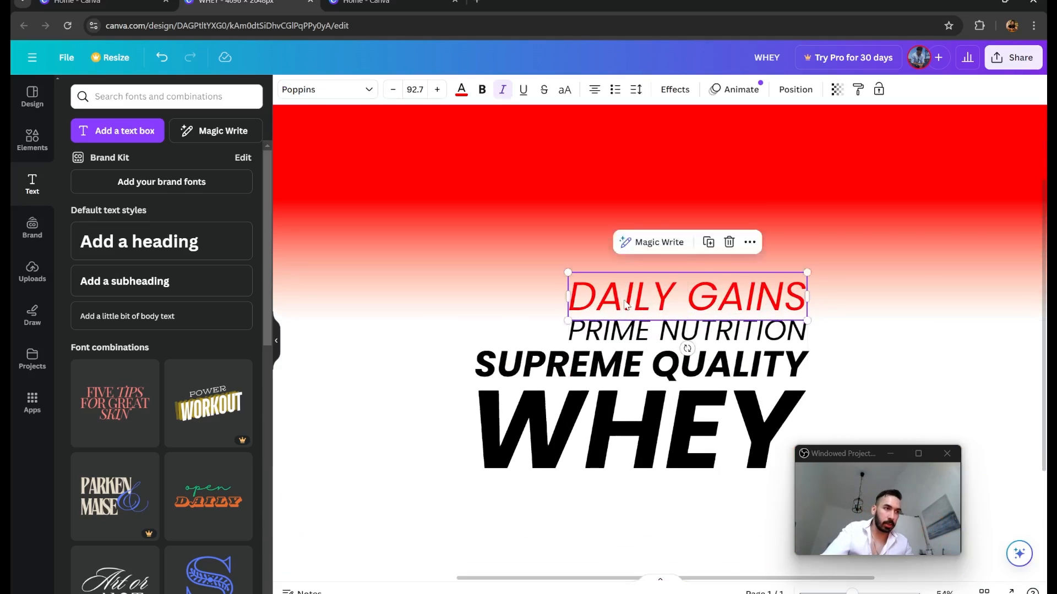
{"action": "left_click", "coordinate": [818, 349]}
{"action": "left_click", "coordinate": [688, 303]}
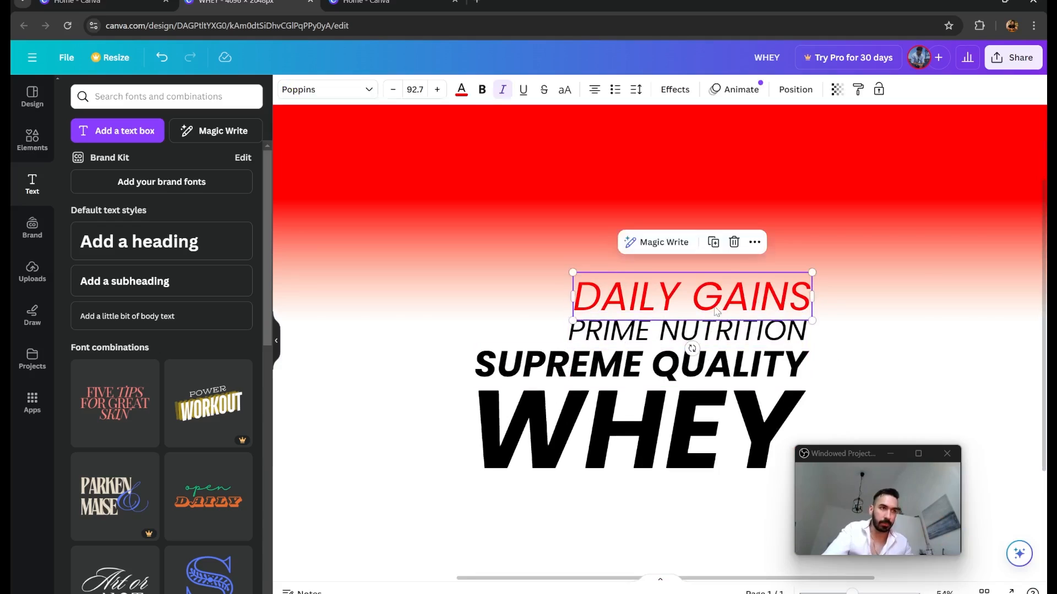
{"action": "scroll", "coordinate": [674, 308], "scroll_direction": "down", "scroll_amount": 3}
{"action": "left_click", "coordinate": [539, 368]}
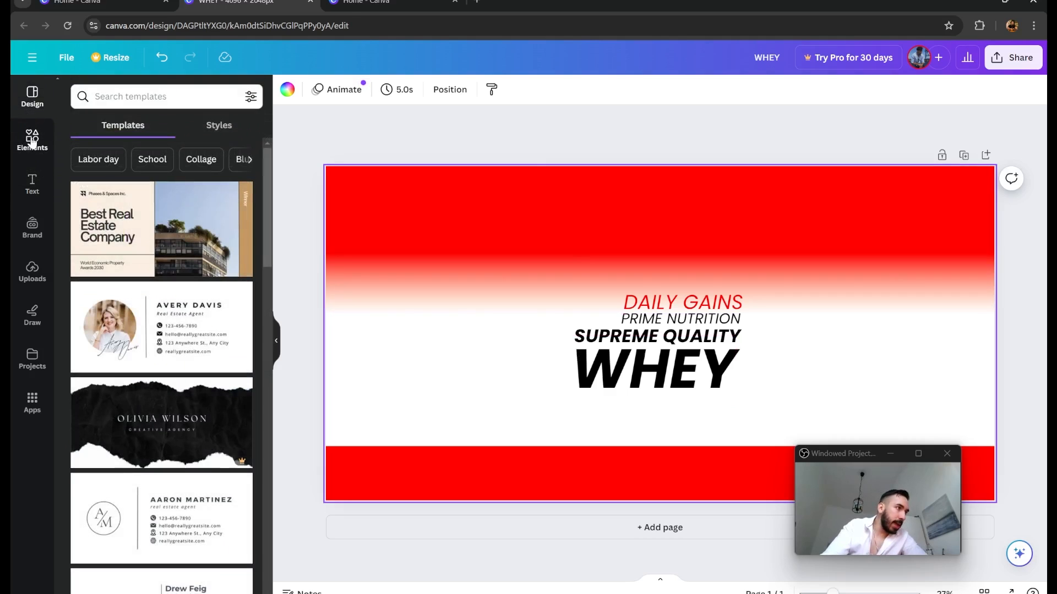
- Search the elements library for "logo" and look through the results
{"action": "left_click", "coordinate": [142, 97]}
{"action": "type", "text": "logo"}
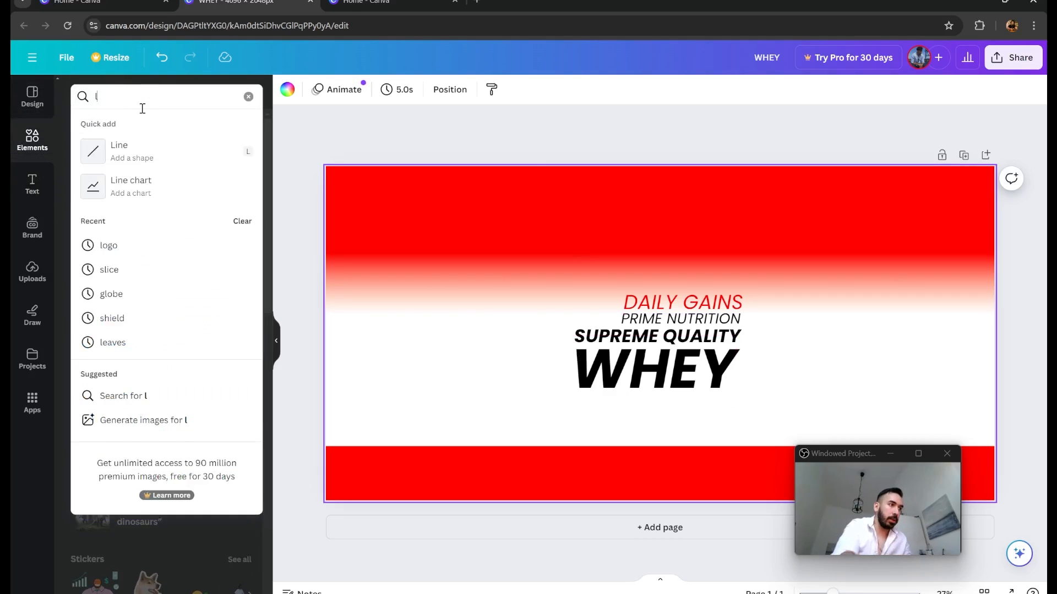
{"action": "key", "text": "Return"}
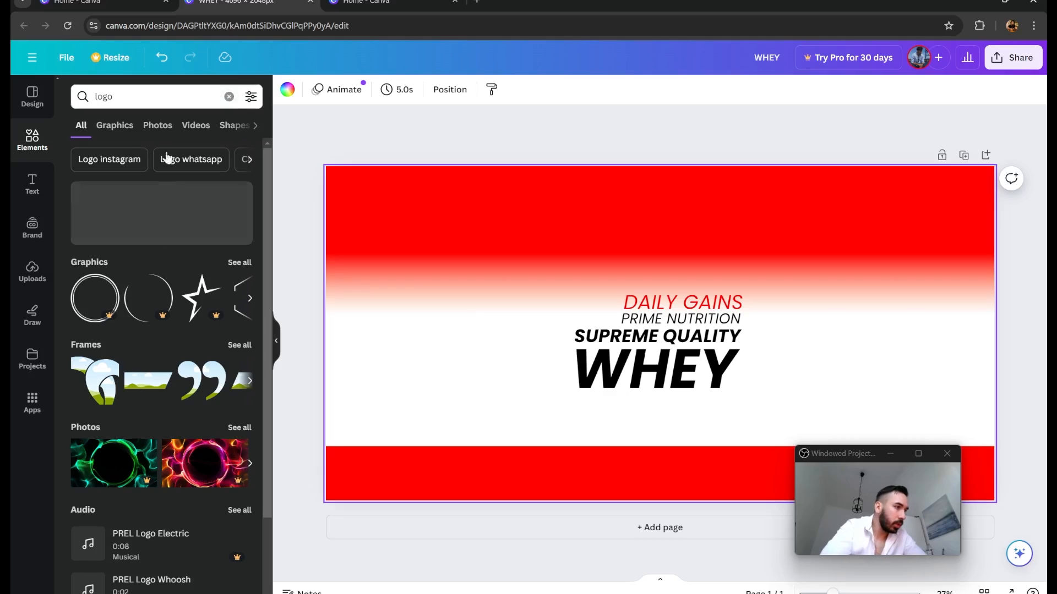
{"action": "scroll", "coordinate": [151, 304], "scroll_direction": "down", "scroll_amount": 2}
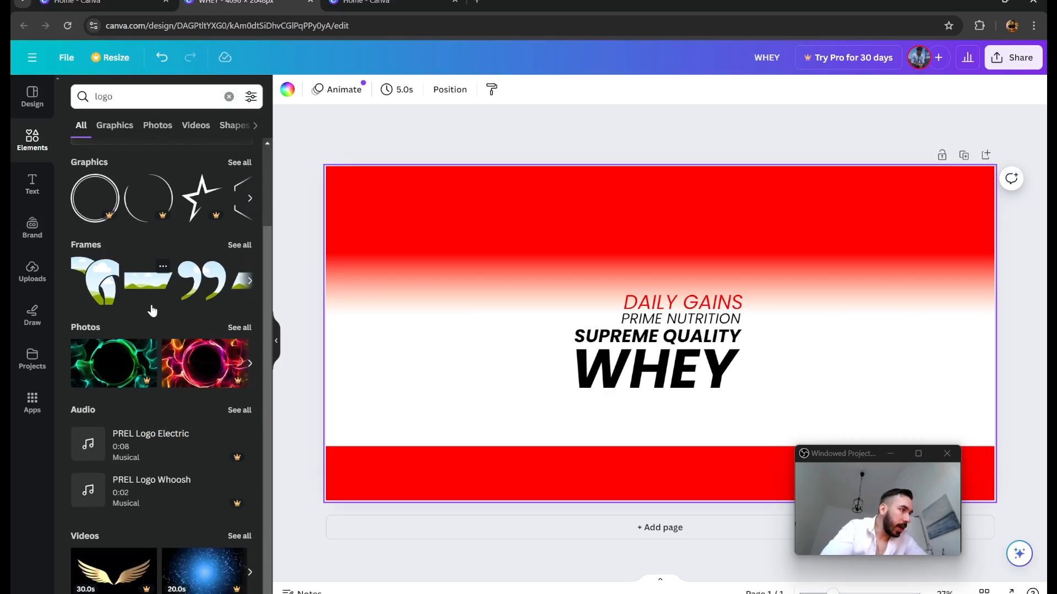
{"action": "scroll", "coordinate": [153, 311], "scroll_direction": "up", "scroll_amount": 2}
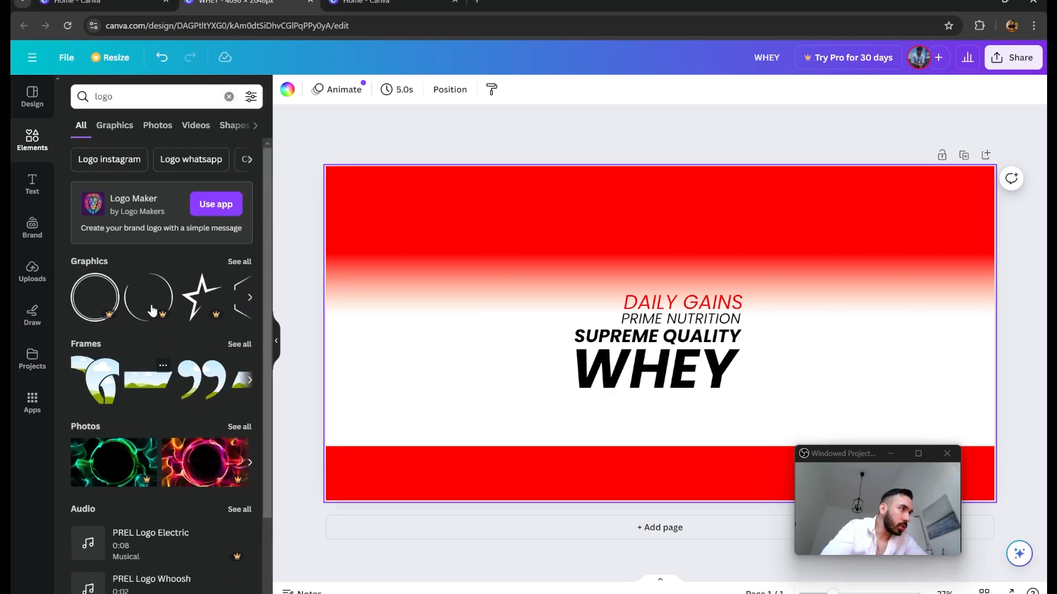
- Look through the brand kit and projects, and search the apps for "logo" to find a logo-making tool
{"action": "left_click", "coordinate": [33, 228]}
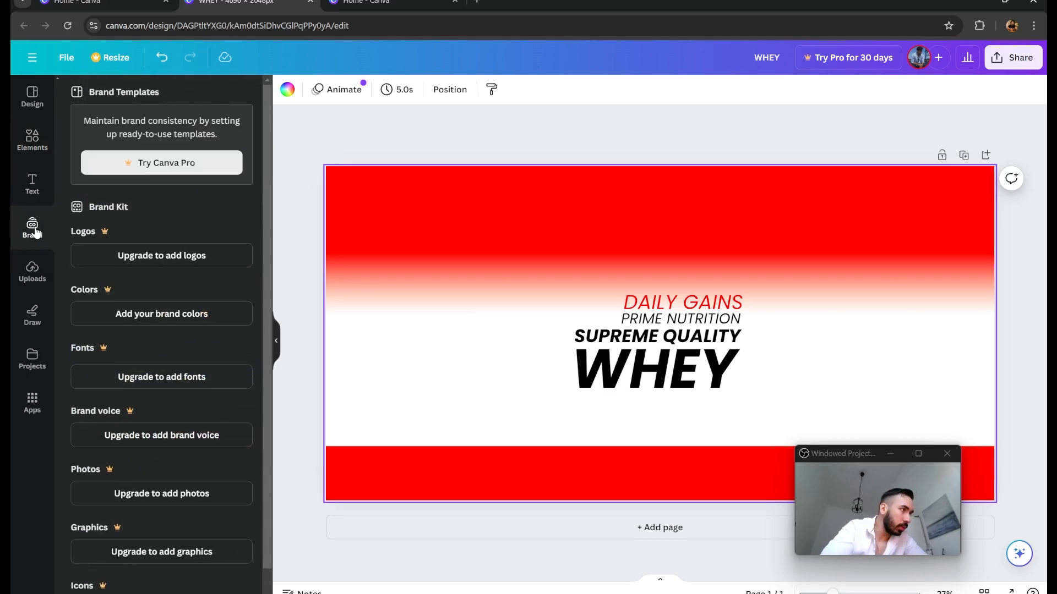
{"action": "left_click", "coordinate": [30, 318]}
{"action": "left_click", "coordinate": [32, 358]}
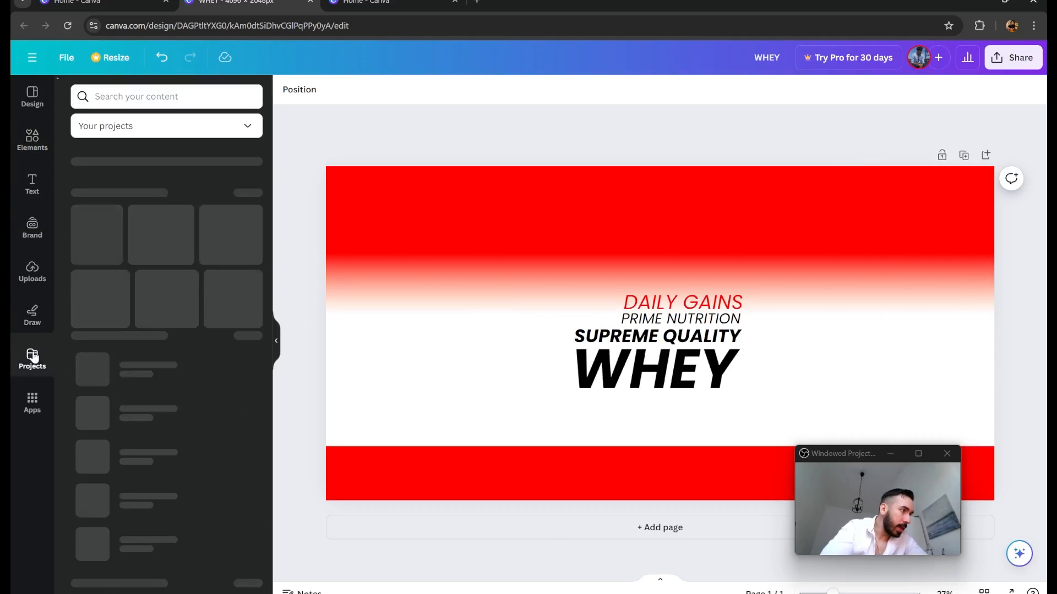
{"action": "left_click", "coordinate": [36, 397]}
{"action": "left_click", "coordinate": [121, 97]}
{"action": "type", "text": "lo"}
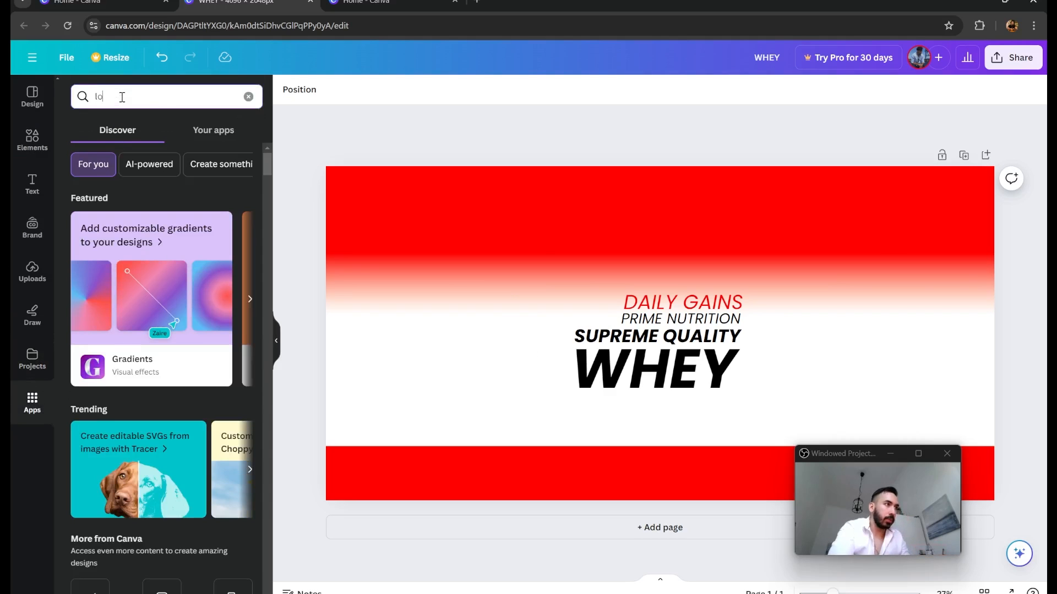
{"action": "type", "text": "go"}
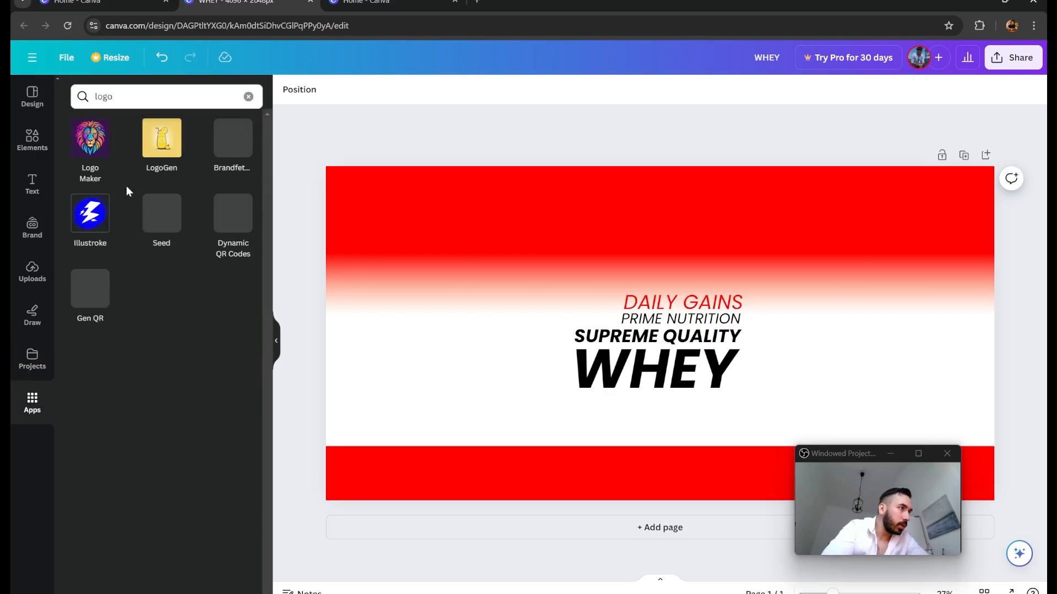
{"action": "left_click", "coordinate": [91, 140]}
{"action": "left_click", "coordinate": [78, 93]}
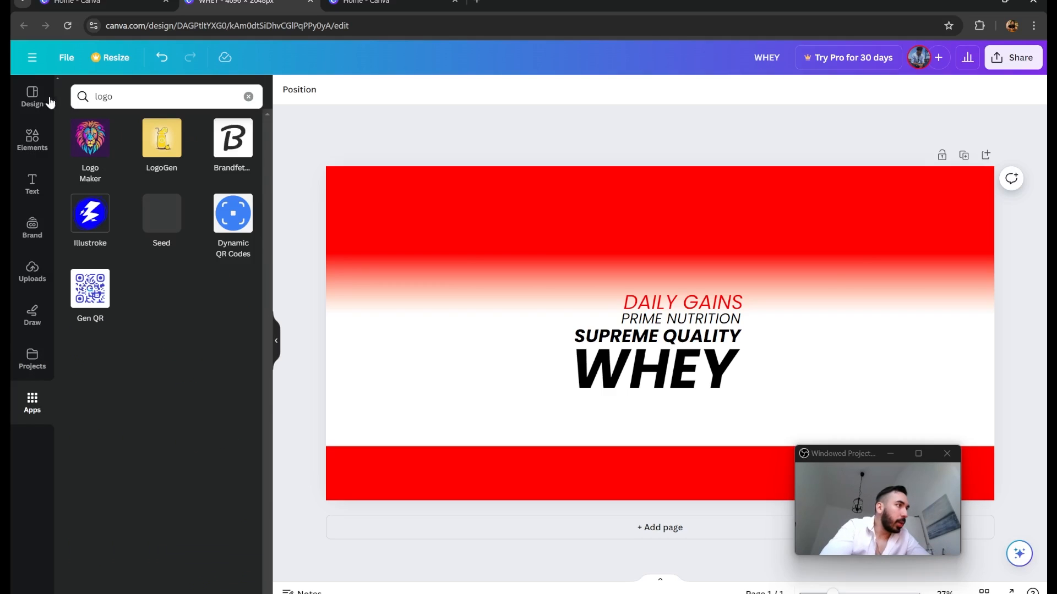
- Create a new separate design of the Logo type at 500 × 500 px
{"action": "left_click", "coordinate": [32, 58]}
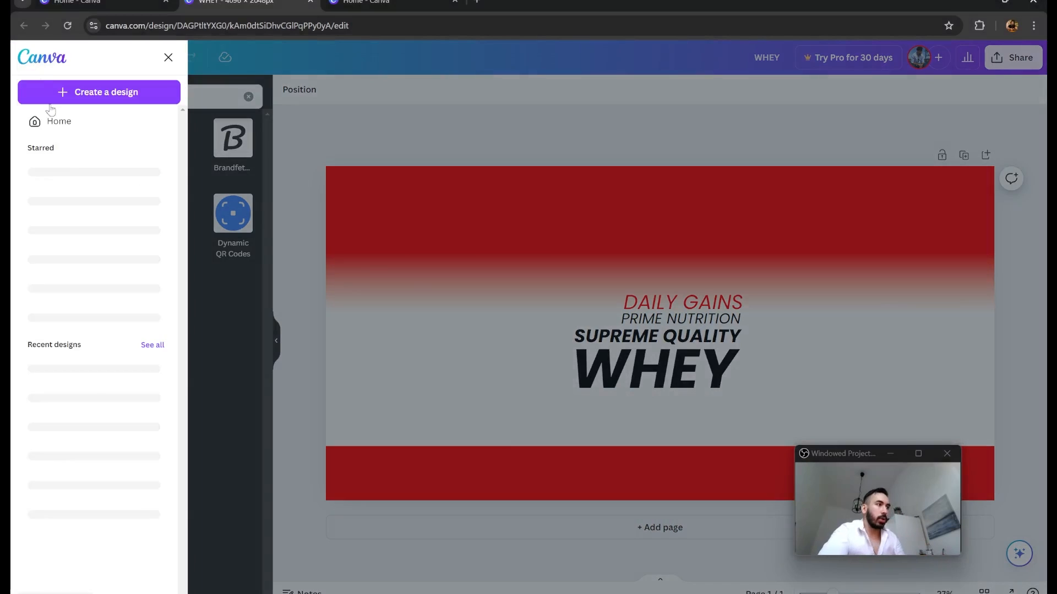
{"action": "left_click", "coordinate": [91, 95]}
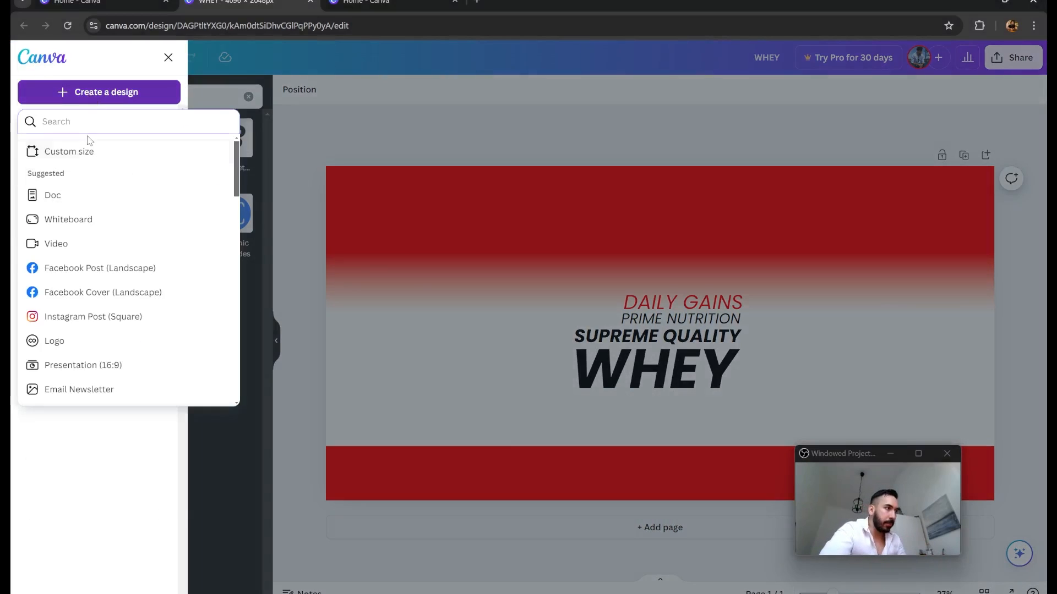
{"action": "scroll", "coordinate": [83, 319], "scroll_direction": "down", "scroll_amount": 1}
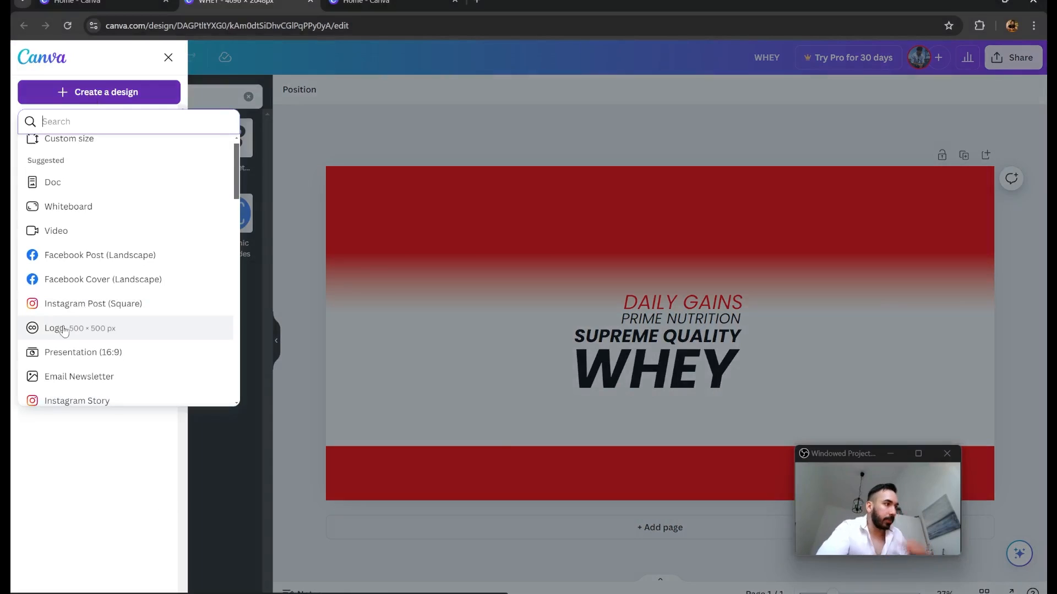
{"action": "left_click", "coordinate": [75, 329]}
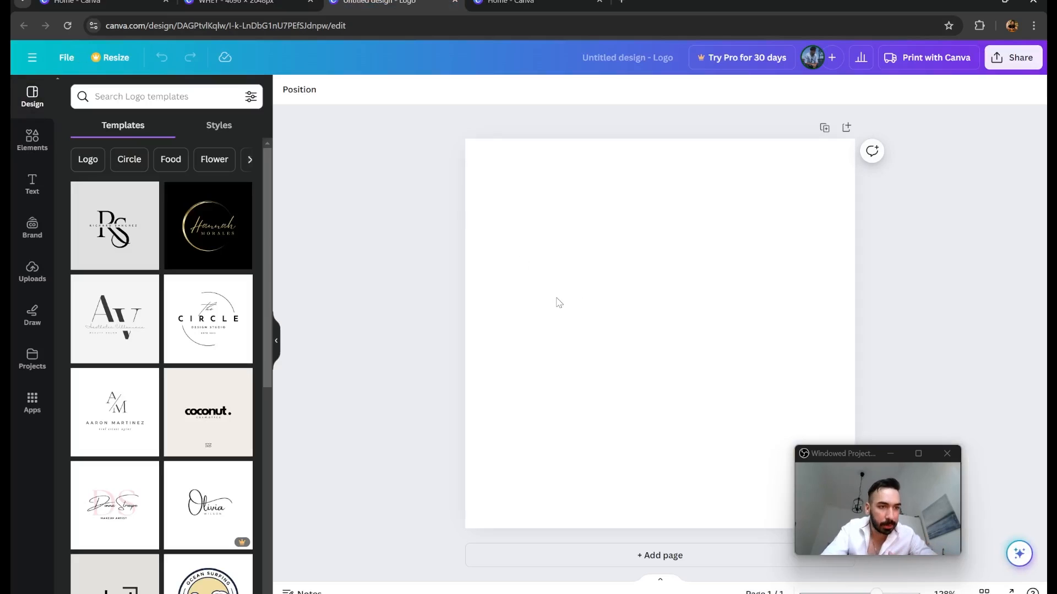
- Open the Blue and White Circle Surfing Club Logo template and dismiss the Canva Pro upgrade offer
{"action": "scroll", "coordinate": [214, 364], "scroll_direction": "down", "scroll_amount": 5}
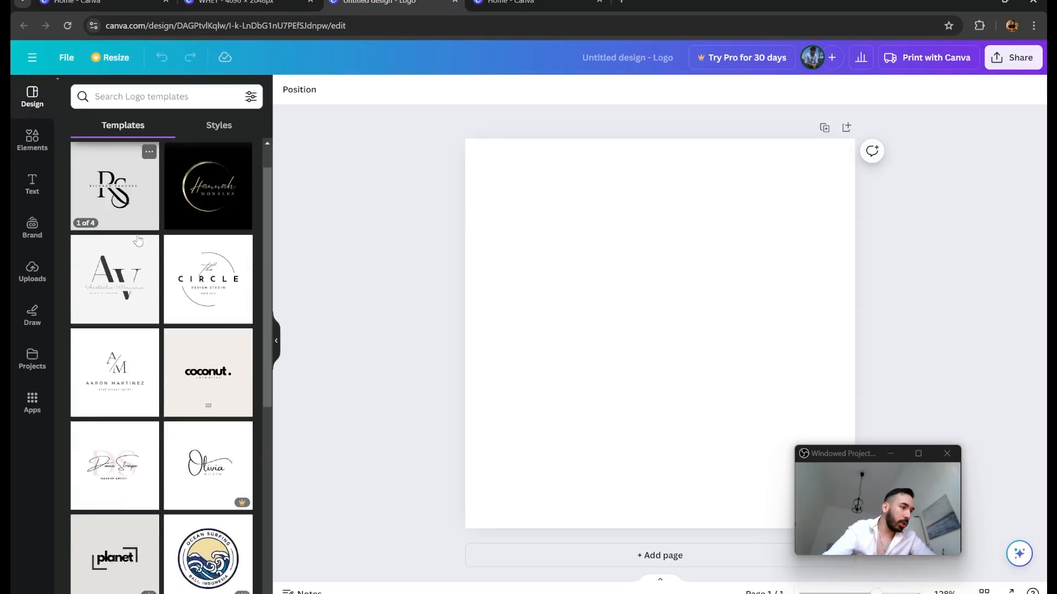
{"action": "left_click", "coordinate": [210, 357]}
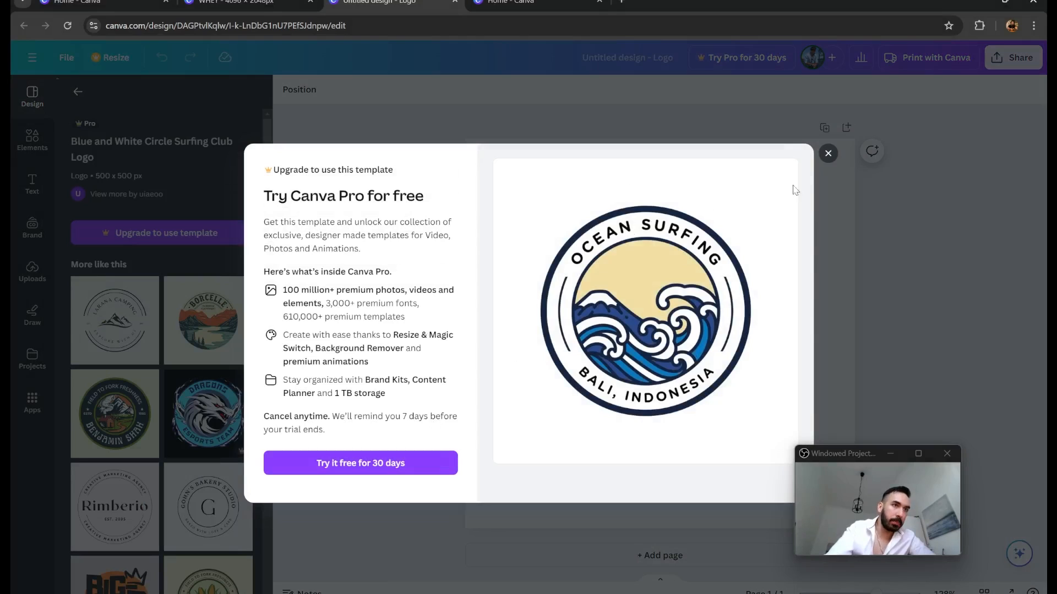
{"action": "left_click", "coordinate": [828, 153]}
- Apply the white-background page of the similar Brown Orange Retro Badge Surf Club Logo template to the blank logo design
{"action": "scroll", "coordinate": [199, 341], "scroll_direction": "down", "scroll_amount": 5}
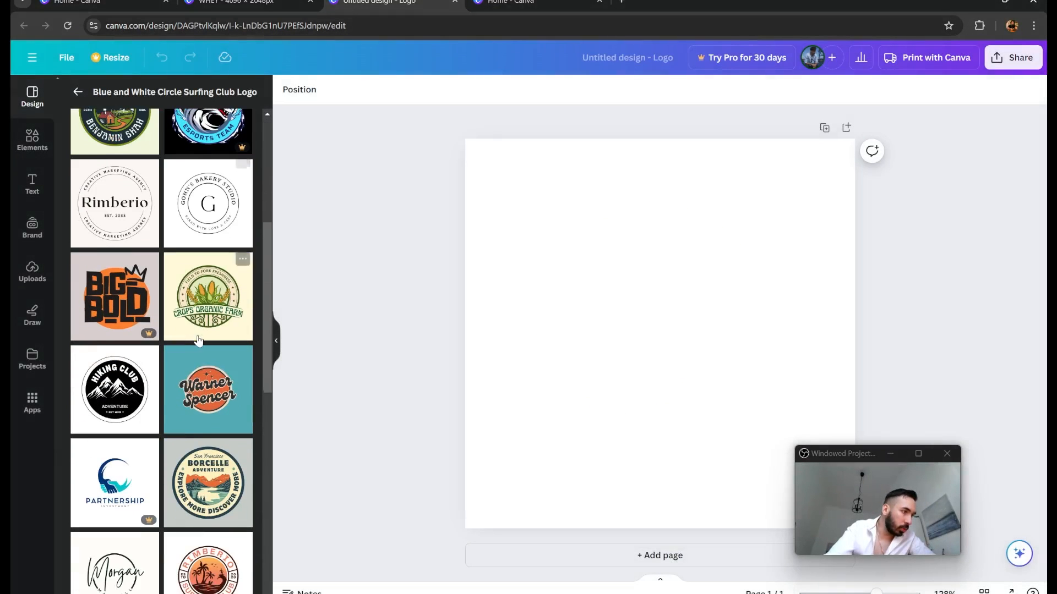
{"action": "scroll", "coordinate": [199, 341], "scroll_direction": "down", "scroll_amount": 1}
{"action": "scroll", "coordinate": [202, 355], "scroll_direction": "down", "scroll_amount": 3}
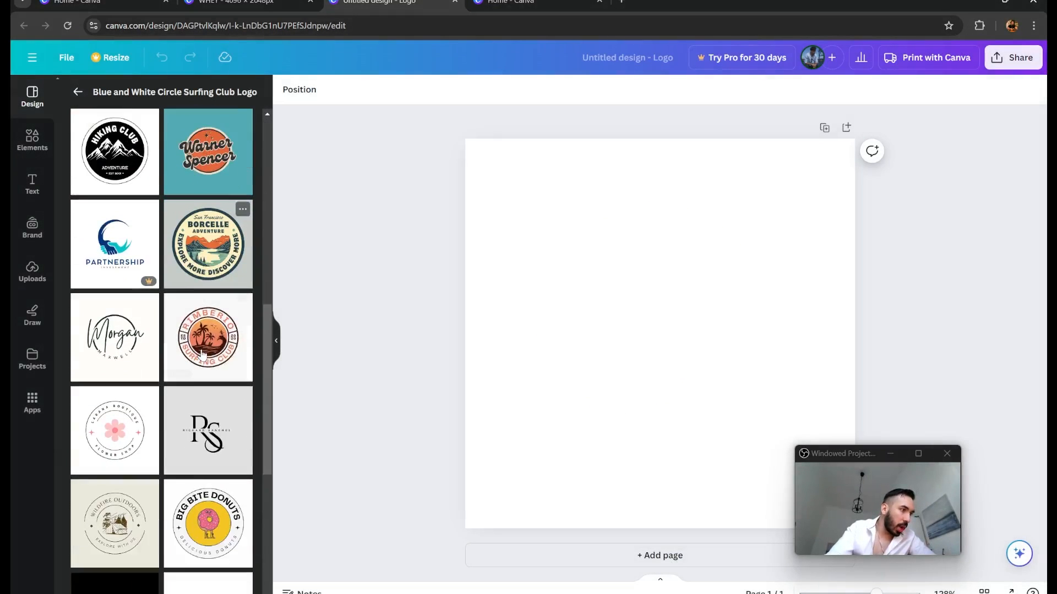
{"action": "scroll", "coordinate": [202, 355], "scroll_direction": "down", "scroll_amount": 1}
{"action": "left_click", "coordinate": [207, 301]}
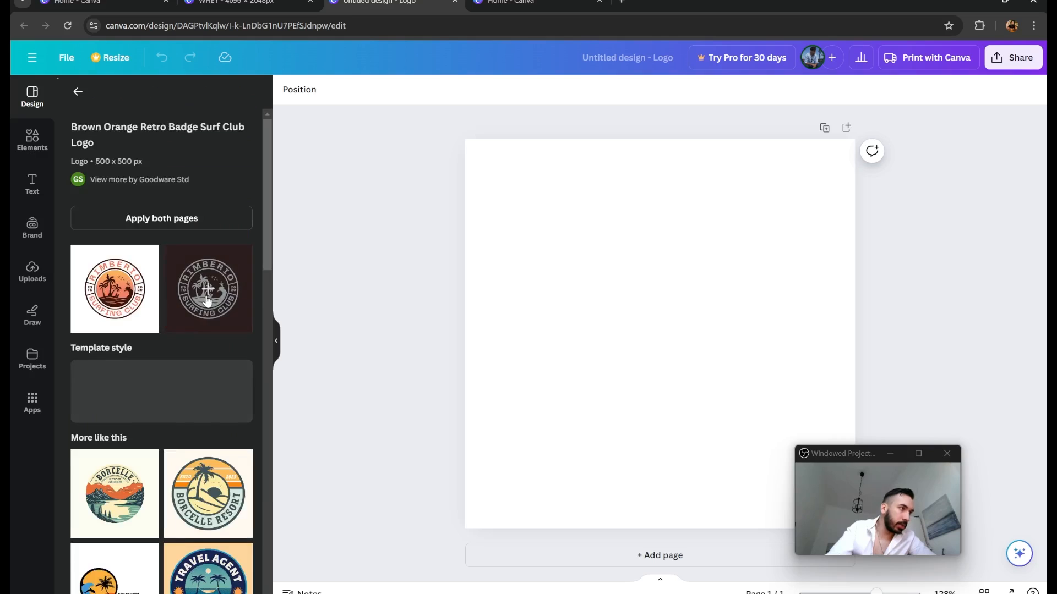
{"action": "left_click_drag", "start_coordinate": [107, 295], "coordinate": [576, 286]}
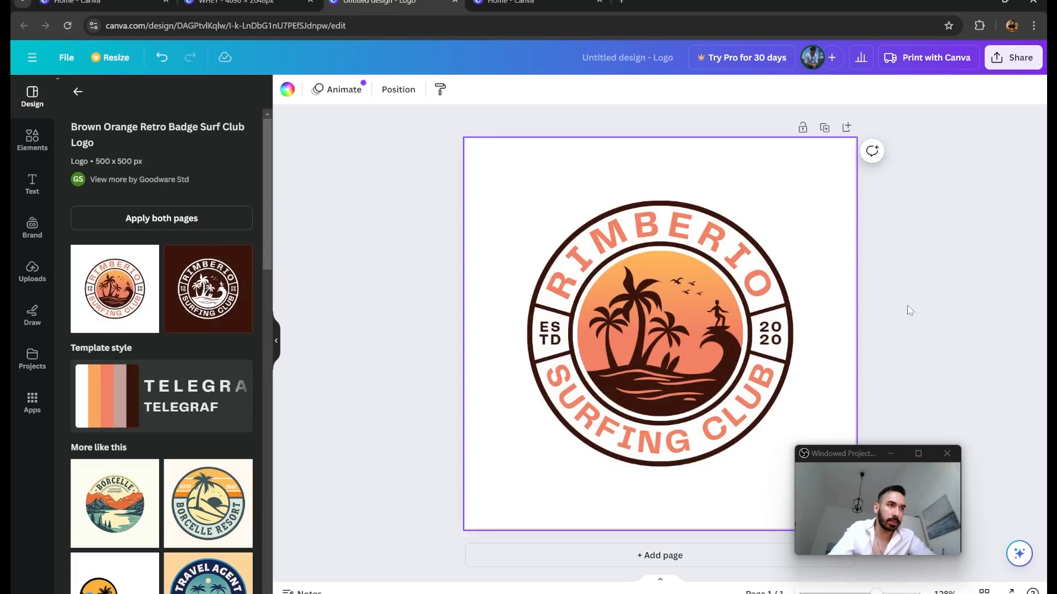
{"action": "left_click", "coordinate": [625, 236]}
{"action": "left_click", "coordinate": [940, 339]}
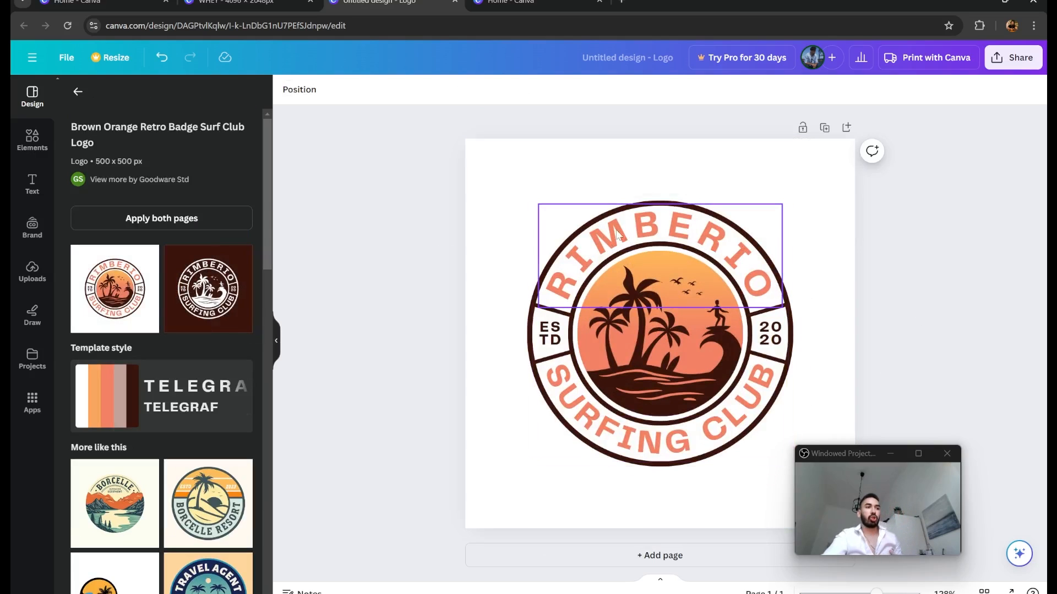
- Recolor the central palm tree graphic, changing both coral colors to bright red and the orange color to white
{"action": "left_click", "coordinate": [682, 283]}
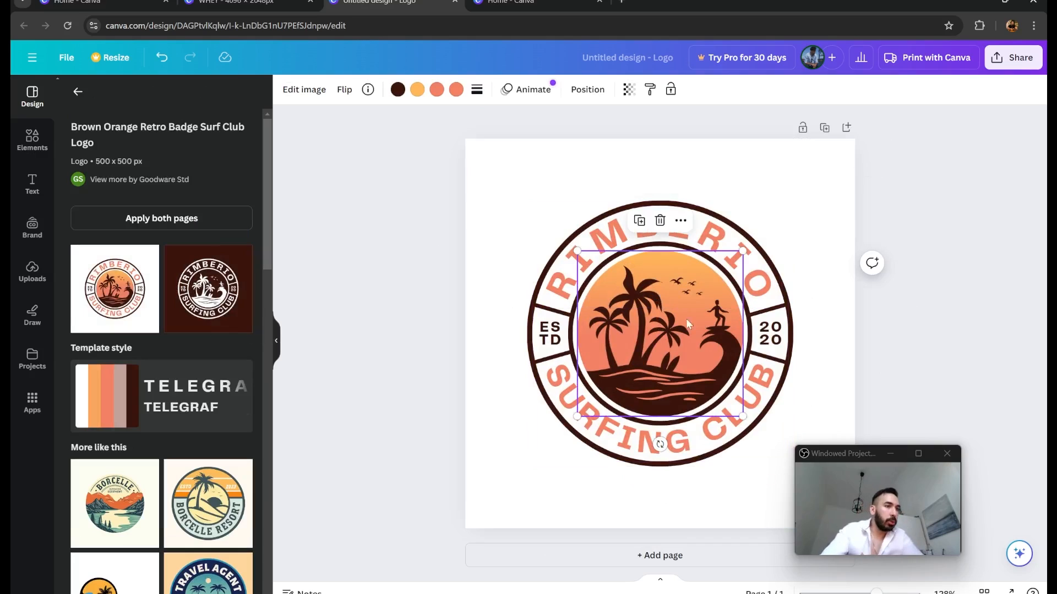
{"action": "left_click_drag", "start_coordinate": [577, 250], "coordinate": [576, 247]}
{"action": "key", "text": "ctrl+z"}
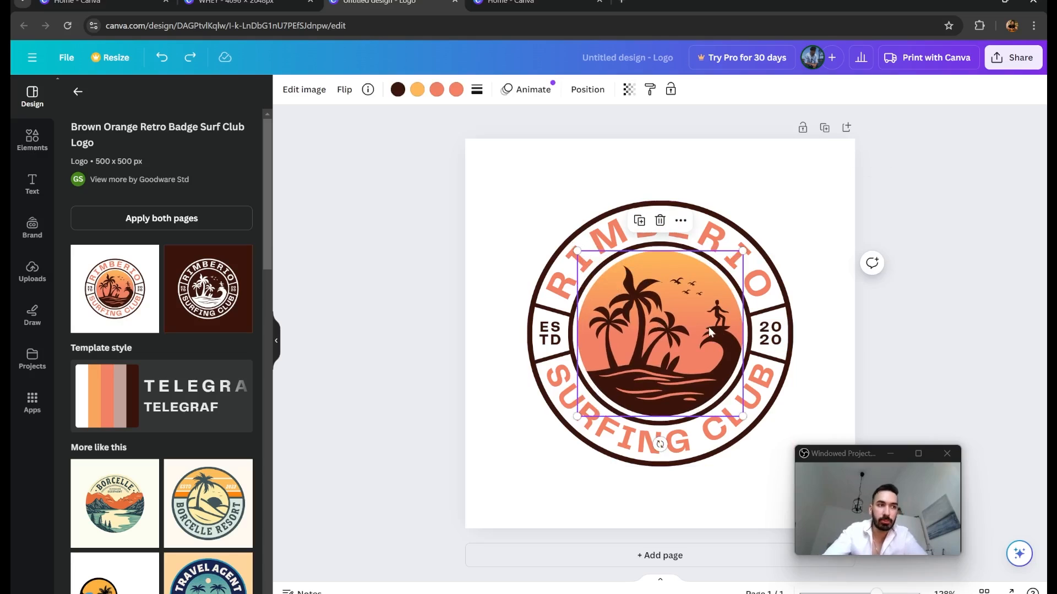
{"action": "left_click", "coordinate": [457, 89]}
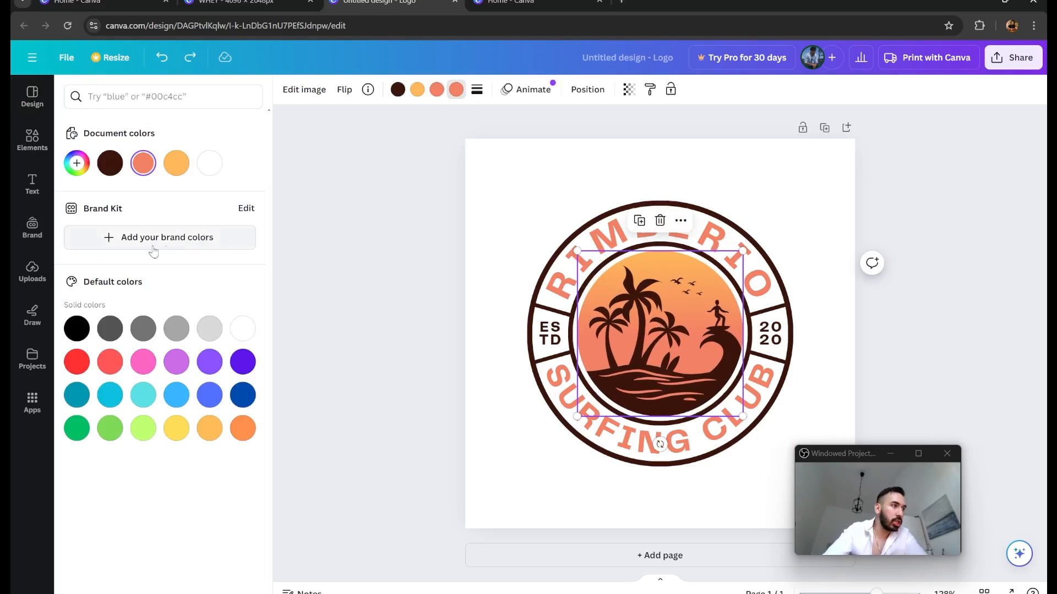
{"action": "left_click", "coordinate": [76, 362]}
{"action": "left_click", "coordinate": [437, 89]}
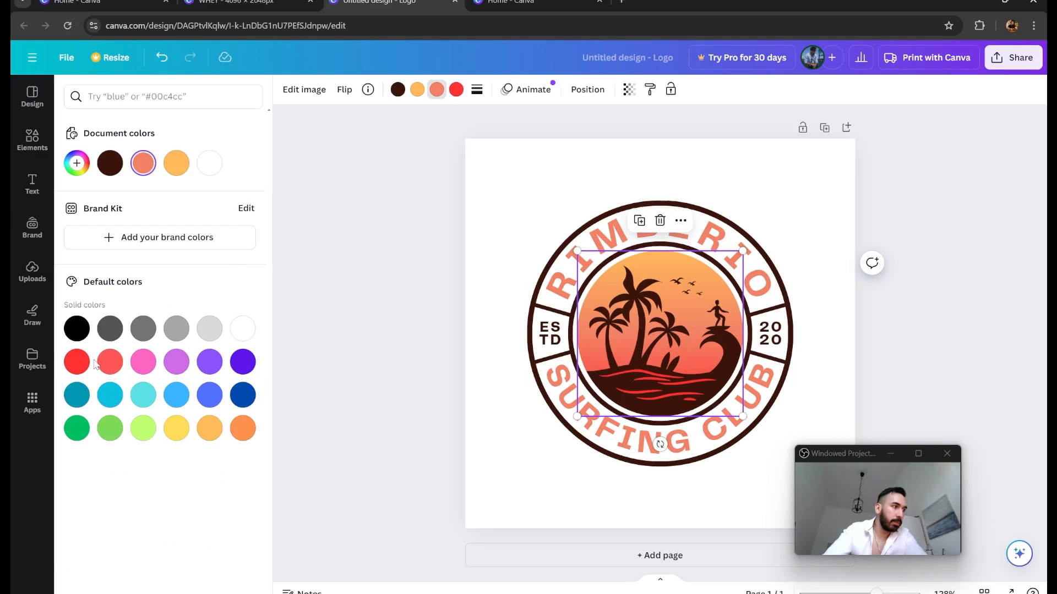
{"action": "left_click", "coordinate": [110, 363]}
{"action": "left_click", "coordinate": [242, 331]}
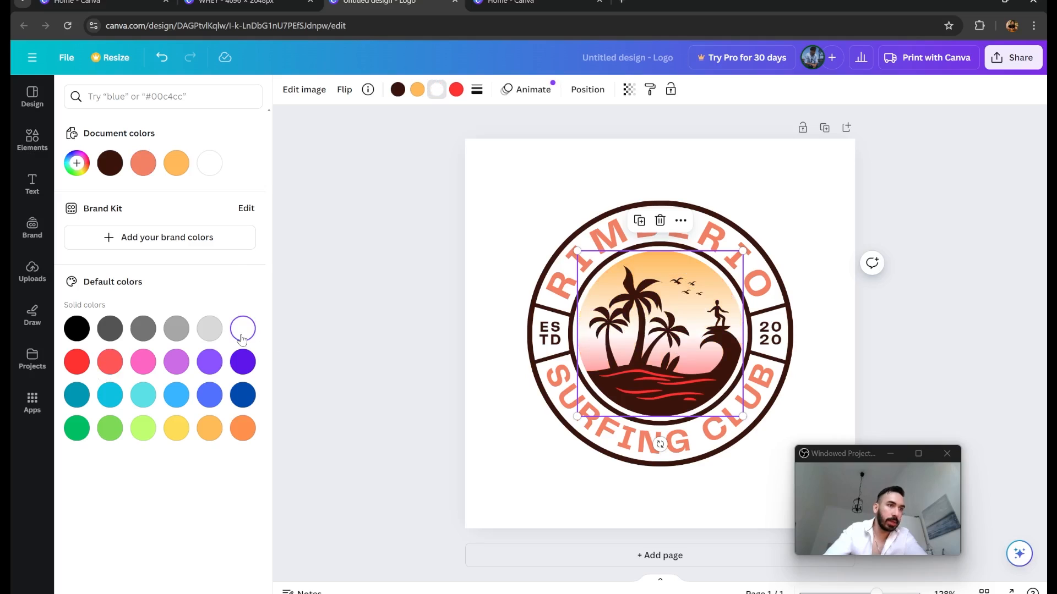
{"action": "left_click", "coordinate": [77, 361]}
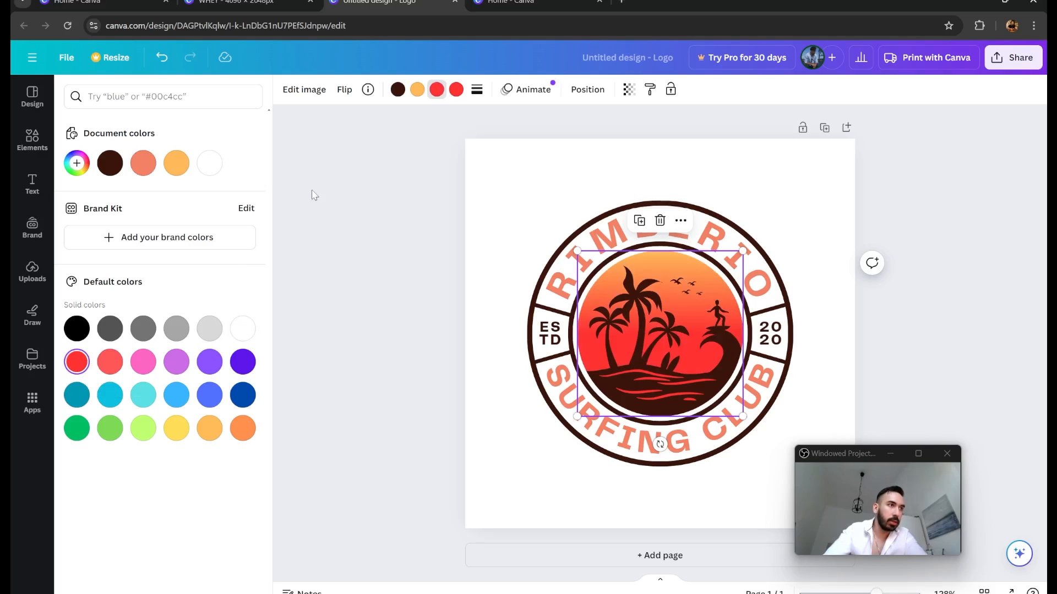
{"action": "left_click", "coordinate": [417, 89]}
{"action": "left_click", "coordinate": [242, 331]}
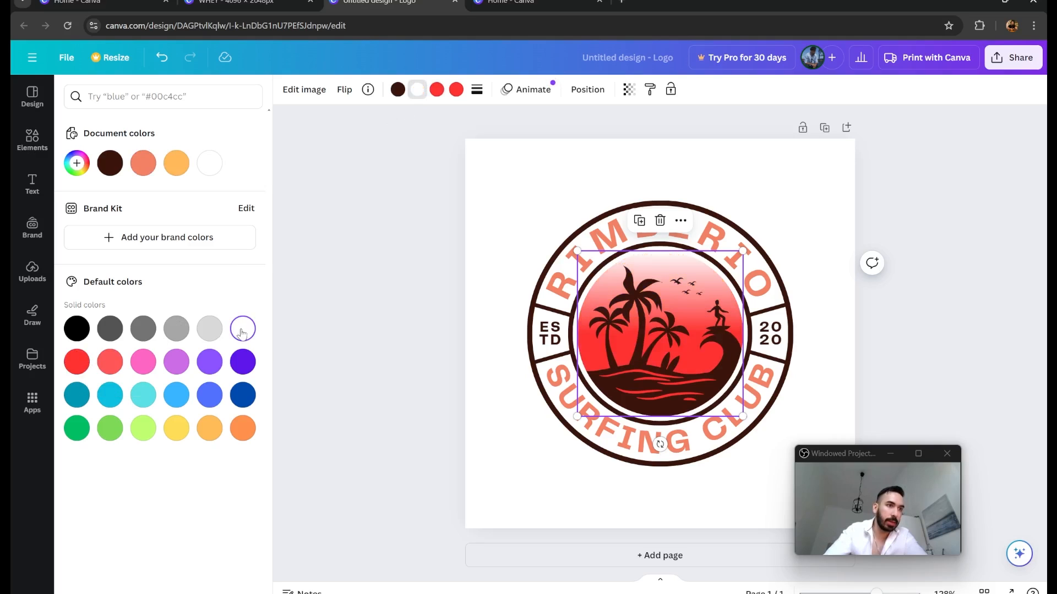
{"action": "key", "text": "Escape"}
- Change the curved RIMBERIO and SURFING CLUB texts to the same bright red as the graphic
{"action": "left_click", "coordinate": [635, 248]}
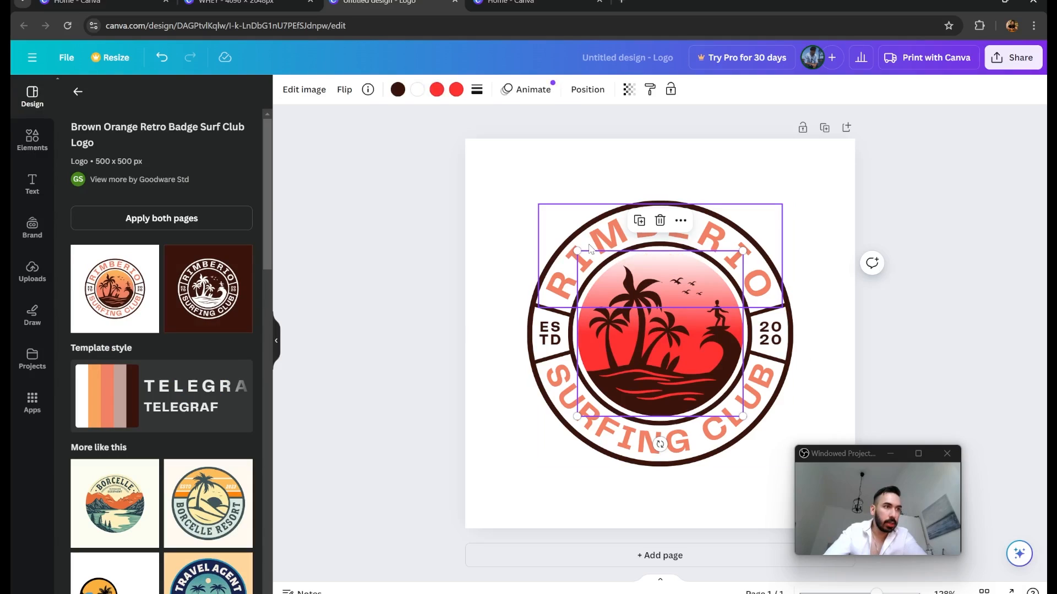
{"action": "left_click", "coordinate": [461, 89]}
{"action": "left_click", "coordinate": [176, 164]}
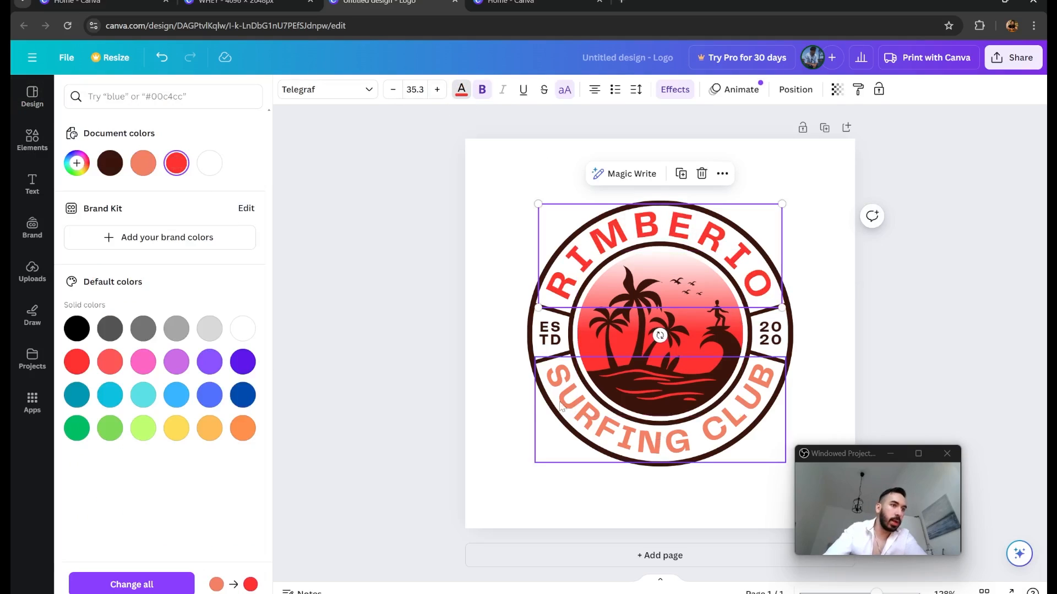
{"action": "left_click", "coordinate": [579, 401]}
{"action": "left_click", "coordinate": [579, 402]}
{"action": "left_click", "coordinate": [461, 90]}
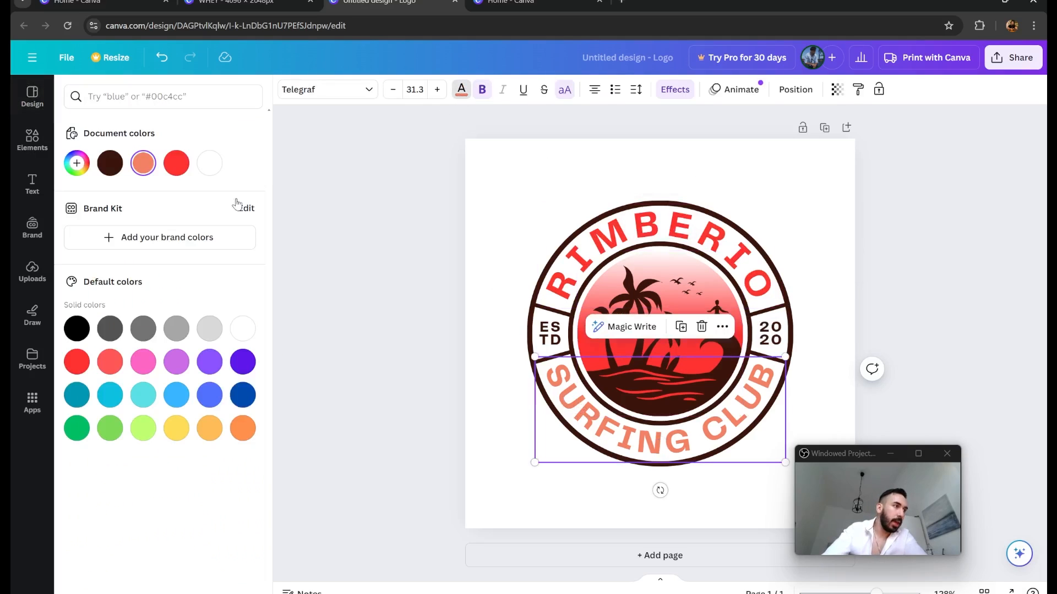
{"action": "left_click", "coordinate": [177, 163]}
{"action": "left_click", "coordinate": [923, 274]}
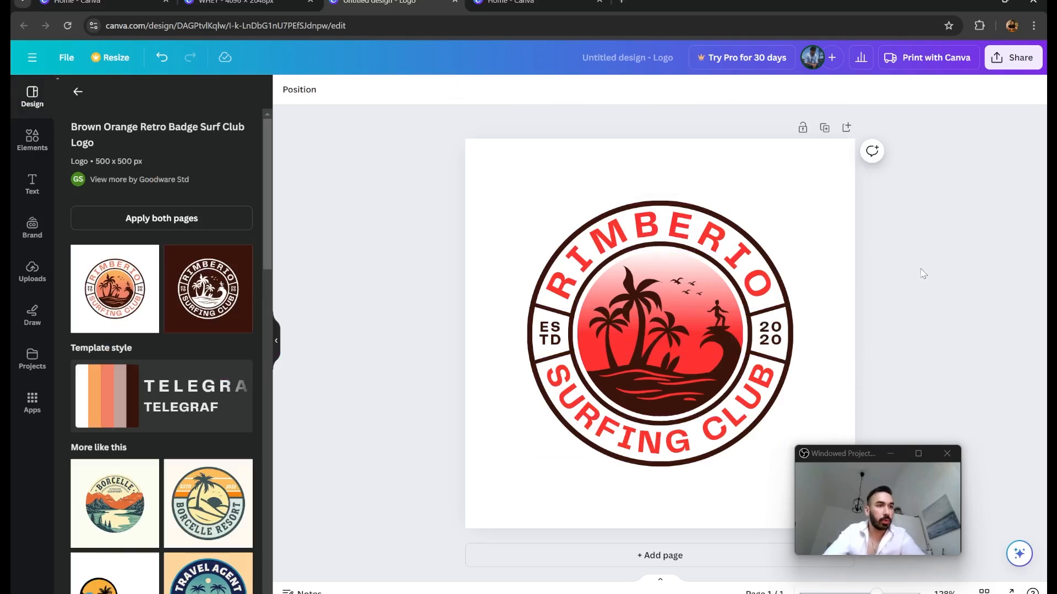
- Replace the badge's upper curved text with DAILY and its lower curved text with GAINS
{"action": "left_click", "coordinate": [661, 214]}
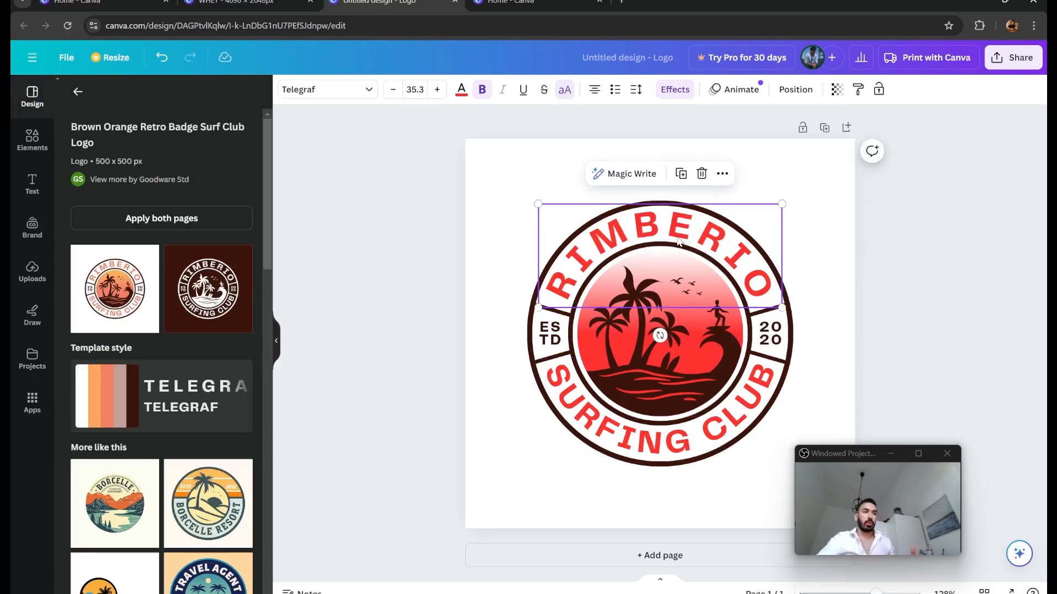
{"action": "left_click", "coordinate": [661, 214]}
{"action": "type", "text": "DAILY"}
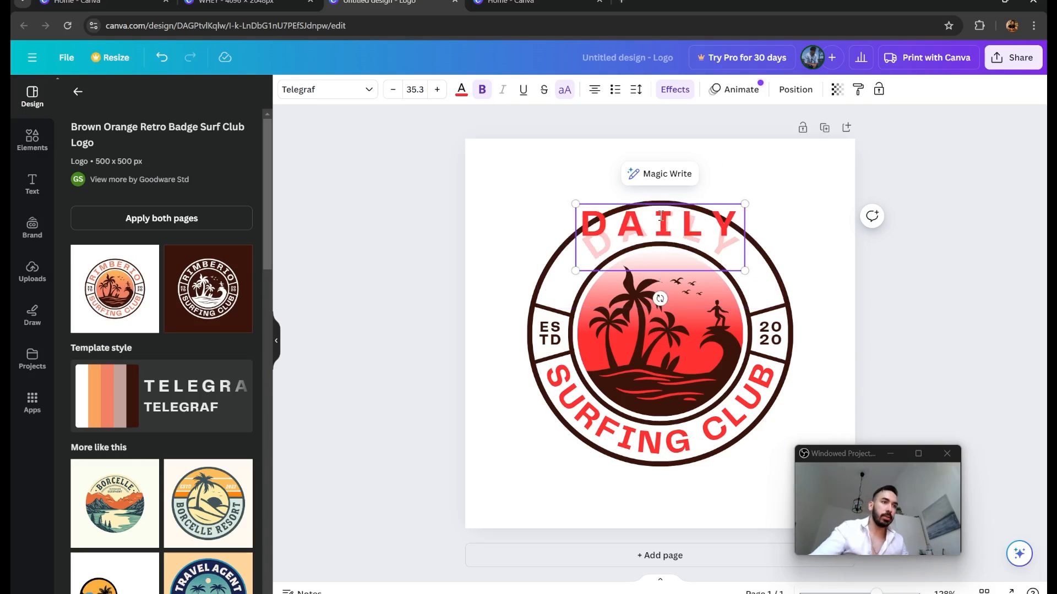
{"action": "left_click", "coordinate": [860, 292]}
{"action": "left_click", "coordinate": [604, 425]}
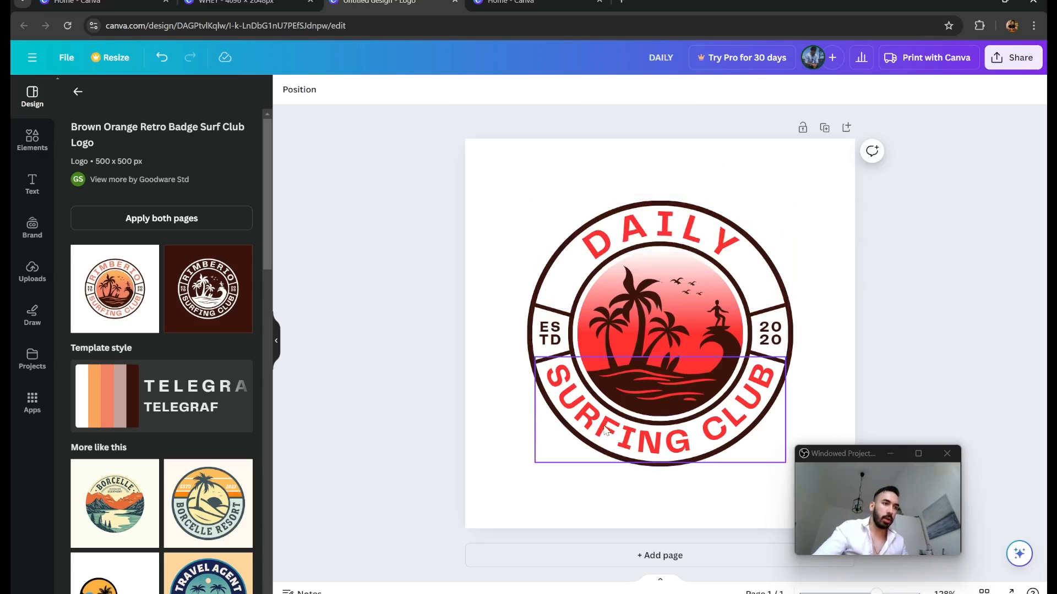
{"action": "left_click", "coordinate": [604, 425]}
{"action": "type", "text": "GAINS"}
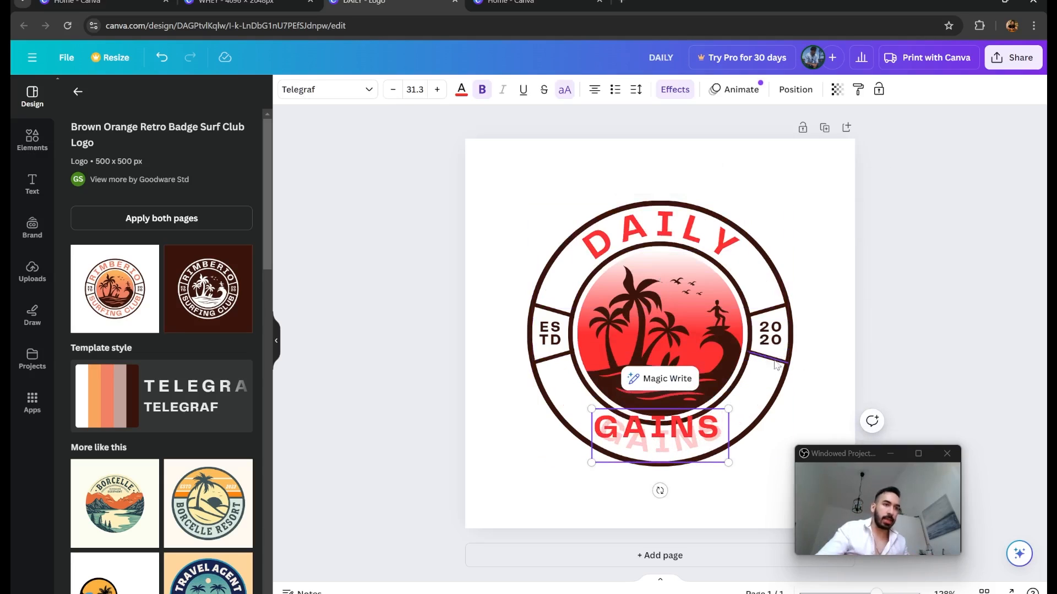
{"action": "left_click", "coordinate": [919, 344]}
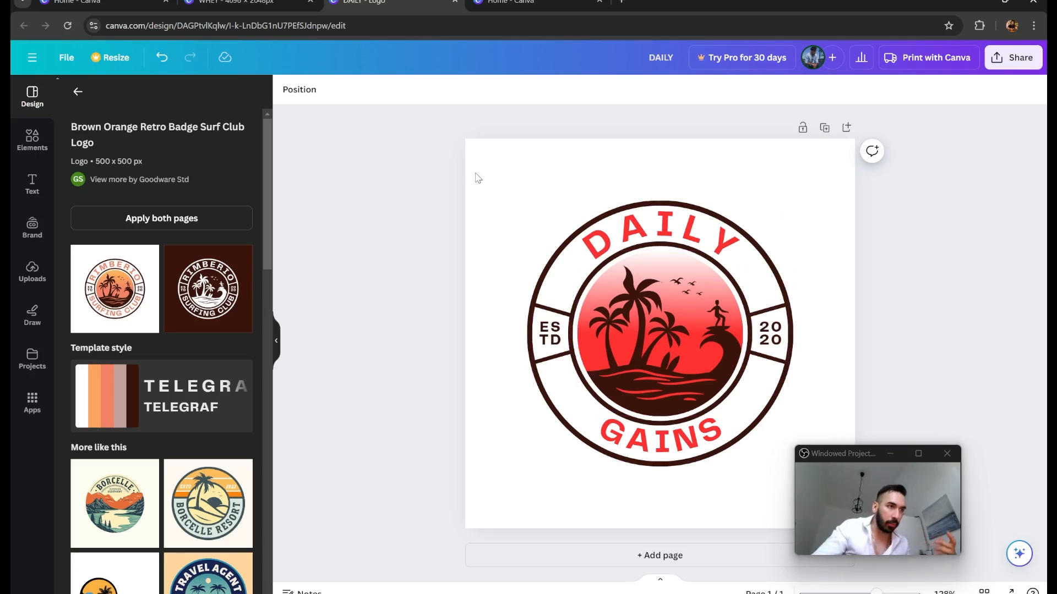
- Copy all elements of the badge logo into the WHEY label design and place them left of the product text
{"action": "left_click_drag", "start_coordinate": [475, 173], "coordinate": [793, 463]}
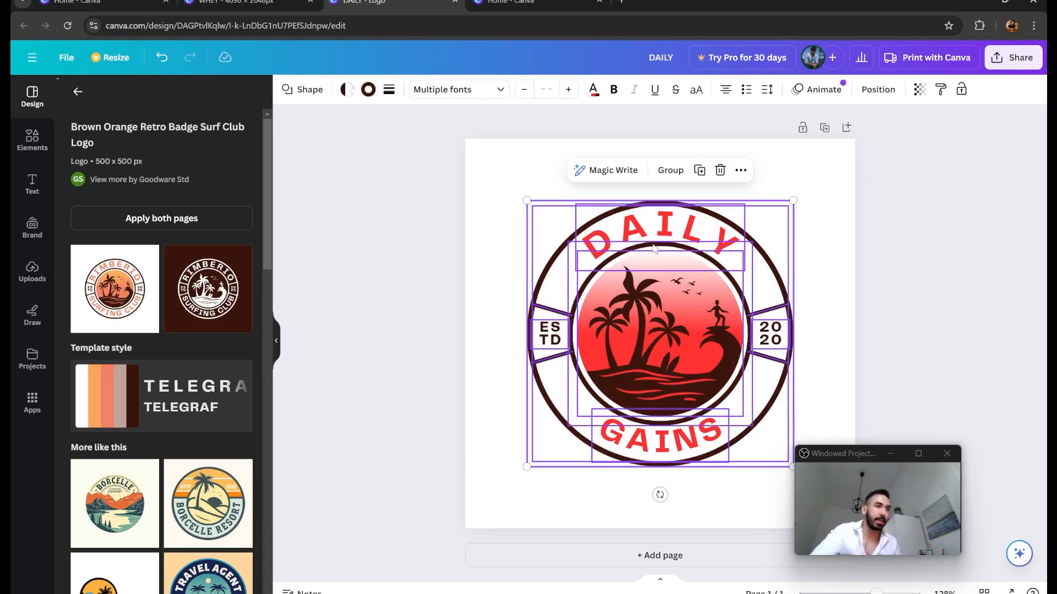
{"action": "left_click_drag", "start_coordinate": [459, 173], "coordinate": [814, 460]}
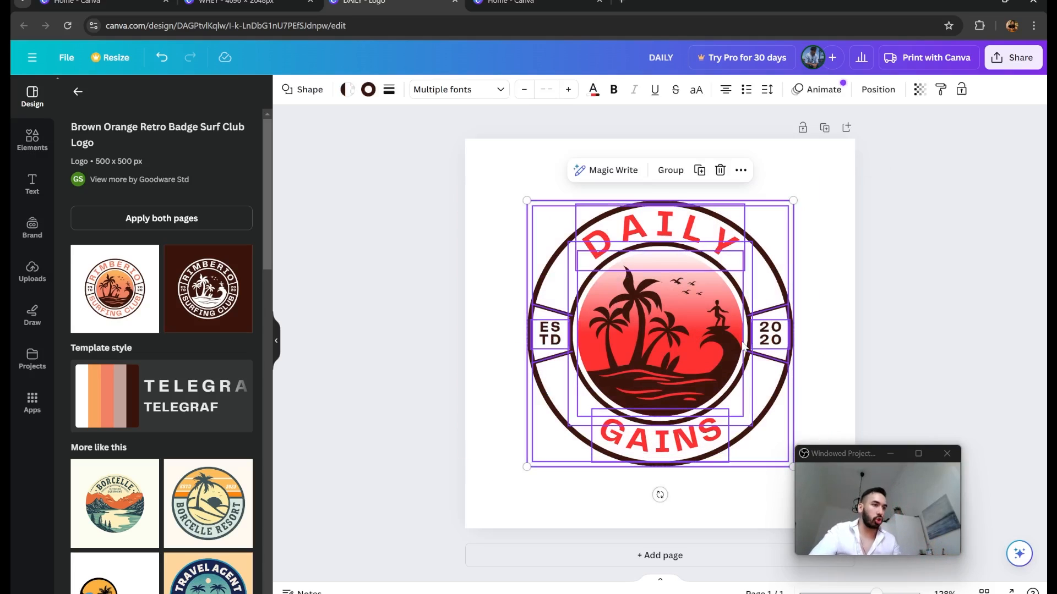
{"action": "left_click", "coordinate": [237, 3]}
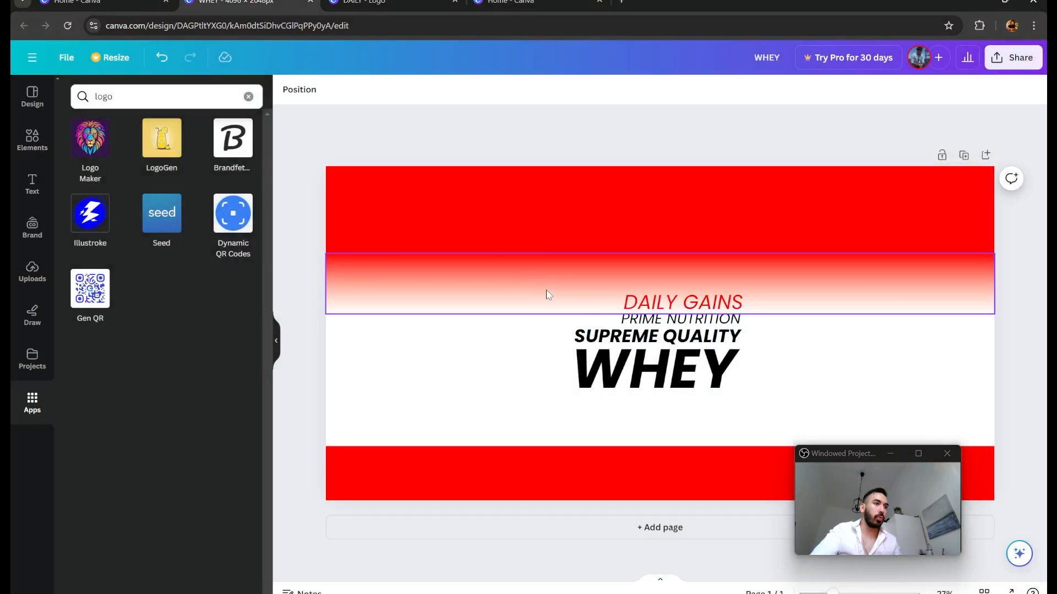
{"action": "key", "text": "ctrl+v"}
{"action": "left_click_drag", "start_coordinate": [366, 212], "coordinate": [488, 326]}
{"action": "scroll", "coordinate": [488, 326], "scroll_direction": "up", "scroll_amount": 2, "text": "ctrl"}
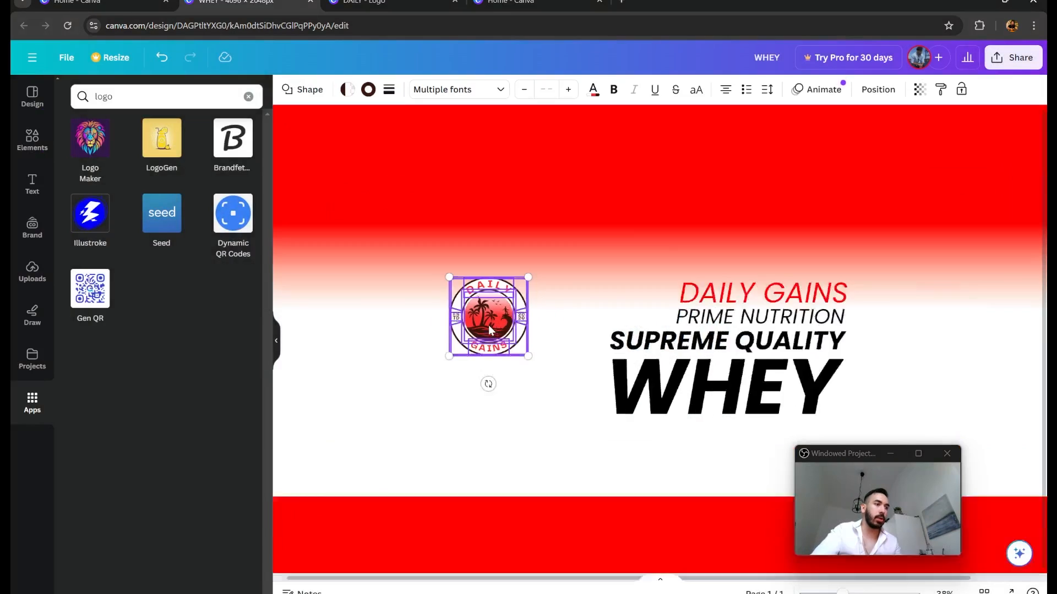
{"action": "scroll", "coordinate": [488, 325], "scroll_direction": "up", "scroll_amount": 3, "text": "ctrl"}
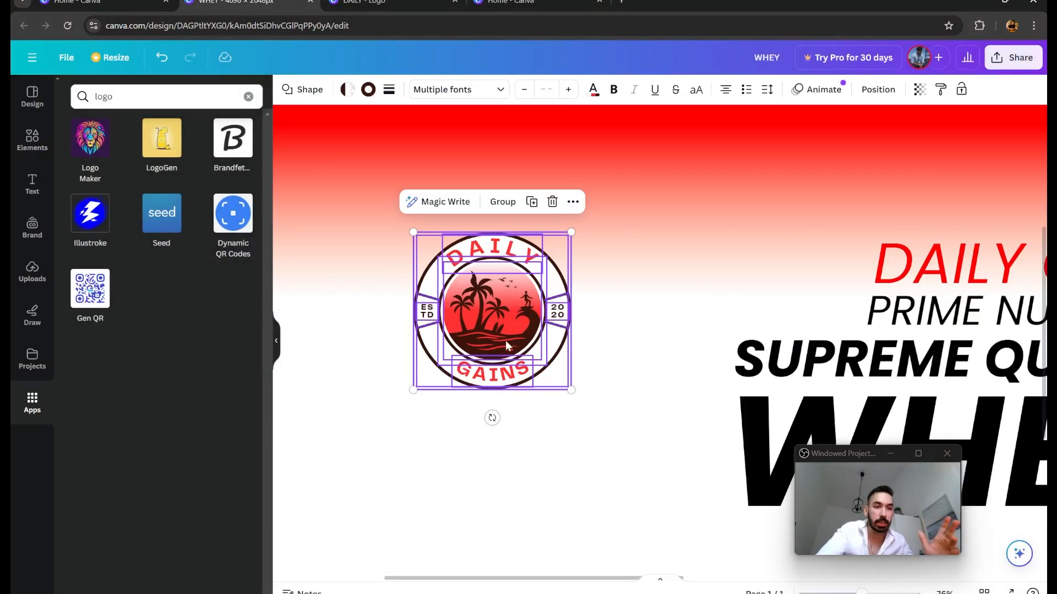
- Group the pasted logo elements, then shrink the logo and place it just beside the DAILY GAINS text
{"action": "left_click", "coordinate": [514, 206]}
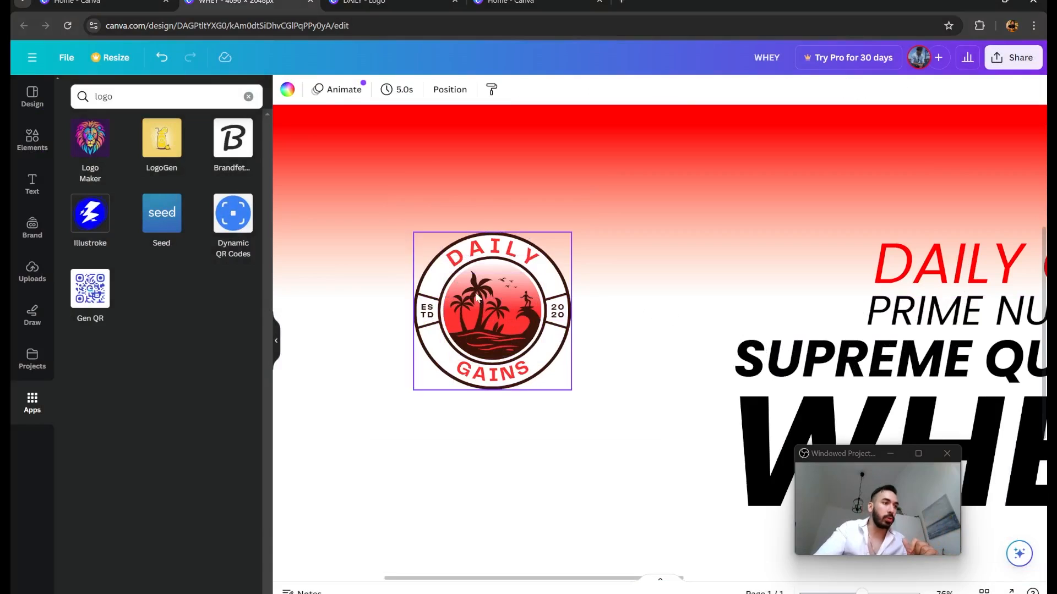
{"action": "left_click_drag", "start_coordinate": [499, 321], "coordinate": [623, 283]}
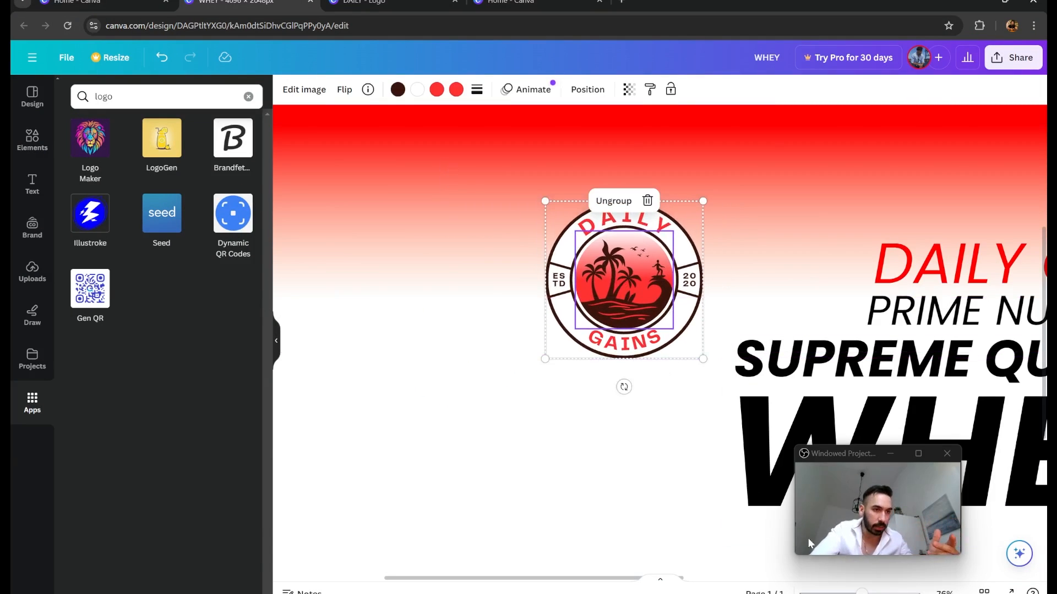
{"action": "left_click", "coordinate": [448, 389]}
{"action": "scroll", "coordinate": [571, 307], "scroll_direction": "down", "scroll_amount": 2}
{"action": "left_click_drag", "start_coordinate": [582, 294], "coordinate": [711, 276]}
{"action": "left_click_drag", "start_coordinate": [806, 198], "coordinate": [791, 213]}
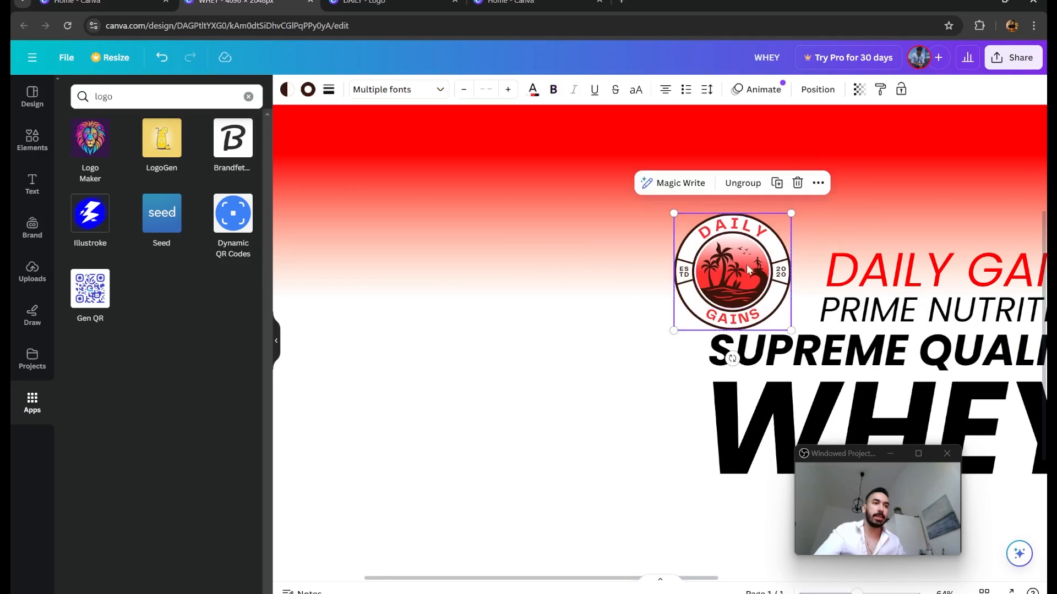
{"action": "left_click_drag", "start_coordinate": [747, 266], "coordinate": [769, 266]}
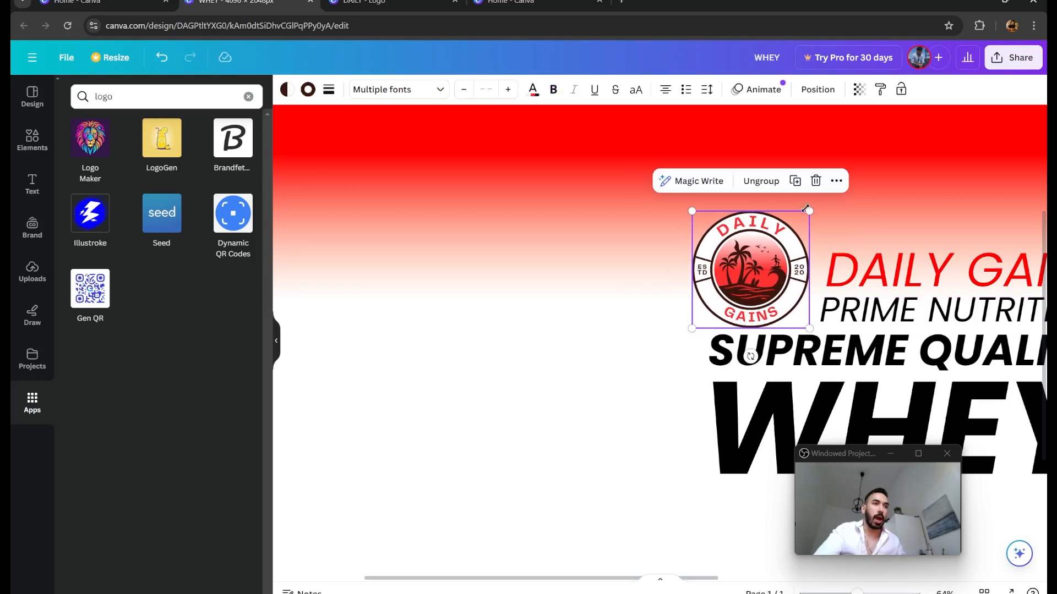
- Duplicate the grouped logo and move the copy to the empty area further left on the label
{"action": "right_click", "coordinate": [745, 226]}
{"action": "left_click", "coordinate": [763, 313]}
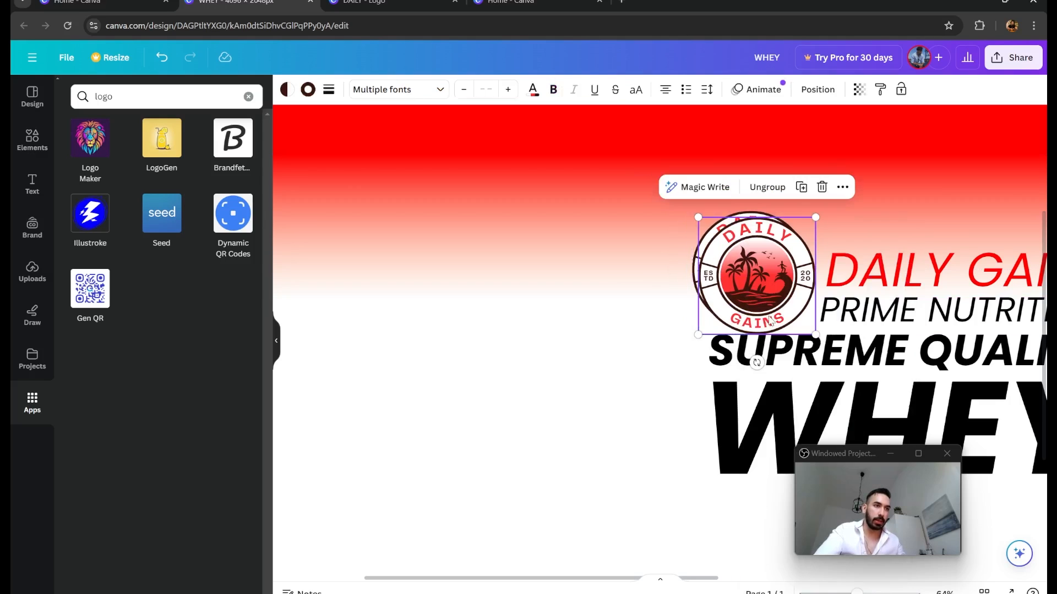
{"action": "left_click_drag", "start_coordinate": [736, 278], "coordinate": [481, 280]}
- Ungroup the logo next to the product text and move its palm tree graphic out below the ring
{"action": "left_click", "coordinate": [740, 258]}
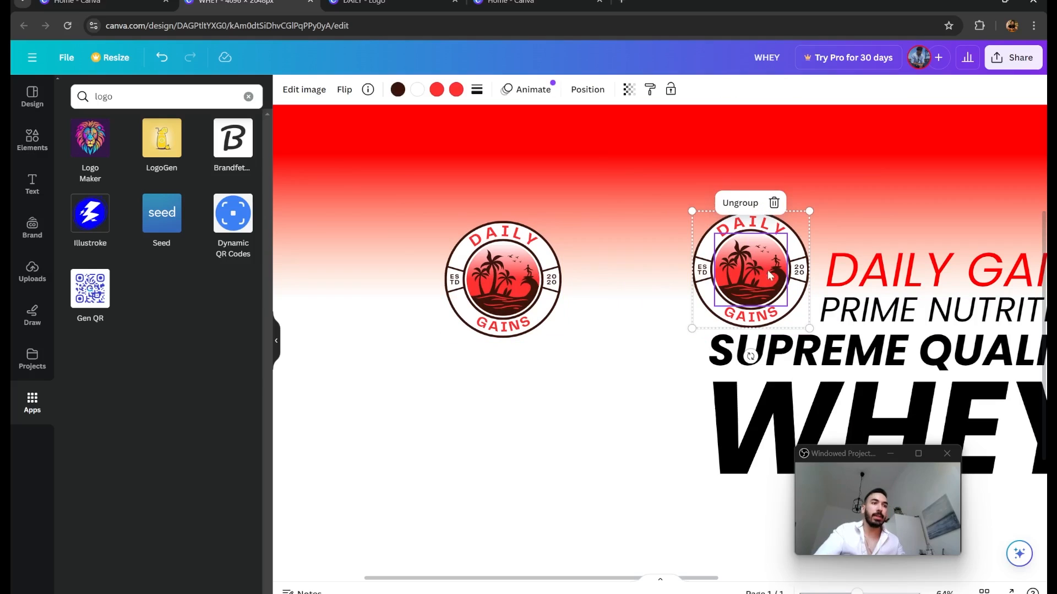
{"action": "left_click", "coordinate": [710, 265]}
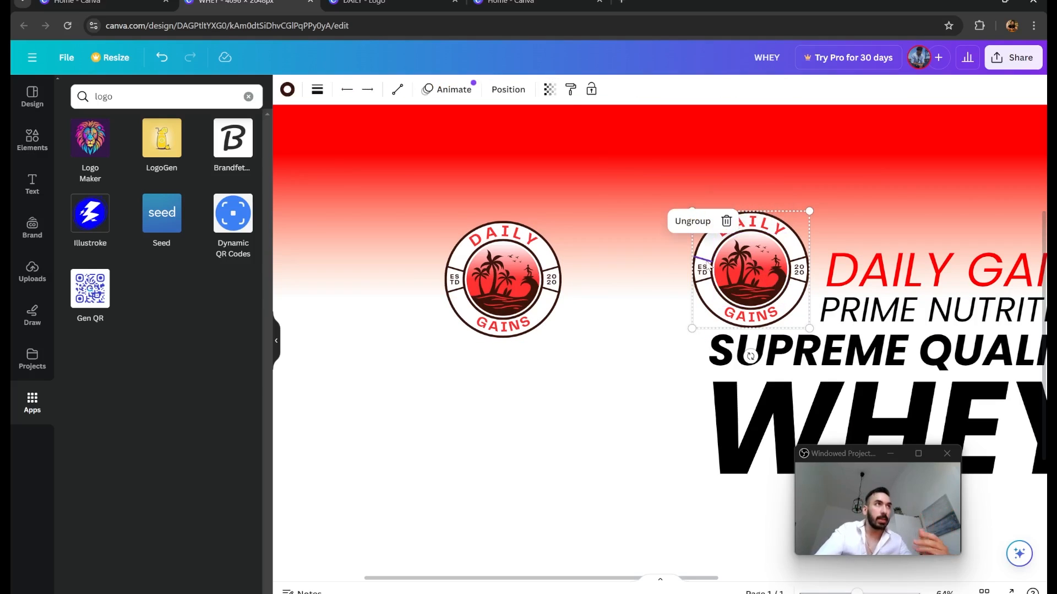
{"action": "scroll", "coordinate": [735, 253], "scroll_direction": "up", "scroll_amount": 2}
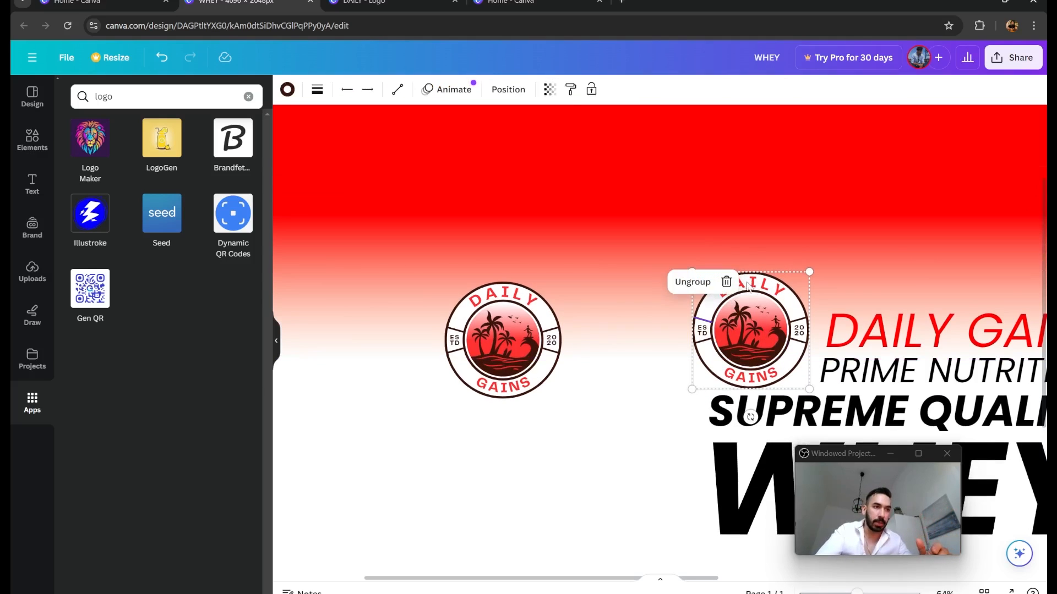
{"action": "left_click", "coordinate": [692, 281]}
{"action": "left_click_drag", "start_coordinate": [752, 331], "coordinate": [656, 474]}
{"action": "key", "text": "Escape"}
- Delete the emptied badge ring together with its curved texts, ESTD and 2020 labels and divider lines
{"action": "left_click", "coordinate": [693, 339]}
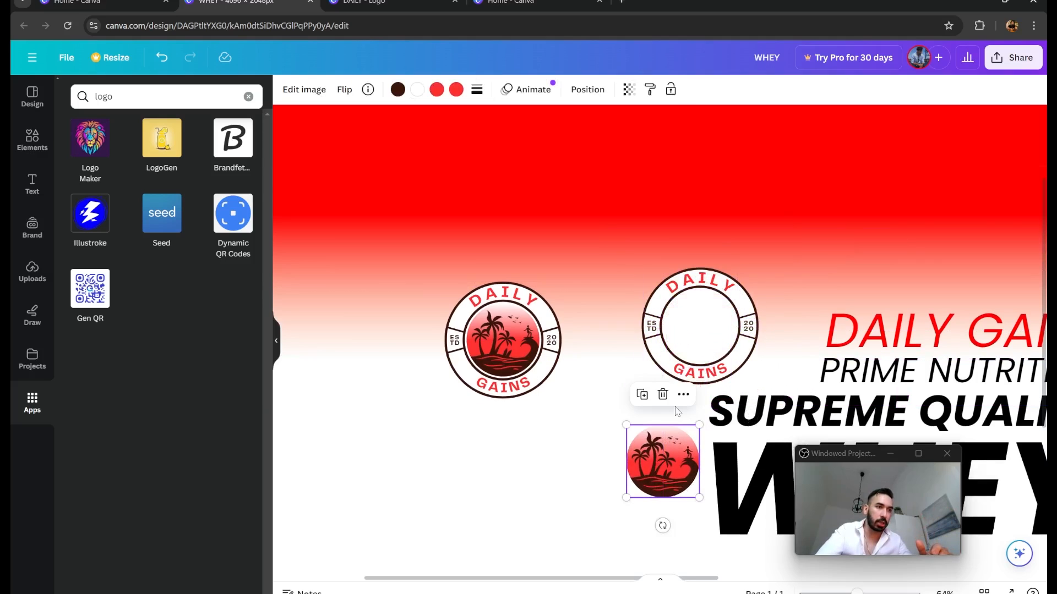
{"action": "left_click", "coordinate": [673, 355]}
{"action": "left_click", "coordinate": [652, 333], "text": "shift"}
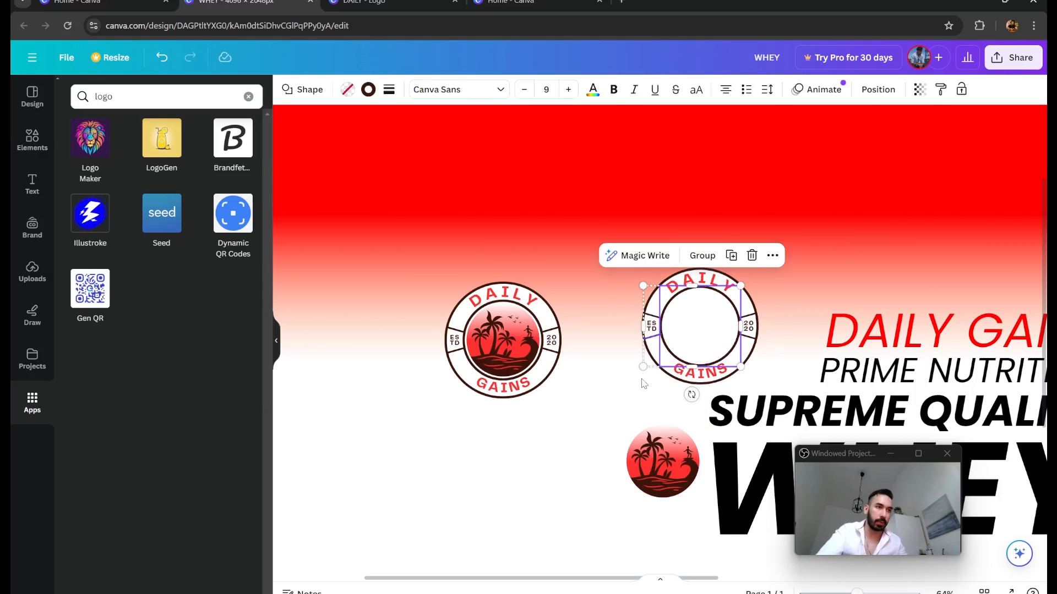
{"action": "left_click_drag", "start_coordinate": [644, 383], "coordinate": [782, 289]}
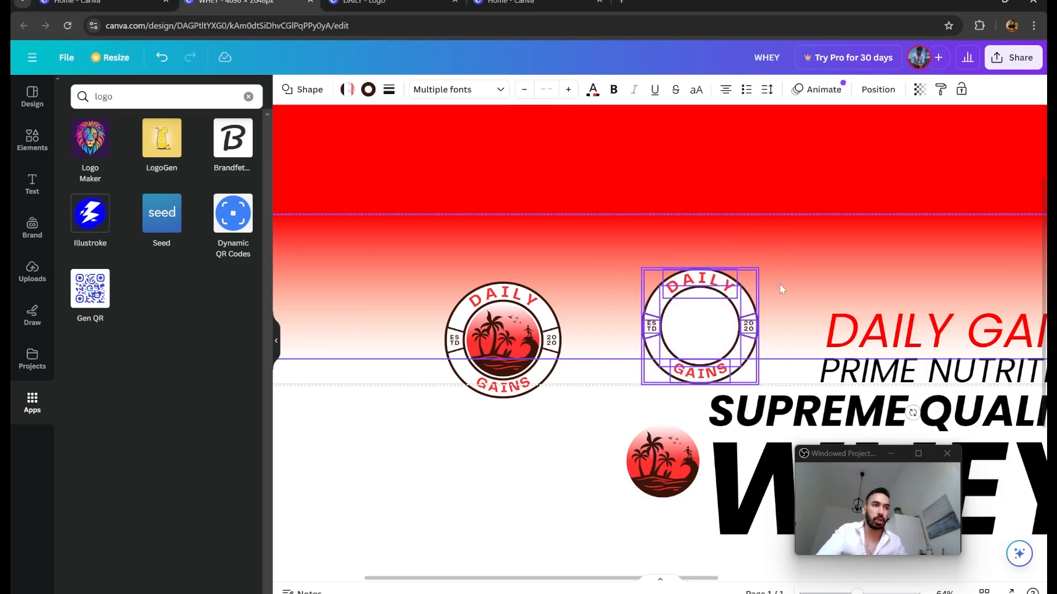
{"action": "scroll", "coordinate": [771, 297], "scroll_direction": "down", "scroll_amount": 2}
{"action": "left_click", "coordinate": [759, 296]}
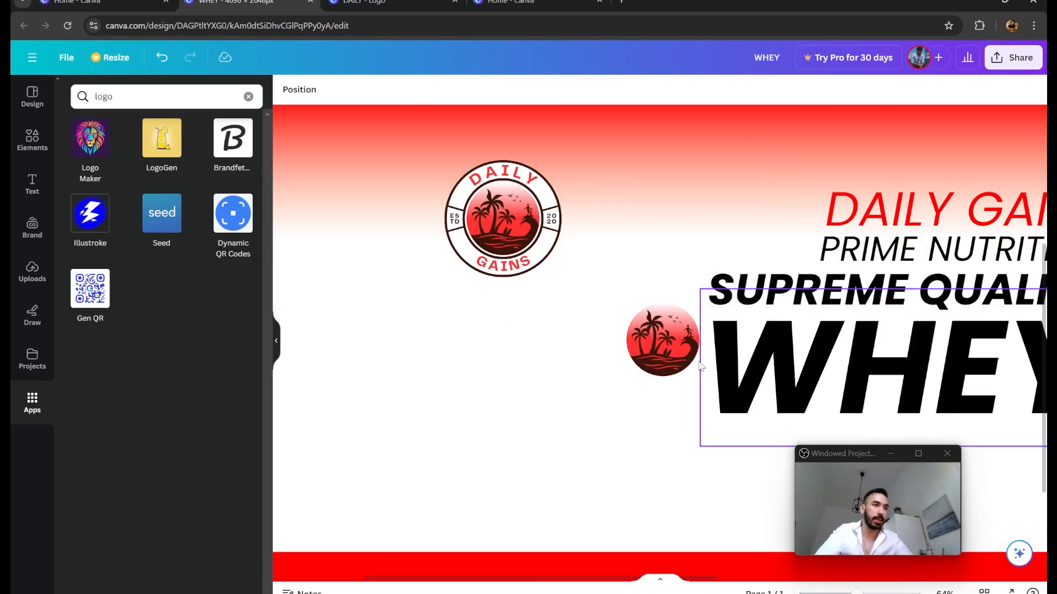
- Place the palm tree graphic beside the DAILY GAINS text, enlarge it slightly, and set its last color to the label's pure red
{"action": "left_click_drag", "start_coordinate": [694, 361], "coordinate": [793, 242]}
{"action": "mouse_move", "coordinate": [795, 184]}
{"action": "left_mouse_down"}
{"action": "mouse_move", "coordinate": [806, 177]}
{"action": "mouse_move", "coordinate": [793, 165]}
{"action": "left_mouse_up"}
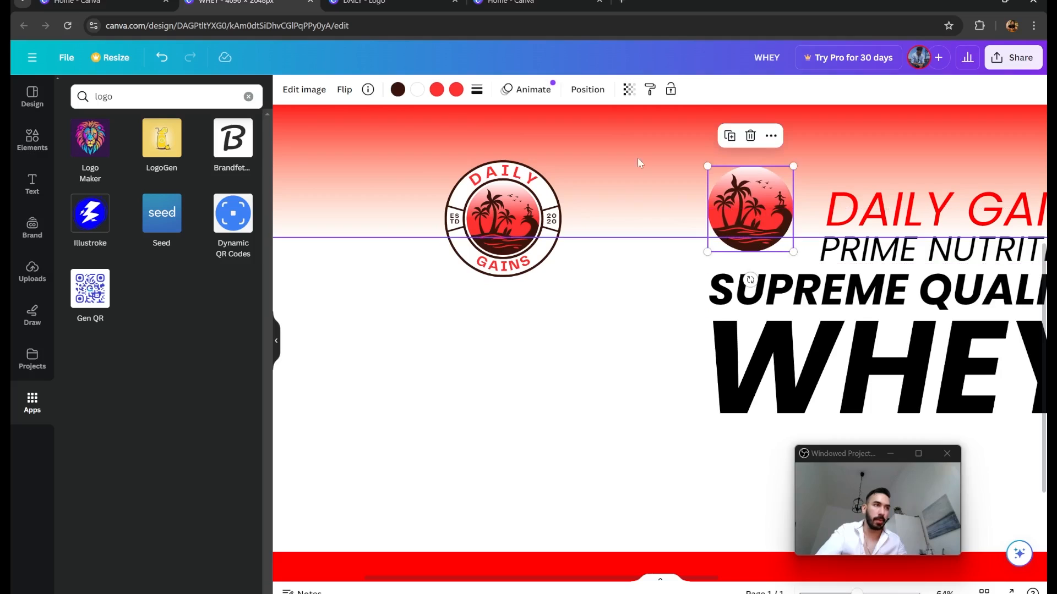
{"action": "left_click", "coordinate": [456, 89]}
{"action": "left_click", "coordinate": [176, 164]}
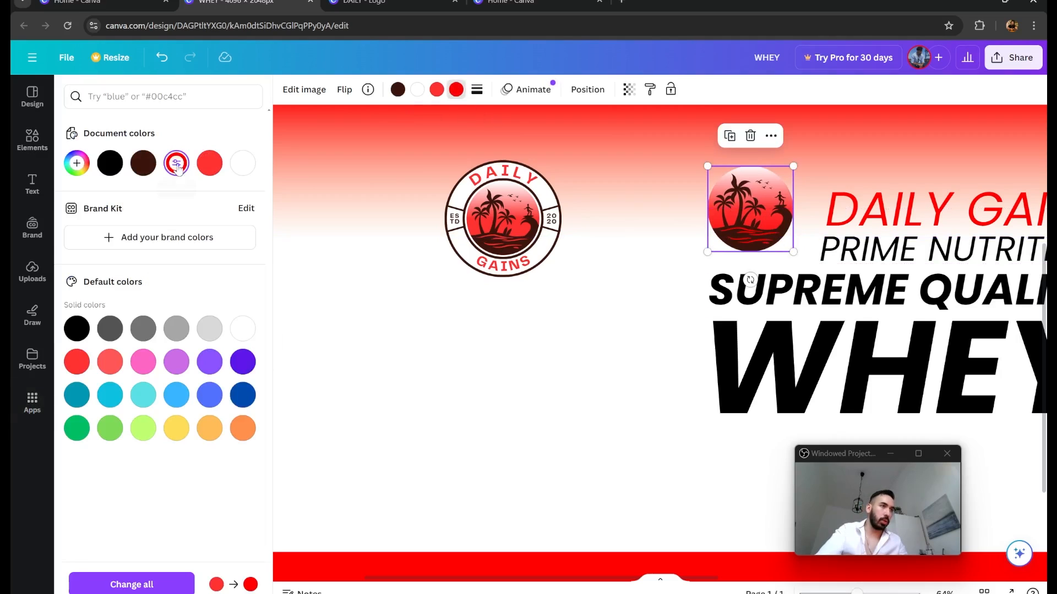
- Move the round Daily Gains badge logo closer to the stacked product text, level with the palm tree graphic
{"action": "left_click", "coordinate": [693, 242]}
{"action": "left_click_drag", "start_coordinate": [482, 222], "coordinate": [561, 244]}
{"action": "scroll", "coordinate": [570, 255], "scroll_direction": "down", "scroll_amount": 3}
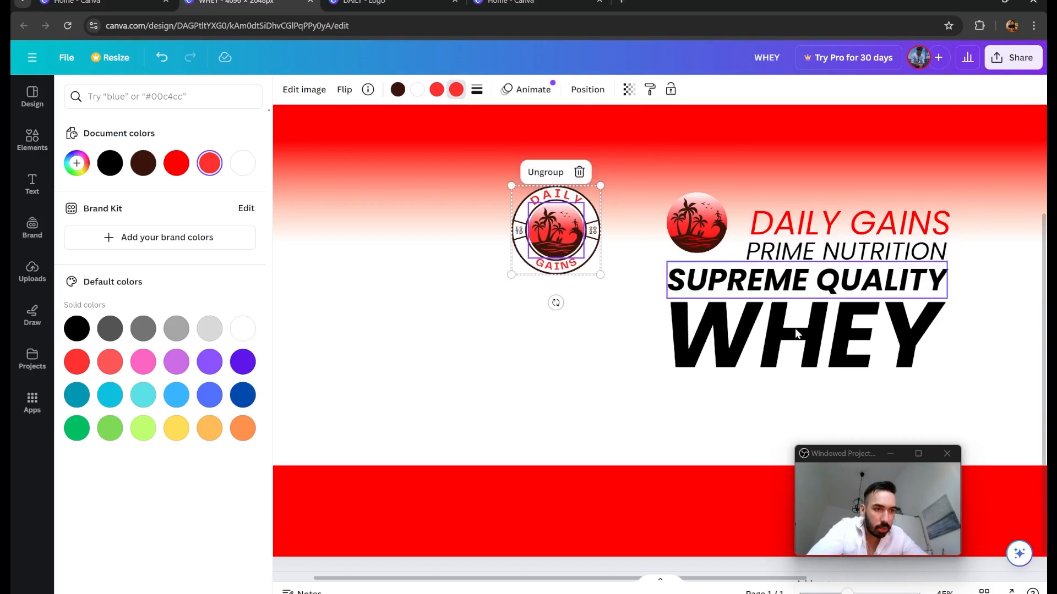
{"action": "left_click_drag", "start_coordinate": [563, 229], "coordinate": [579, 233]}
{"action": "left_click", "coordinate": [576, 375]}
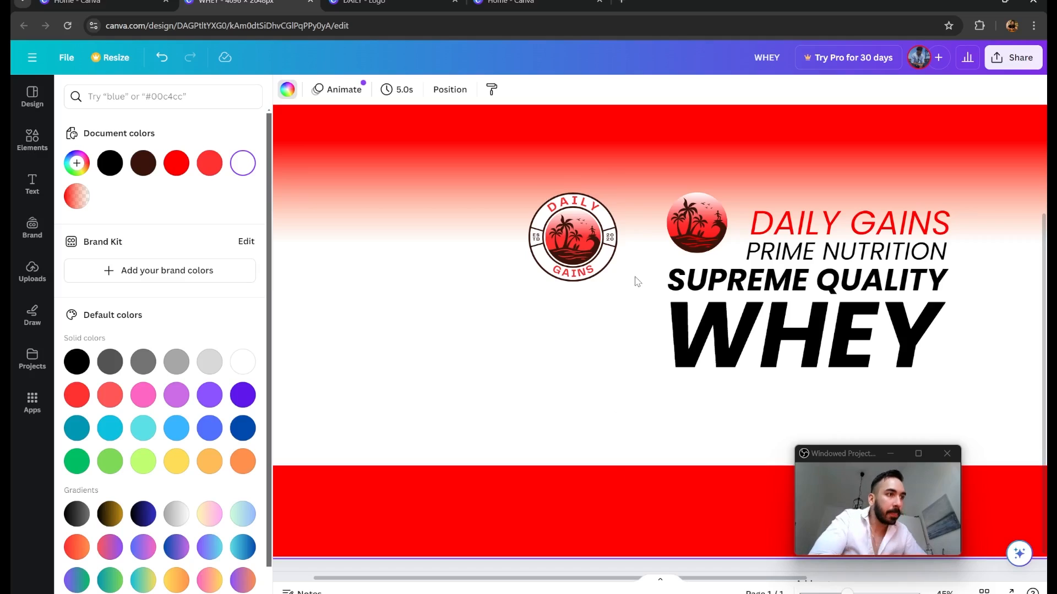
{"action": "left_click", "coordinate": [590, 227]}
{"action": "left_click", "coordinate": [494, 308]}
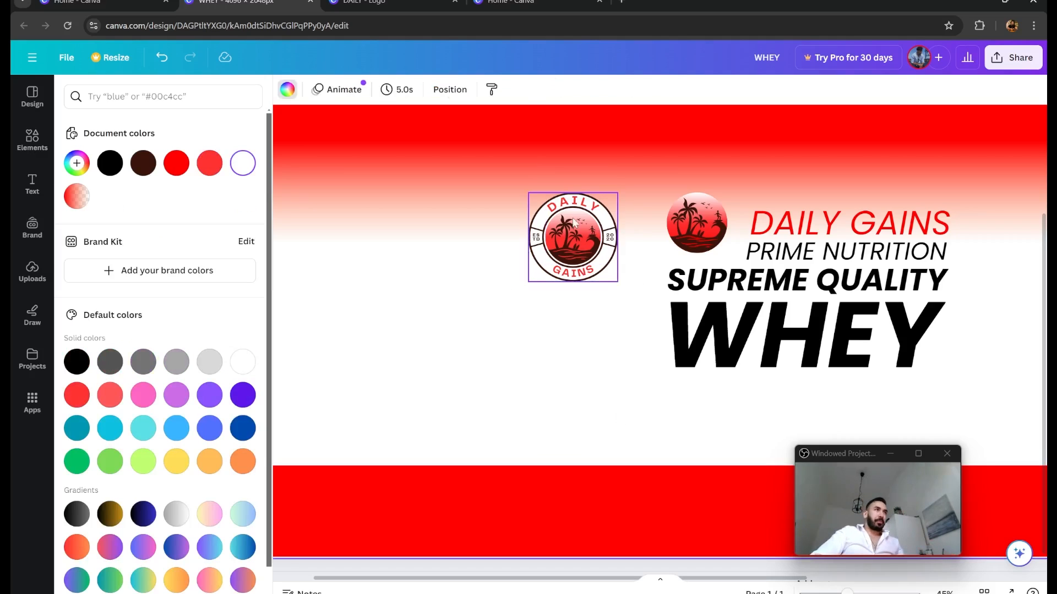
- Search the elements for "line" and add a straight line to the label
{"action": "scroll", "coordinate": [718, 245], "scroll_direction": "up", "scroll_amount": 2}
{"action": "scroll", "coordinate": [719, 247], "scroll_direction": "down", "scroll_amount": 3}
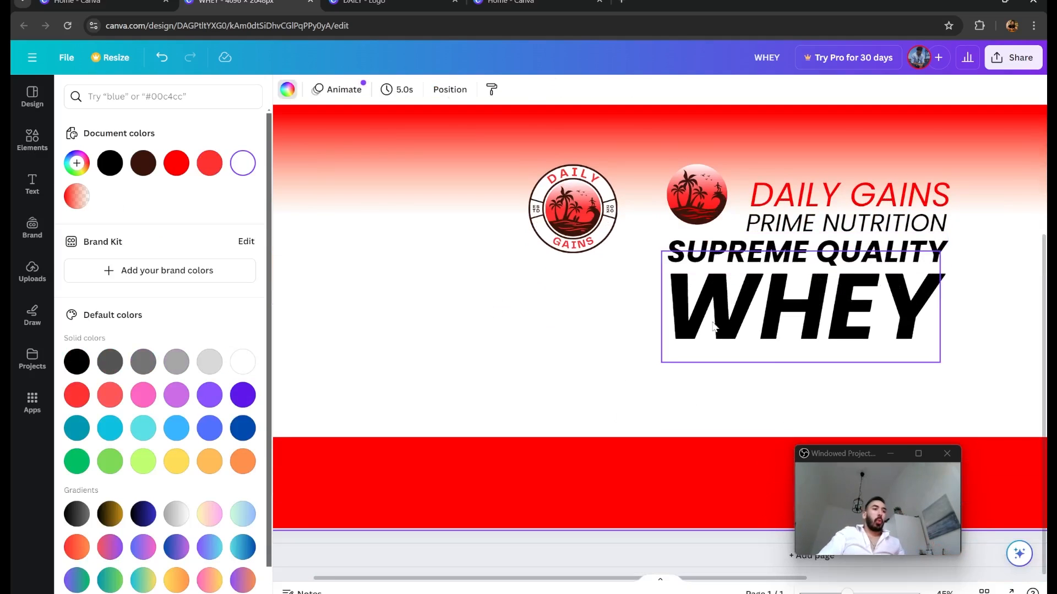
{"action": "scroll", "coordinate": [714, 325], "scroll_direction": "right", "scroll_amount": 3}
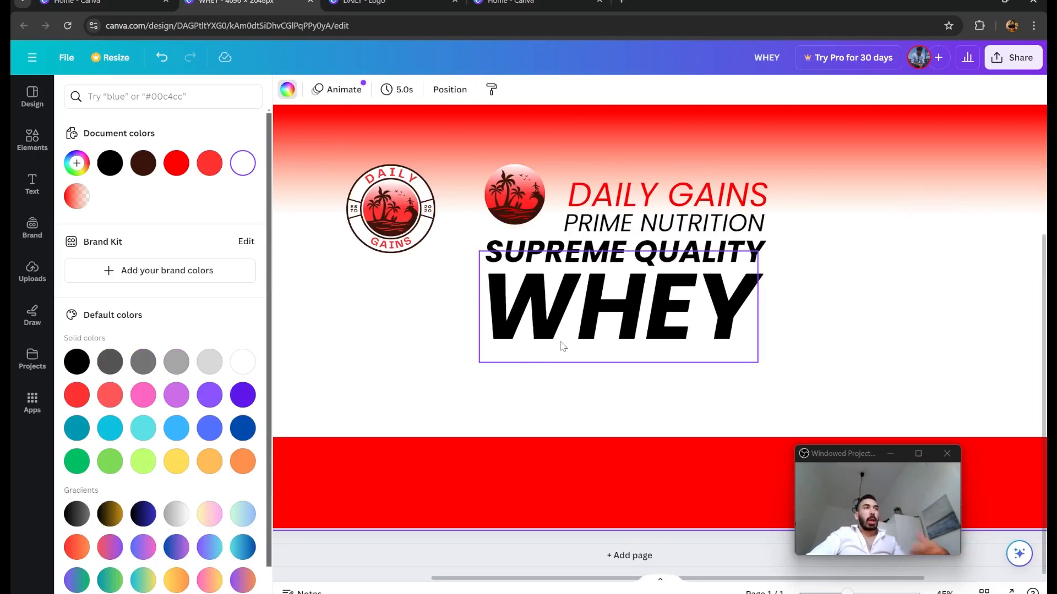
{"action": "left_click", "coordinate": [32, 140]}
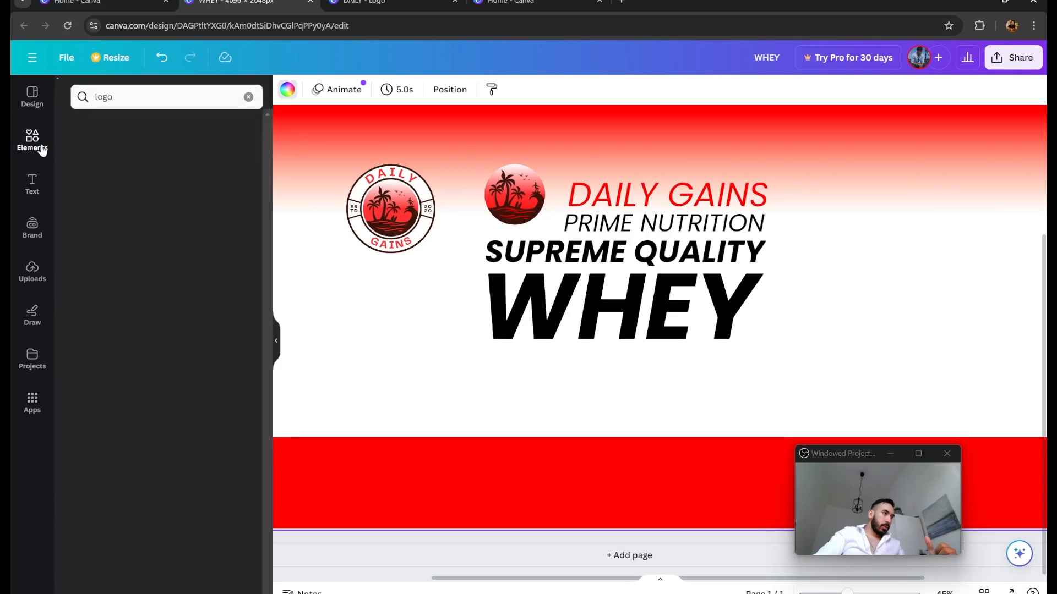
{"action": "left_click", "coordinate": [127, 98]}
{"action": "key", "text": "BackSpace"}
{"action": "key", "text": "BackSpace"}
{"action": "key", "text": "BackSpace"}
{"action": "type", "text": "ine"}
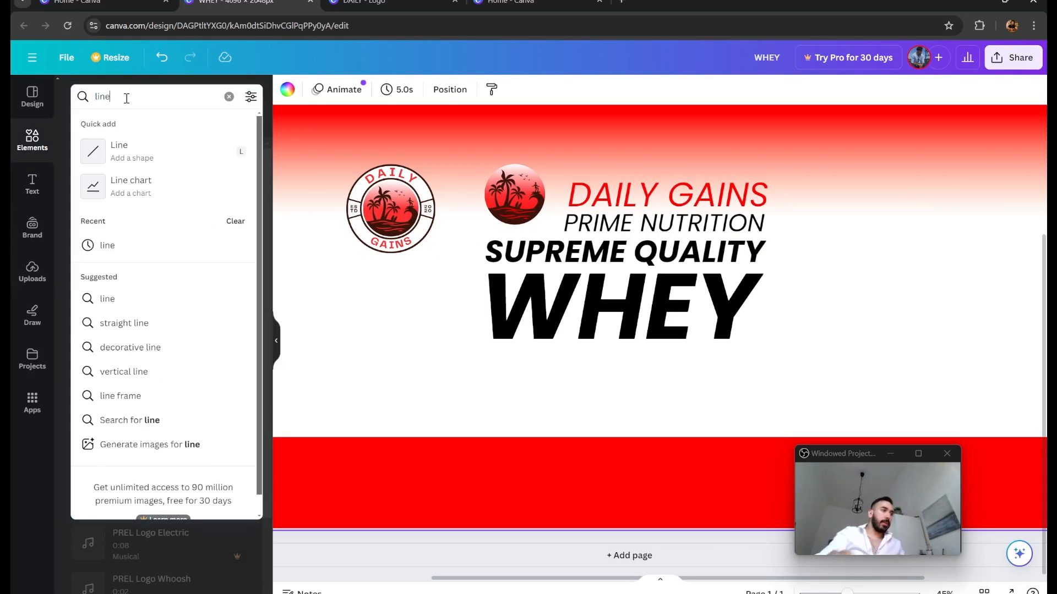
{"action": "left_click", "coordinate": [127, 152]}
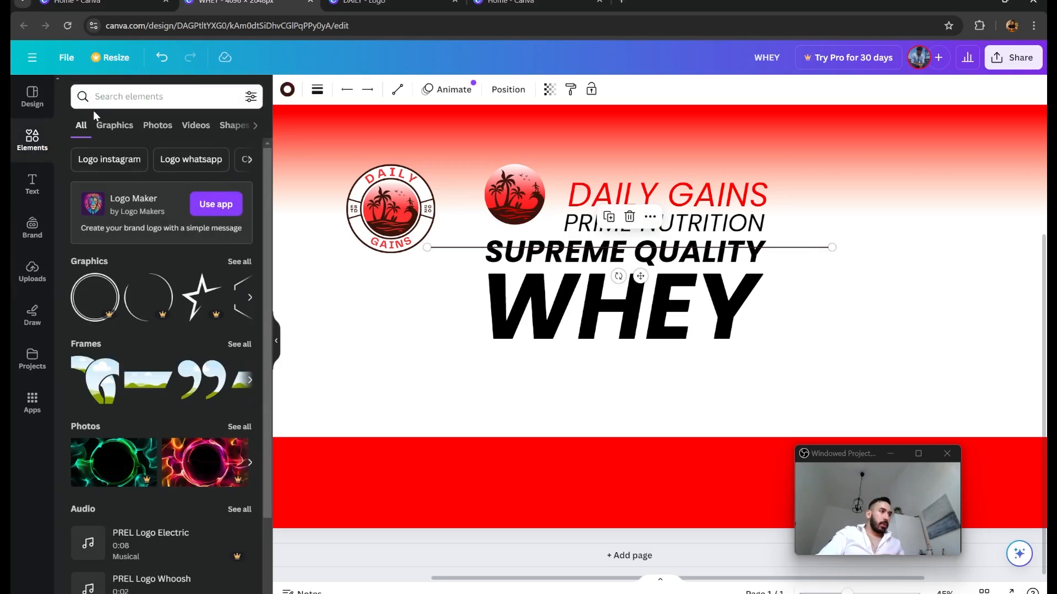
- Place the line just below WHEY, shorten it to about the word's width, and set its weight to 13
{"action": "left_click", "coordinate": [128, 99]}
{"action": "type", "text": "line"}
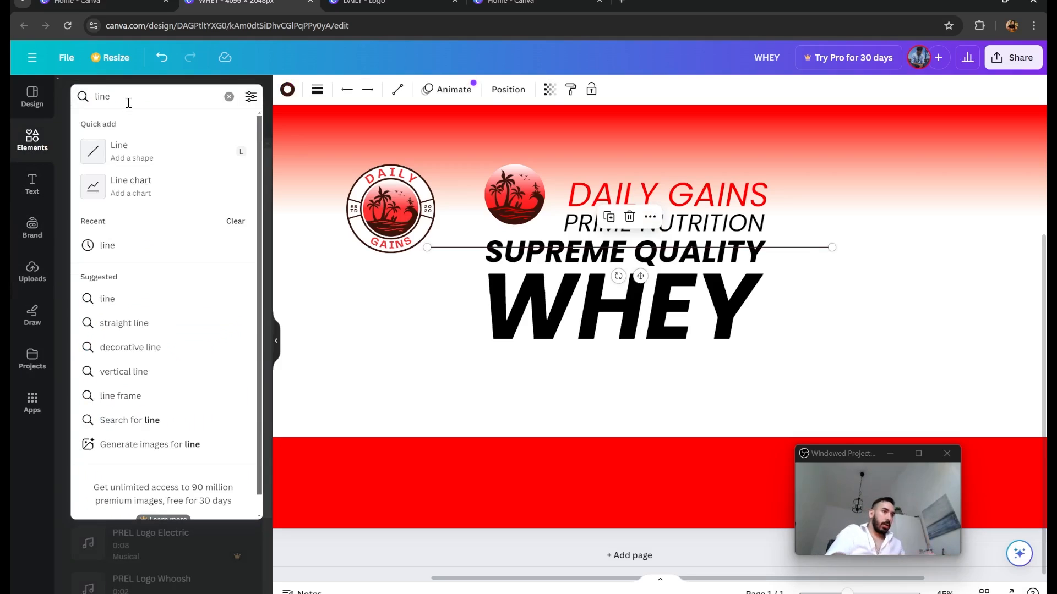
{"action": "left_click", "coordinate": [399, 298]}
{"action": "left_click_drag", "start_coordinate": [791, 252], "coordinate": [769, 350]}
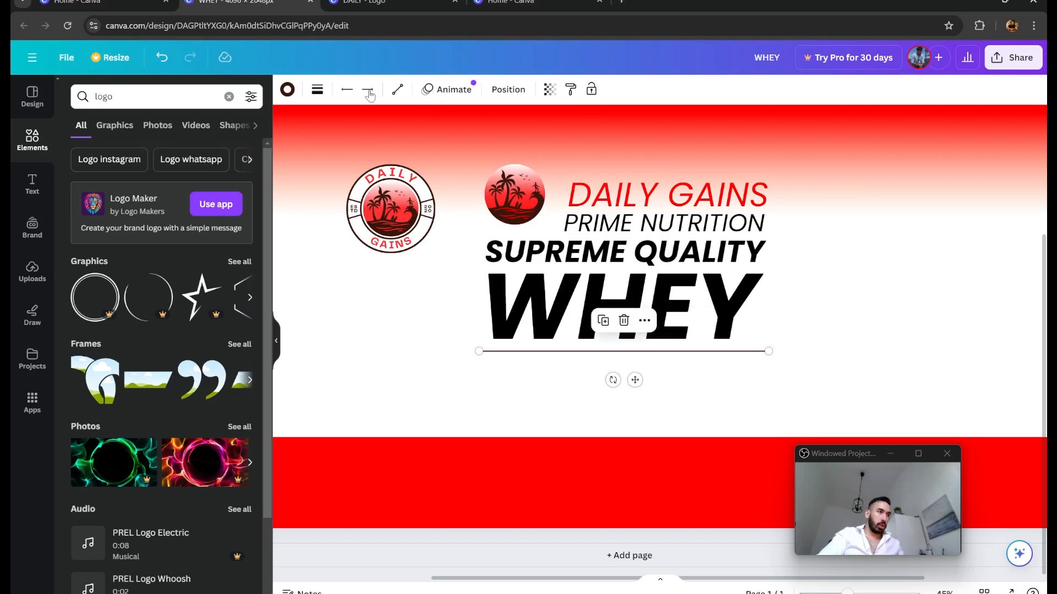
{"action": "left_click", "coordinate": [318, 89]}
{"action": "left_click_drag", "start_coordinate": [329, 197], "coordinate": [337, 197]}
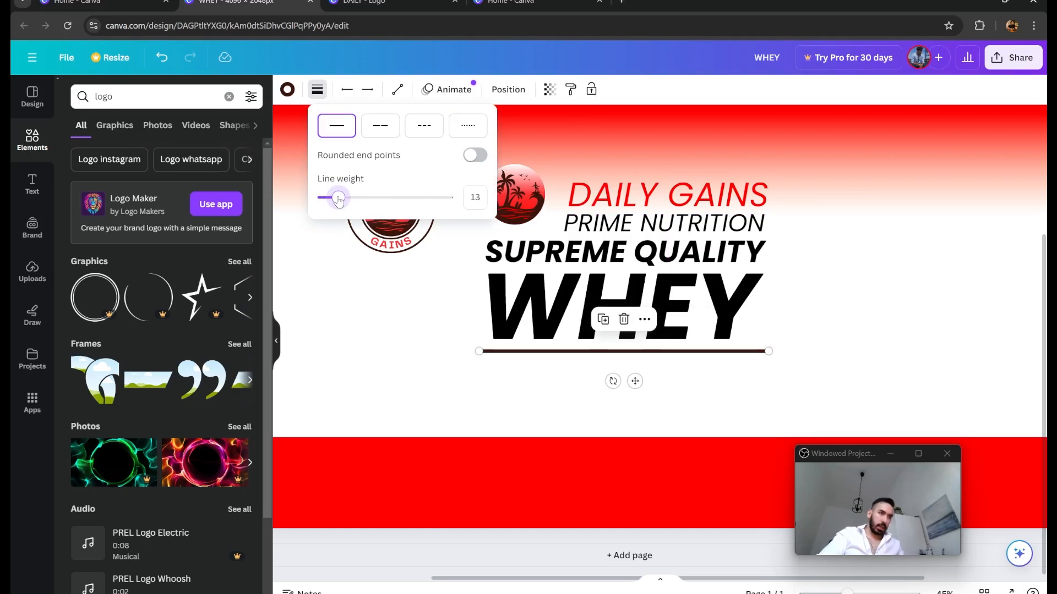
- Duplicate the line and place the copy parallel beneath it, leaving a narrow strip for text
{"action": "left_click", "coordinate": [604, 319]}
{"action": "left_click_drag", "start_coordinate": [642, 363], "coordinate": [664, 375]}
{"action": "left_click", "coordinate": [430, 382]}
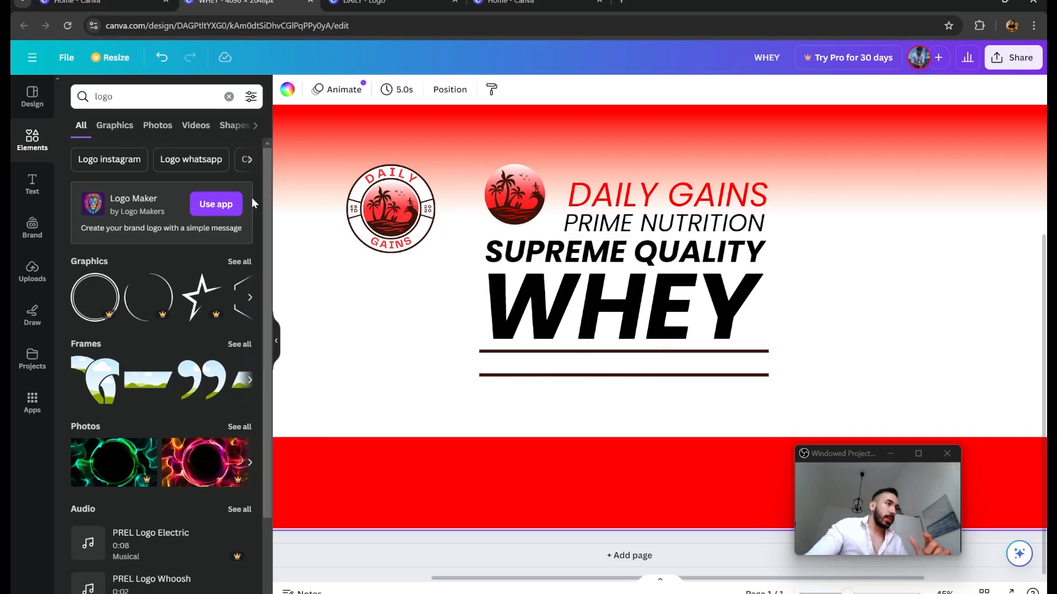
- Add a text box in the empty area below the badge logo and enter DELICIOUS
{"action": "left_click", "coordinate": [32, 185]}
{"action": "left_click", "coordinate": [117, 131]}
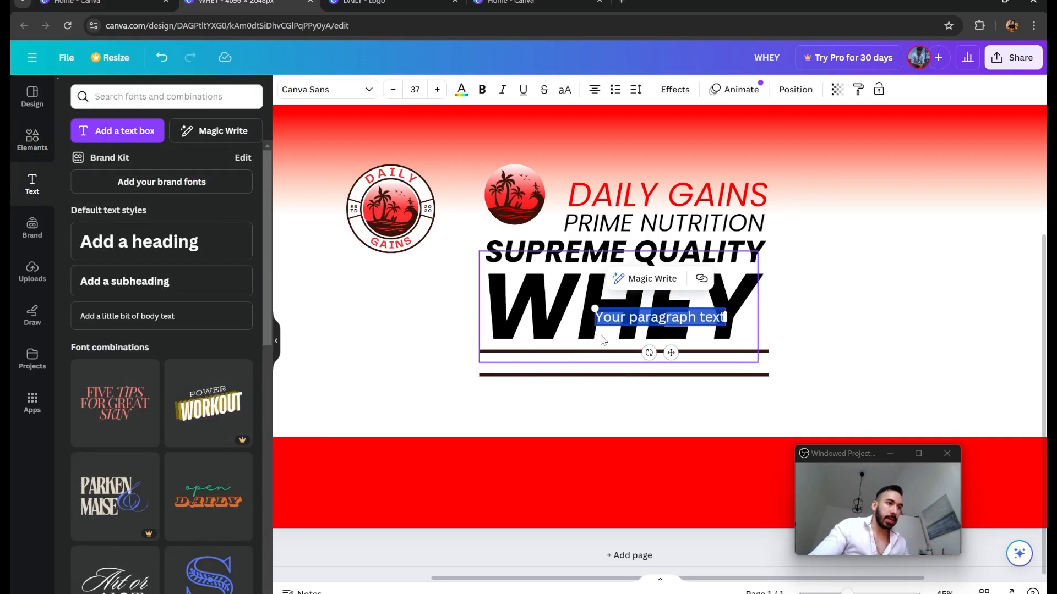
{"action": "key", "text": "BackSpace"}
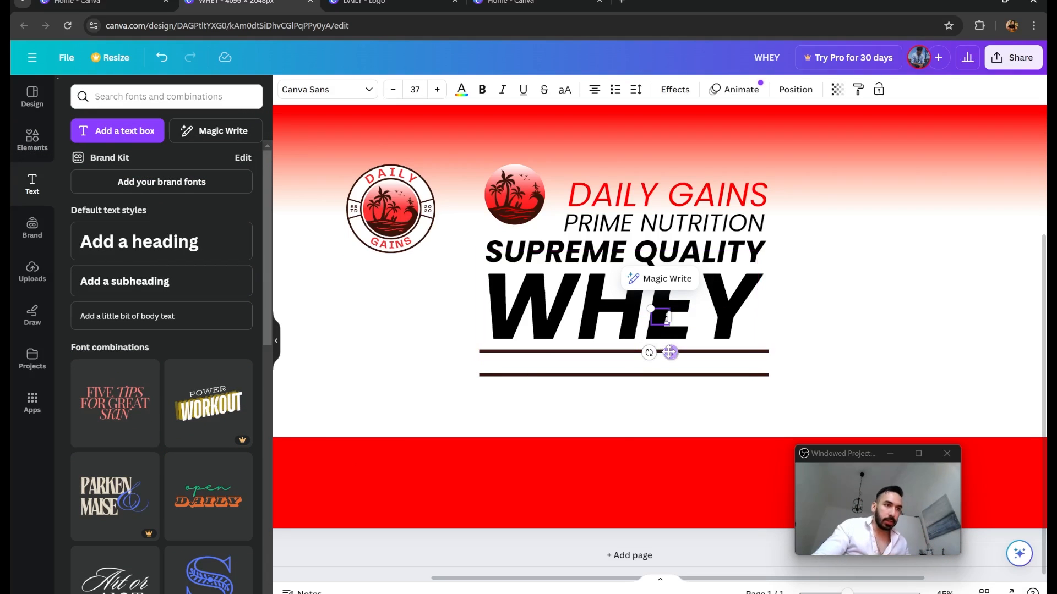
{"action": "left_click_drag", "start_coordinate": [671, 353], "coordinate": [375, 362]}
{"action": "double_click", "coordinate": [374, 327]}
{"action": "left_click", "coordinate": [374, 327]}
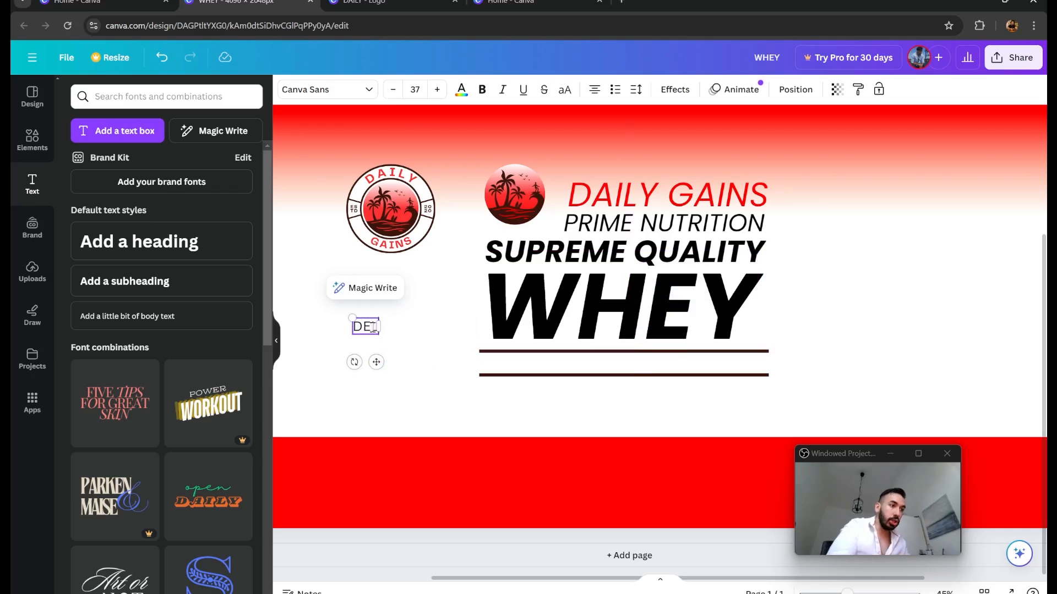
{"action": "double_click", "coordinate": [373, 327]}
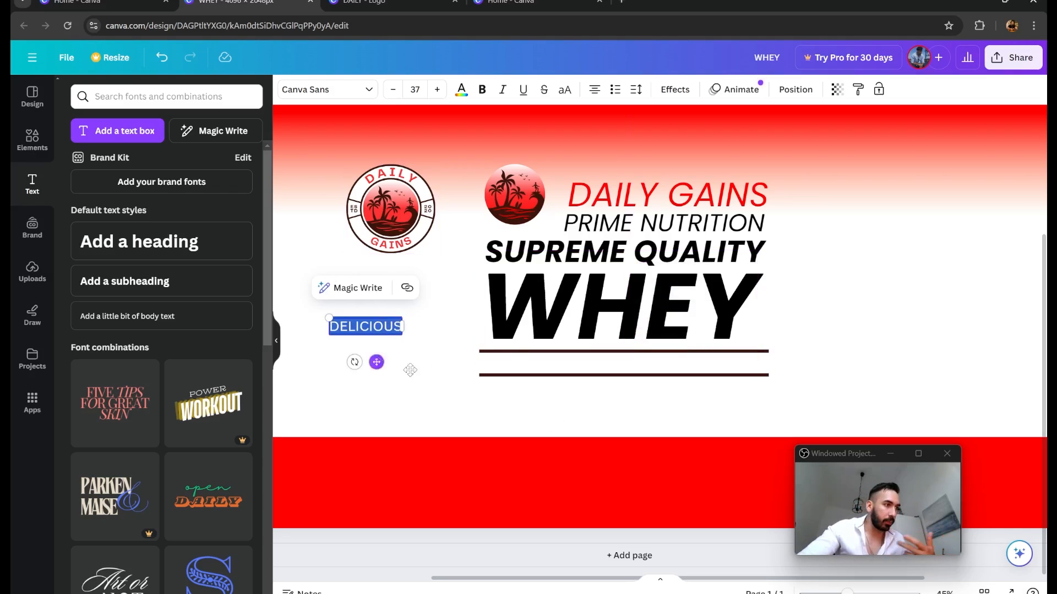
- Move DELICIOUS between the two lines at their left end and enlarge it to font size 43.1
{"action": "left_click_drag", "start_coordinate": [410, 370], "coordinate": [530, 400]}
{"action": "scroll", "coordinate": [508, 354], "scroll_direction": "up", "scroll_amount": 4}
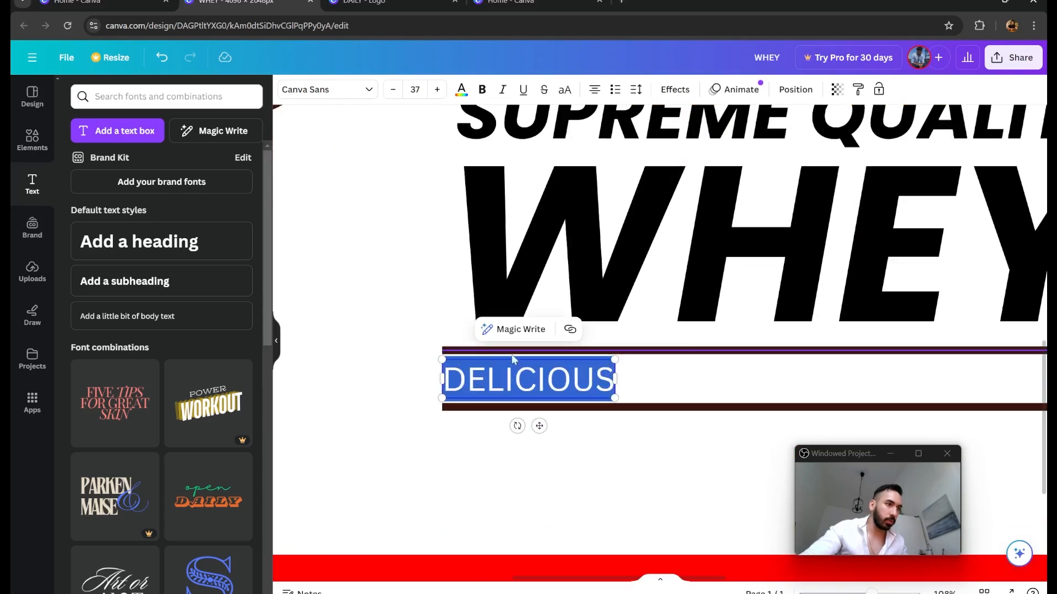
{"action": "left_click_drag", "start_coordinate": [615, 358], "coordinate": [629, 357]}
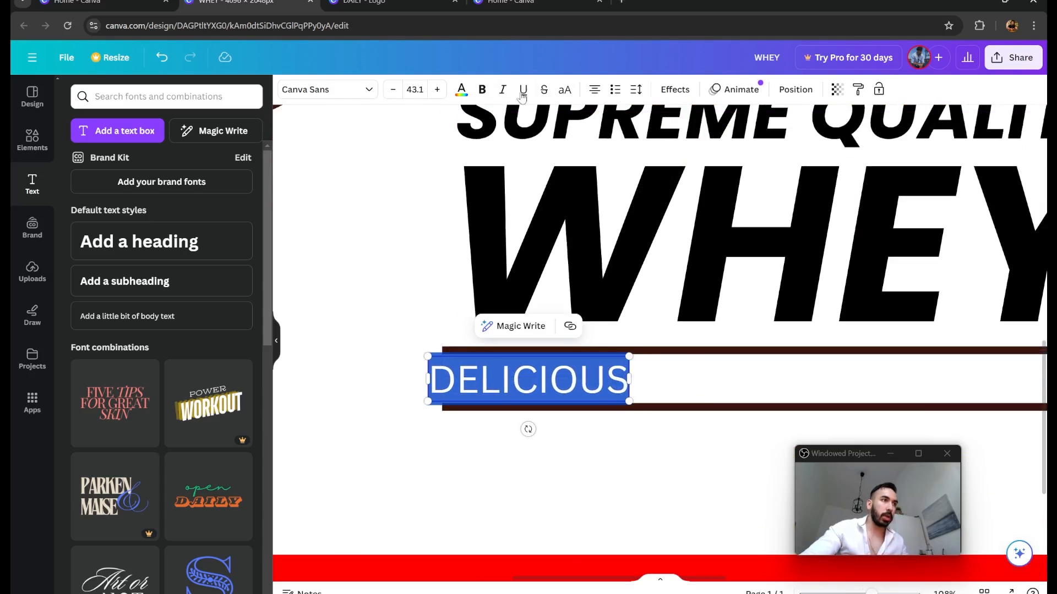
- Make the DELICIOUS text italic and color it the label's pure red
{"action": "left_click", "coordinate": [502, 90]}
{"action": "left_click", "coordinate": [461, 89]}
{"action": "left_click", "coordinate": [177, 163]}
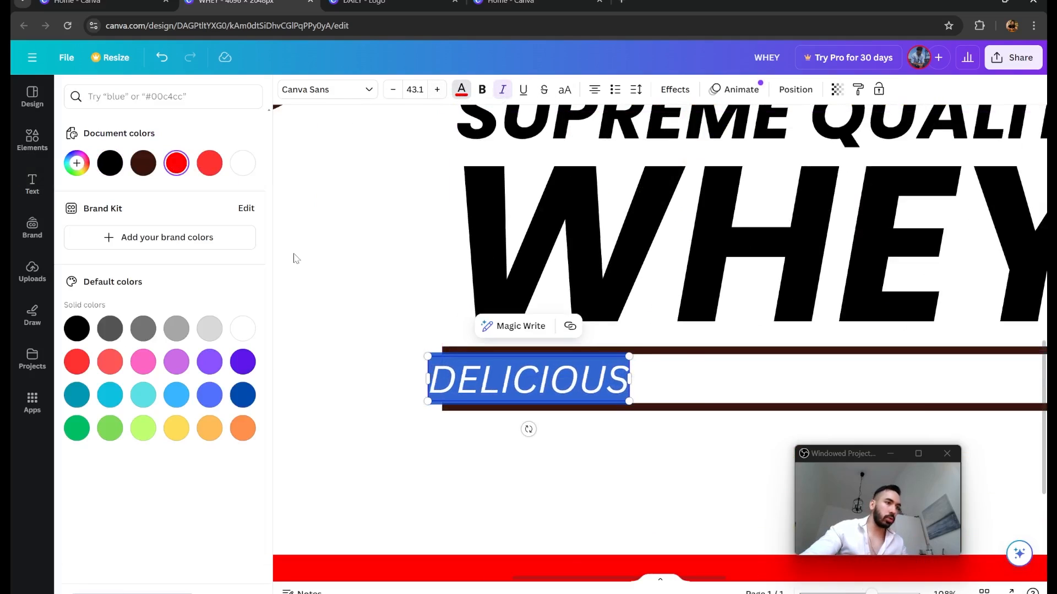
{"action": "left_click", "coordinate": [396, 406]}
- Check the bottom band's fill color, then align DELICIOUS with the lines' left ends and enlarge it to font size 47.3
{"action": "scroll", "coordinate": [483, 415], "scroll_direction": "down", "scroll_amount": 4}
{"action": "left_click", "coordinate": [427, 370]}
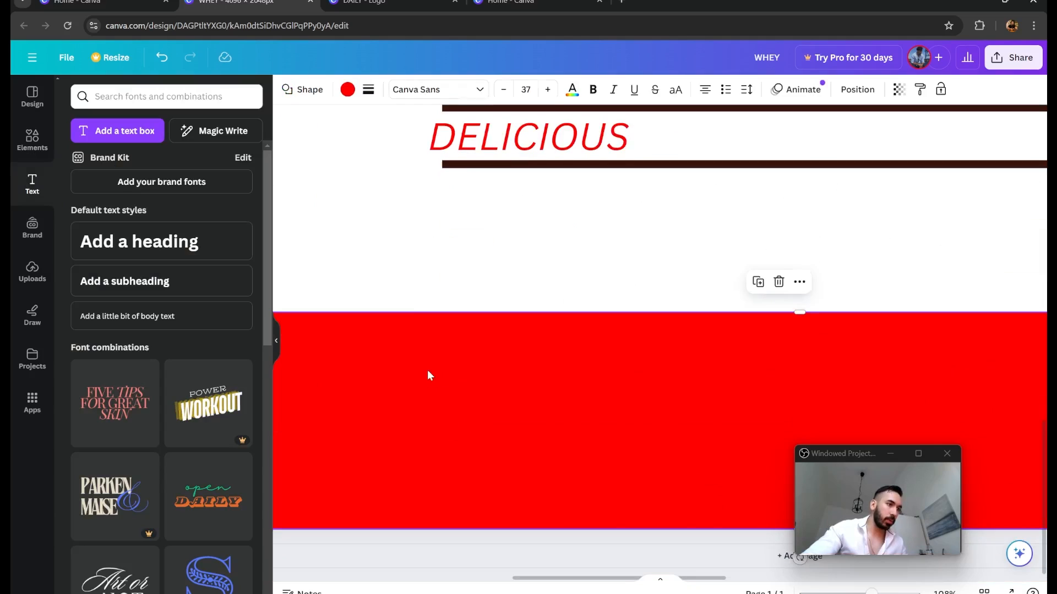
{"action": "left_click", "coordinate": [347, 90]}
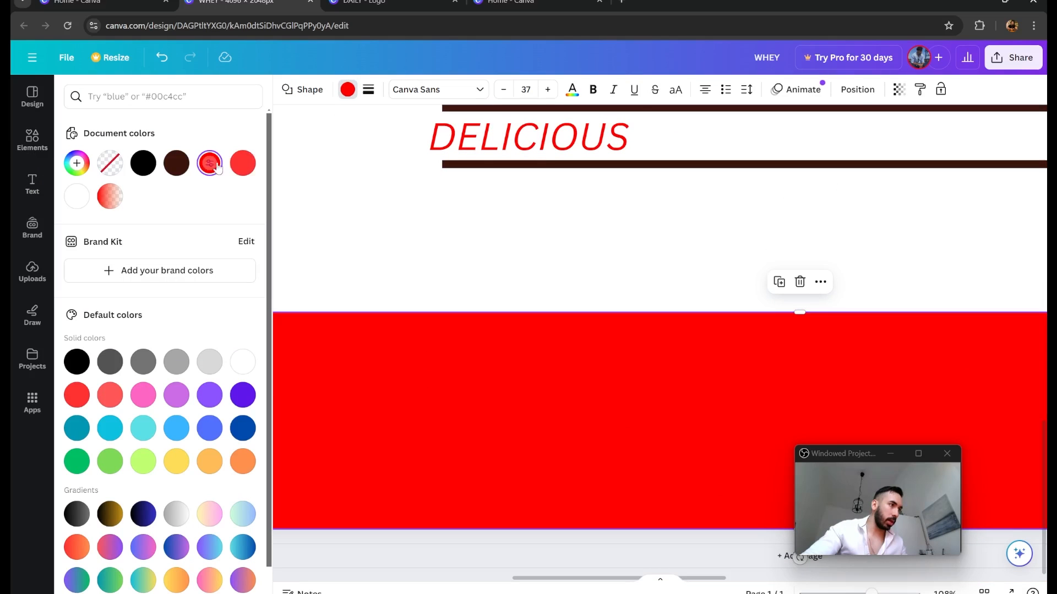
{"action": "left_click", "coordinate": [545, 137]}
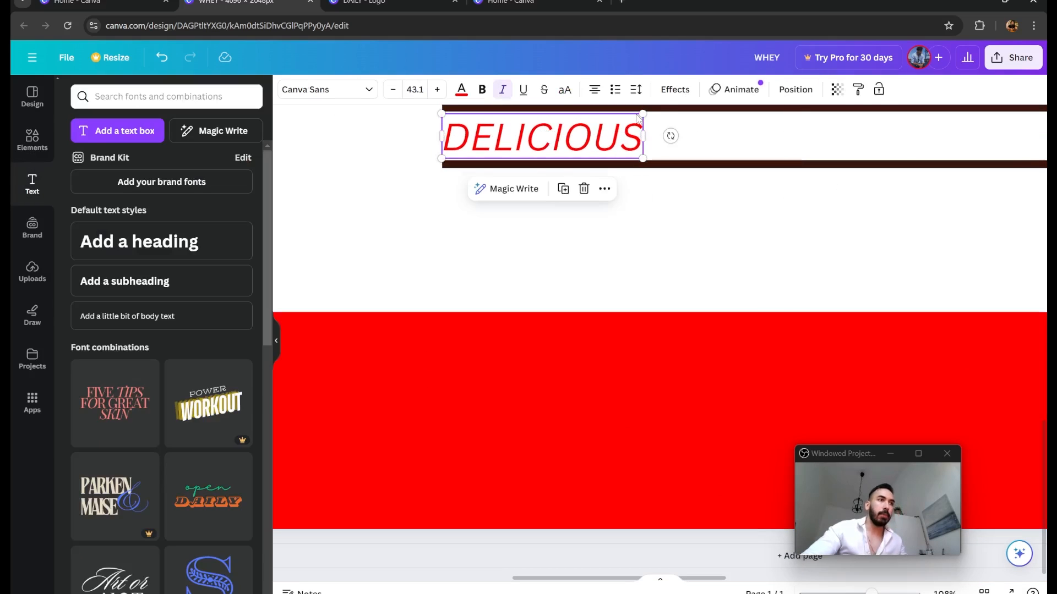
{"action": "left_click_drag", "start_coordinate": [637, 116], "coordinate": [662, 112]}
{"action": "scroll", "coordinate": [710, 246], "scroll_direction": "up", "scroll_amount": 2}
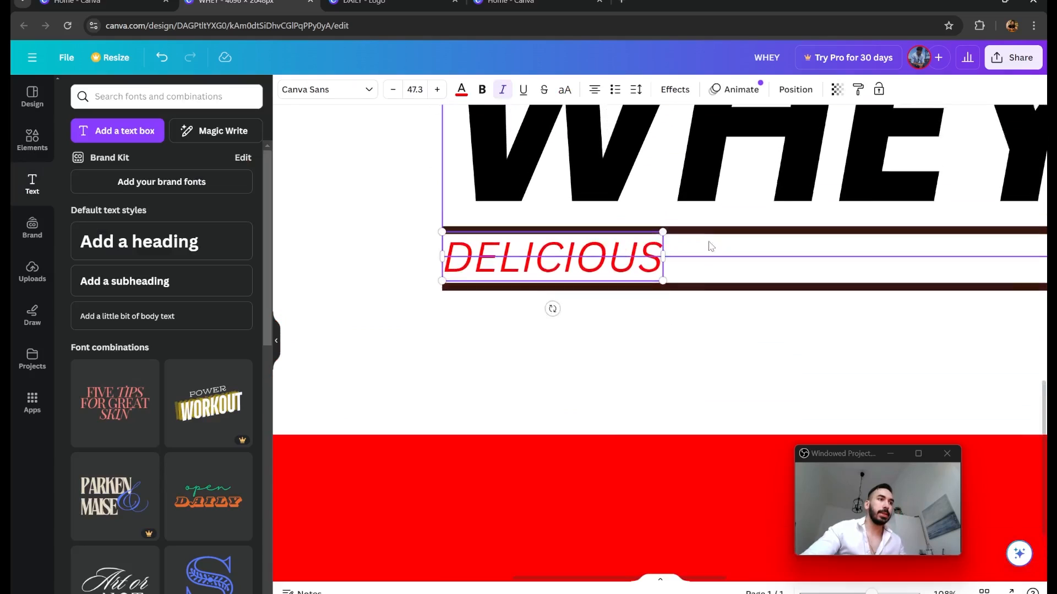
- Duplicate the DELICIOUS text and place the copy to its right between the two lines
{"action": "scroll", "coordinate": [709, 246], "scroll_direction": "up", "scroll_amount": 1}
{"action": "left_click", "coordinate": [688, 324]}
{"action": "left_click", "coordinate": [590, 323]}
{"action": "left_click", "coordinate": [573, 262]}
{"action": "left_click_drag", "start_coordinate": [575, 331], "coordinate": [821, 320]}
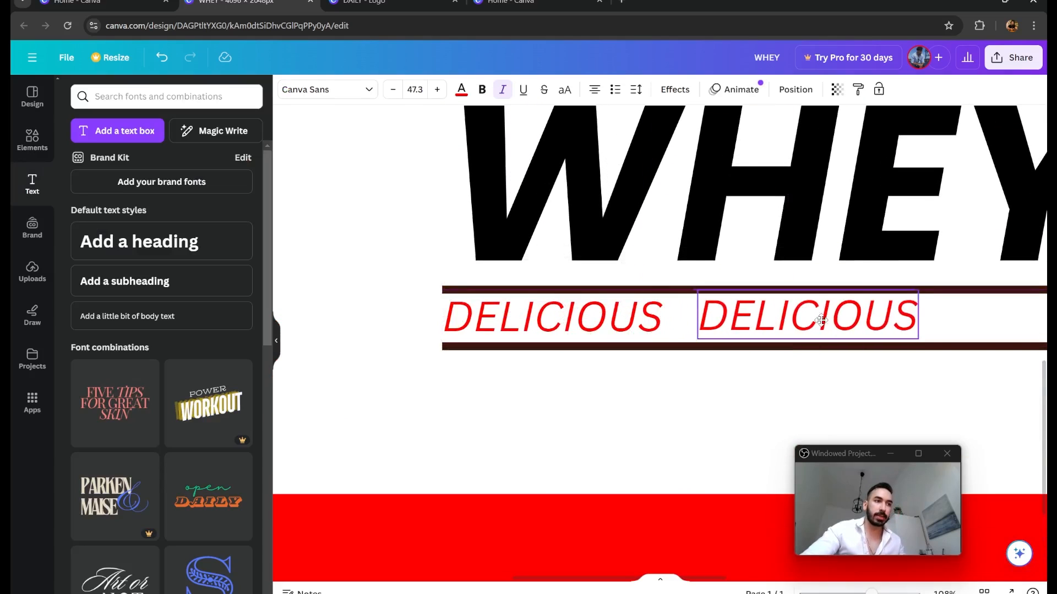
- Replace the copied text with ULTRA SUPREME QUALITY PROTEIN
{"action": "double_click", "coordinate": [818, 319]}
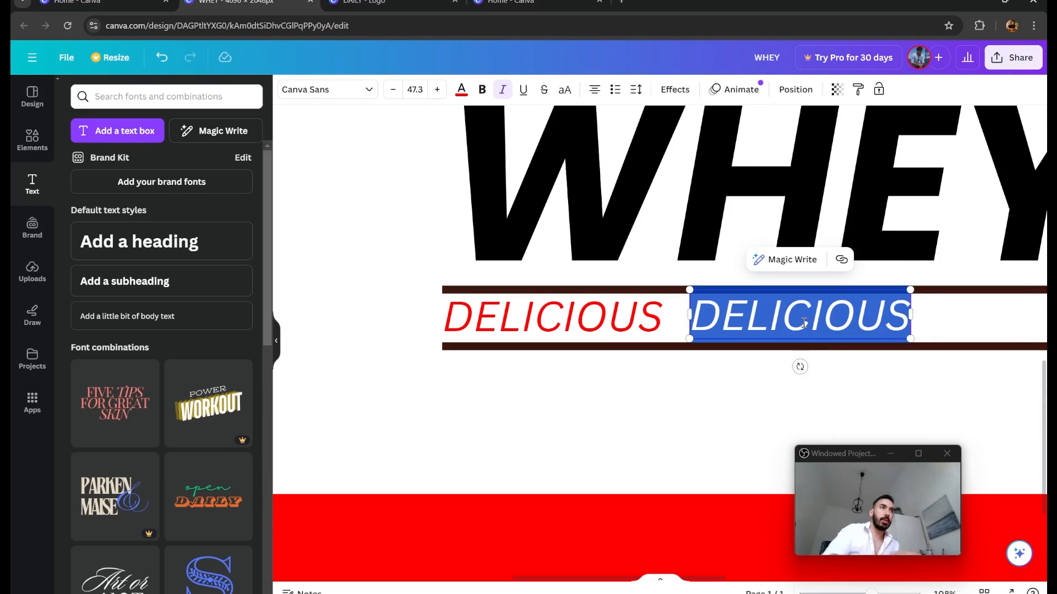
{"action": "type", "text": "ULTRA SU"}
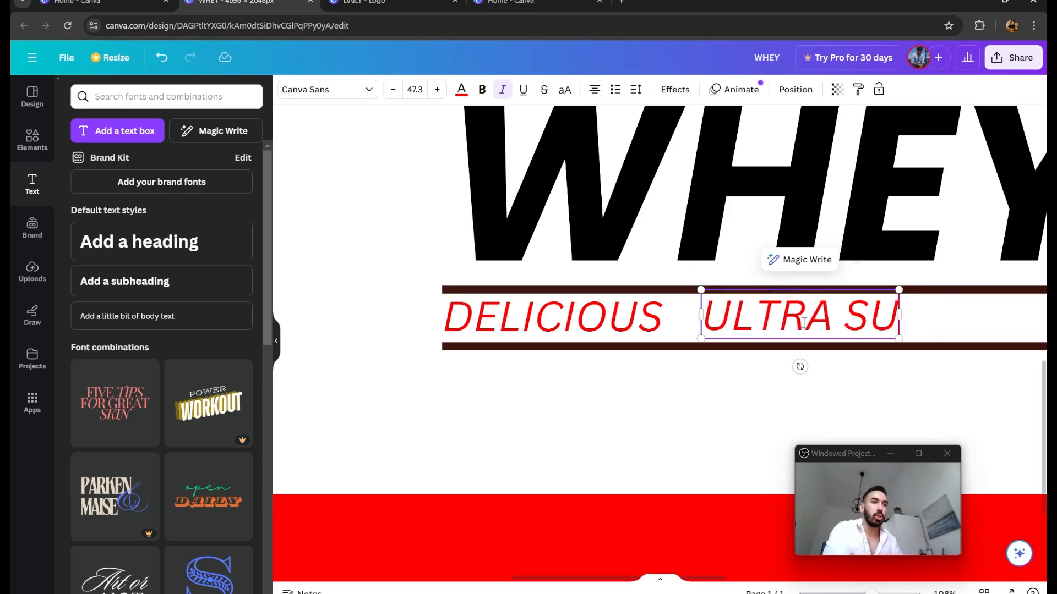
{"action": "type", "text": "PREME QUALITY"}
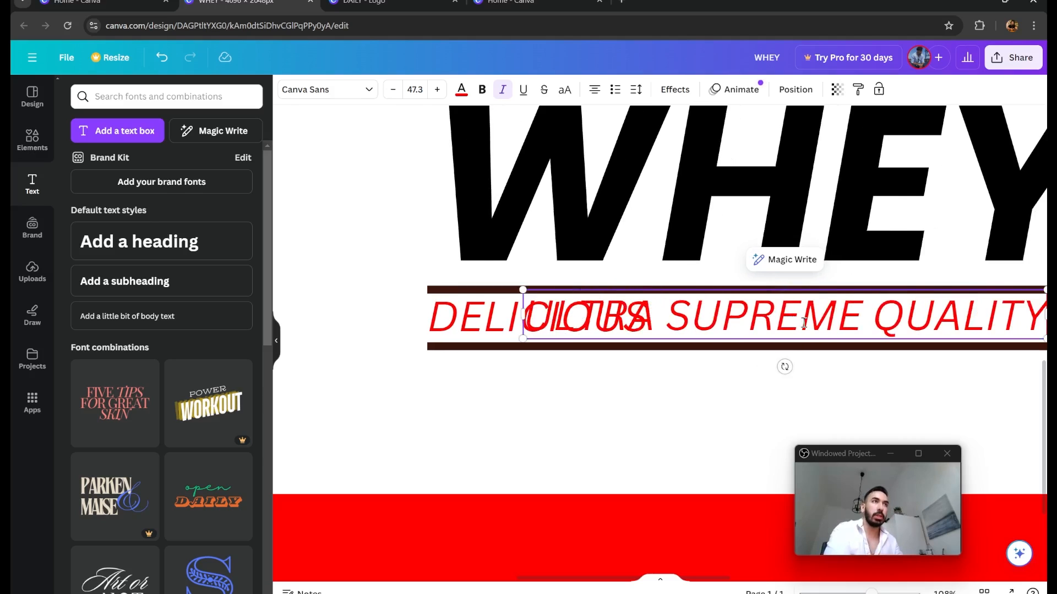
{"action": "type", "text": " PROTEIN"}
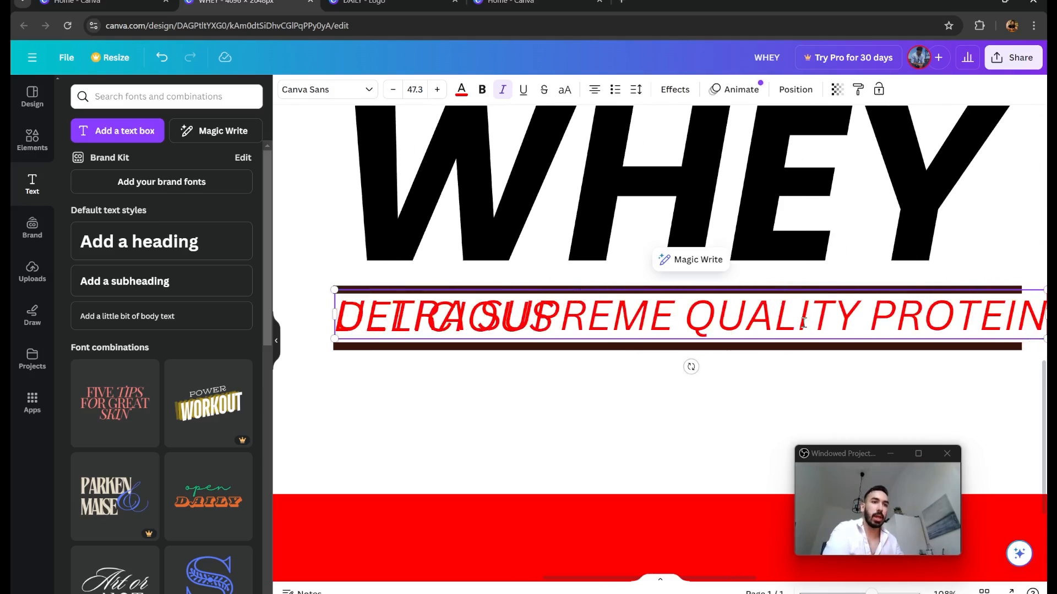
- Shrink ULTRA SUPREME QUALITY PROTEIN to font size 20.8, place it right beside DELICIOUS, and widen its text box
{"action": "scroll", "coordinate": [695, 236], "scroll_direction": "down", "scroll_amount": 5}
{"action": "left_click_drag", "start_coordinate": [474, 278], "coordinate": [593, 286]}
{"action": "left_click_drag", "start_coordinate": [698, 322], "coordinate": [710, 316]}
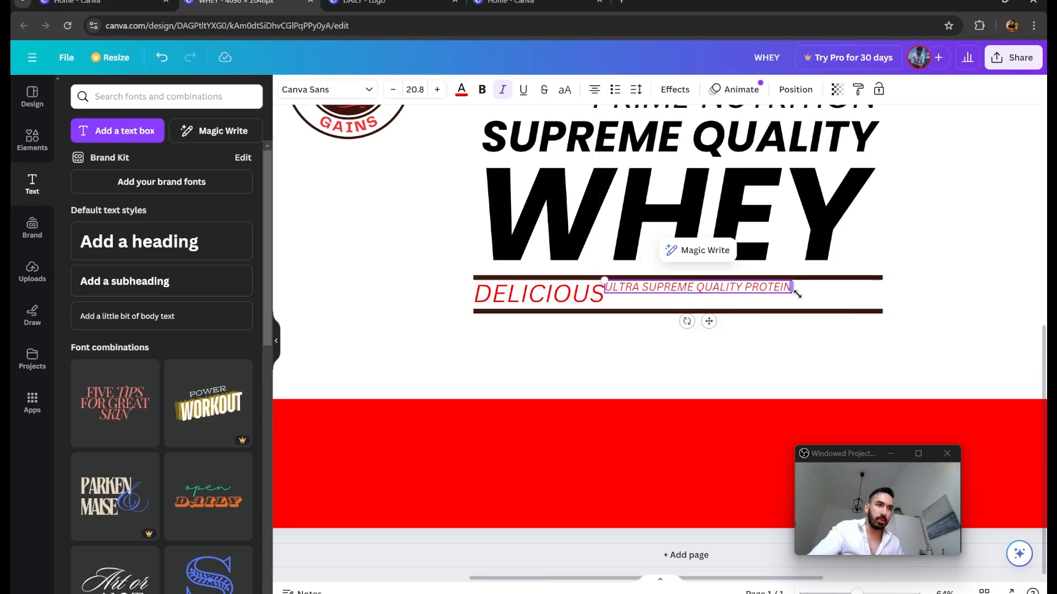
{"action": "left_click_drag", "start_coordinate": [794, 287], "coordinate": [840, 287]}
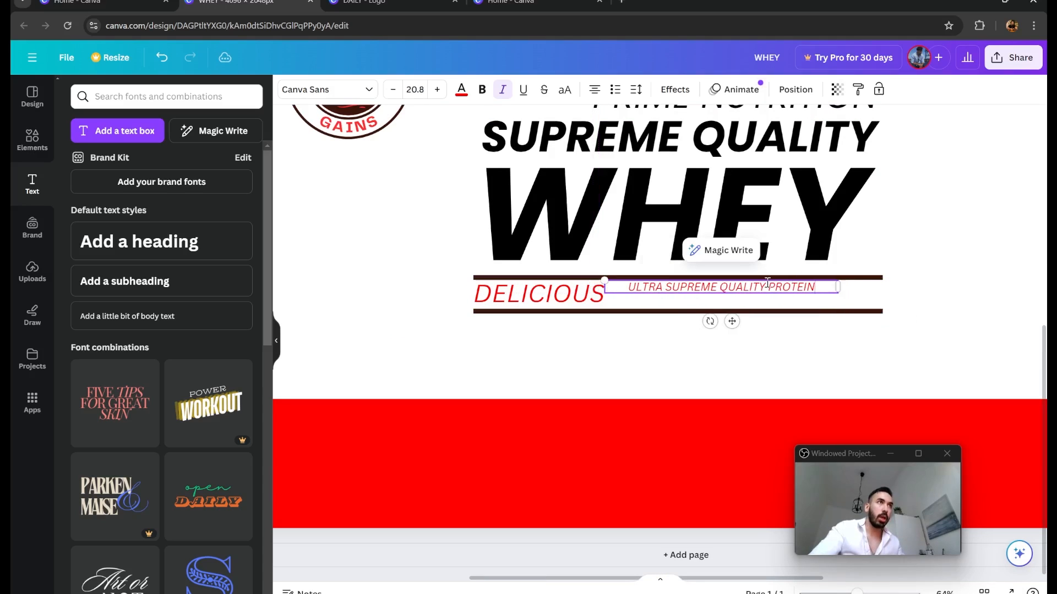
- Set the letter spacing of ULTRA SUPREME QUALITY PROTEIN to 144
{"action": "double_click", "coordinate": [729, 284]}
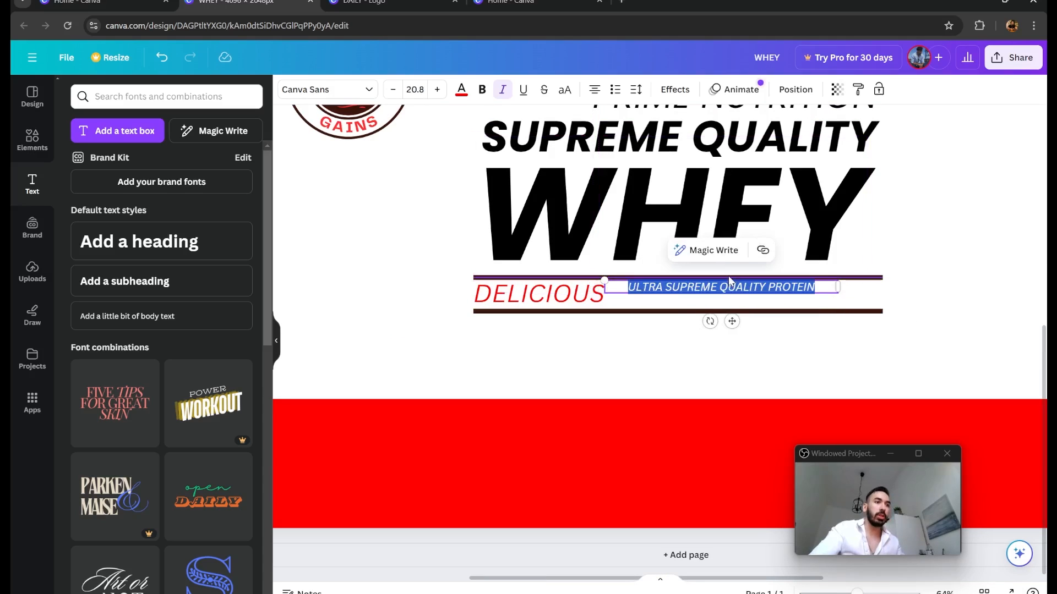
{"action": "left_click", "coordinate": [635, 90]}
{"action": "left_click_drag", "start_coordinate": [664, 139], "coordinate": [680, 143]}
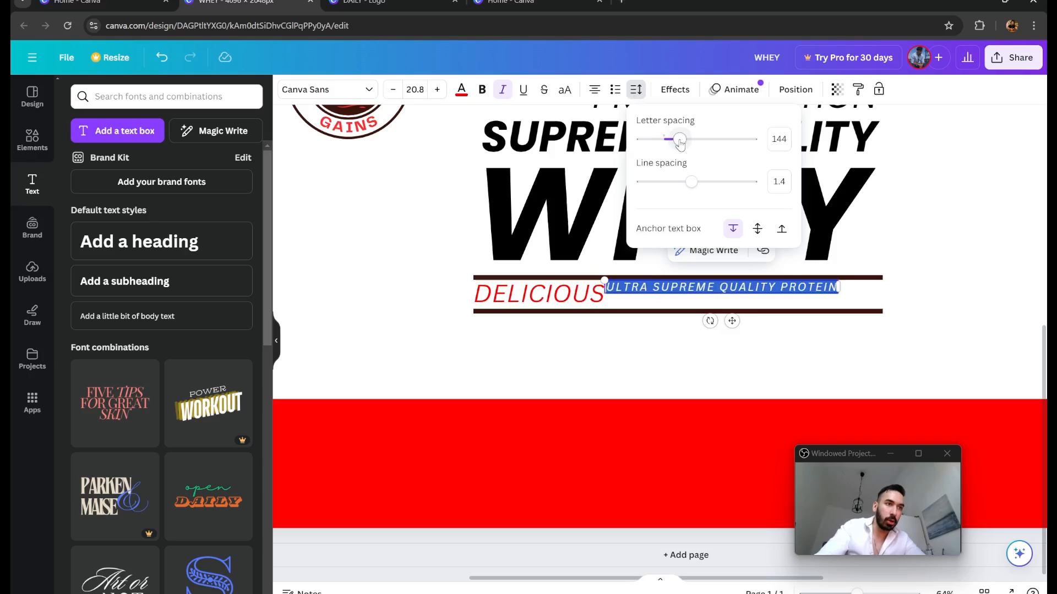
{"action": "left_click", "coordinate": [764, 329]}
- Enlarge ULTRA SUPREME QUALITY PROTEIN to font size 23, fit it between the lines on two rows, and make it bold
{"action": "left_click", "coordinate": [791, 289]}
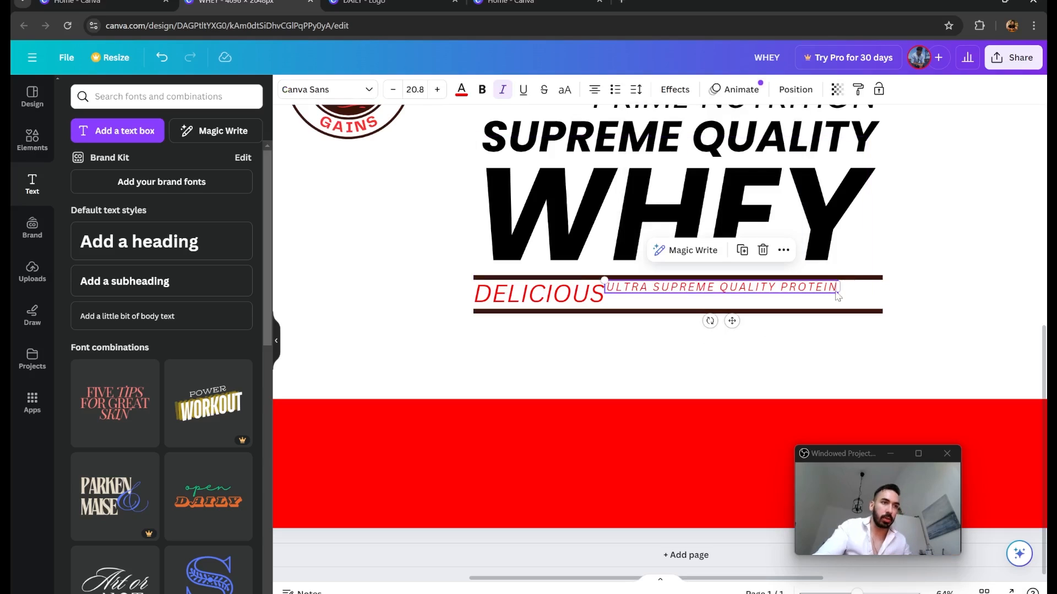
{"action": "left_click", "coordinate": [823, 294]}
{"action": "left_click_drag", "start_coordinate": [606, 281], "coordinate": [593, 279]}
{"action": "left_click_drag", "start_coordinate": [675, 287], "coordinate": [684, 287]}
{"action": "left_click_drag", "start_coordinate": [737, 317], "coordinate": [751, 317]}
{"action": "key", "text": "ctrl+a"}
{"action": "left_click", "coordinate": [483, 91]}
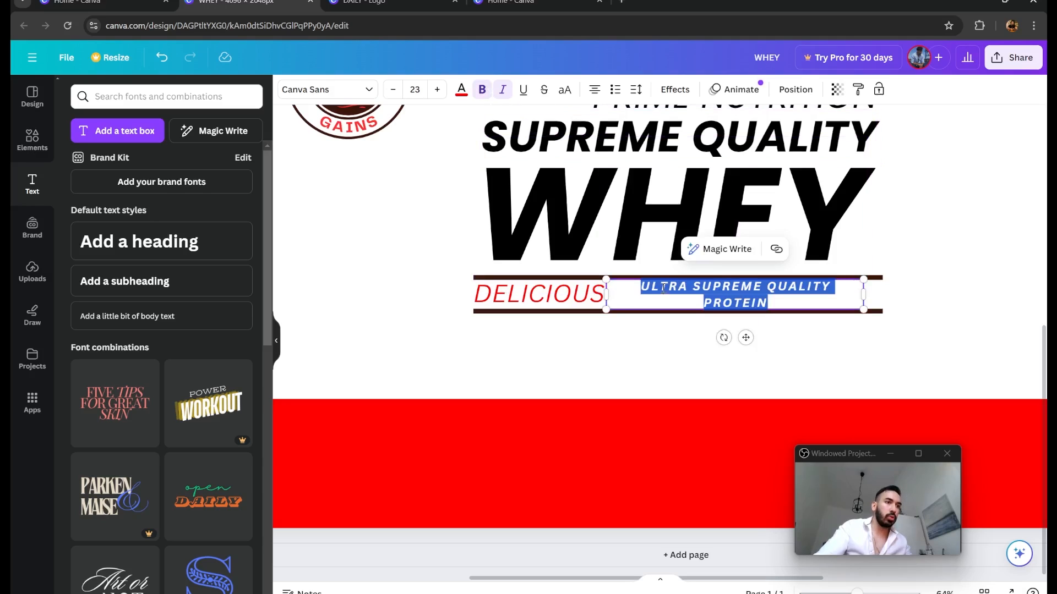
- Widen the ULTRA SUPREME QUALITY PROTEIN text box until it fits on one line and color the text light grey #D2D2D2
{"action": "left_click", "coordinate": [606, 294]}
{"action": "left_click_drag", "start_coordinate": [606, 294], "coordinate": [598, 293]}
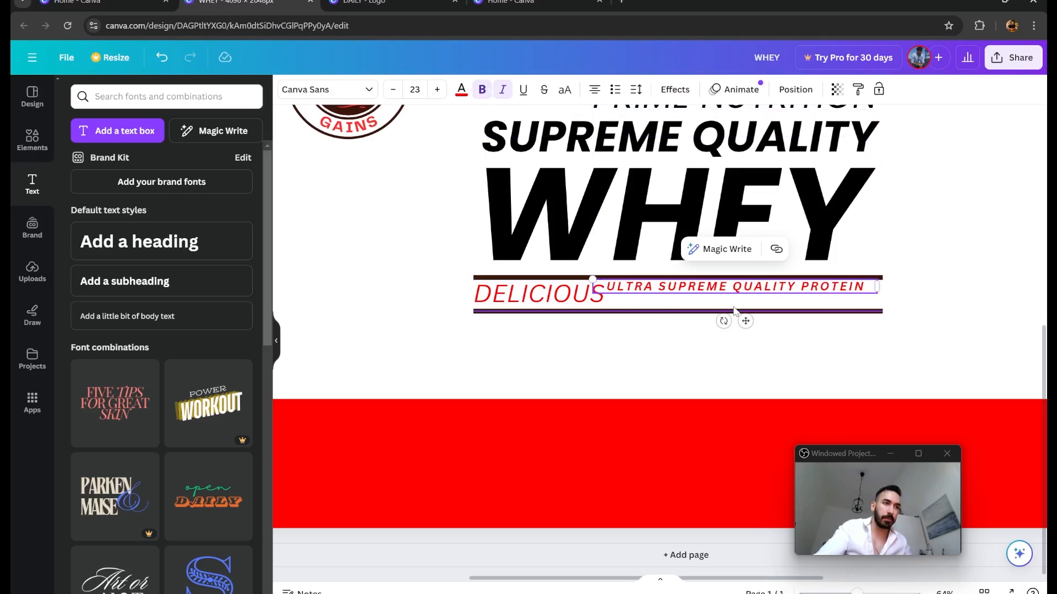
{"action": "left_click", "coordinate": [462, 91]}
{"action": "left_click", "coordinate": [77, 163]}
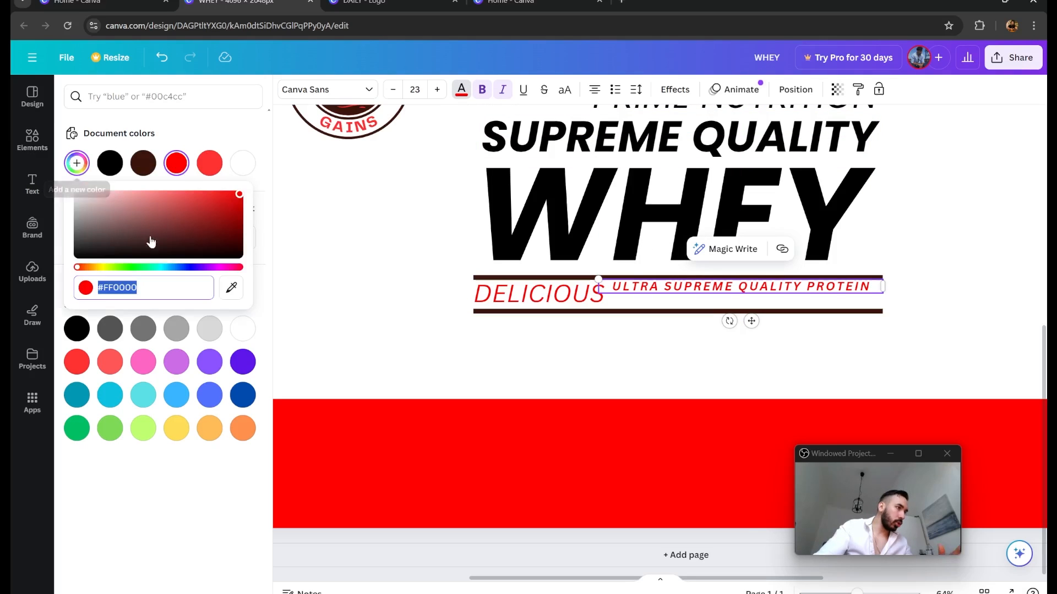
{"action": "left_click_drag", "start_coordinate": [148, 240], "coordinate": [65, 206]}
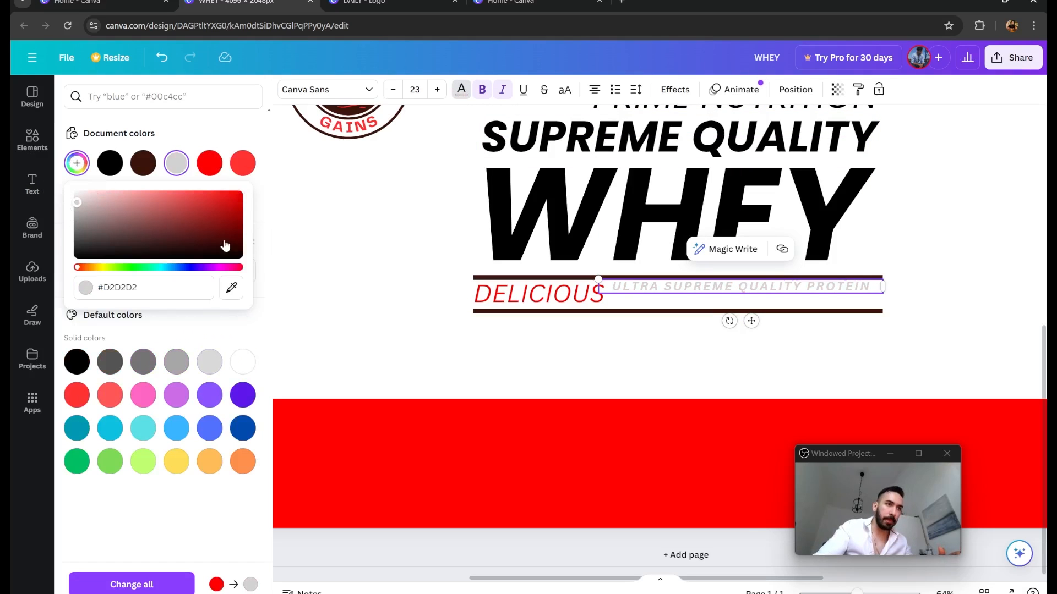
{"action": "left_click", "coordinate": [579, 363]}
- Duplicate the grey tagline directly below itself and change the copy to "RICH IN NUTRIENTS, DIGESTIVE ENZYMES & FILLING"
{"action": "left_click", "coordinate": [665, 288]}
{"action": "left_click", "coordinate": [761, 250]}
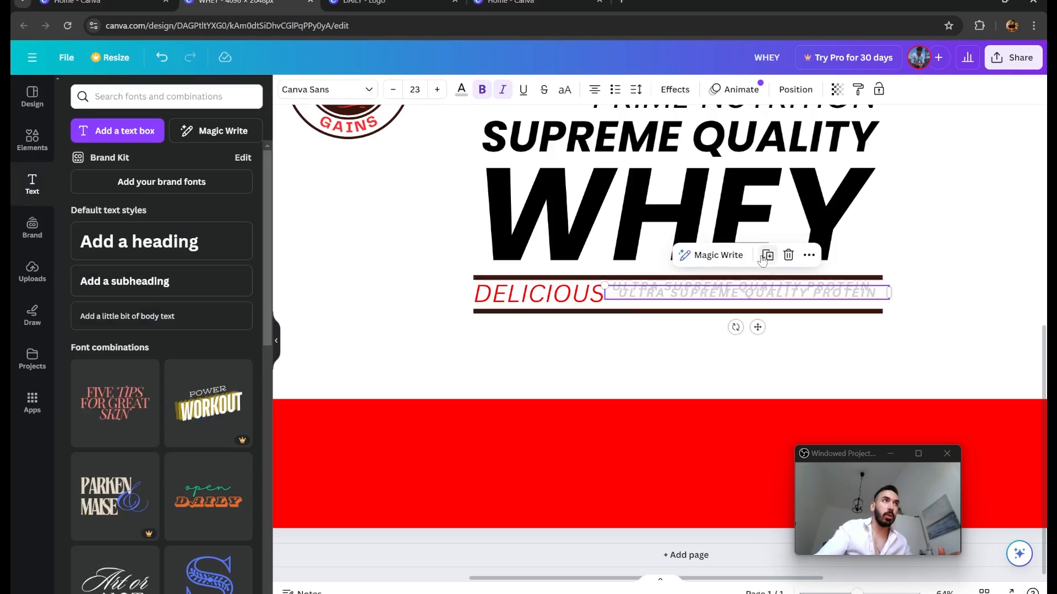
{"action": "left_click_drag", "start_coordinate": [755, 311], "coordinate": [755, 320]}
{"action": "double_click", "coordinate": [691, 314]}
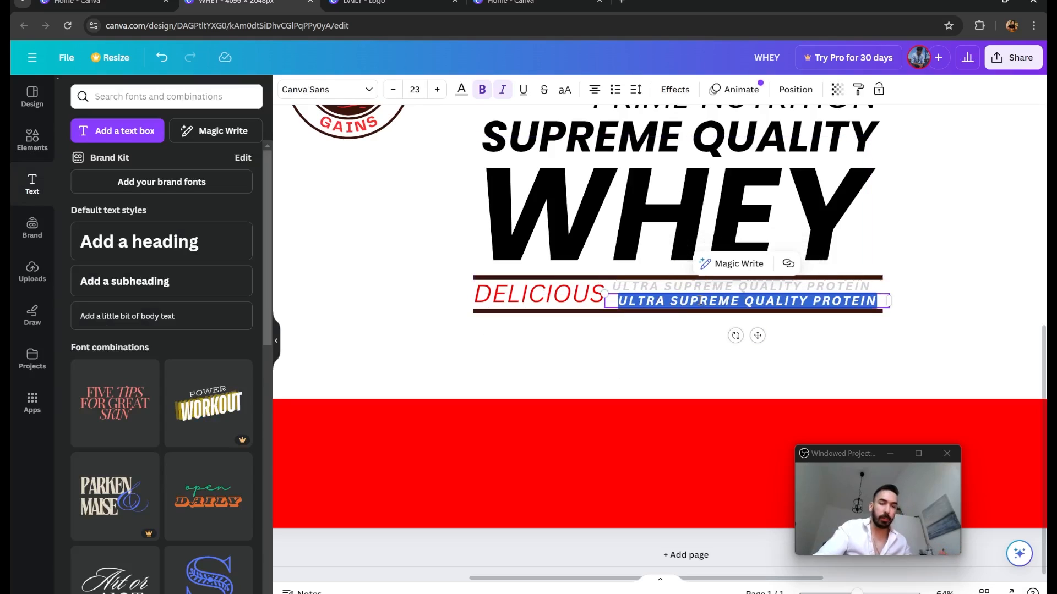
{"action": "type", "text": "RICH IN NUT"}
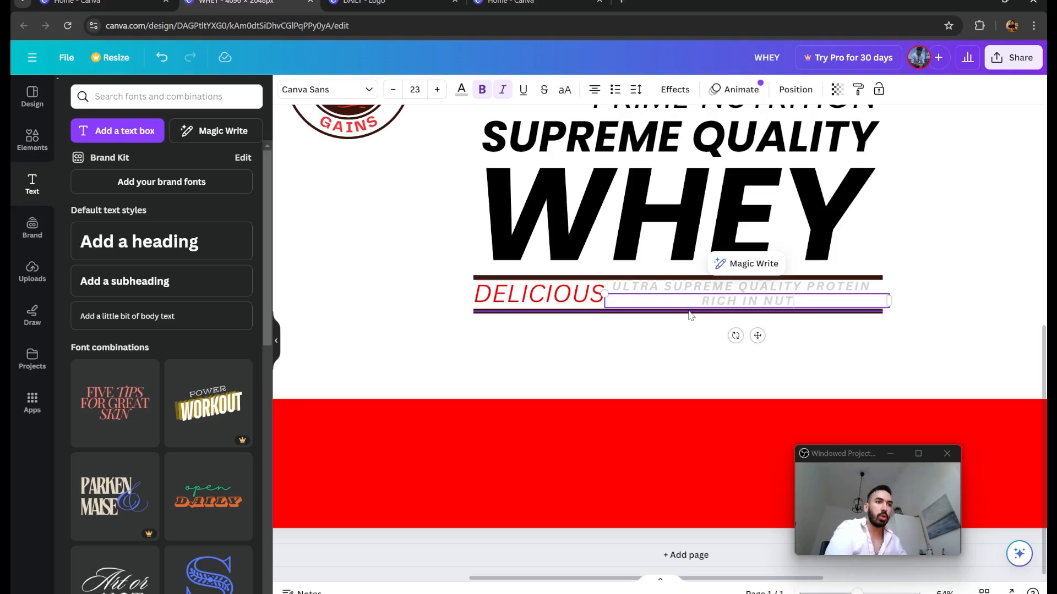
{"action": "type", "text": "RIENTS, DI"}
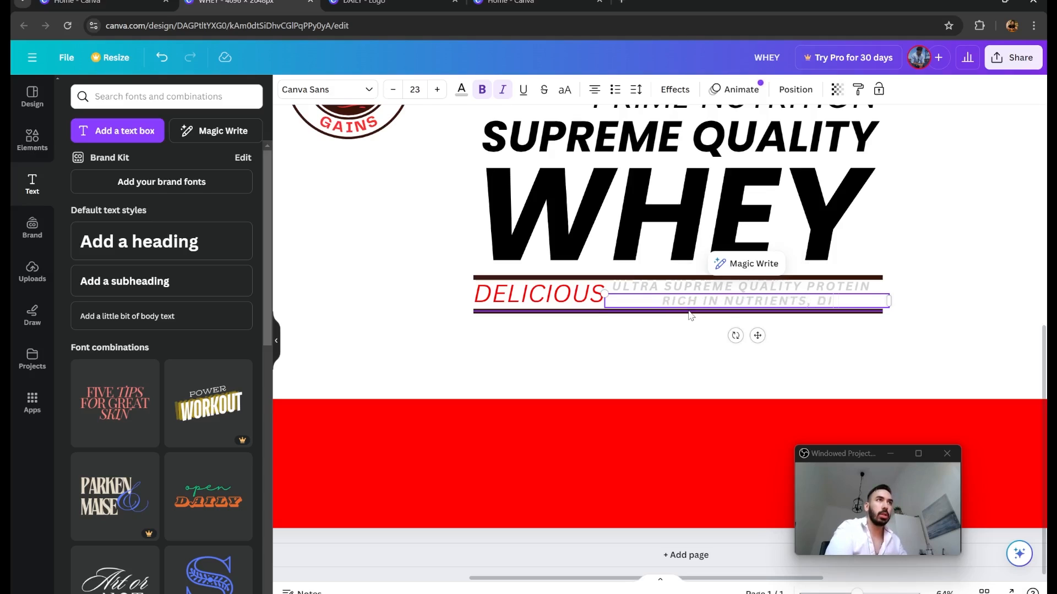
{"action": "type", "text": "GESTIVE ENZYMES & FILLING"}
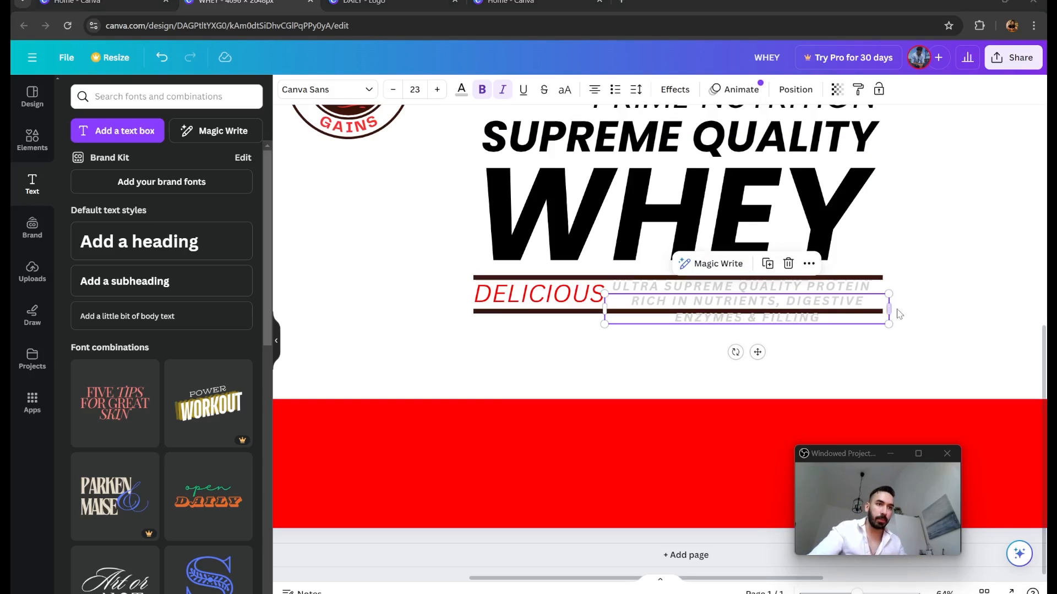
- Widen the new tagline's text box and remove "& FILLING" from its end
{"action": "left_click_drag", "start_coordinate": [889, 310], "coordinate": [972, 309]}
{"action": "key", "text": "Return"}
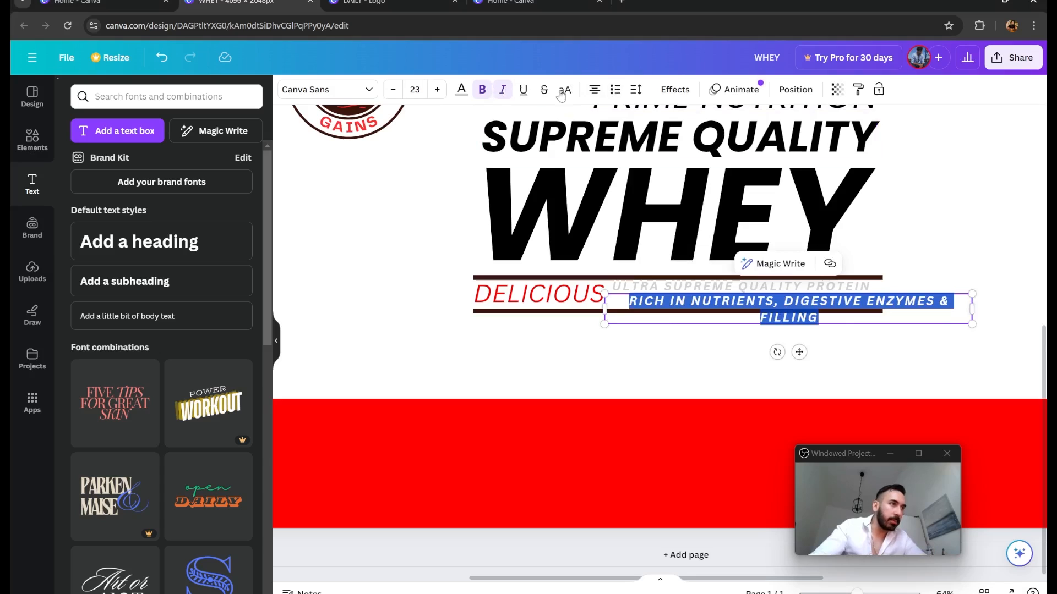
{"action": "left_click", "coordinate": [635, 90]}
{"action": "left_click", "coordinate": [822, 318]}
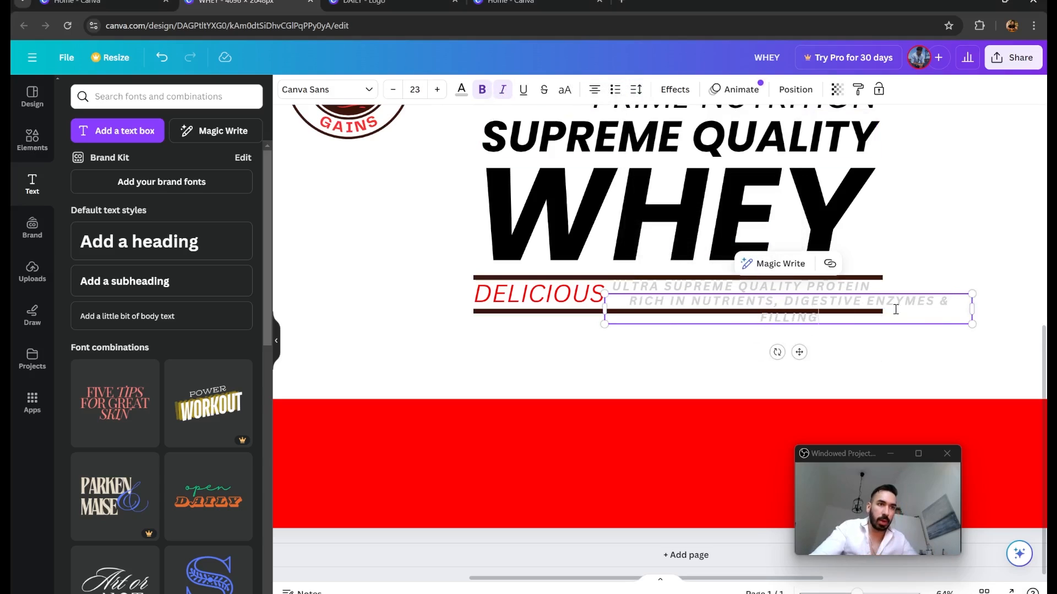
{"action": "left_click_drag", "start_coordinate": [896, 310], "coordinate": [940, 302]}
{"action": "key", "text": "BackSpace"}
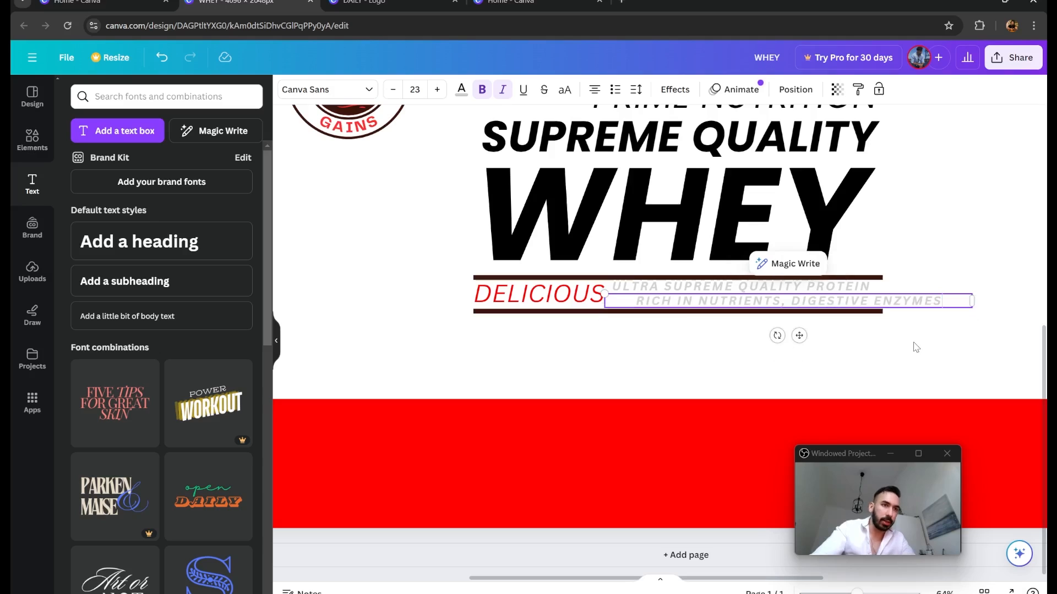
- Shrink the RICH IN NUTRIENTS, DIGESTIVE ENZYMES line to match the width of the tagline above and align it underneath
{"action": "left_click_drag", "start_coordinate": [821, 303], "coordinate": [796, 302]}
{"action": "left_click_drag", "start_coordinate": [576, 293], "coordinate": [641, 301]}
{"action": "left_click", "coordinate": [630, 373]}
{"action": "left_click", "coordinate": [877, 366]}
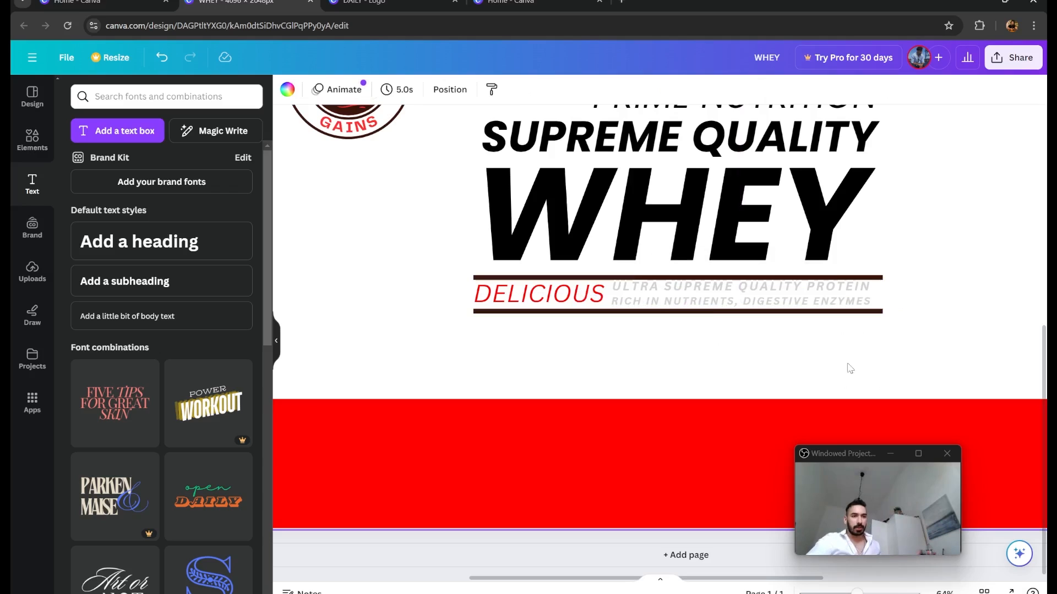
- Compare the font sizes of the two grey taglines and review the overall label layout
{"action": "left_click", "coordinate": [651, 304]}
{"action": "left_click", "coordinate": [690, 288]}
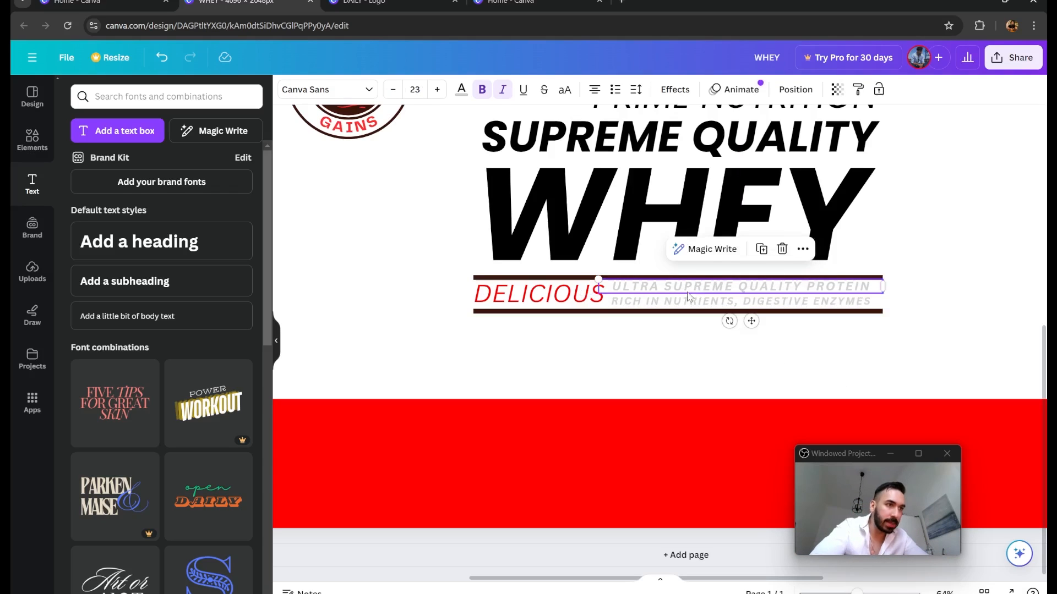
{"action": "left_click", "coordinate": [688, 300]}
{"action": "scroll", "coordinate": [620, 351], "scroll_direction": "right", "scroll_amount": 2}
{"action": "scroll", "coordinate": [620, 351], "scroll_direction": "left", "scroll_amount": 1}
{"action": "scroll", "coordinate": [621, 352], "scroll_direction": "down", "scroll_amount": 2}
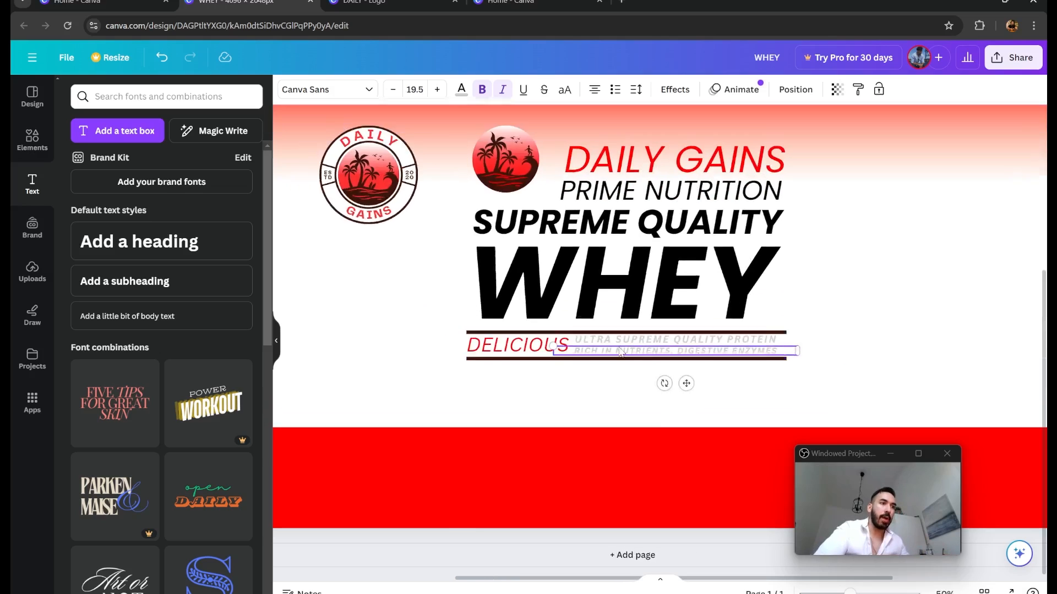
{"action": "scroll", "coordinate": [621, 351], "scroll_direction": "down", "scroll_amount": 1}
{"action": "left_click", "coordinate": [474, 362]}
{"action": "scroll", "coordinate": [487, 364], "scroll_direction": "down", "scroll_amount": 2}
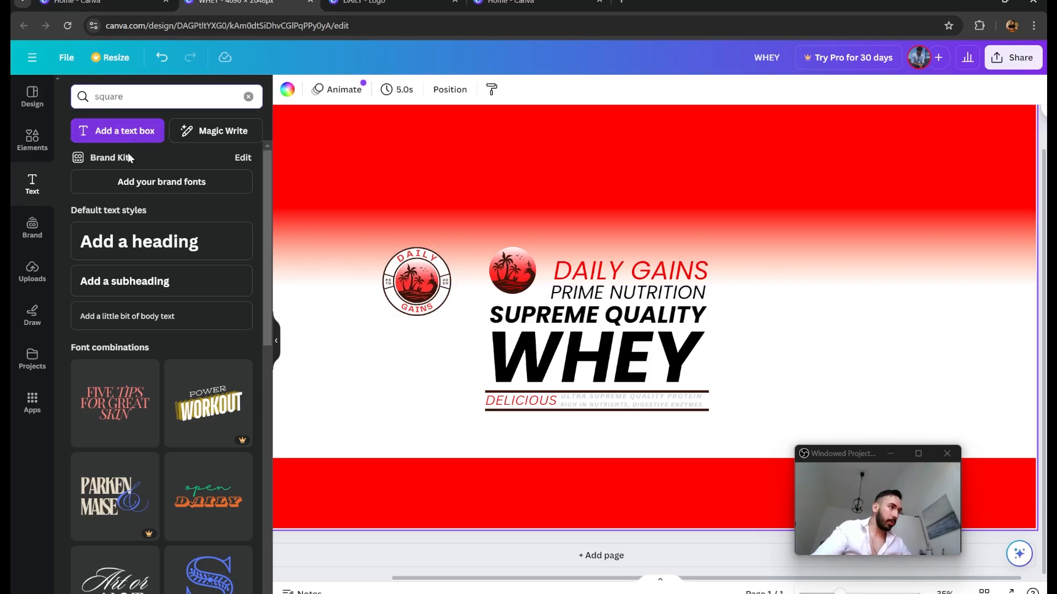
- Search the elements for "rec", add a Rectangle shape and place it below the round Daily Gains logo
{"action": "left_click", "coordinate": [32, 139]}
{"action": "left_click", "coordinate": [141, 98]}
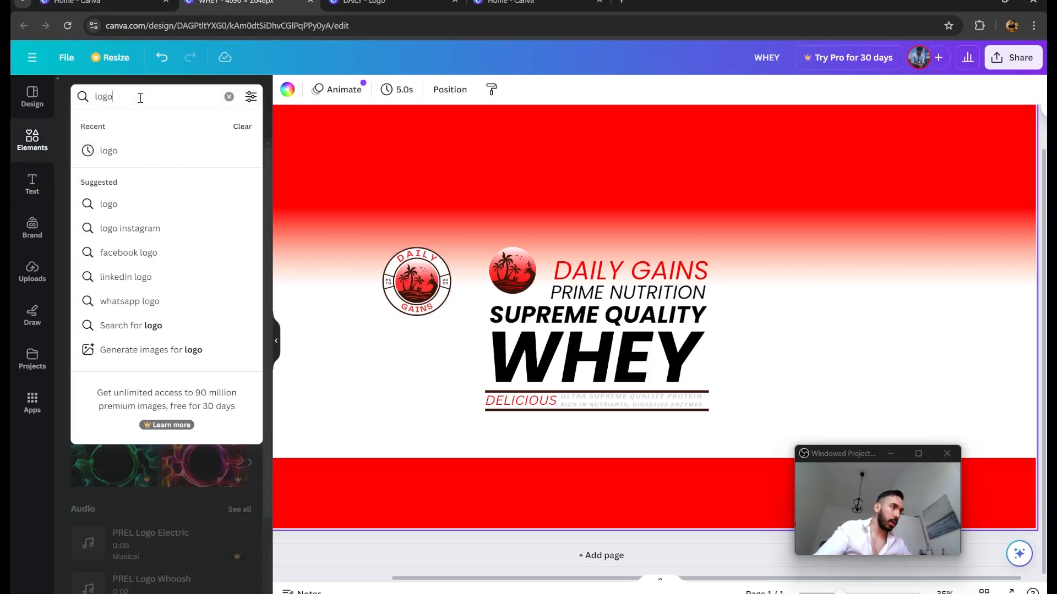
{"action": "key", "text": "BackSpace"}
{"action": "type", "text": "rec"}
{"action": "key", "text": "Down"}
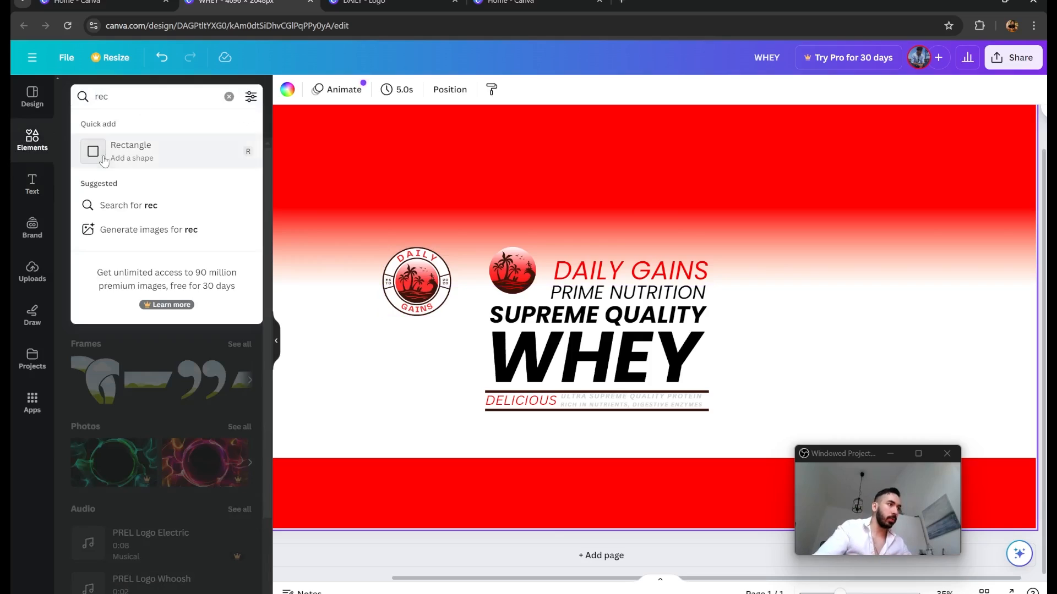
{"action": "key", "text": "Return"}
{"action": "left_click_drag", "start_coordinate": [566, 287], "coordinate": [383, 354]}
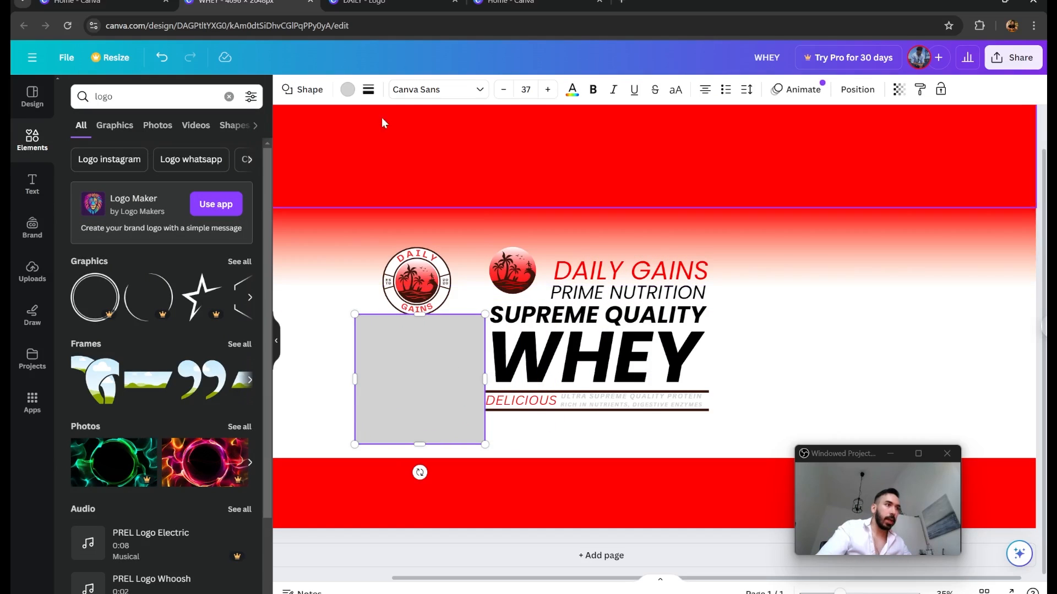
- Fill the rectangle with white, give it a thick black border and shrink it to a small box
{"action": "left_click", "coordinate": [347, 89]}
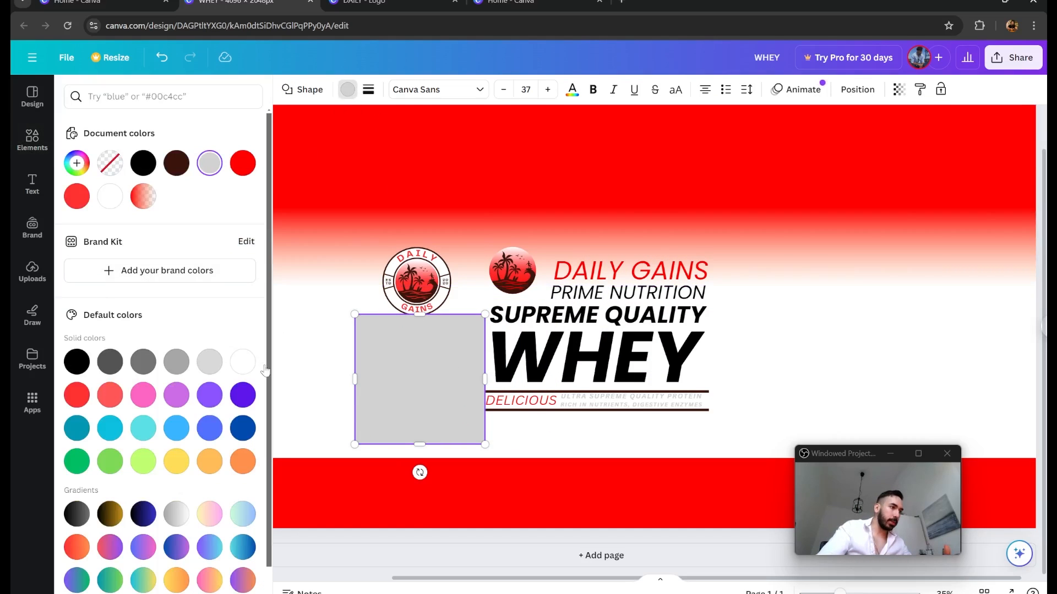
{"action": "left_click", "coordinate": [243, 362]}
{"action": "left_click", "coordinate": [369, 89]}
{"action": "left_click_drag", "start_coordinate": [375, 168], "coordinate": [408, 168]}
{"action": "left_click_drag", "start_coordinate": [484, 312], "coordinate": [397, 389]}
- Scale down the whole central block of logo, titles and taglines slightly and move it up
{"action": "left_click_drag", "start_coordinate": [477, 411], "coordinate": [612, 271]}
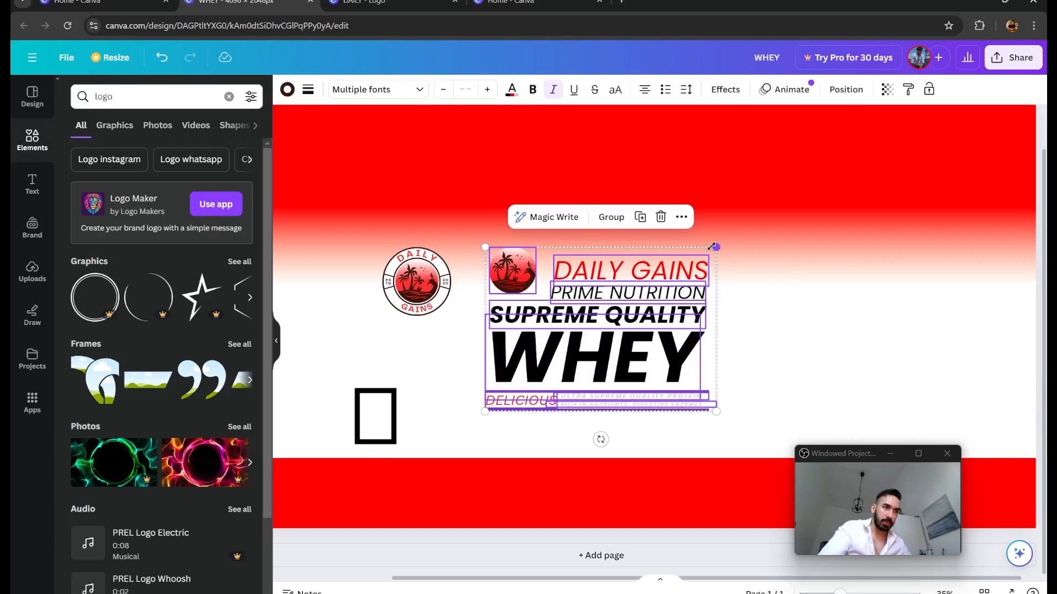
{"action": "left_click_drag", "start_coordinate": [716, 247], "coordinate": [698, 259]}
{"action": "left_click_drag", "start_coordinate": [599, 350], "coordinate": [599, 337]}
- Make the box a small square with a thinner border, placed just below the lower brown line and flush with its start
{"action": "left_click_drag", "start_coordinate": [386, 416], "coordinate": [473, 427]}
{"action": "scroll", "coordinate": [502, 436], "scroll_direction": "up", "scroll_amount": 3}
{"action": "scroll", "coordinate": [505, 440], "scroll_direction": "up", "scroll_amount": 5}
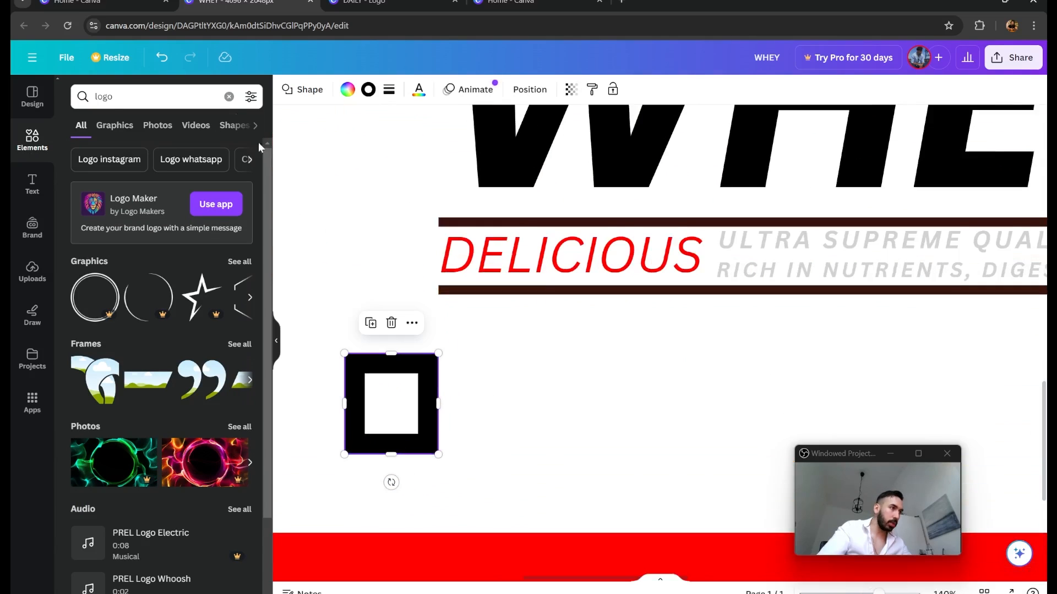
{"action": "left_click", "coordinate": [390, 90]}
{"action": "left_click_drag", "start_coordinate": [430, 170], "coordinate": [404, 168]}
{"action": "left_click_drag", "start_coordinate": [438, 352], "coordinate": [467, 378]}
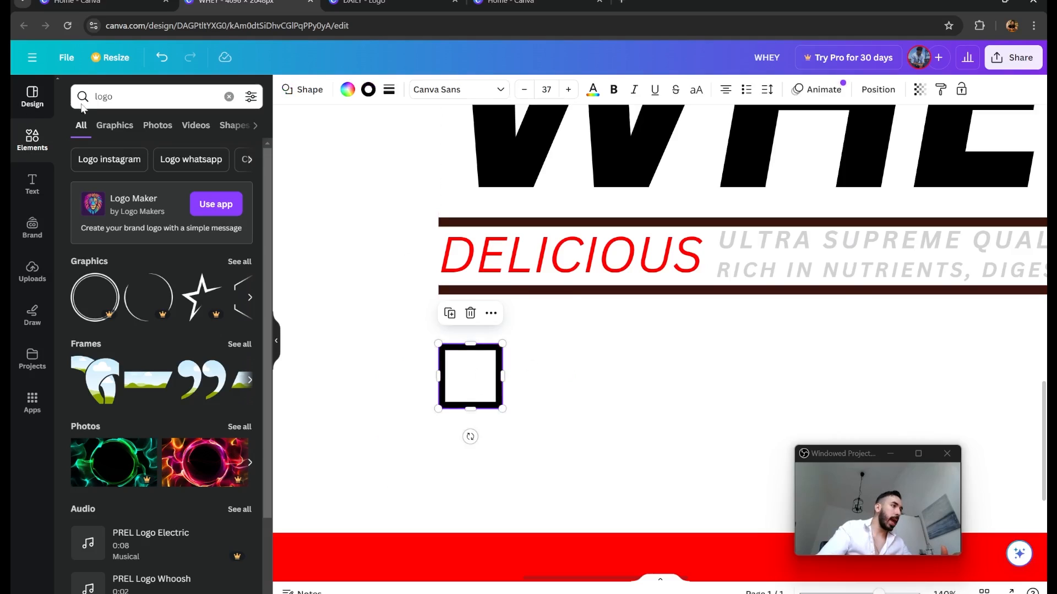
- Search the elements for "check" and add the plain green check mark graphic to the label
{"action": "left_click", "coordinate": [135, 98]}
{"action": "type", "text": "check"}
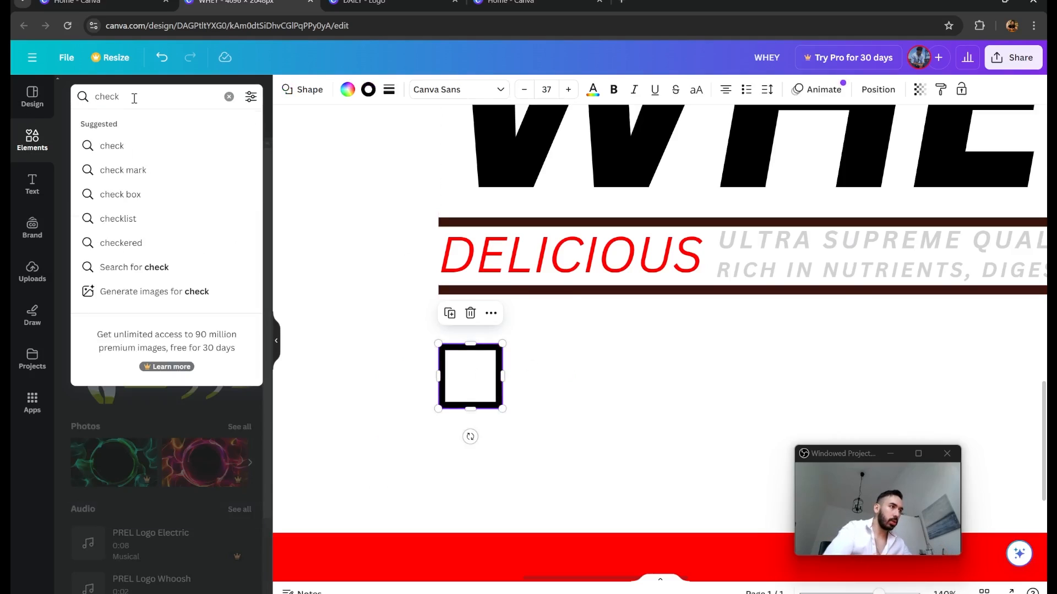
{"action": "key", "text": "Return"}
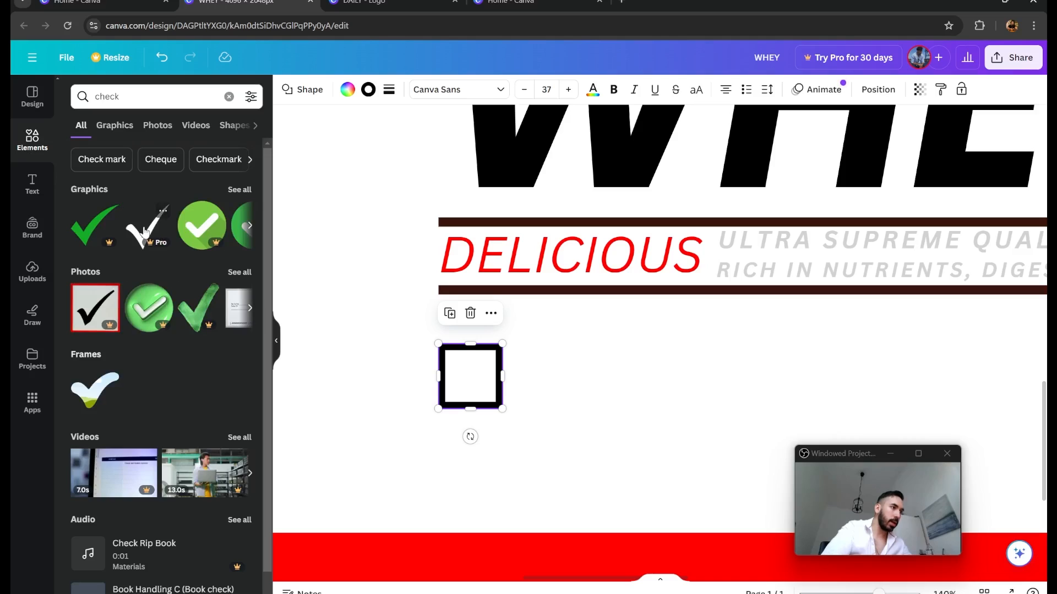
{"action": "scroll", "coordinate": [144, 231], "scroll_direction": "right", "scroll_amount": 2}
{"action": "scroll", "coordinate": [160, 222], "scroll_direction": "right", "scroll_amount": 4}
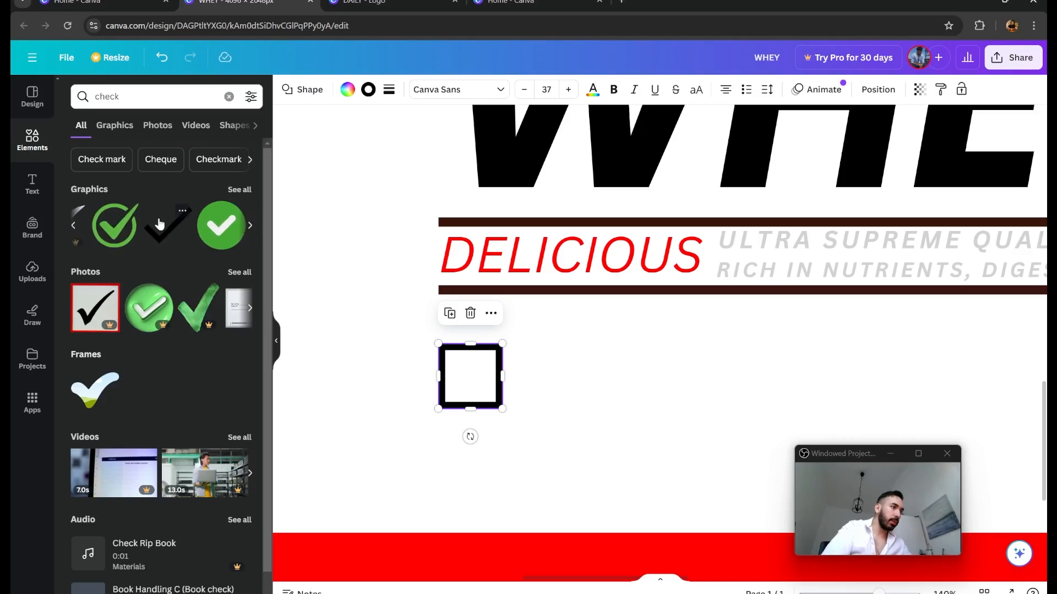
{"action": "left_click_drag", "start_coordinate": [175, 231], "coordinate": [382, 154]}
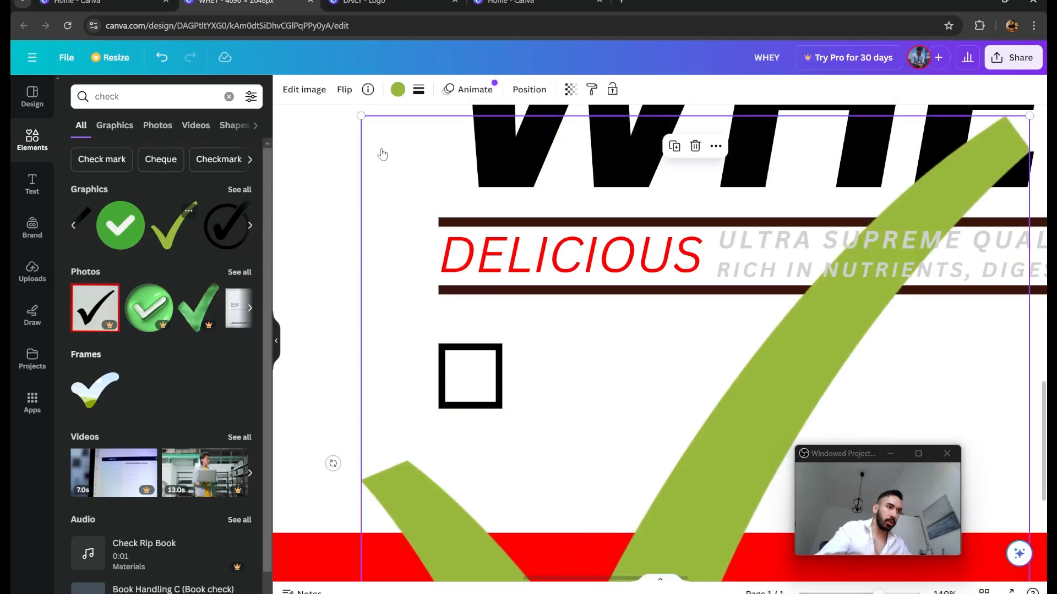
- Shrink the check mark to about the size of the small square and position it over the square
{"action": "scroll", "coordinate": [434, 206], "scroll_direction": "down", "scroll_amount": 5}
{"action": "scroll", "coordinate": [490, 283], "scroll_direction": "up", "scroll_amount": 1}
{"action": "scroll", "coordinate": [493, 275], "scroll_direction": "down", "scroll_amount": 3}
{"action": "scroll", "coordinate": [493, 275], "scroll_direction": "down", "scroll_amount": 1}
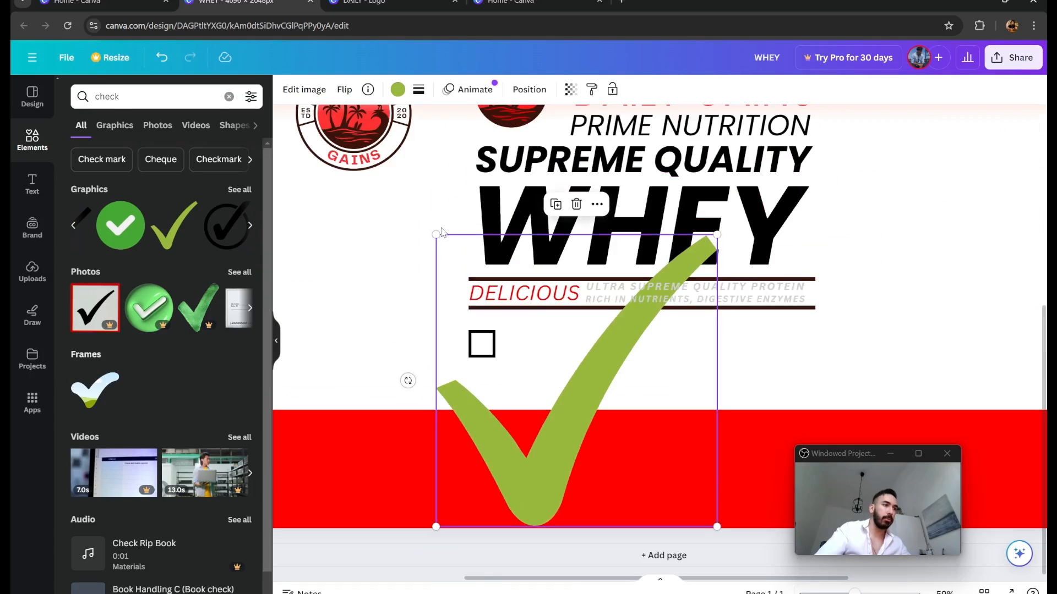
{"action": "left_click_drag", "start_coordinate": [438, 233], "coordinate": [549, 355]}
{"action": "left_click_drag", "start_coordinate": [570, 393], "coordinate": [483, 385]}
{"action": "scroll", "coordinate": [465, 362], "scroll_direction": "up", "scroll_amount": 6}
{"action": "left_click_drag", "start_coordinate": [514, 429], "coordinate": [512, 450]}
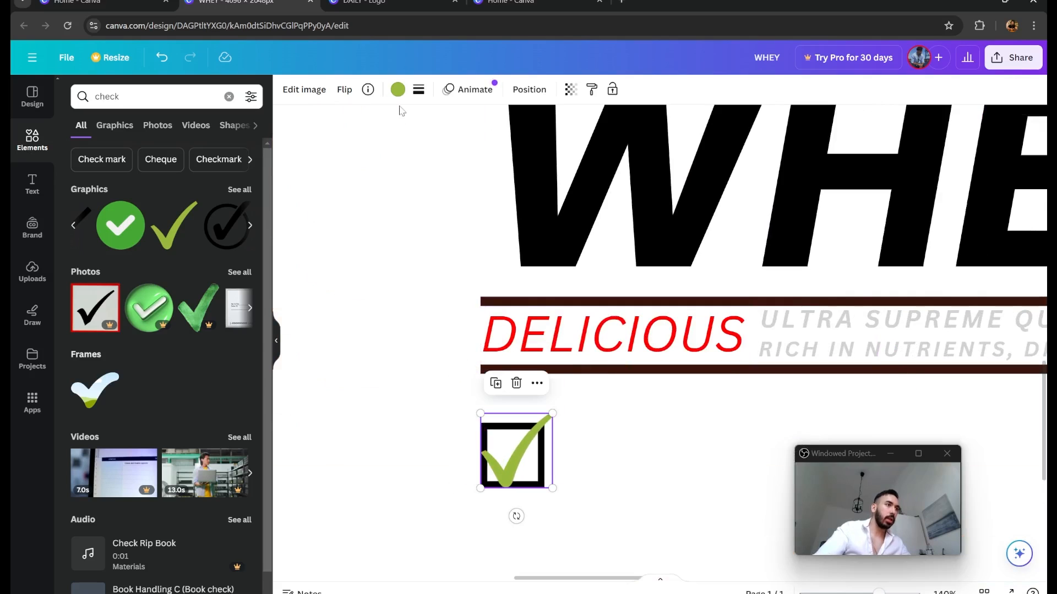
- Color the check mark black and adjust its size and position so its tip extends past the square's corner
{"action": "left_click", "coordinate": [397, 89]}
{"action": "left_click", "coordinate": [113, 160]}
{"action": "mouse_move", "coordinate": [552, 413]}
{"action": "left_mouse_down"}
{"action": "mouse_move", "coordinate": [519, 450]}
{"action": "mouse_move", "coordinate": [557, 397]}
{"action": "left_mouse_up"}
{"action": "left_click", "coordinate": [625, 443]}
- Add a text box reading "Delicious, Clean, Easy-Mixing Formula" below the taglines
{"action": "scroll", "coordinate": [620, 429], "scroll_direction": "down", "scroll_amount": 1}
{"action": "scroll", "coordinate": [621, 429], "scroll_direction": "down", "scroll_amount": 1}
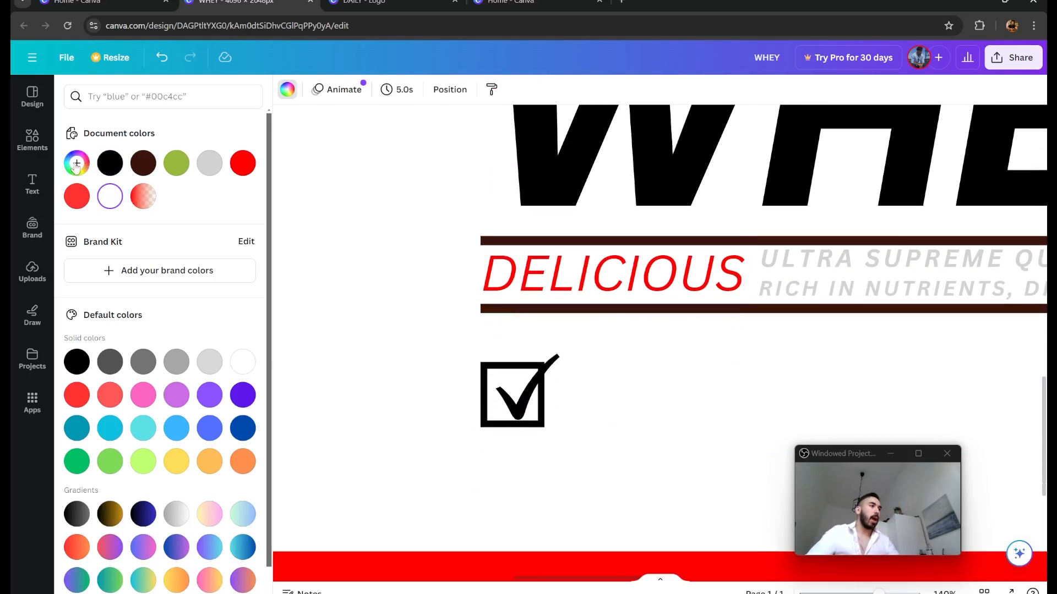
{"action": "left_click", "coordinate": [32, 184]}
{"action": "left_click", "coordinate": [118, 130]}
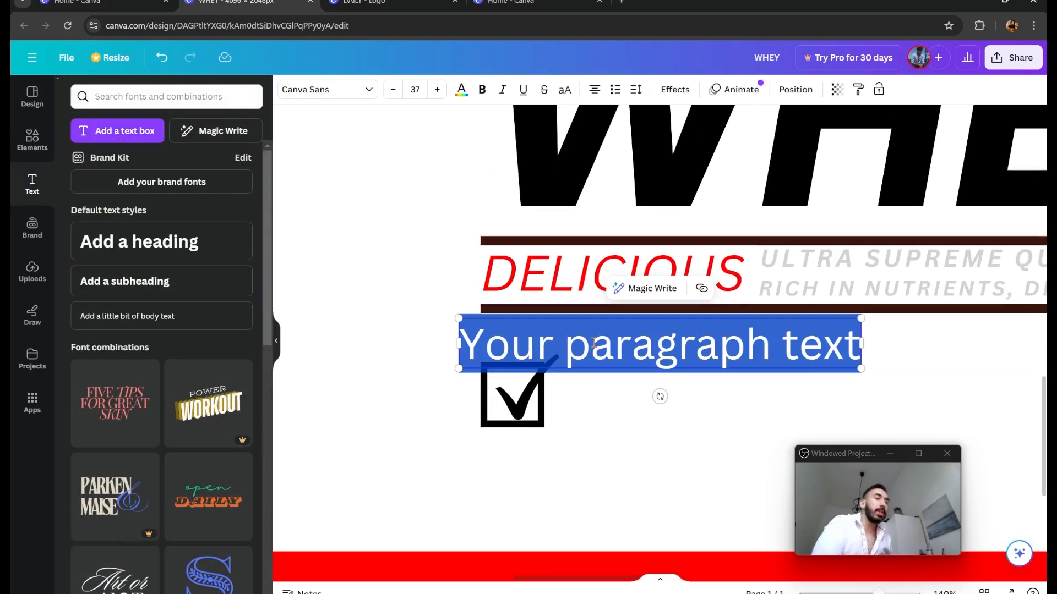
{"action": "type", "text": "Del"}
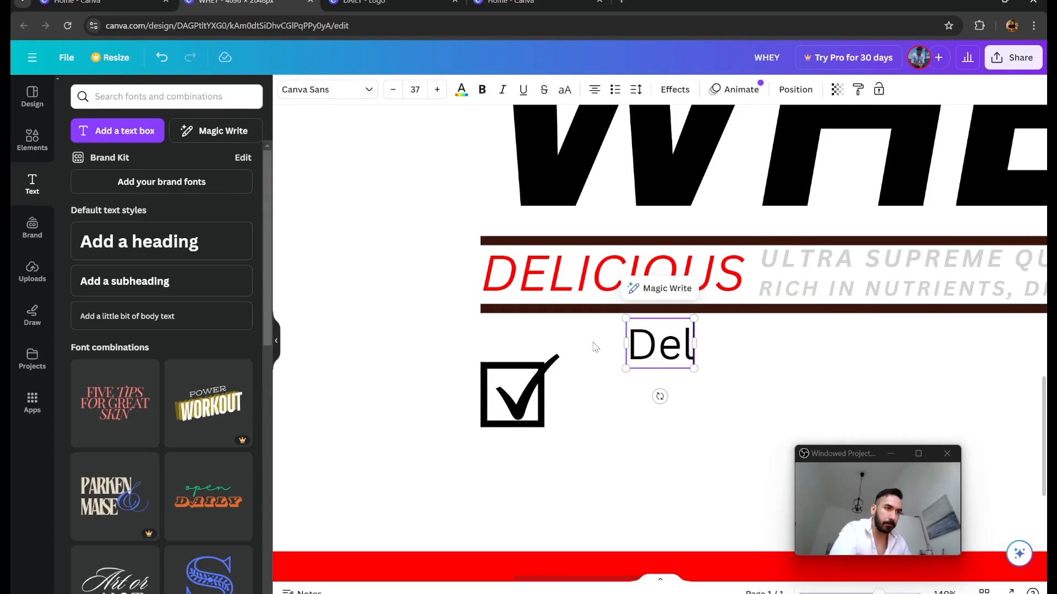
{"action": "type", "text": "icious, Clean,"}
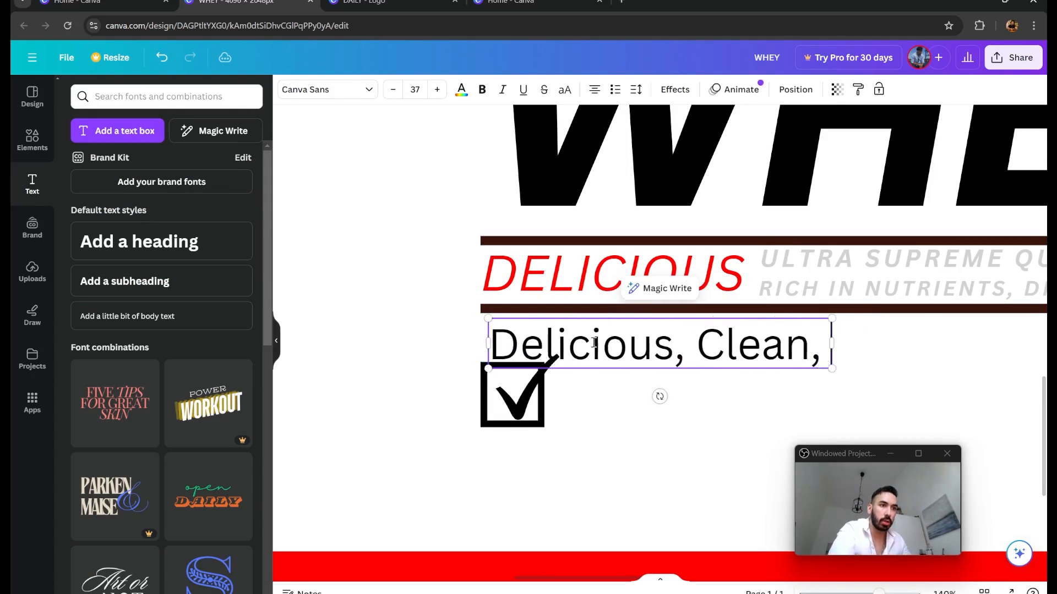
{"action": "type", "text": " Easy-Mixing Formula"}
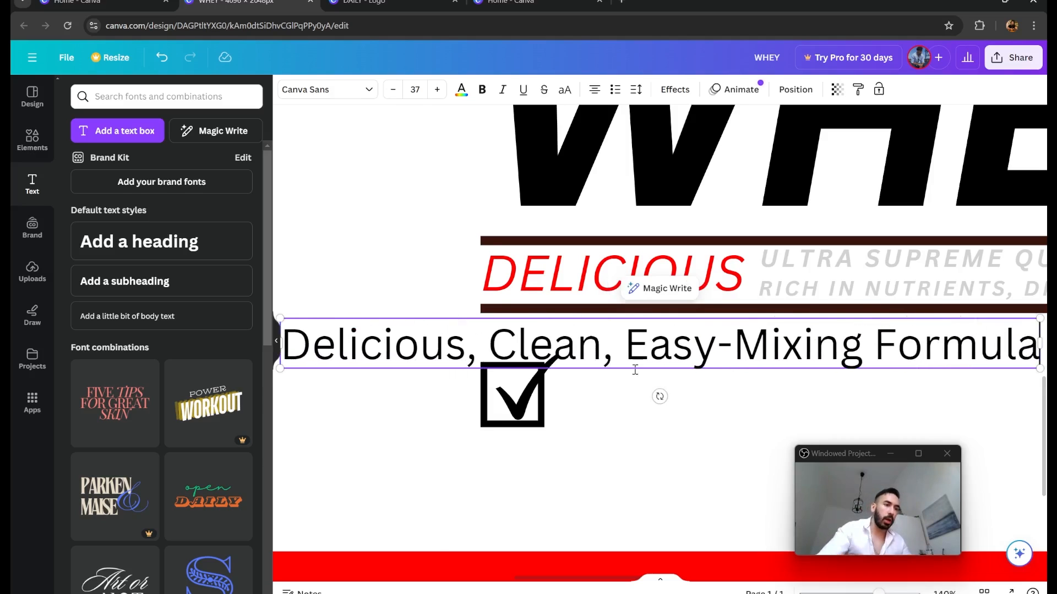
- Shrink the "Delicious, Clean, Easy-Mixing Formula" text and align it with the checkbox as one row below the DELICIOUS tagline
{"action": "scroll", "coordinate": [635, 370], "scroll_direction": "down", "scroll_amount": 5}
{"action": "left_click_drag", "start_coordinate": [443, 325], "coordinate": [506, 329]}
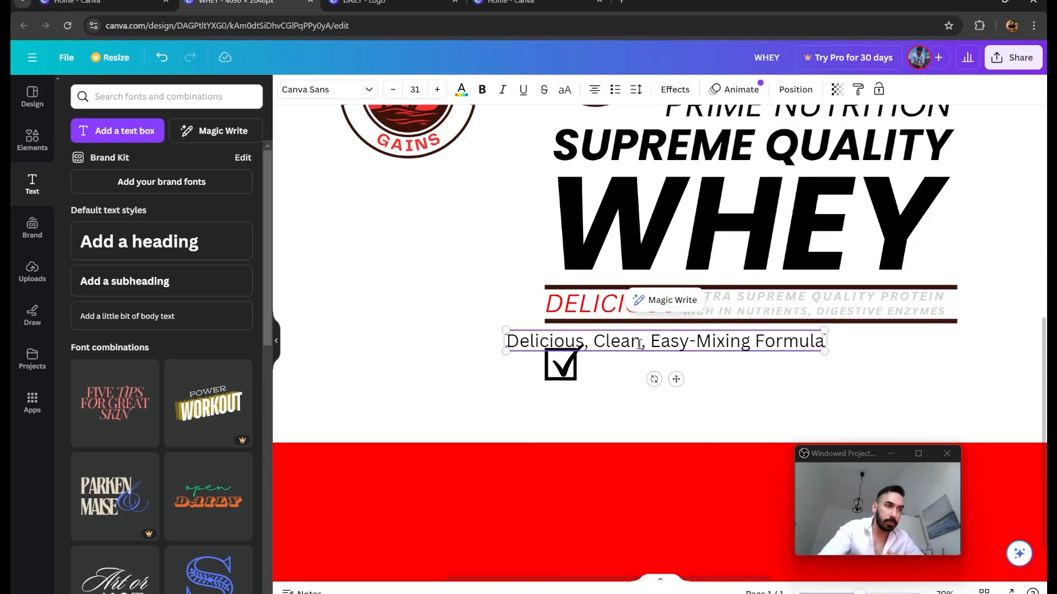
{"action": "left_click_drag", "start_coordinate": [671, 380], "coordinate": [749, 403]}
{"action": "left_click", "coordinate": [870, 401]}
{"action": "left_click_drag", "start_coordinate": [513, 347], "coordinate": [587, 353]}
{"action": "left_click_drag", "start_coordinate": [850, 368], "coordinate": [786, 360]}
{"action": "left_click_drag", "start_coordinate": [451, 340], "coordinate": [602, 361]}
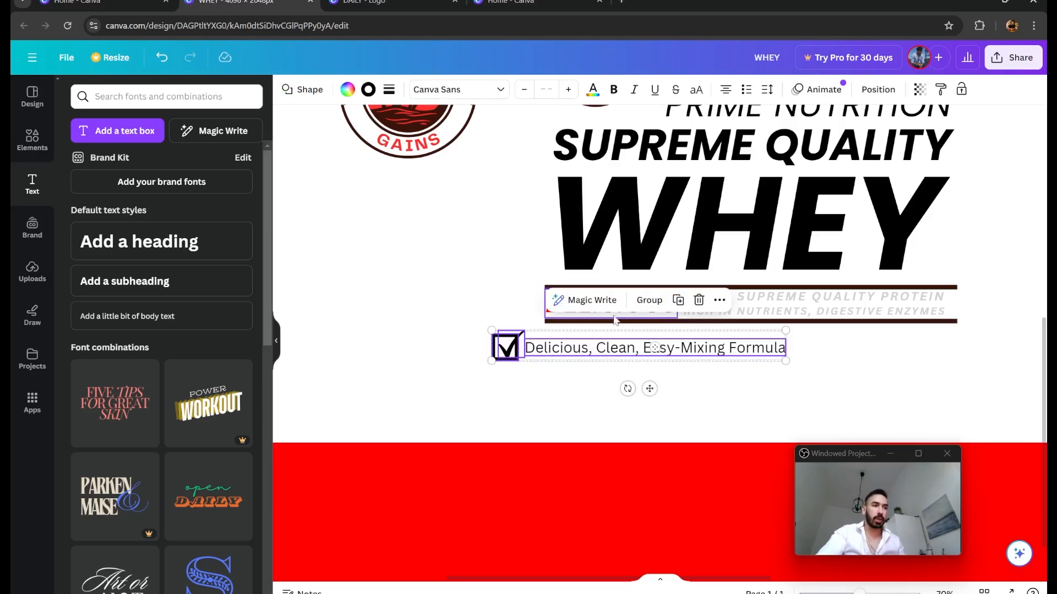
{"action": "key", "text": "Delete"}
{"action": "left_click", "coordinate": [642, 357]}
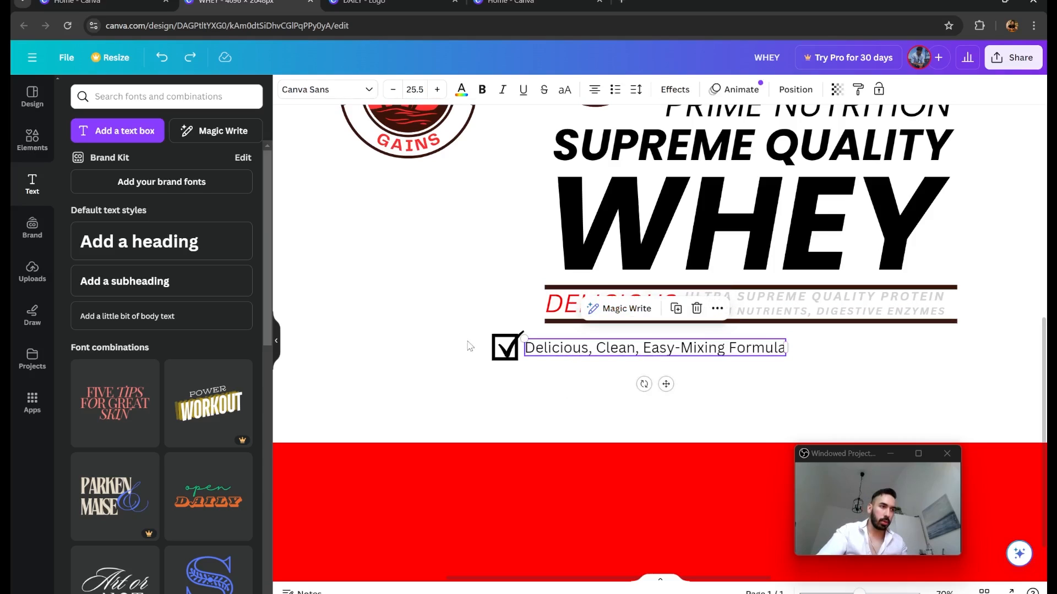
- Duplicate the checkbox and text row twice beneath itself and scale the three-row list down slightly
{"action": "left_click_drag", "start_coordinate": [441, 331], "coordinate": [565, 375]}
{"action": "left_click", "coordinate": [679, 301]}
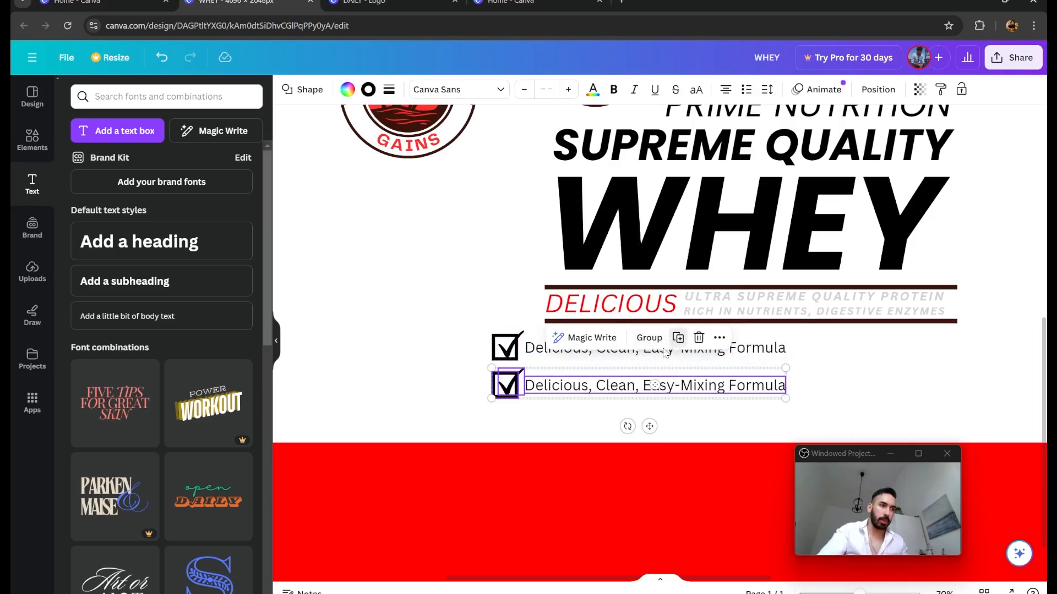
{"action": "left_click", "coordinate": [678, 337]}
{"action": "left_click_drag", "start_coordinate": [461, 332], "coordinate": [734, 418]}
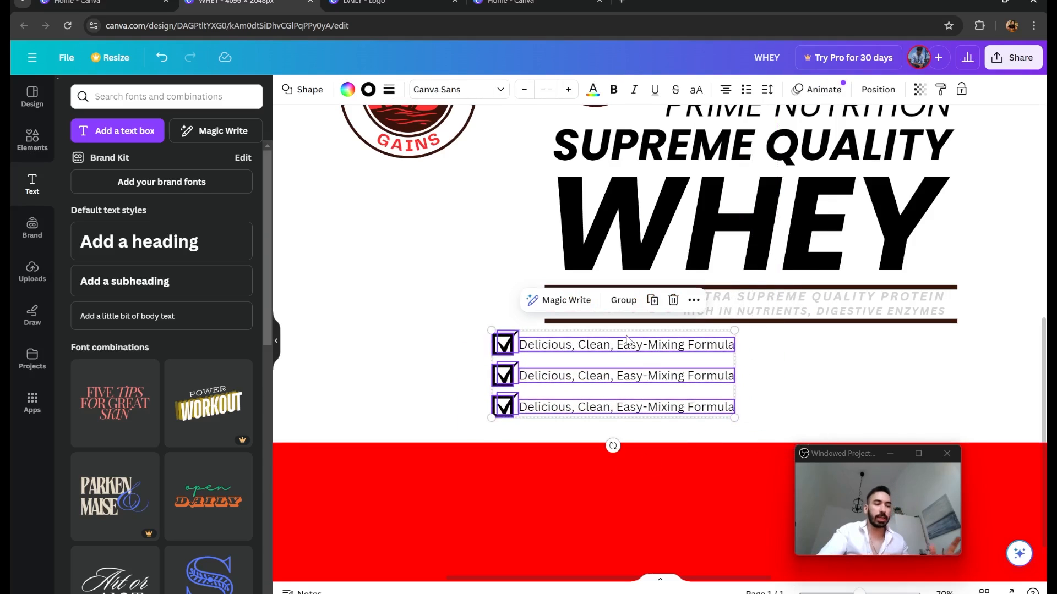
{"action": "left_click", "coordinate": [455, 359]}
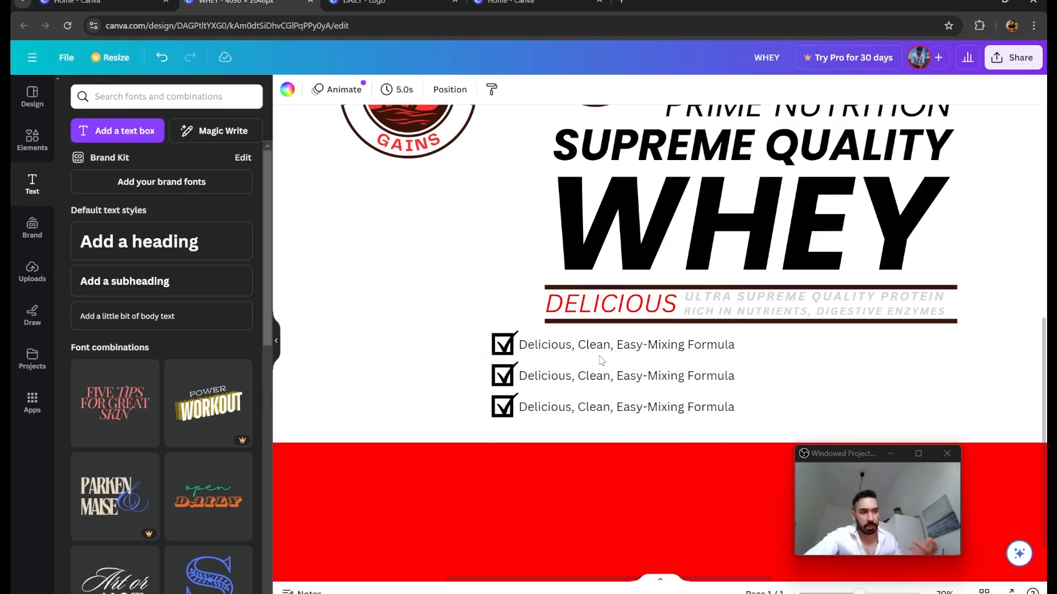
- Add a text box reading "5g" and place it beside the check-marked list, on the side below the round logo
{"action": "scroll", "coordinate": [804, 319], "scroll_direction": "down", "scroll_amount": 1}
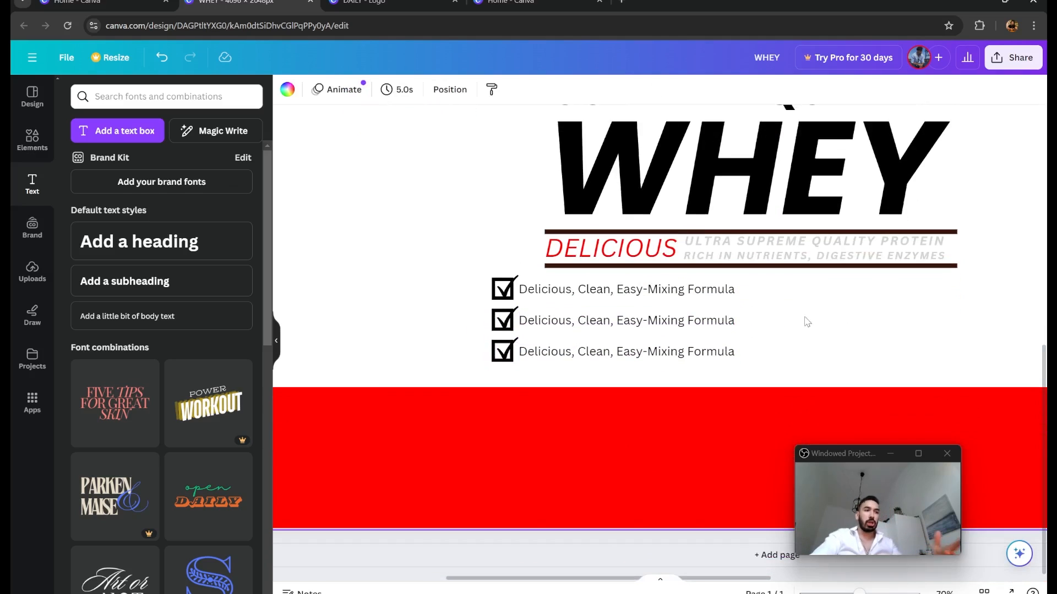
{"action": "scroll", "coordinate": [638, 337], "scroll_direction": "up", "scroll_amount": 1}
{"action": "scroll", "coordinate": [650, 341], "scroll_direction": "down", "scroll_amount": 2}
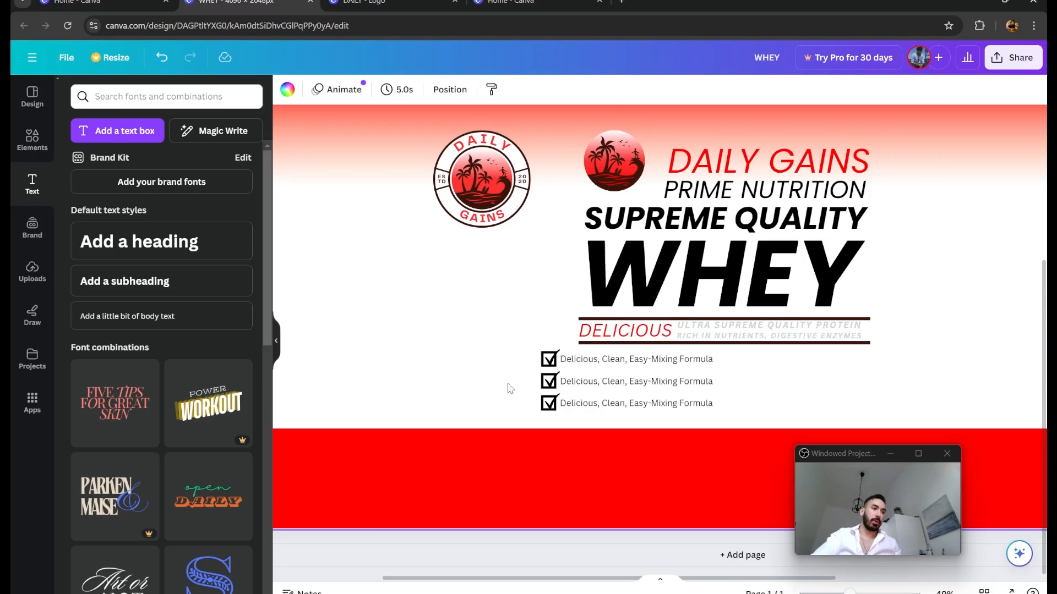
{"action": "scroll", "coordinate": [508, 388], "scroll_direction": "up", "scroll_amount": 1}
{"action": "left_click", "coordinate": [95, 137]}
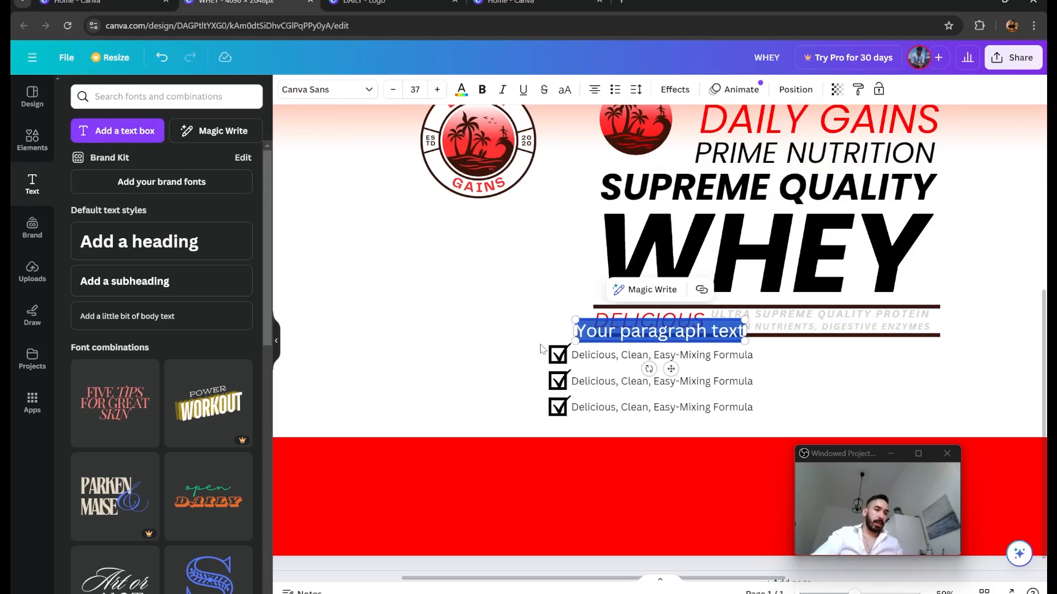
{"action": "type", "text": "5"}
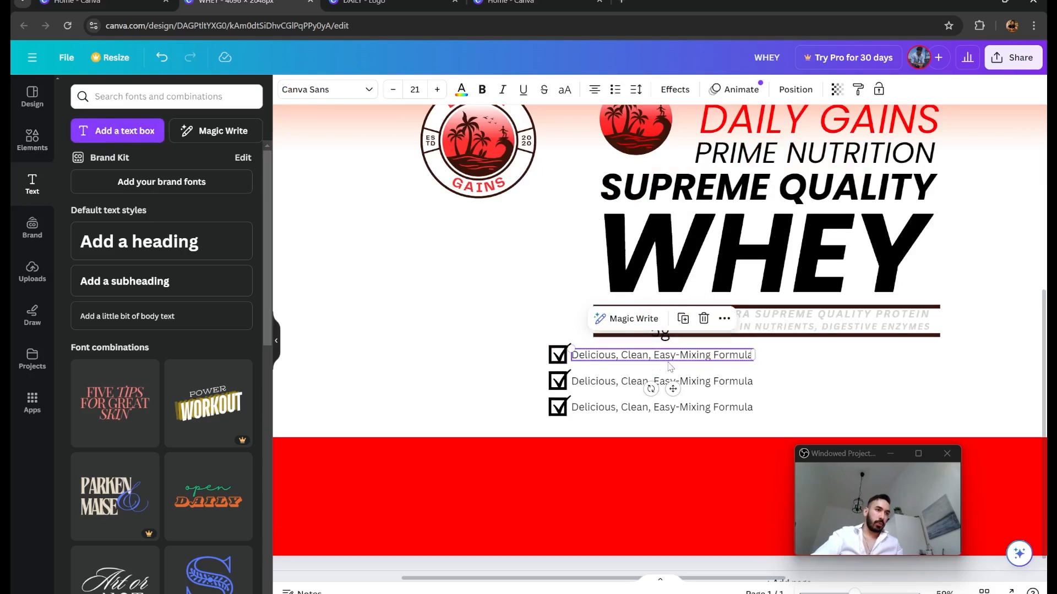
{"action": "type", "text": "g"}
{"action": "left_click_drag", "start_coordinate": [670, 368], "coordinate": [497, 405]}
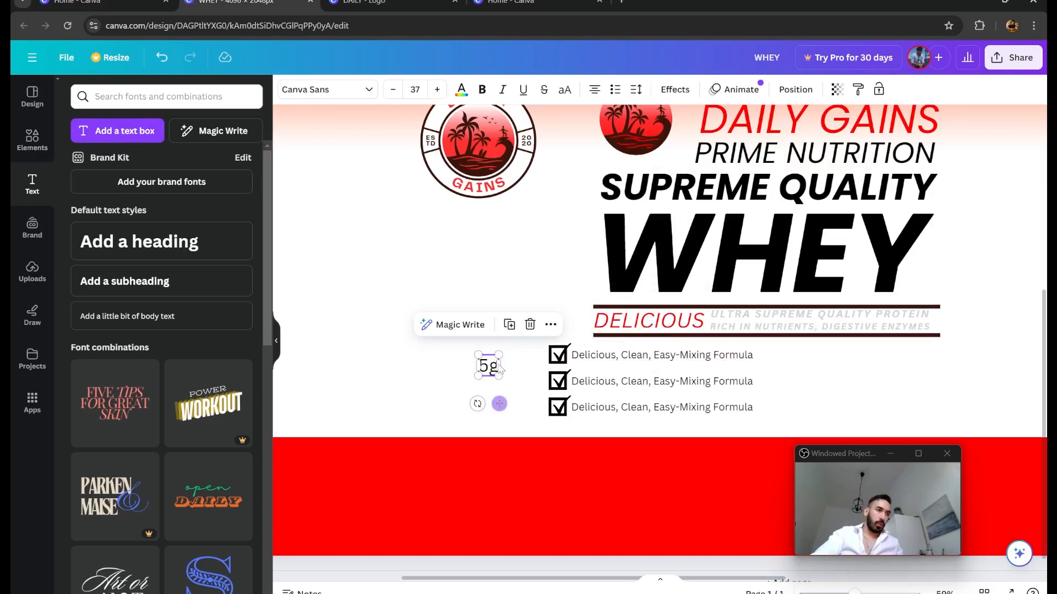
- Duplicate the 5g text, change the copy to "25g" and line it up to the left of 5g
{"action": "left_click", "coordinate": [509, 324]}
{"action": "double_click", "coordinate": [418, 369]}
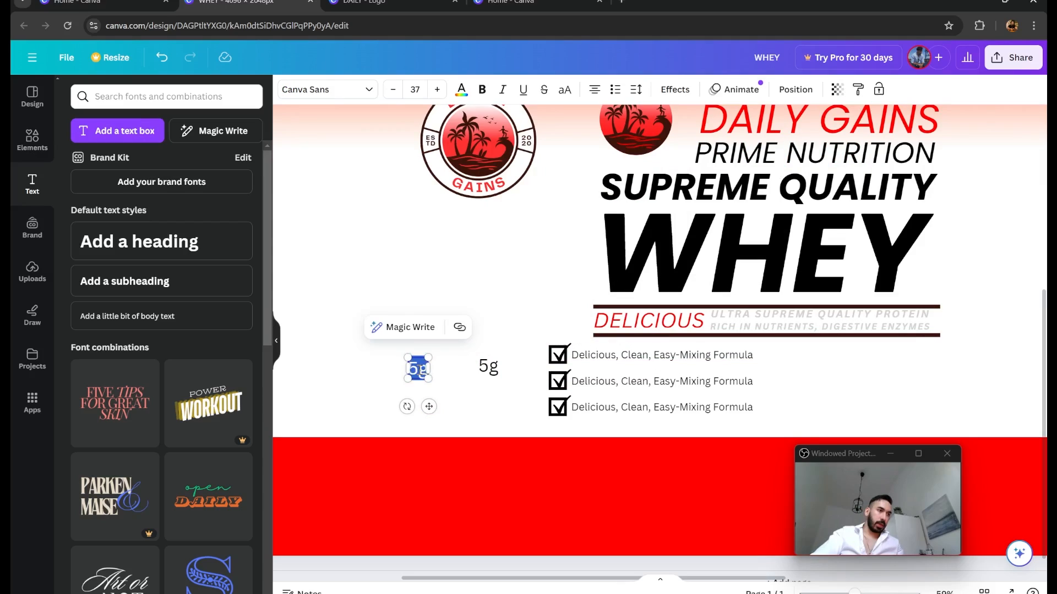
{"action": "type", "text": "2"}
{"action": "left_click_drag", "start_coordinate": [432, 407], "coordinate": [427, 404]}
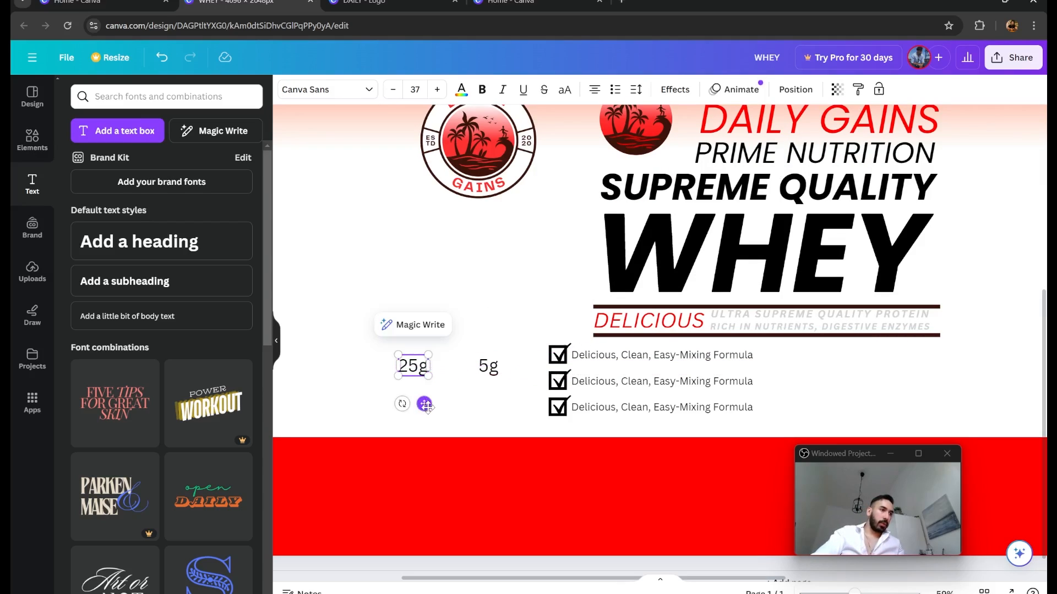
{"action": "left_click", "coordinate": [474, 389]}
- Duplicate the 25g text, place the copy directly beneath it and change its wording to "PROTEIN"
{"action": "left_click", "coordinate": [418, 372]}
{"action": "key", "text": "ctrl+d"}
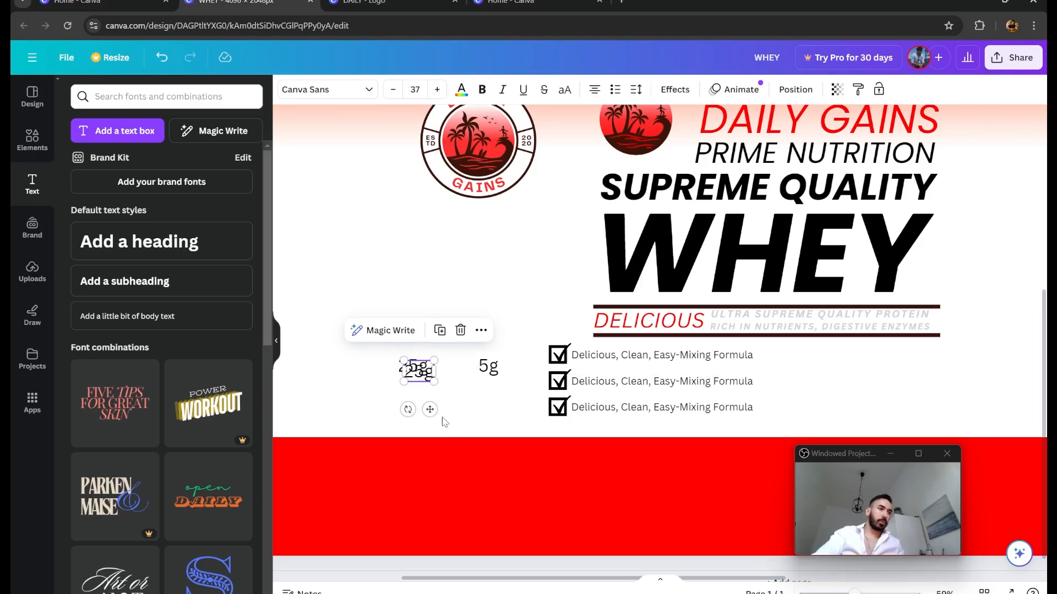
{"action": "left_click_drag", "start_coordinate": [430, 411], "coordinate": [417, 430]}
{"action": "double_click", "coordinate": [414, 390]}
{"action": "type", "text": "PROTEIN"}
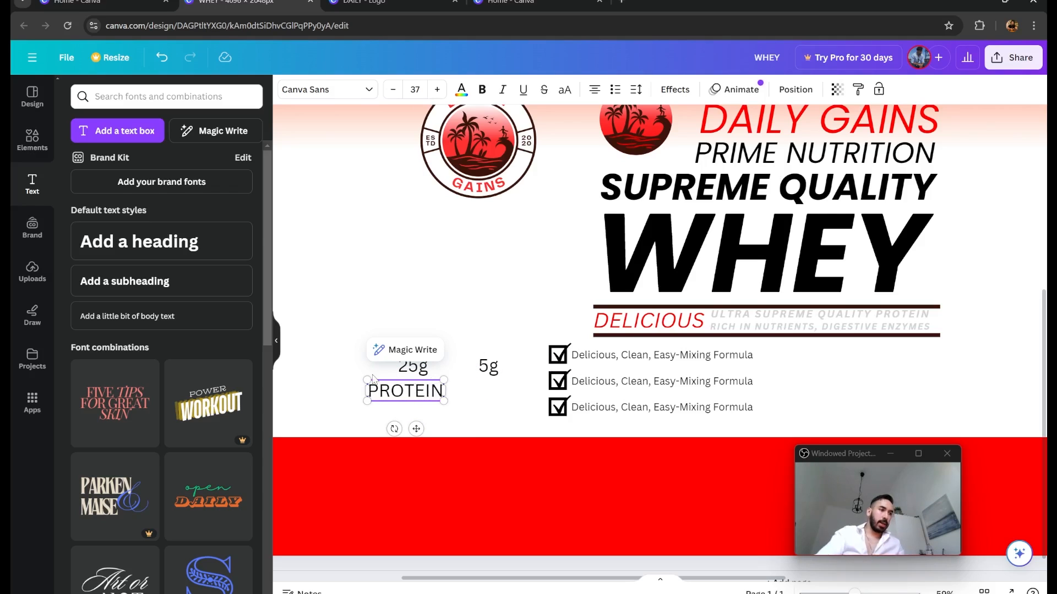
- Shrink the PROTEIN text to size 14.4 so it matches the width of 25g, and center it beneath that figure
{"action": "scroll", "coordinate": [373, 379], "scroll_direction": "up", "scroll_amount": 8}
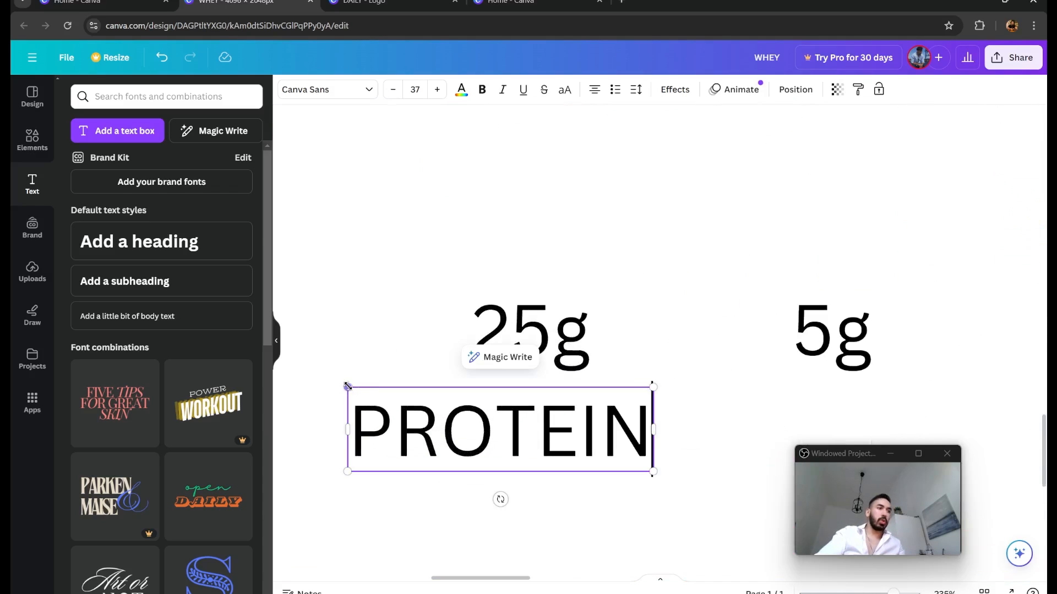
{"action": "left_click_drag", "start_coordinate": [347, 385], "coordinate": [517, 435]}
{"action": "left_click_drag", "start_coordinate": [597, 499], "coordinate": [543, 444]}
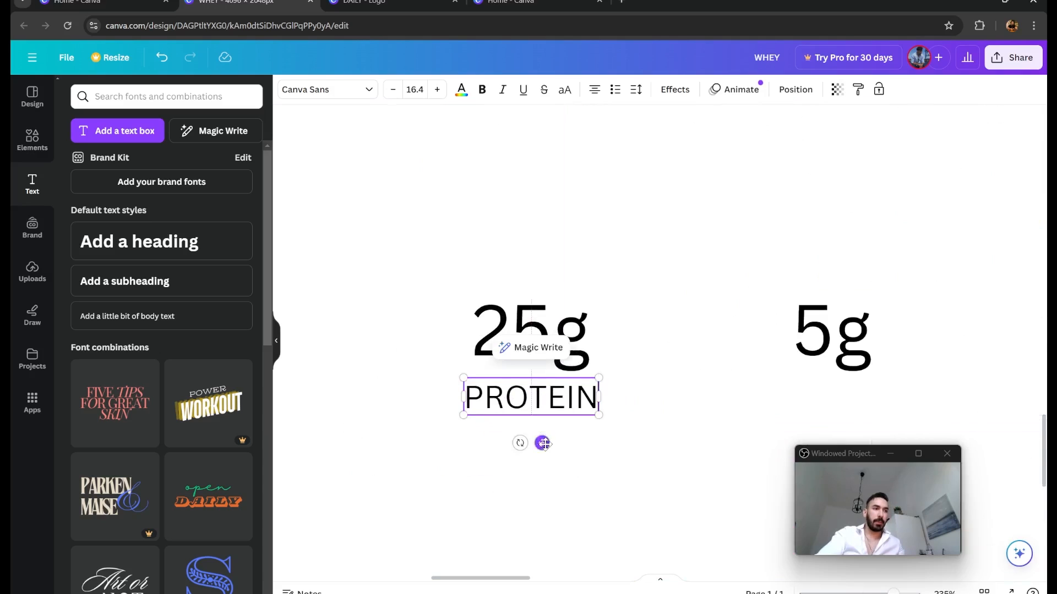
{"action": "left_click_drag", "start_coordinate": [599, 415], "coordinate": [591, 413]}
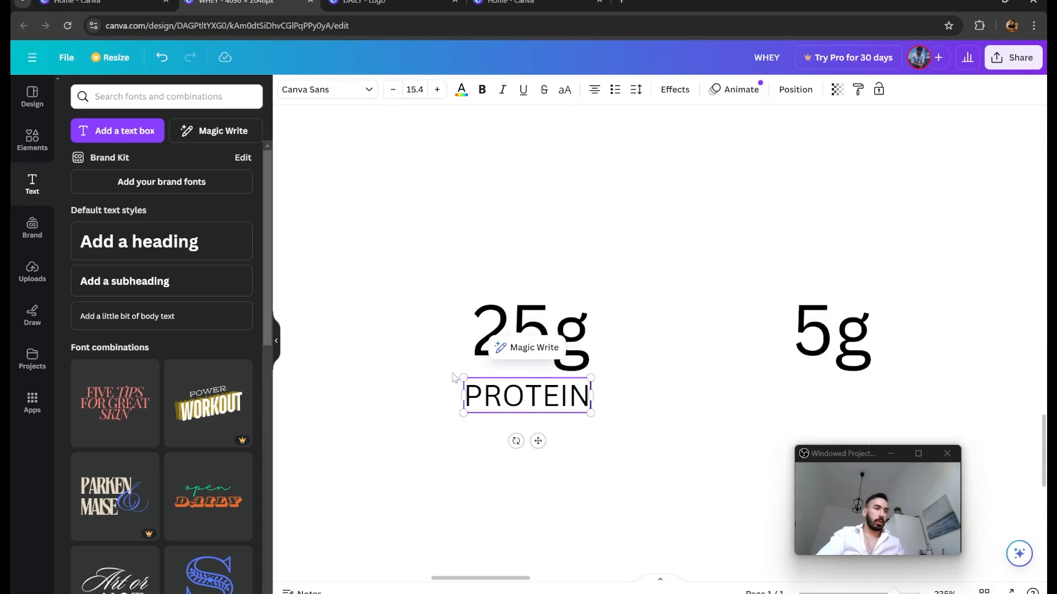
{"action": "left_click_drag", "start_coordinate": [463, 379], "coordinate": [471, 381]}
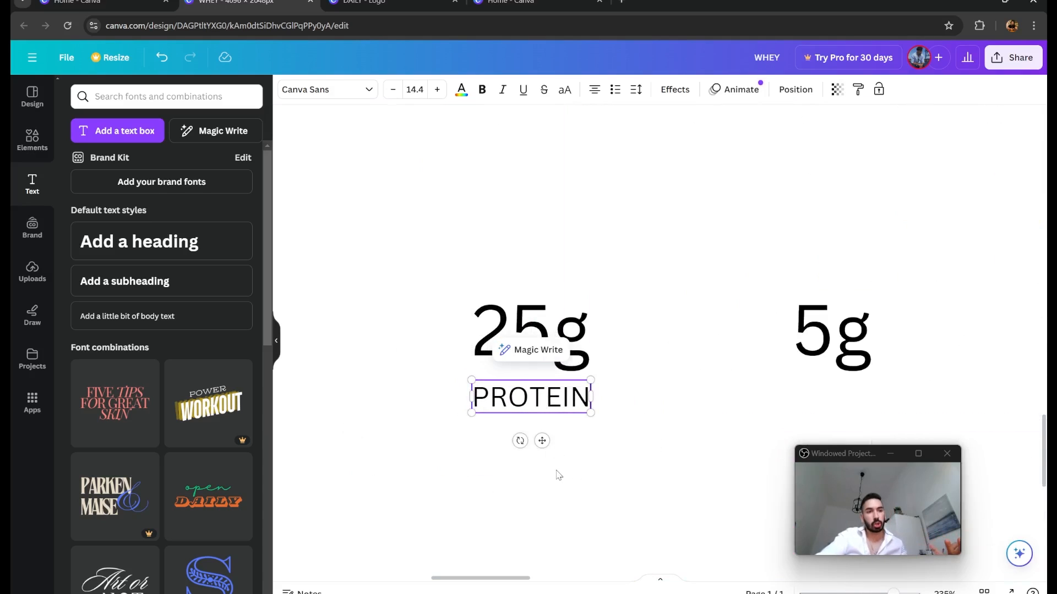
{"action": "left_click", "coordinate": [531, 443]}
- Duplicate the PROTEIN caption under 5g, change the copy to "BCAA" and center it beneath the figure
{"action": "left_click", "coordinate": [531, 398]}
{"action": "key", "text": "ctrl+d"}
{"action": "left_click_drag", "start_coordinate": [555, 420], "coordinate": [842, 385]}
{"action": "double_click", "coordinate": [842, 386]}
{"action": "type", "text": "BCAA"}
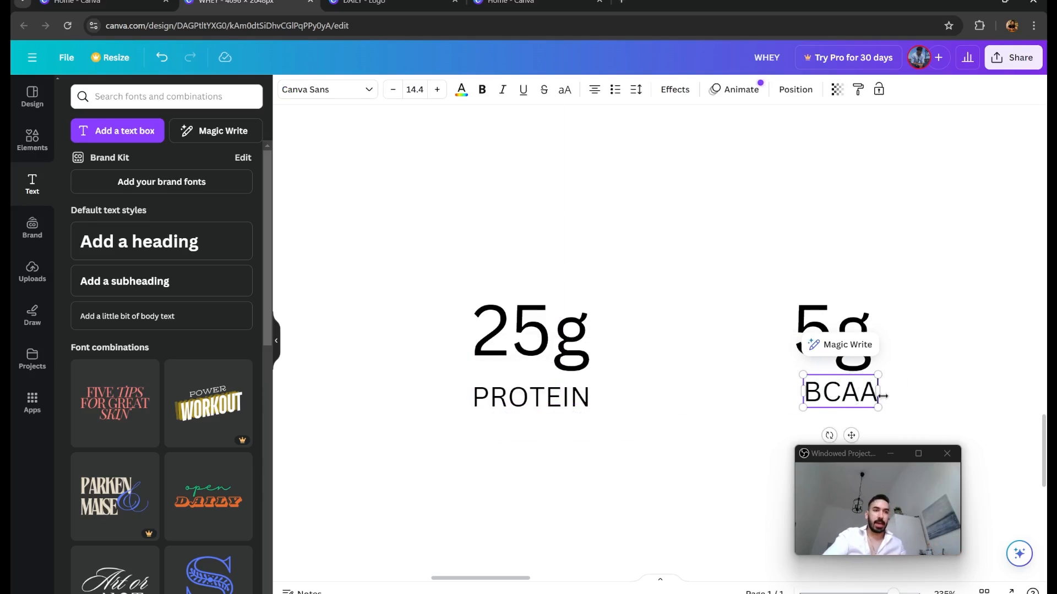
{"action": "left_click", "coordinate": [887, 396]}
{"action": "left_click_drag", "start_coordinate": [859, 393], "coordinate": [854, 398]}
{"action": "left_click", "coordinate": [537, 401]}
{"action": "left_click", "coordinate": [606, 481]}
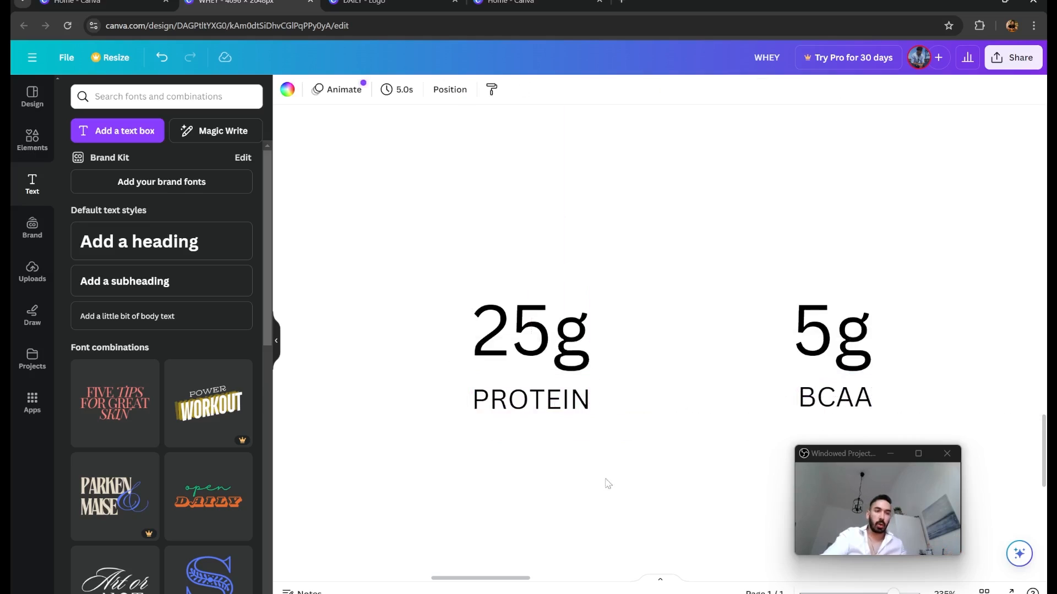
- Examine the label's layout, from the nutrient figures to the title, taglines and check-marked list
{"action": "scroll", "coordinate": [650, 424], "scroll_direction": "down", "scroll_amount": 4}
{"action": "scroll", "coordinate": [721, 417], "scroll_direction": "down", "scroll_amount": 3}
{"action": "scroll", "coordinate": [710, 290], "scroll_direction": "up", "scroll_amount": 5}
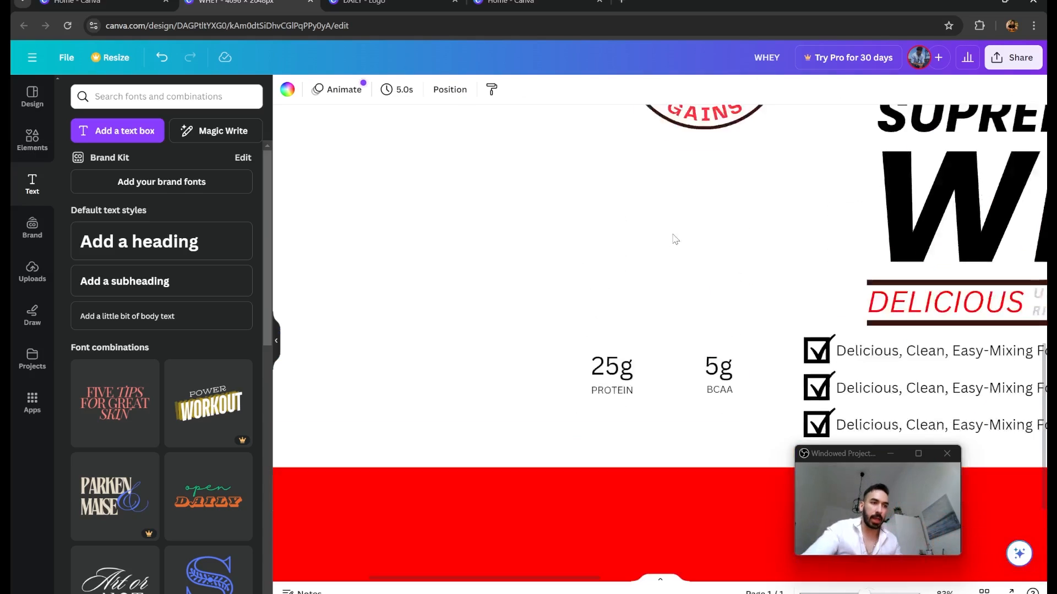
{"action": "scroll", "coordinate": [672, 238], "scroll_direction": "down", "scroll_amount": 3}
{"action": "scroll", "coordinate": [696, 362], "scroll_direction": "up", "scroll_amount": 3}
{"action": "scroll", "coordinate": [696, 362], "scroll_direction": "down", "scroll_amount": 2}
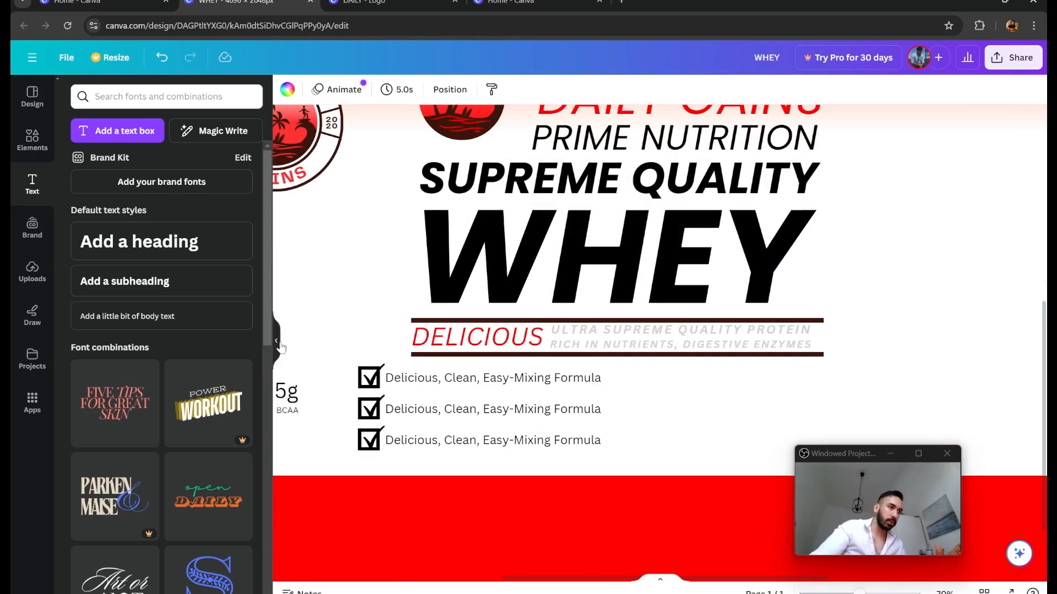
{"action": "scroll", "coordinate": [762, 116], "scroll_direction": "up", "scroll_amount": 1}
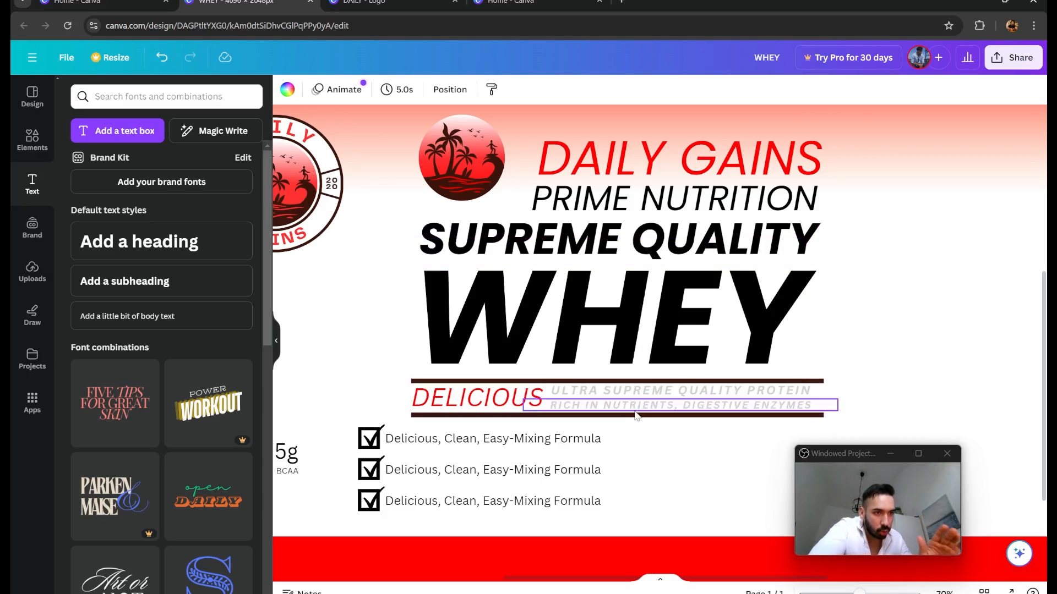
{"action": "scroll", "coordinate": [630, 264], "scroll_direction": "up", "scroll_amount": 1}
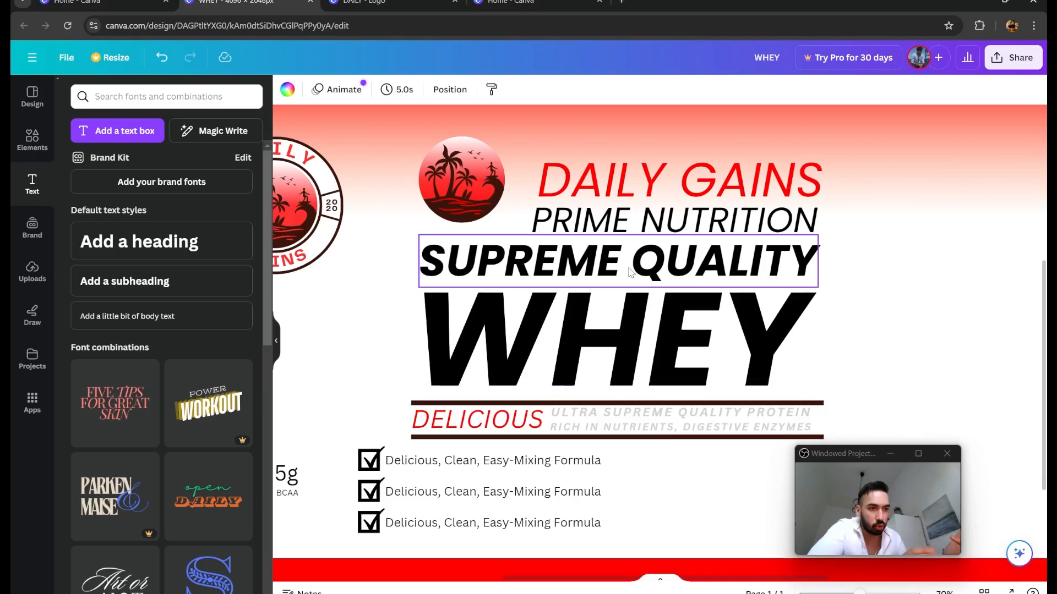
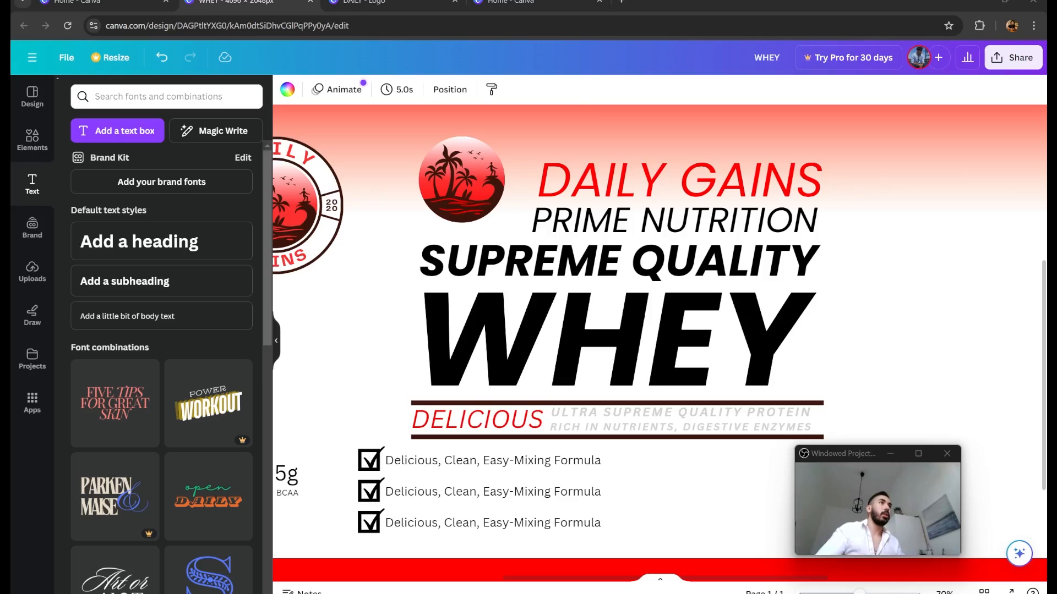
- Switch to Google and browse the image results for "strawberry png"
{"action": "left_click_drag", "start_coordinate": [575, 2], "coordinate": [540, 81]}
{"action": "left_click", "coordinate": [789, 80]}
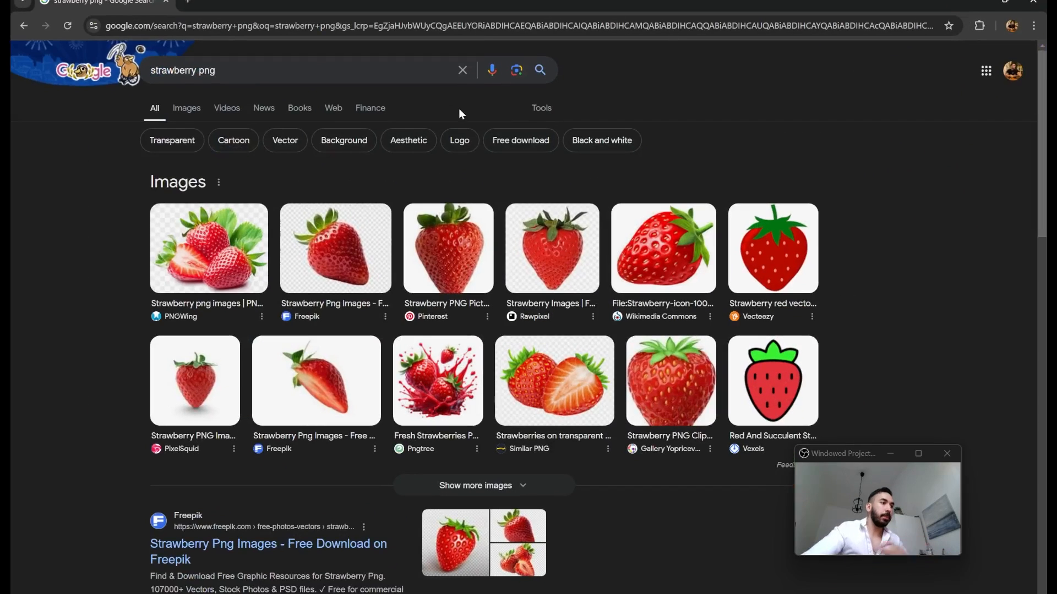
{"action": "left_click", "coordinate": [186, 110]}
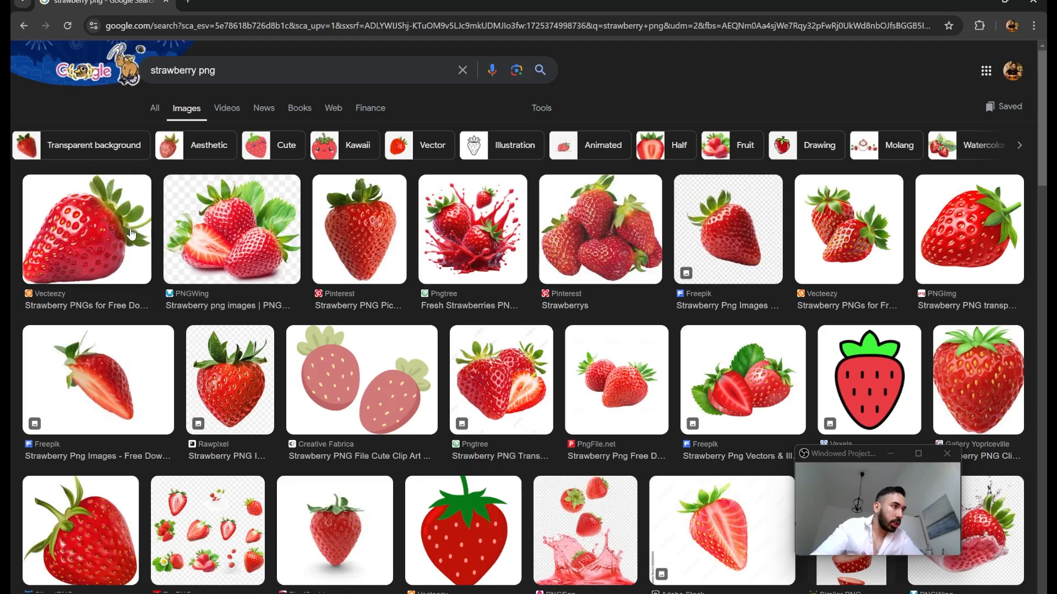
{"action": "scroll", "coordinate": [131, 235], "scroll_direction": "down", "scroll_amount": 2}
{"action": "scroll", "coordinate": [110, 208], "scroll_direction": "up", "scroll_amount": 2}
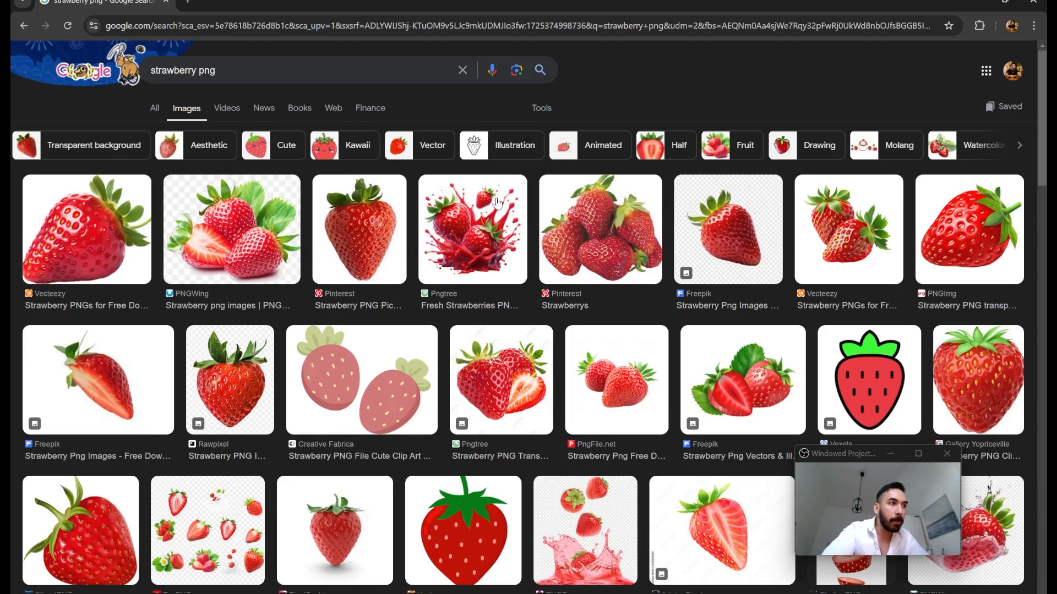
- Preview the Pngtree image of strawberries in a red splash and copy it
{"action": "left_click", "coordinate": [498, 270]}
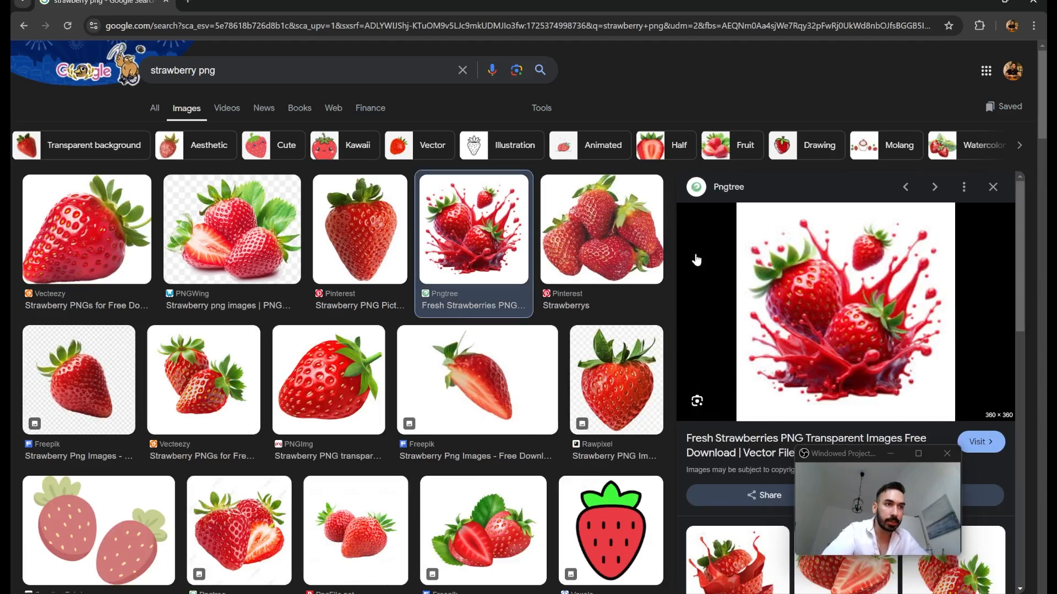
{"action": "scroll", "coordinate": [699, 284], "scroll_direction": "down", "scroll_amount": 1}
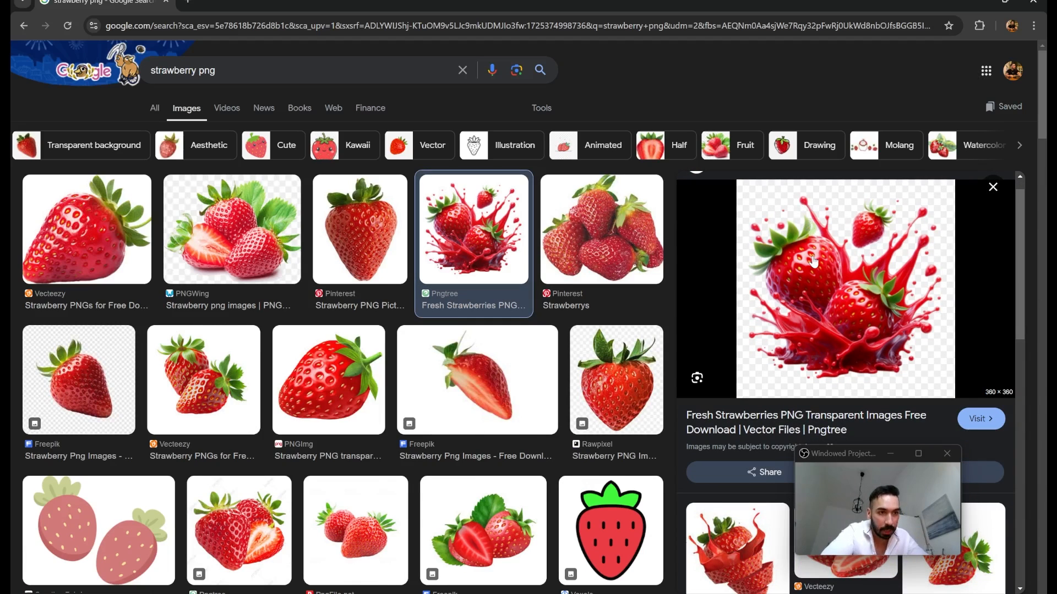
{"action": "right_click", "coordinate": [846, 284]}
{"action": "left_click", "coordinate": [903, 460]}
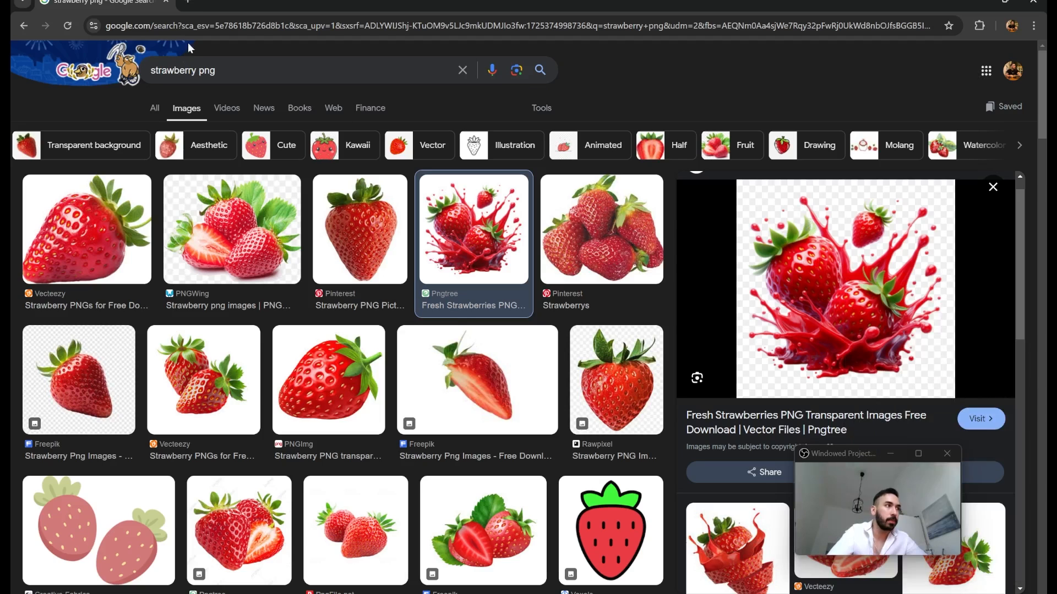
- Switch back to the Canva label, paste the strawberry splash image and move it down toward the title's right end
{"action": "key", "text": "alt+Tab"}
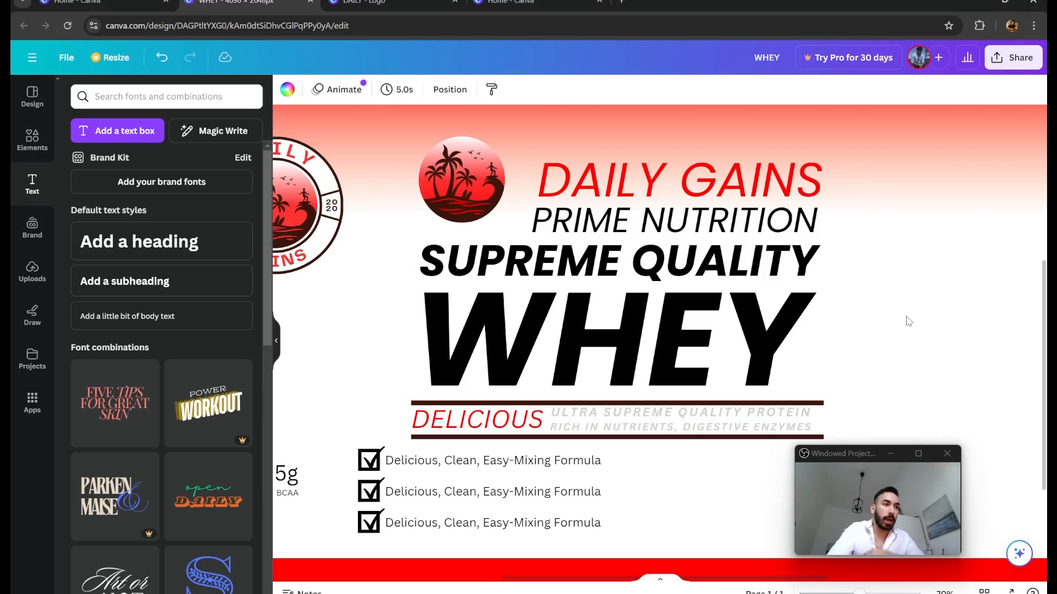
{"action": "scroll", "coordinate": [764, 299], "scroll_direction": "down", "scroll_amount": 3}
{"action": "scroll", "coordinate": [764, 299], "scroll_direction": "down", "scroll_amount": 2}
{"action": "key", "text": "ctrl+v"}
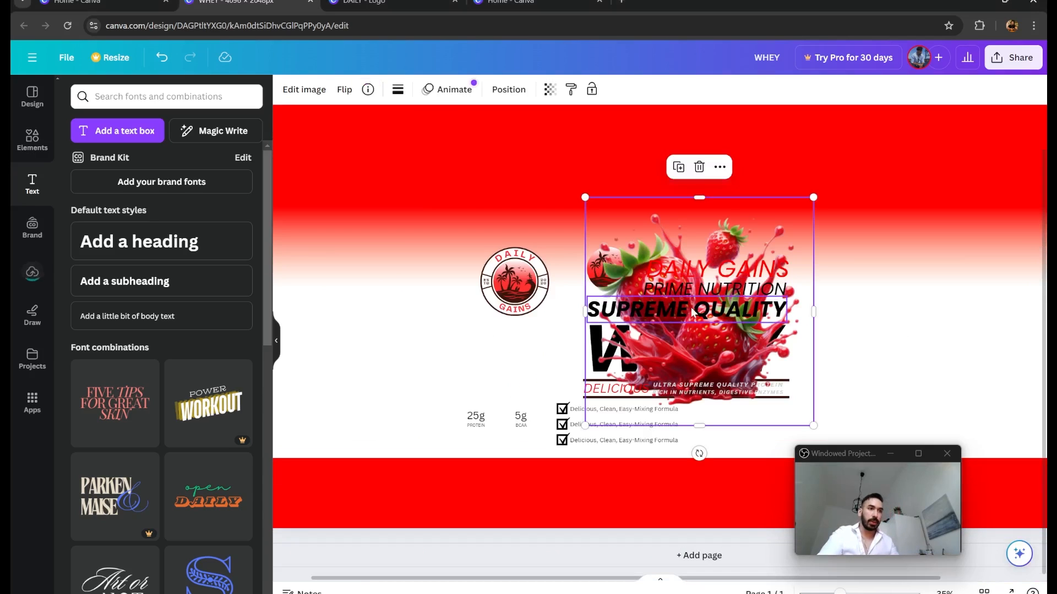
{"action": "left_click_drag", "start_coordinate": [742, 238], "coordinate": [831, 319]}
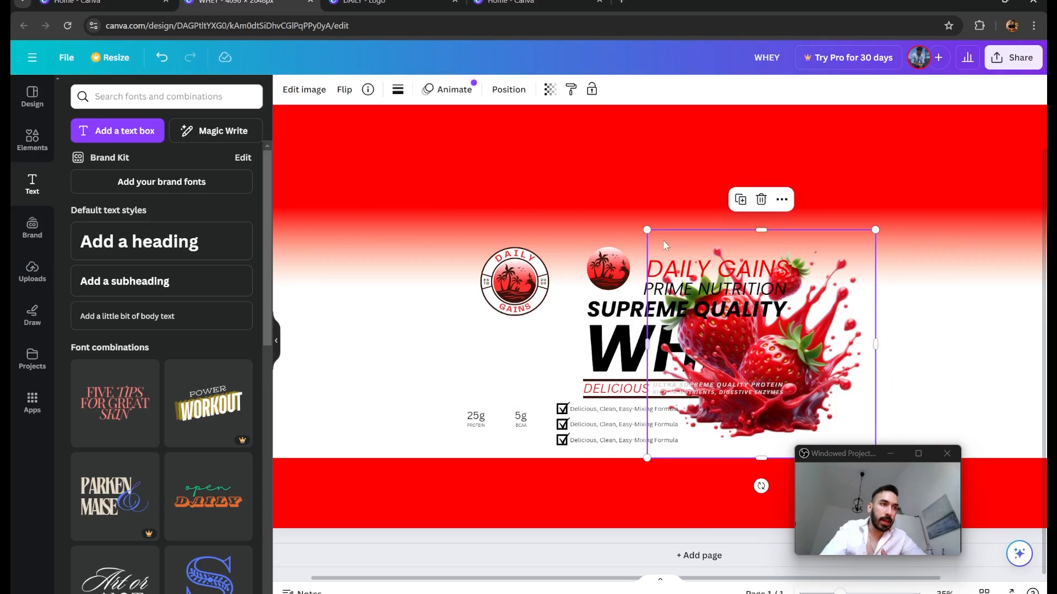
- Shrink and crop the strawberry splash image, fitting it beside the benefits list with its lower edge on the white band's boundary
{"action": "left_click_drag", "start_coordinate": [650, 228], "coordinate": [688, 282]}
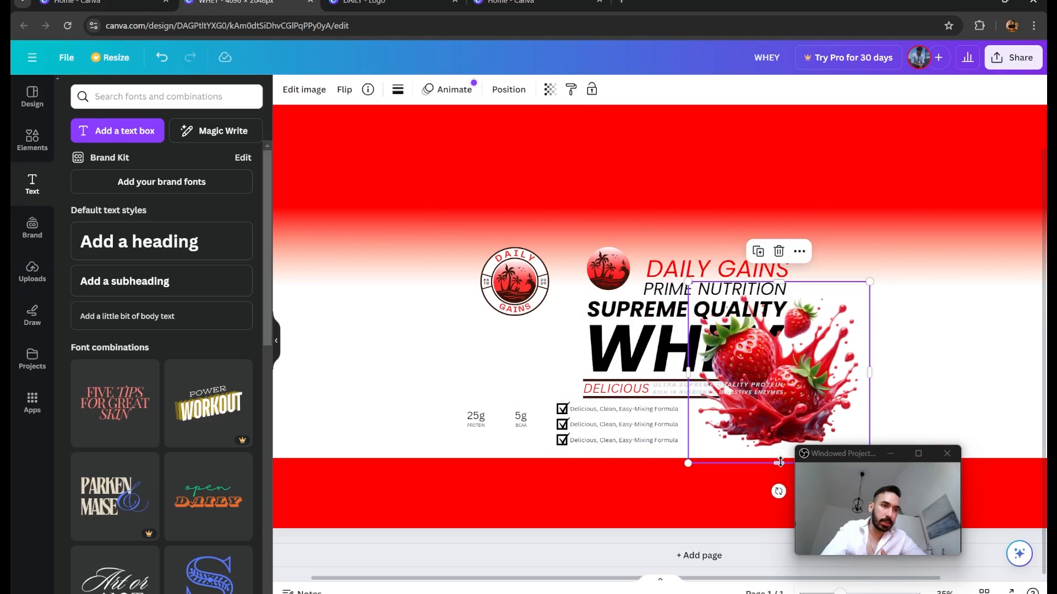
{"action": "left_click_drag", "start_coordinate": [780, 459], "coordinate": [780, 433]}
{"action": "left_click_drag", "start_coordinate": [863, 382], "coordinate": [824, 388]}
{"action": "left_click_drag", "start_coordinate": [754, 392], "coordinate": [760, 393]}
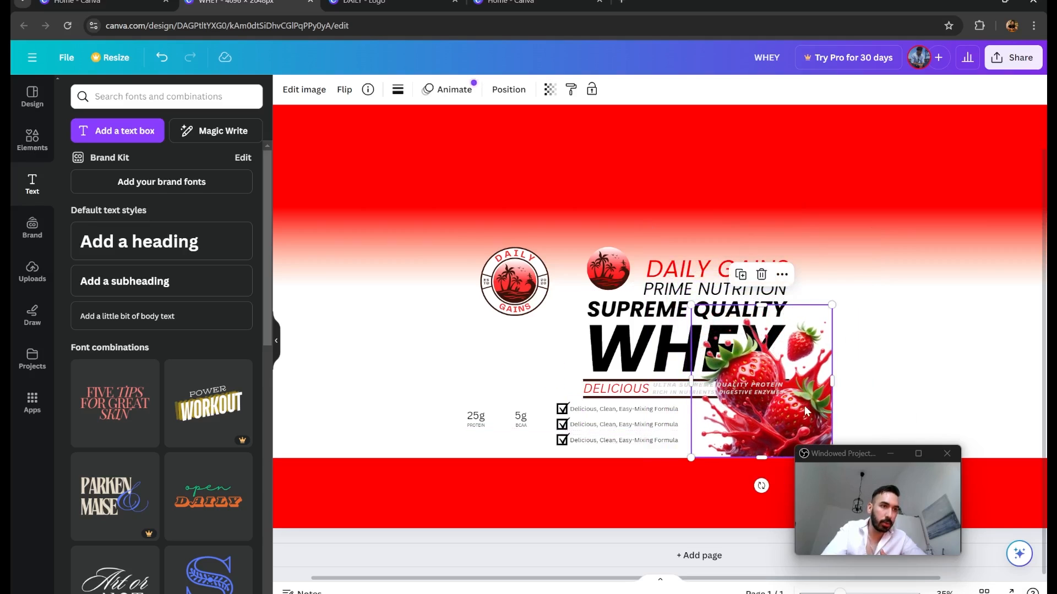
- Send the strawberry image backward so it sits behind the WHEY title text
{"action": "right_click", "coordinate": [805, 408]}
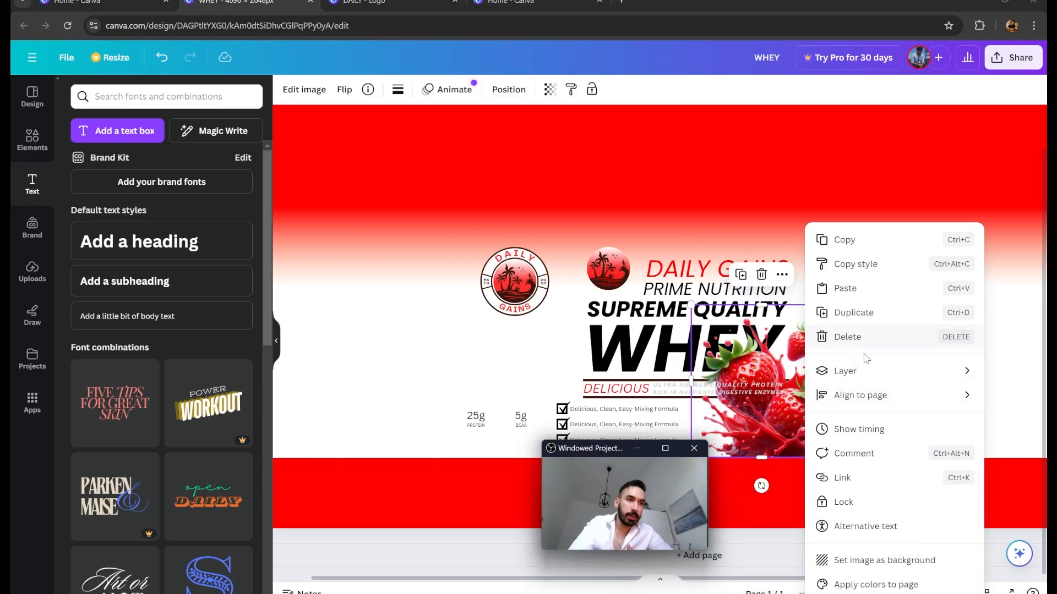
{"action": "mouse_move", "coordinate": [905, 378]}
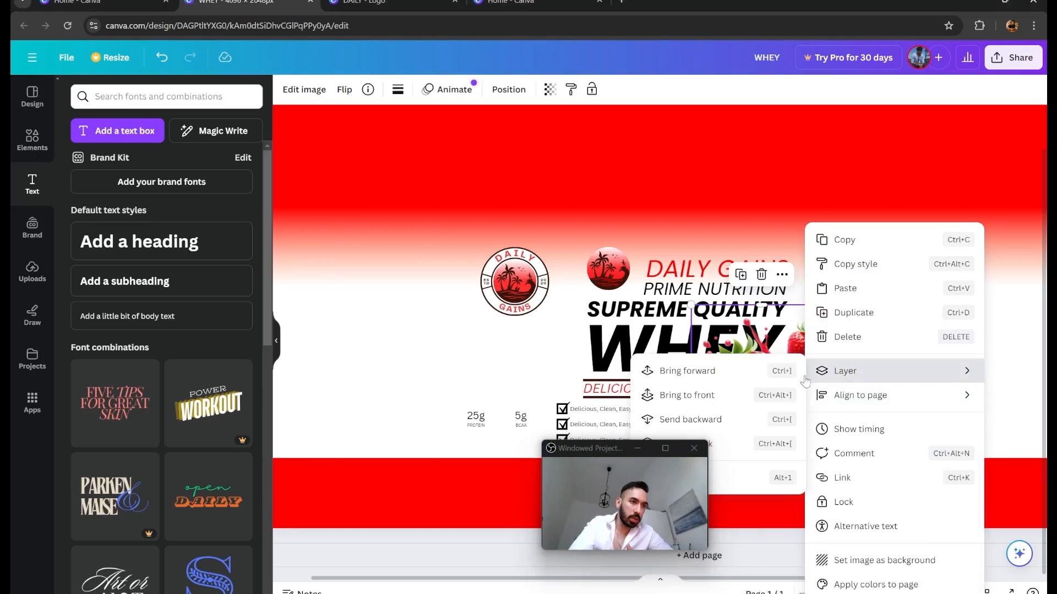
{"action": "left_click", "coordinate": [738, 420]}
{"action": "right_click", "coordinate": [800, 415]}
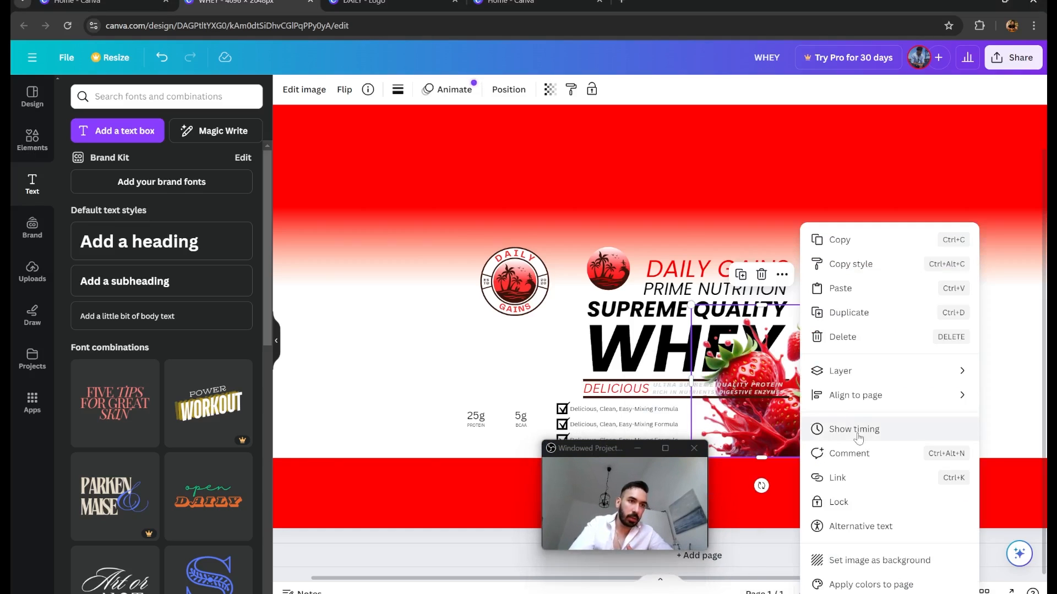
{"action": "mouse_move", "coordinate": [854, 379]}
{"action": "left_click", "coordinate": [732, 395]}
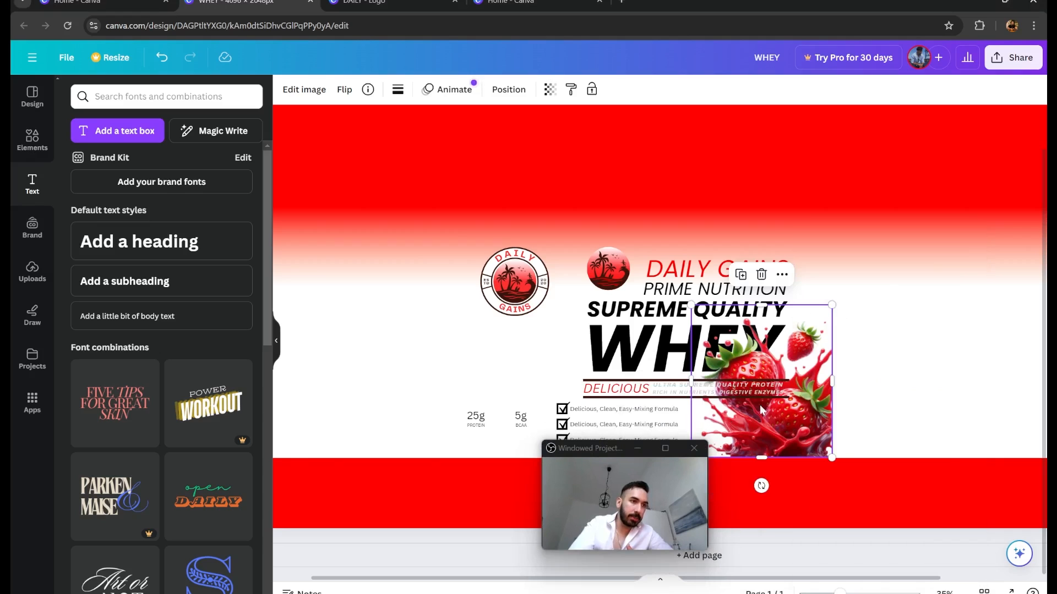
{"action": "right_click", "coordinate": [800, 401]}
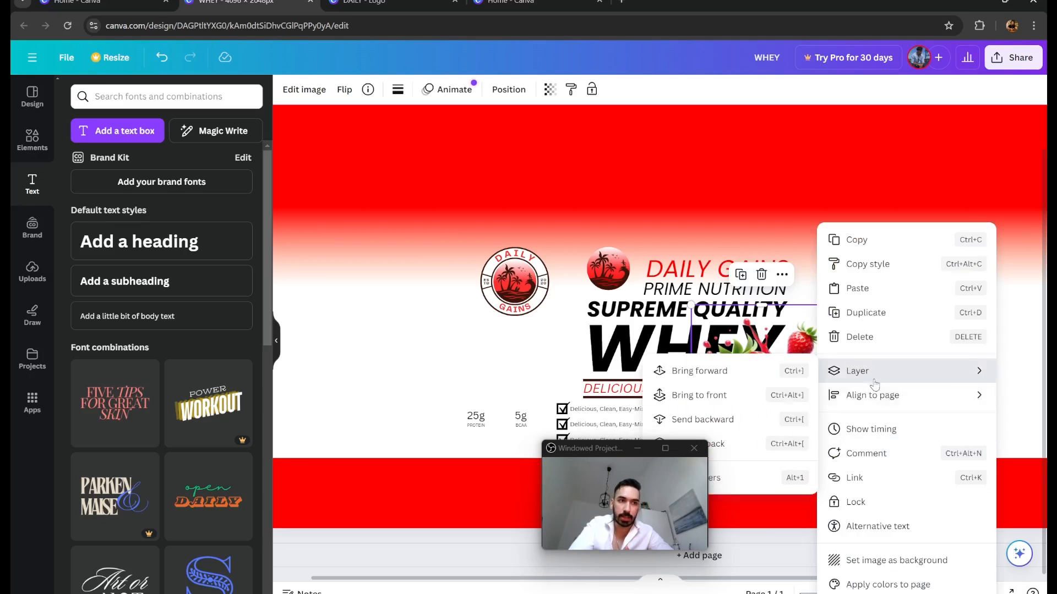
{"action": "mouse_move", "coordinate": [868, 384]}
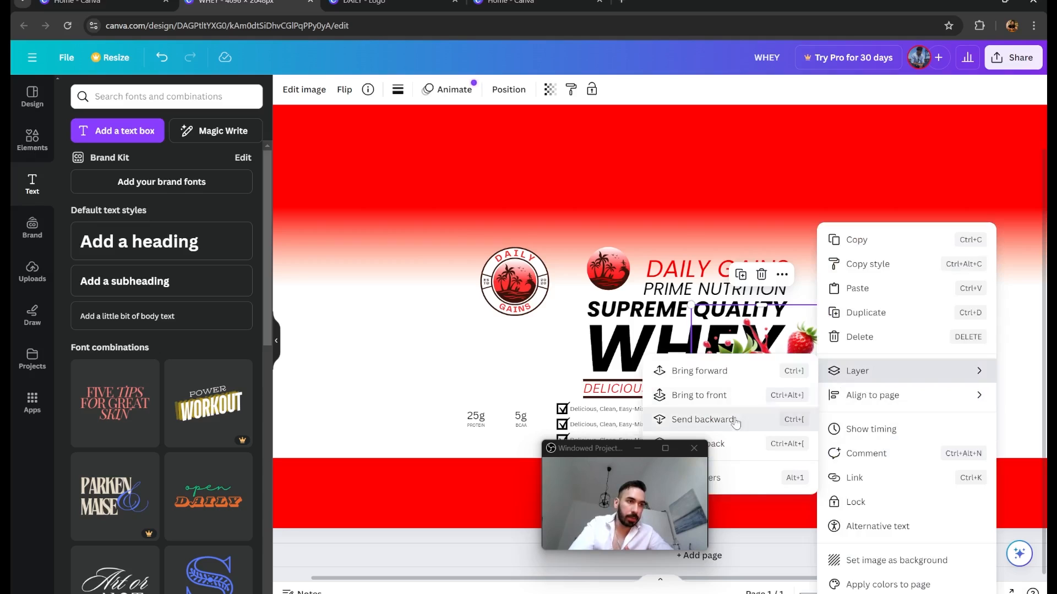
{"action": "left_click", "coordinate": [711, 421]}
{"action": "left_click_drag", "start_coordinate": [613, 451], "coordinate": [512, 389]}
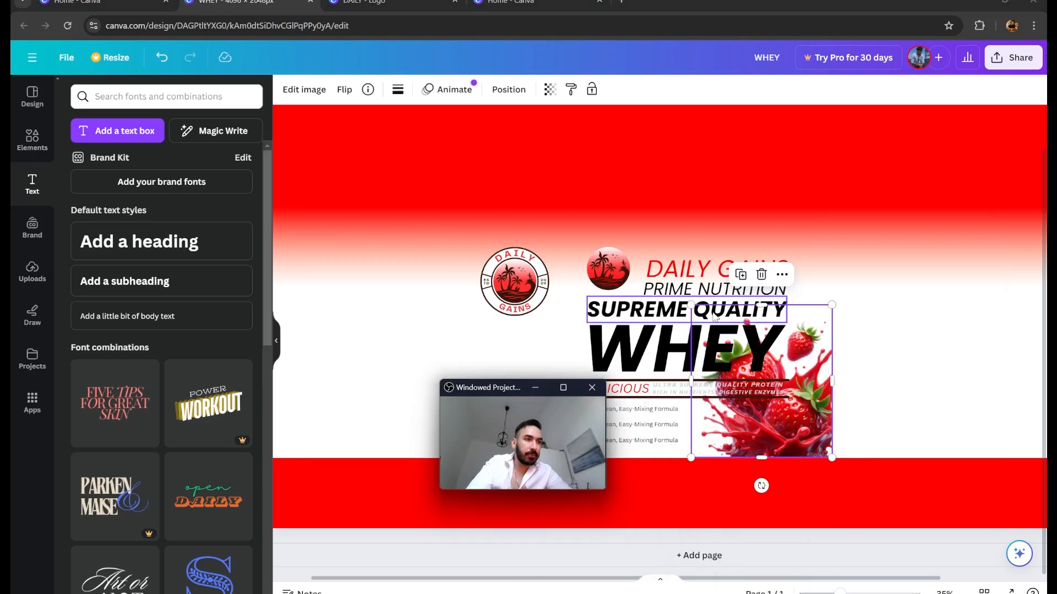
{"action": "left_click", "coordinate": [858, 352]}
{"action": "left_click", "coordinate": [810, 364]}
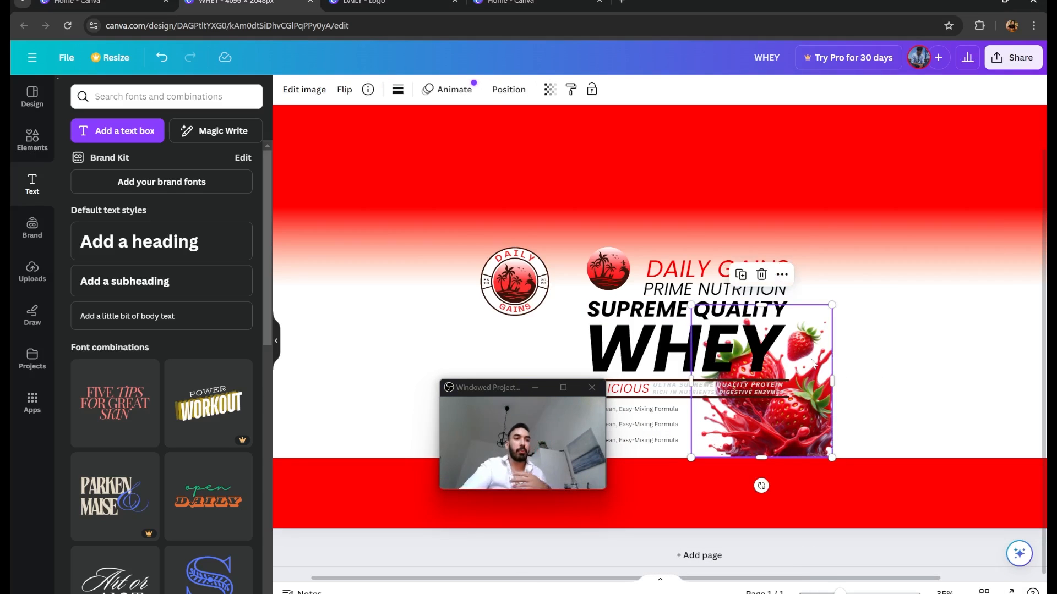
{"action": "left_click_drag", "start_coordinate": [497, 391], "coordinate": [882, 417]}
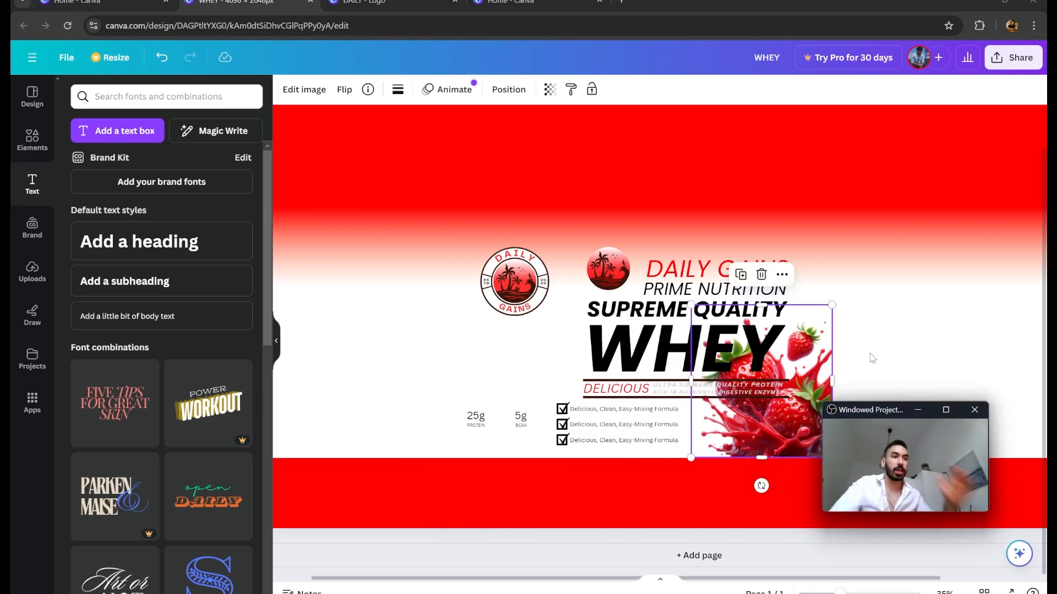
- Add a rectangle shape over the label's title area and fill it with white
{"action": "left_click", "coordinate": [870, 358]}
{"action": "scroll", "coordinate": [825, 337], "scroll_direction": "up", "scroll_amount": 5}
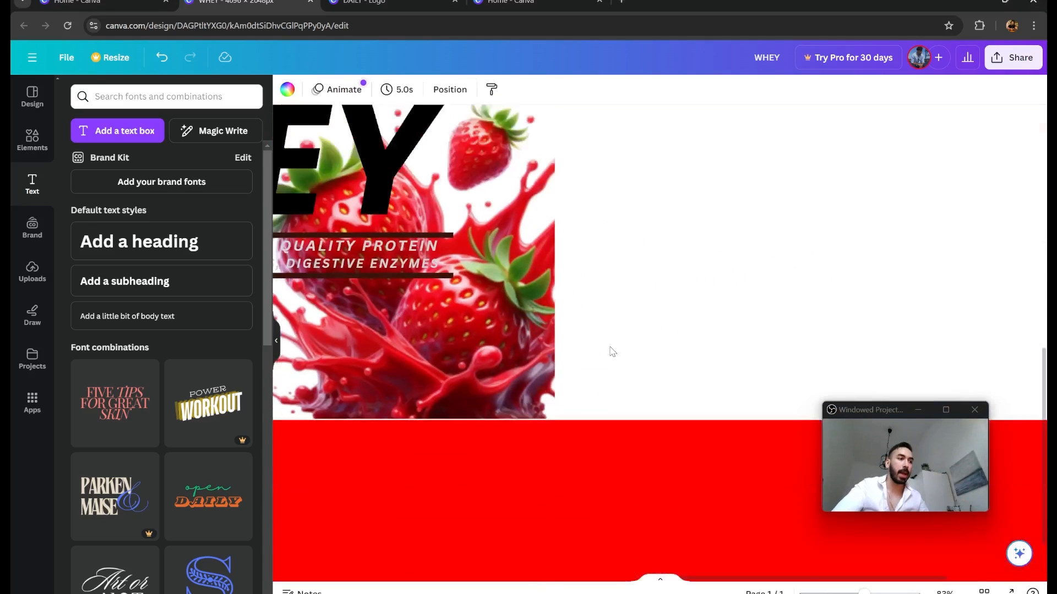
{"action": "scroll", "coordinate": [687, 255], "scroll_direction": "down", "scroll_amount": 5}
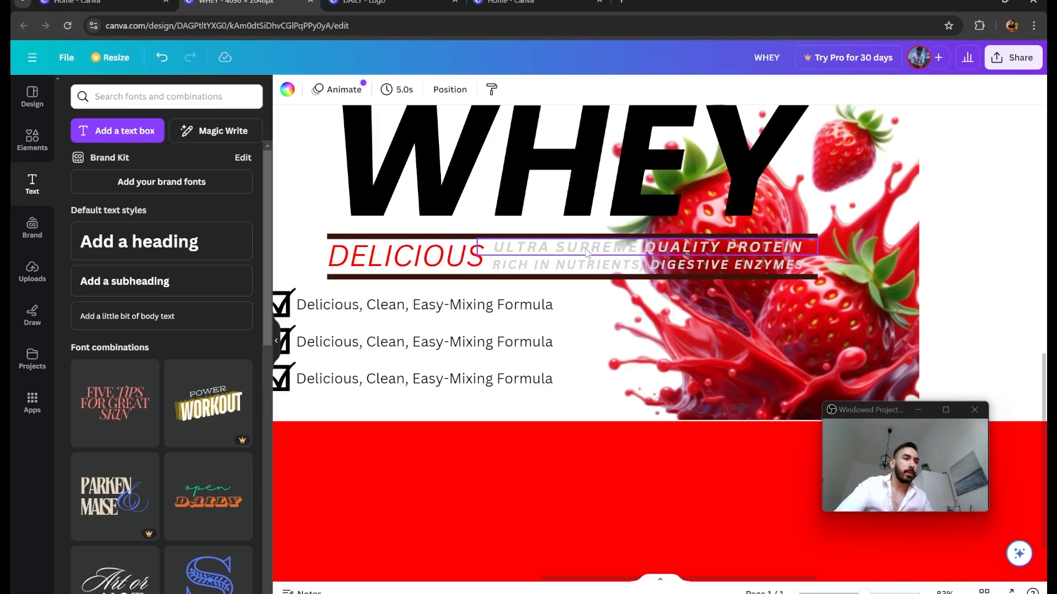
{"action": "scroll", "coordinate": [707, 293], "scroll_direction": "up", "scroll_amount": 5}
{"action": "scroll", "coordinate": [707, 293], "scroll_direction": "down", "scroll_amount": 2}
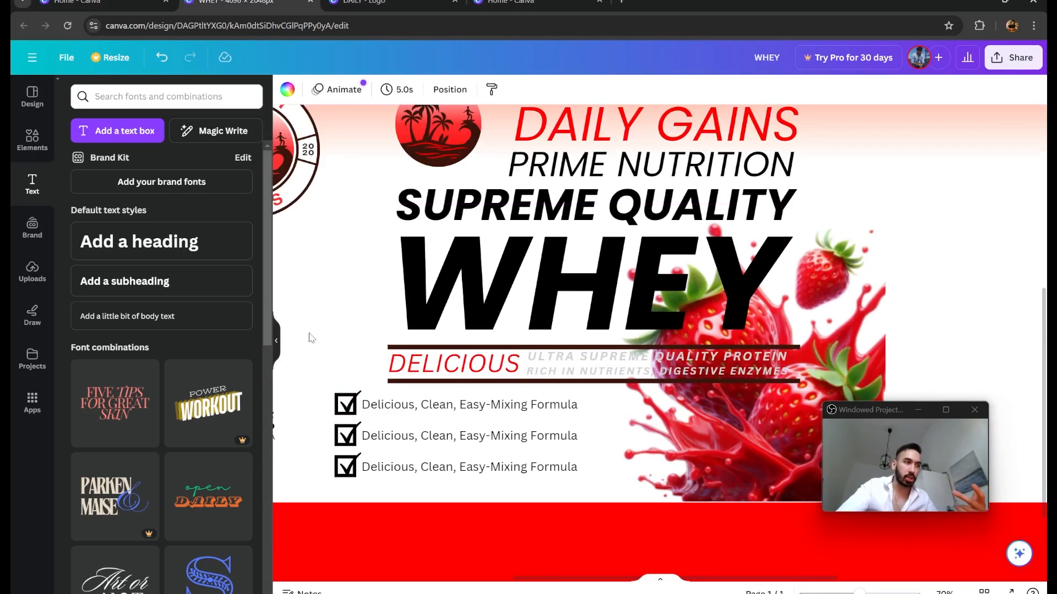
{"action": "left_click", "coordinate": [32, 136]}
{"action": "left_click", "coordinate": [119, 101]}
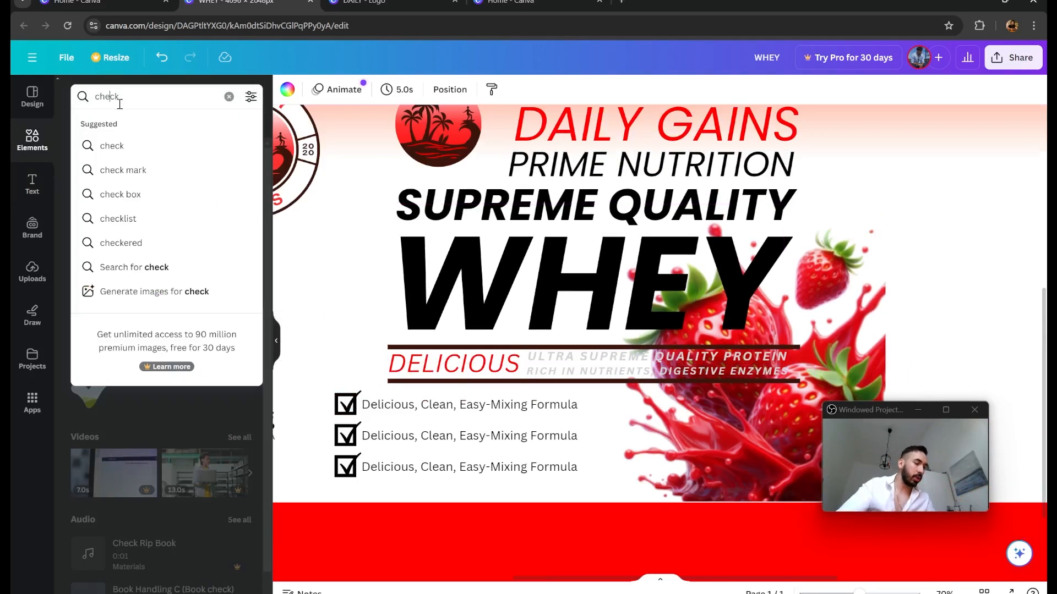
{"action": "type", "text": "recta"}
{"action": "left_click", "coordinate": [164, 145]}
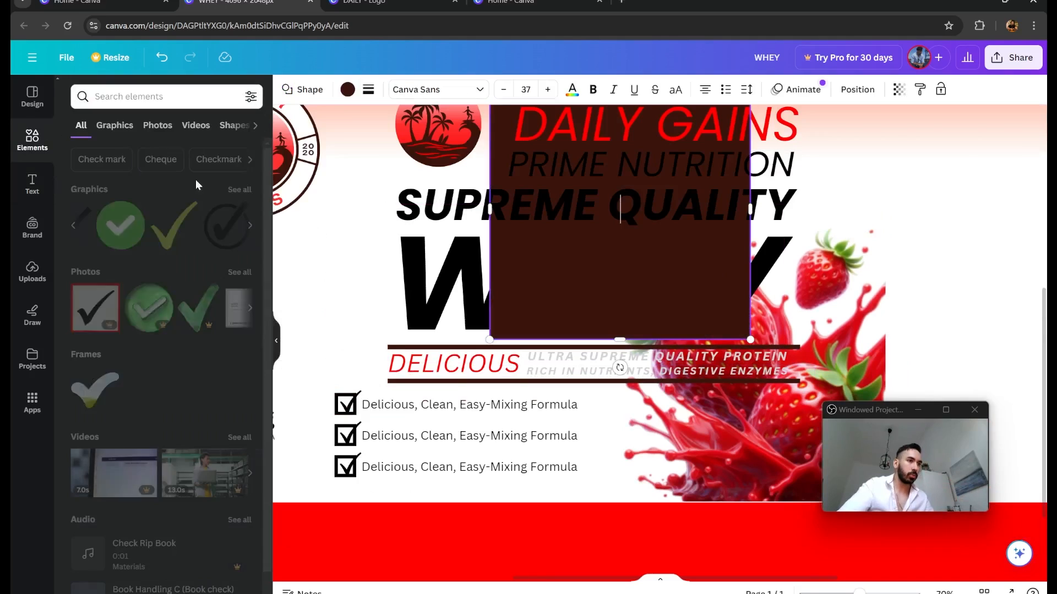
{"action": "left_click_drag", "start_coordinate": [628, 243], "coordinate": [610, 259]}
{"action": "left_click", "coordinate": [347, 90]}
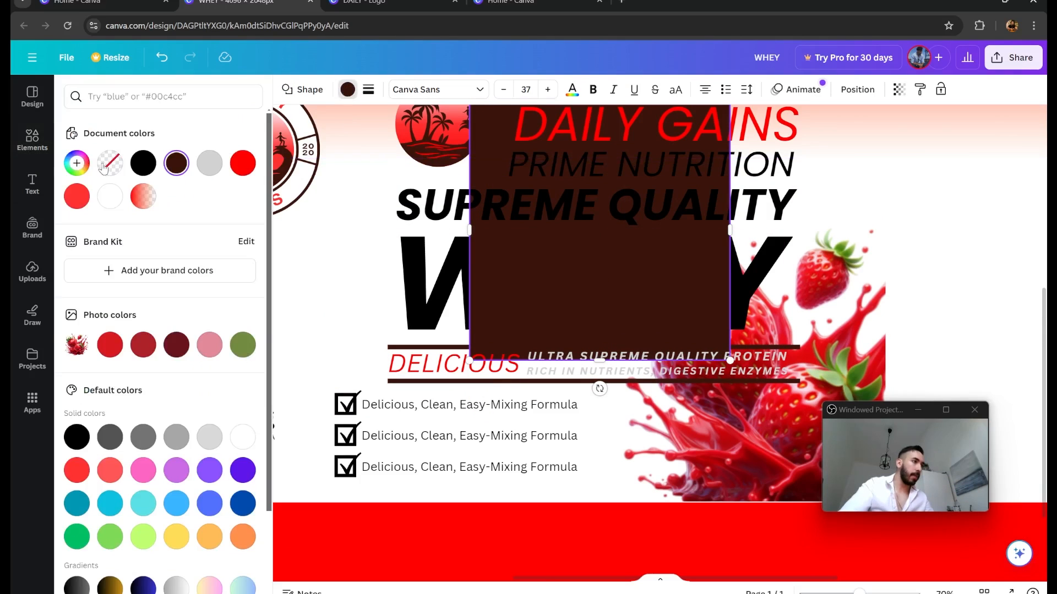
{"action": "left_click", "coordinate": [108, 197]}
- Resize the white rectangle to fill the strip between the two dark lines around DELICIOUS and the grey taglines
{"action": "left_click_drag", "start_coordinate": [624, 299], "coordinate": [567, 330]}
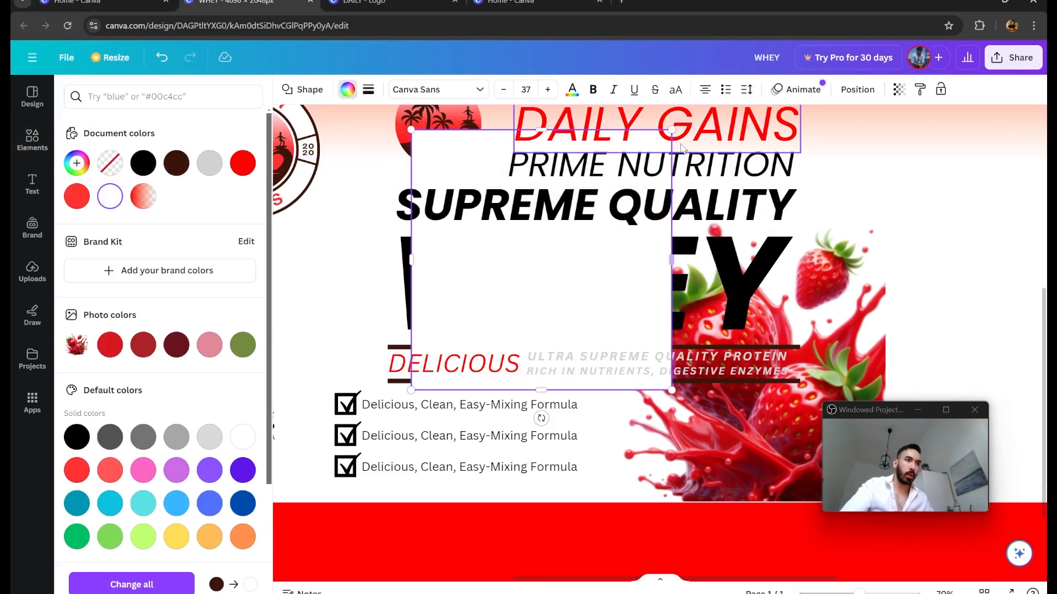
{"action": "left_click_drag", "start_coordinate": [672, 130], "coordinate": [586, 349]}
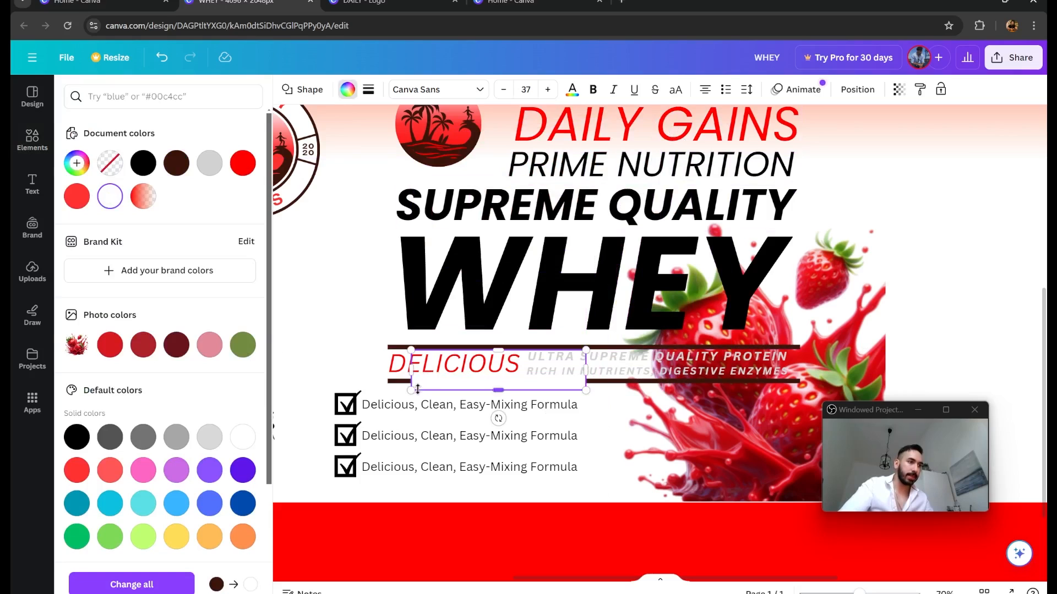
{"action": "left_click_drag", "start_coordinate": [411, 390], "coordinate": [388, 378]}
{"action": "left_click_drag", "start_coordinate": [661, 371], "coordinate": [801, 370]}
{"action": "left_click", "coordinate": [824, 354]}
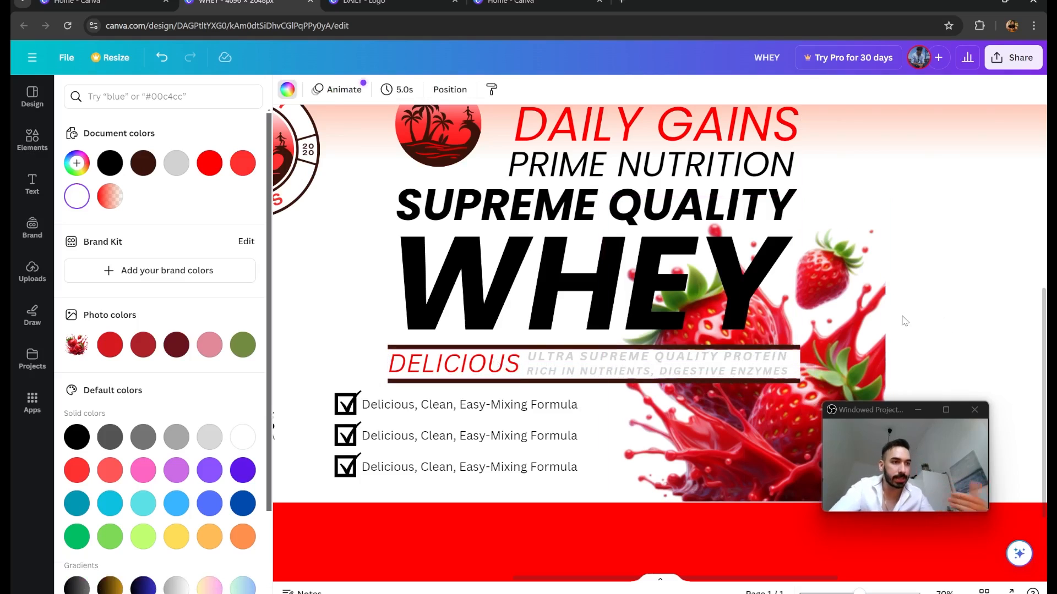
- Examine the DELICIOUS strip and its two grey taglines up close, and check the whole label
{"action": "scroll", "coordinate": [876, 336], "scroll_direction": "up", "scroll_amount": 5}
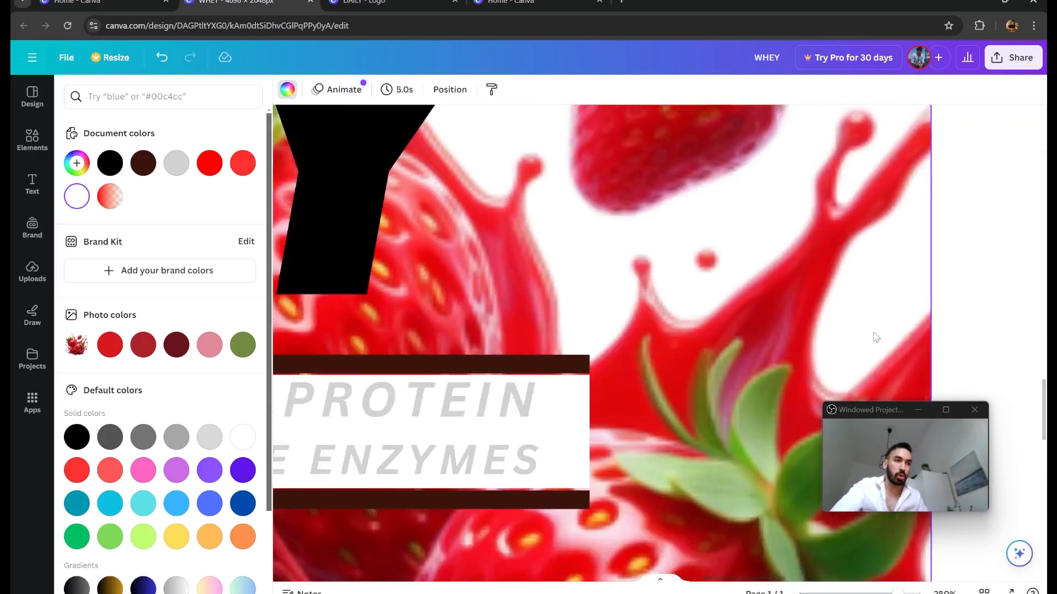
{"action": "scroll", "coordinate": [876, 336], "scroll_direction": "up", "scroll_amount": 1}
{"action": "left_click", "coordinate": [517, 421]}
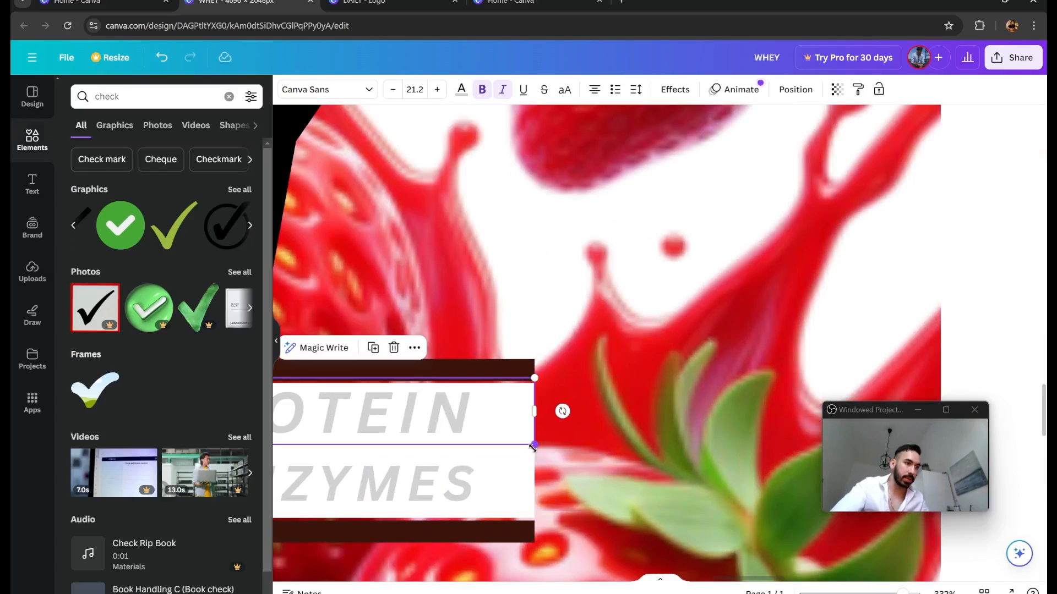
{"action": "left_click", "coordinate": [533, 453]}
{"action": "left_click", "coordinate": [532, 457]}
{"action": "scroll", "coordinate": [531, 458], "scroll_direction": "up", "scroll_amount": 3}
{"action": "scroll", "coordinate": [681, 358], "scroll_direction": "down", "scroll_amount": 4}
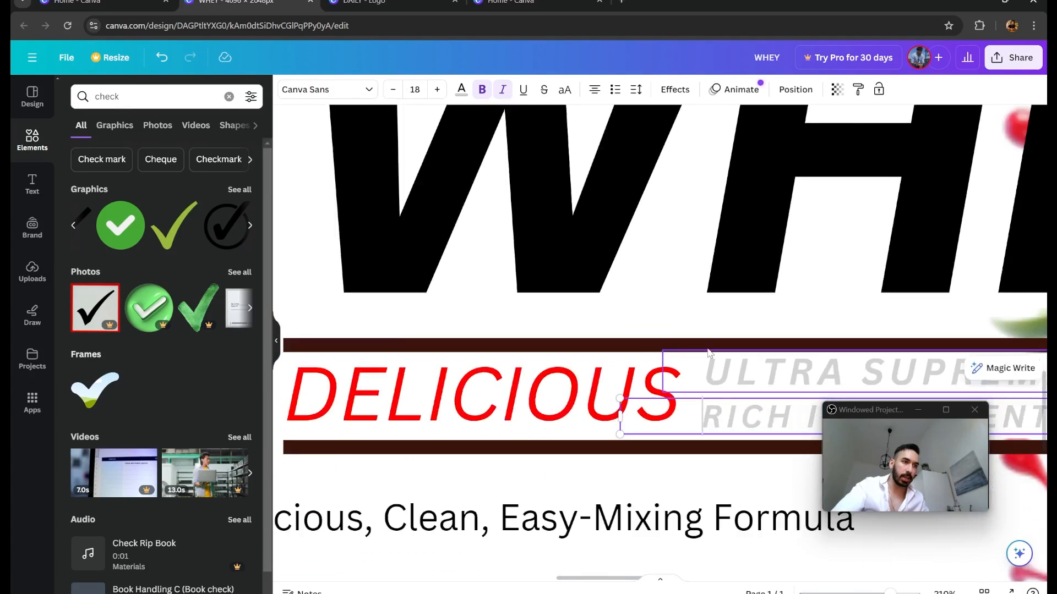
{"action": "scroll", "coordinate": [709, 353], "scroll_direction": "down", "scroll_amount": 4}
{"action": "scroll", "coordinate": [705, 352], "scroll_direction": "up", "scroll_amount": 5}
{"action": "scroll", "coordinate": [803, 296], "scroll_direction": "down", "scroll_amount": 5}
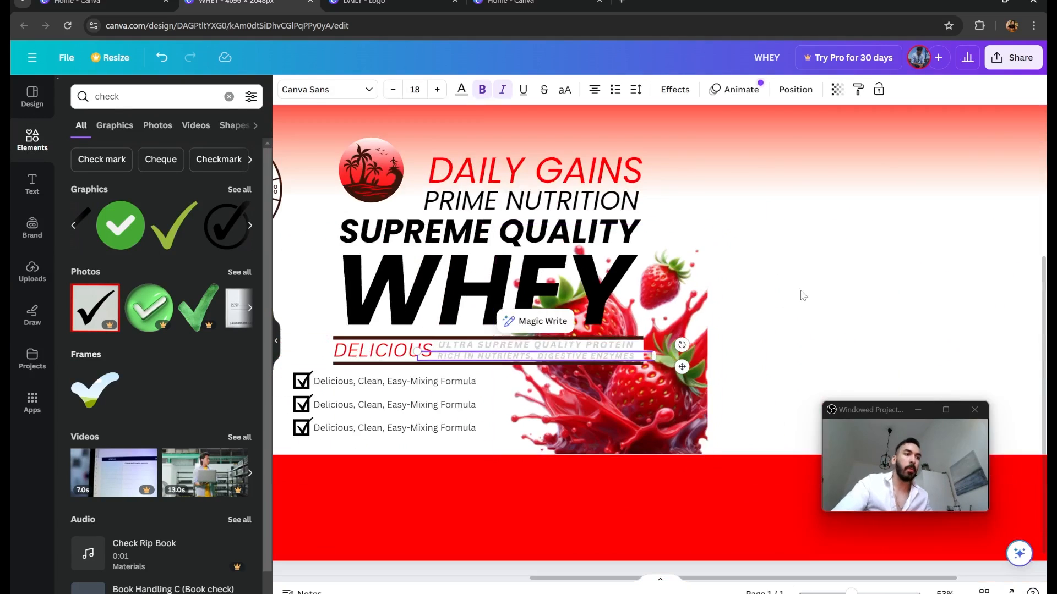
{"action": "left_click", "coordinate": [803, 296]}
{"action": "scroll", "coordinate": [803, 296], "scroll_direction": "down", "scroll_amount": 3}
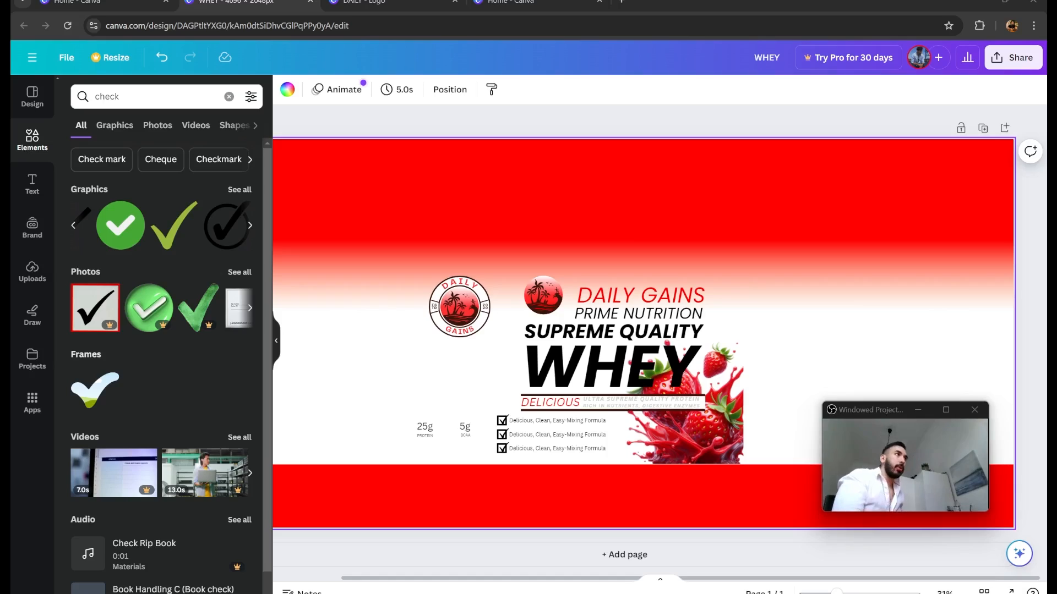
- Switch to the Google image results for "supplement facts" and preview the Labels Unwrapped and PricePlow Blog supplement panels
{"action": "key", "text": "alt+Tab"}
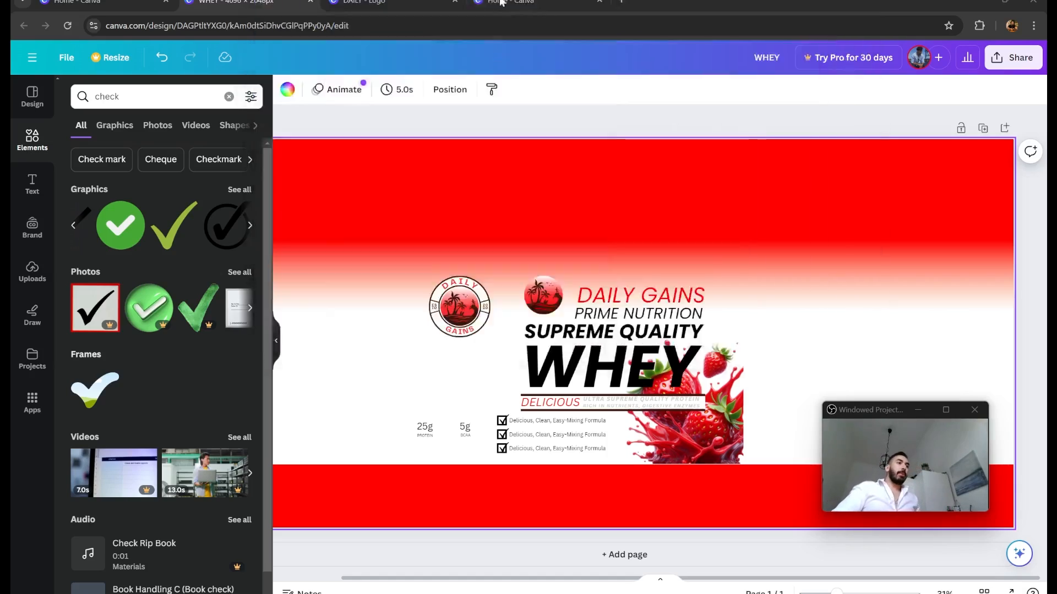
{"action": "left_click", "coordinate": [774, 82]}
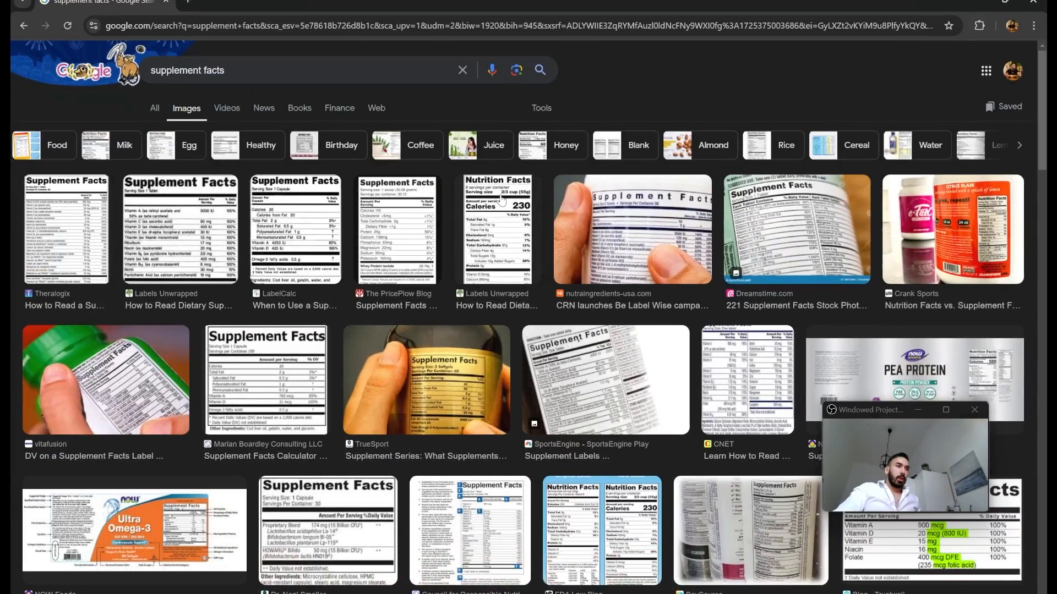
{"action": "left_click", "coordinate": [180, 221]}
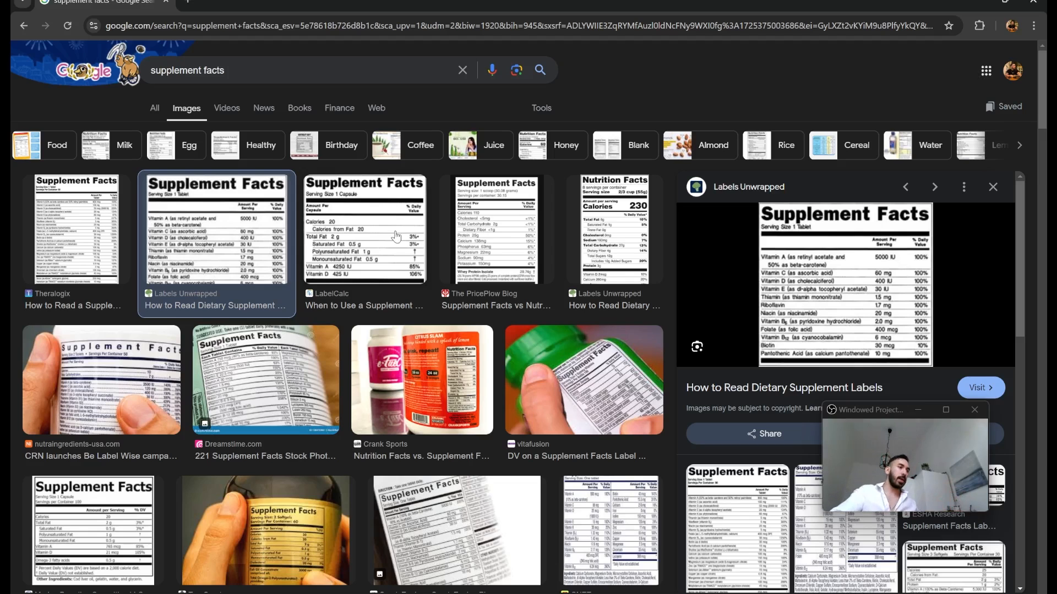
{"action": "left_click", "coordinate": [497, 223]}
{"action": "scroll", "coordinate": [822, 269], "scroll_direction": "down", "scroll_amount": 3}
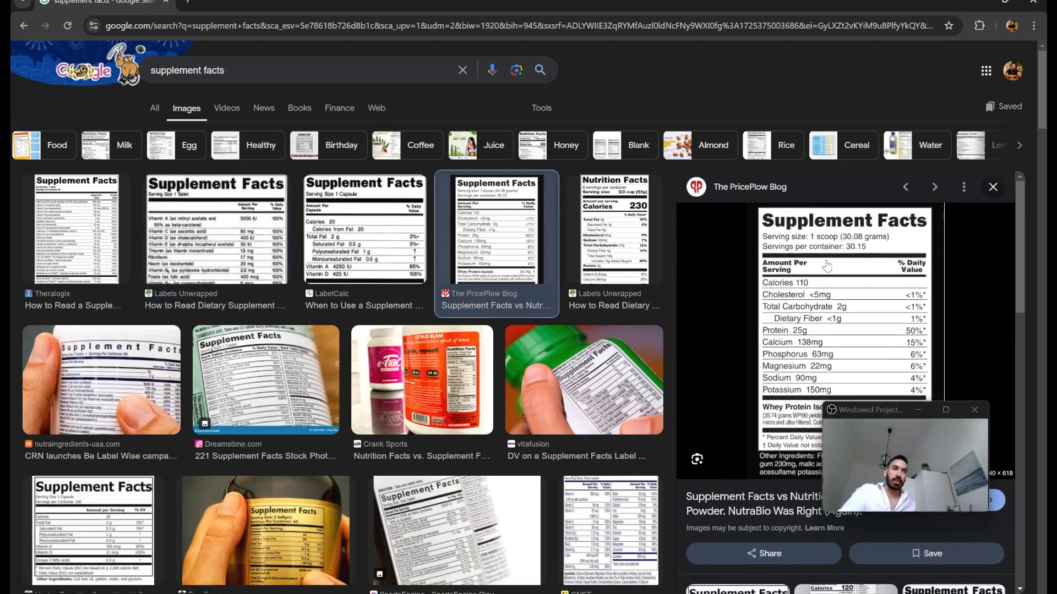
{"action": "scroll", "coordinate": [822, 268], "scroll_direction": "down", "scroll_amount": 1}
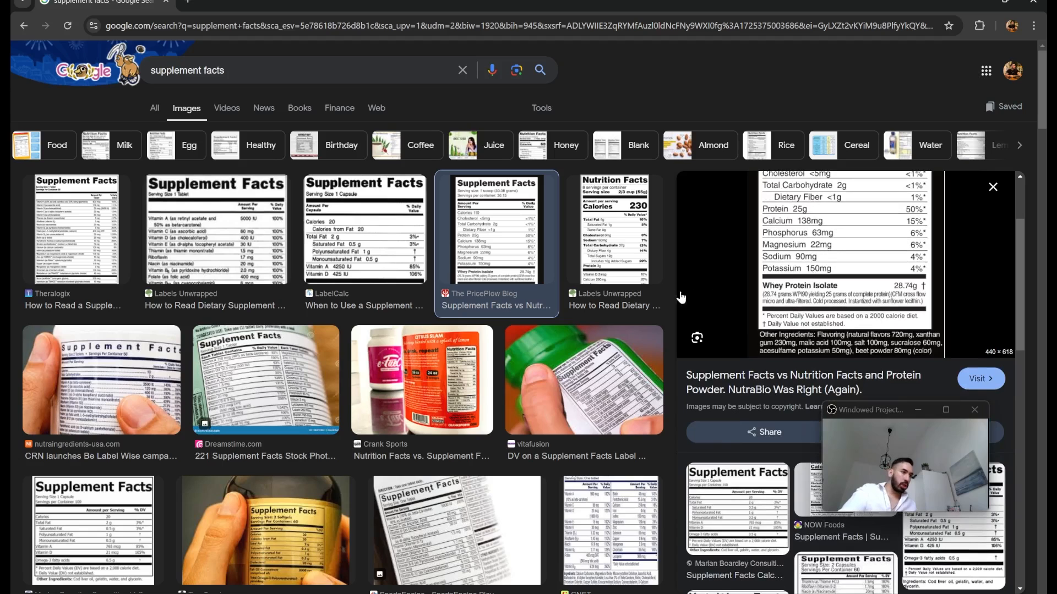
{"action": "right_click", "coordinate": [828, 236]}
{"action": "right_click", "coordinate": [796, 239]}
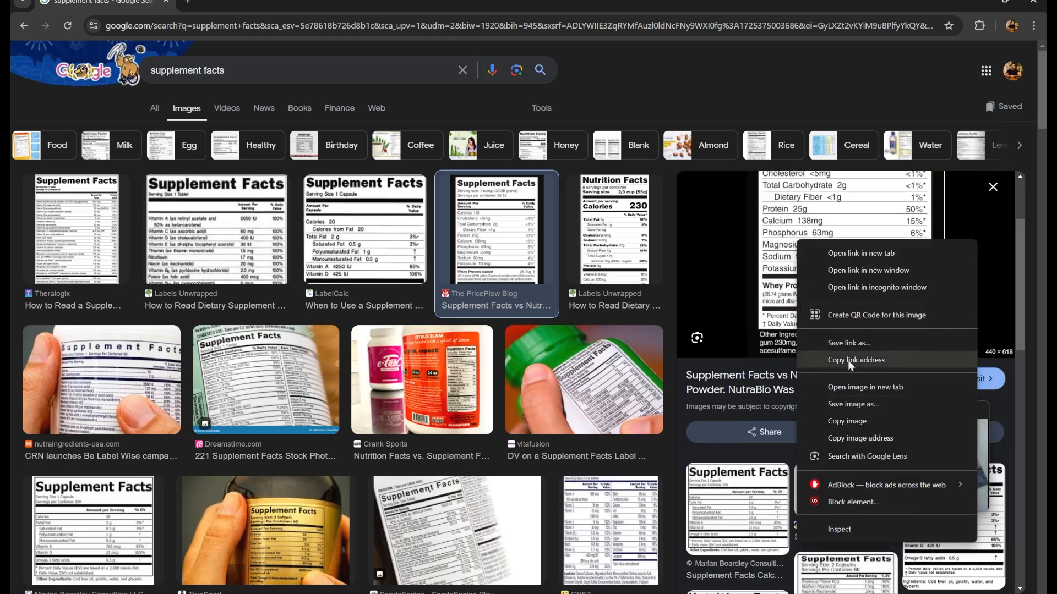
- Preview the Labels Unwrapped Nutrition Facts panel image and copy it
{"action": "left_click", "coordinate": [612, 252]}
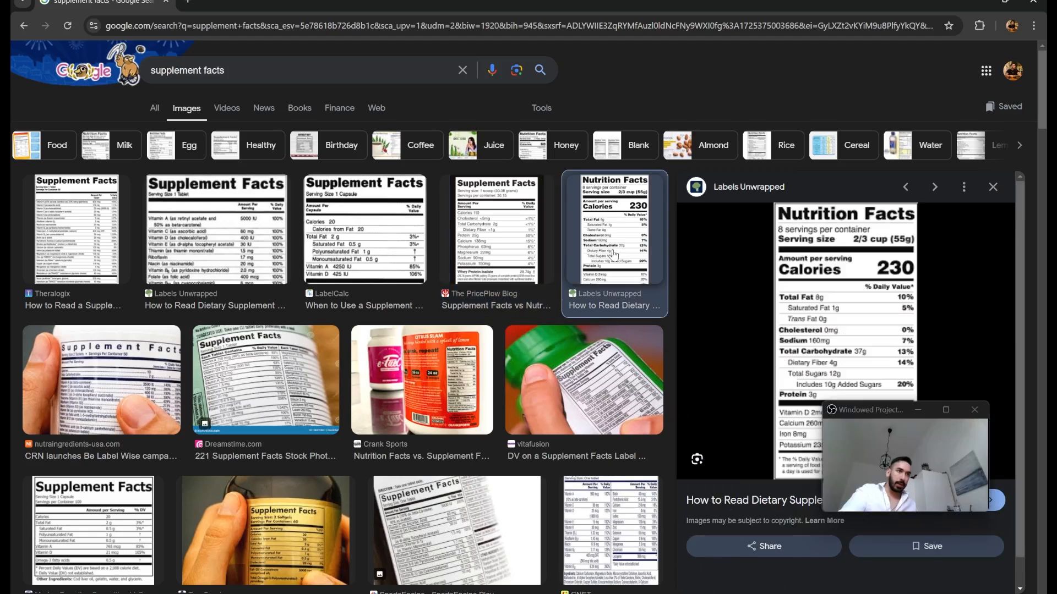
{"action": "scroll", "coordinate": [824, 252], "scroll_direction": "down", "scroll_amount": 1}
{"action": "right_click", "coordinate": [857, 241]}
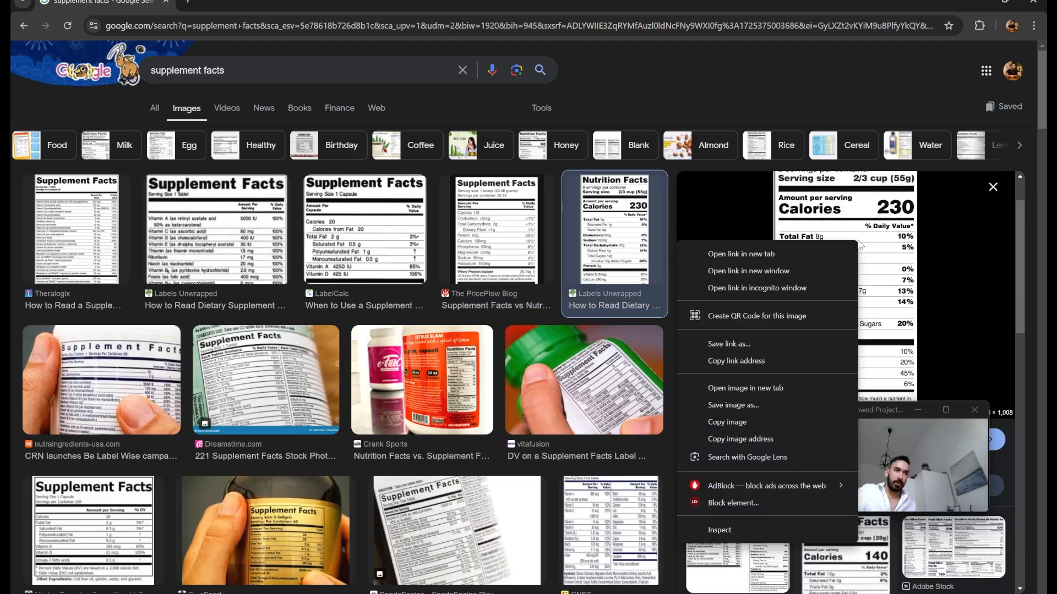
{"action": "left_click", "coordinate": [750, 421]}
- Switch back to the Canva label, paste the Nutrition Facts image and place it just right of the strawberries
{"action": "left_click_drag", "start_coordinate": [452, 4], "coordinate": [479, 0]}
{"action": "left_click", "coordinate": [620, 252]}
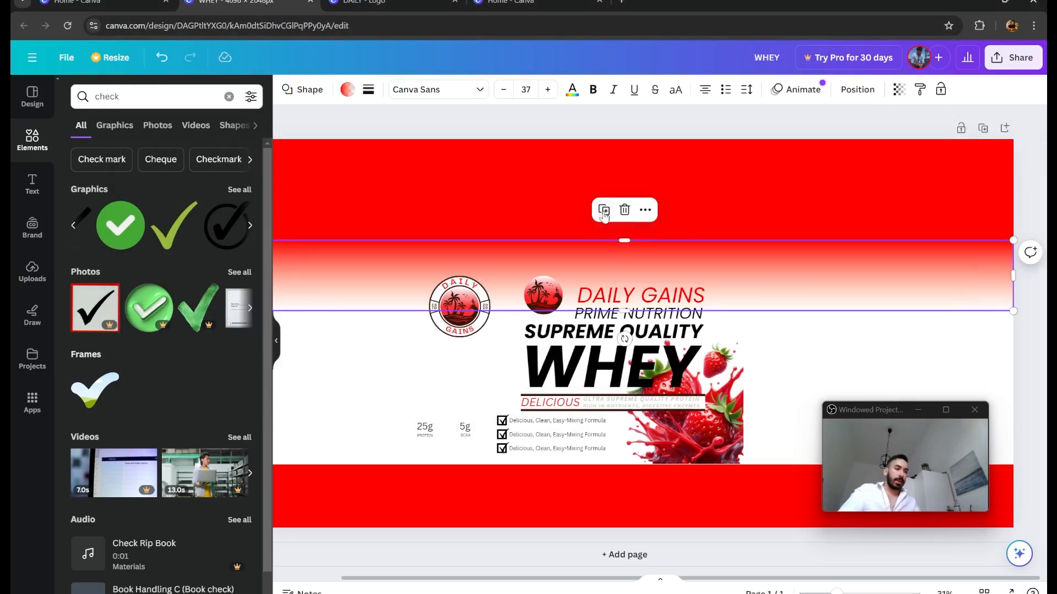
{"action": "key", "text": "ctrl+v"}
{"action": "left_click_drag", "start_coordinate": [648, 324], "coordinate": [832, 319]}
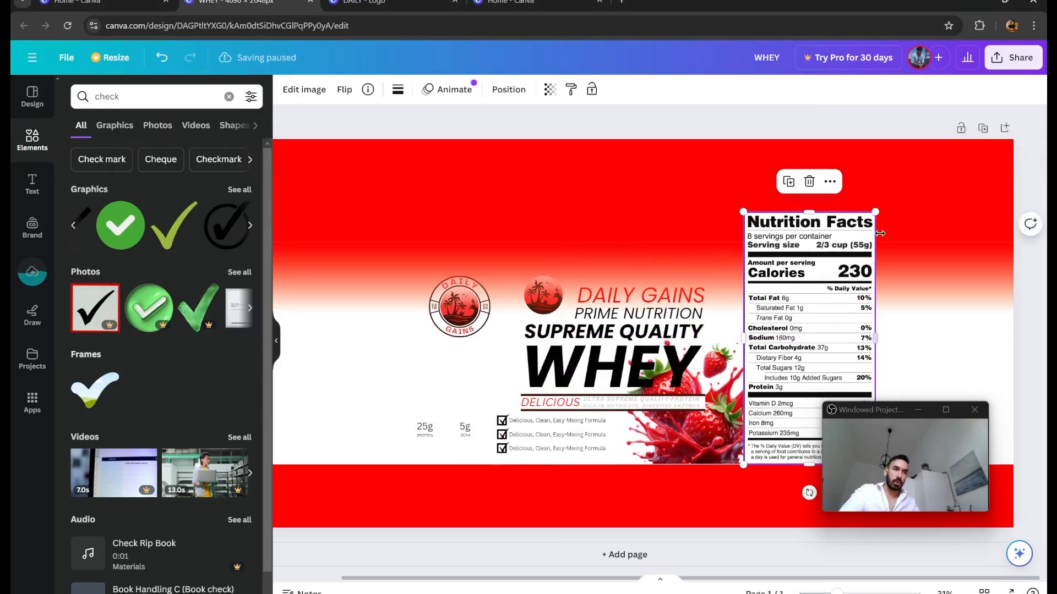
- Shrink the Nutrition Facts image and fit it into the white area just right of the strawberries
{"action": "left_click_drag", "start_coordinate": [876, 209], "coordinate": [857, 306]}
{"action": "left_click_drag", "start_coordinate": [796, 352], "coordinate": [796, 352]}
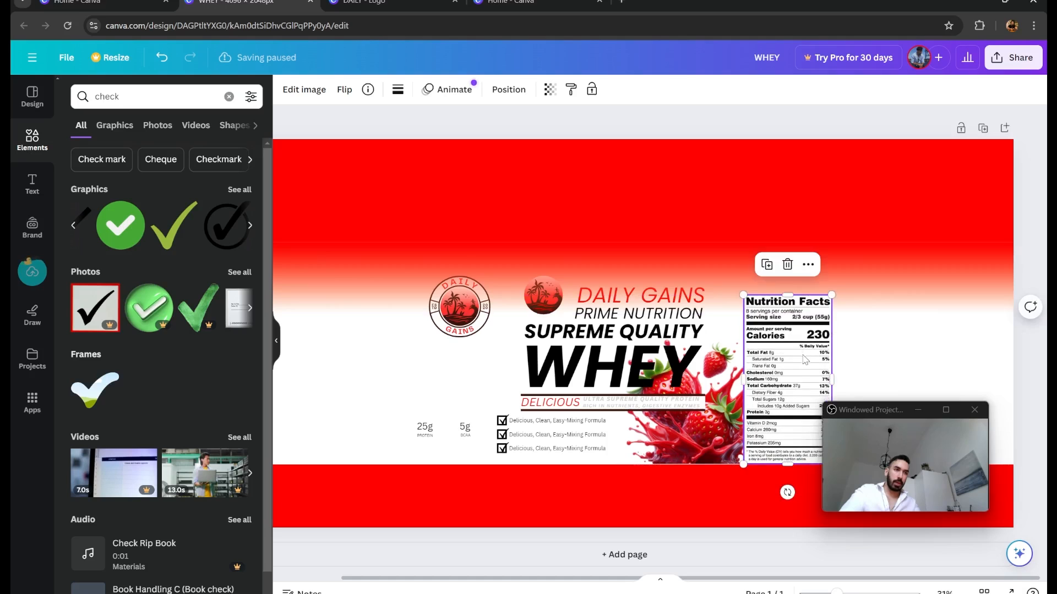
{"action": "left_click_drag", "start_coordinate": [832, 295], "coordinate": [844, 276]}
{"action": "left_click_drag", "start_coordinate": [811, 326], "coordinate": [810, 329]}
- Duplicate the Nutrition Facts panel and place the copy just left of the round Daily Gains logo
{"action": "left_click", "coordinate": [773, 249]}
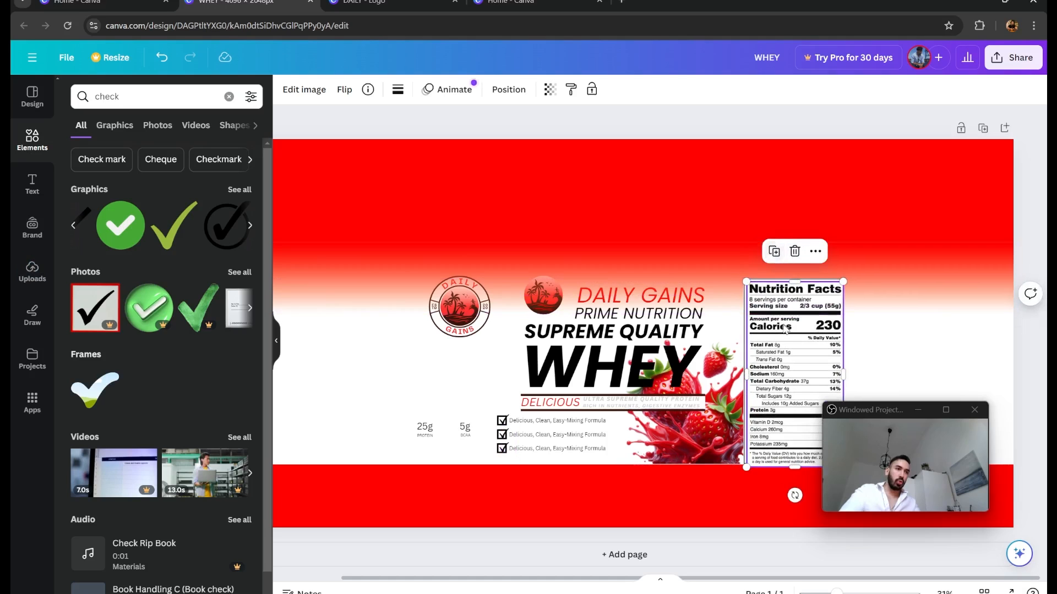
{"action": "left_click_drag", "start_coordinate": [787, 366], "coordinate": [326, 351]}
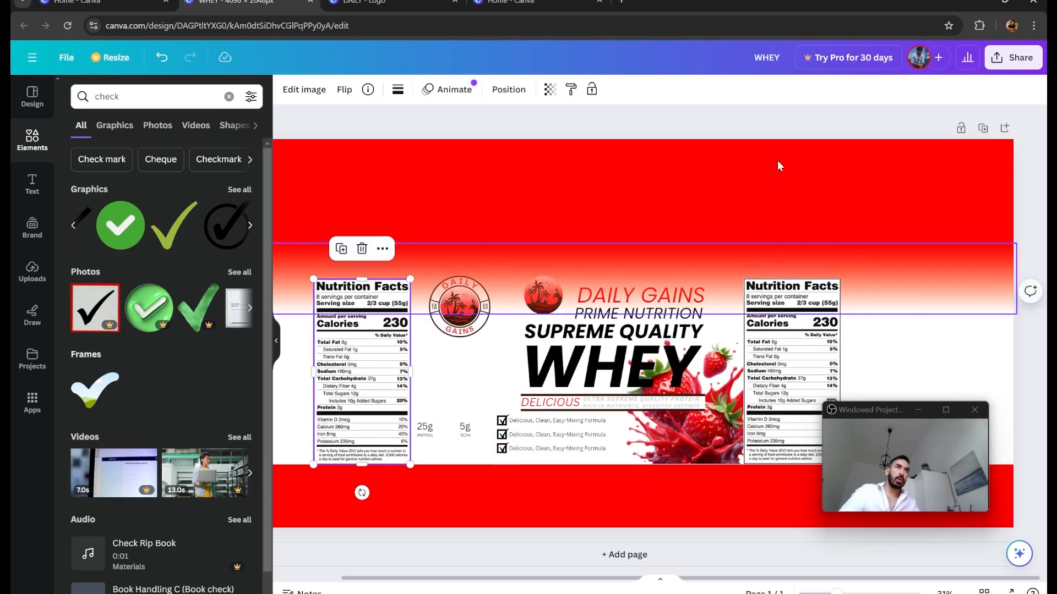
{"action": "scroll", "coordinate": [407, 341], "scroll_direction": "left", "scroll_amount": 2}
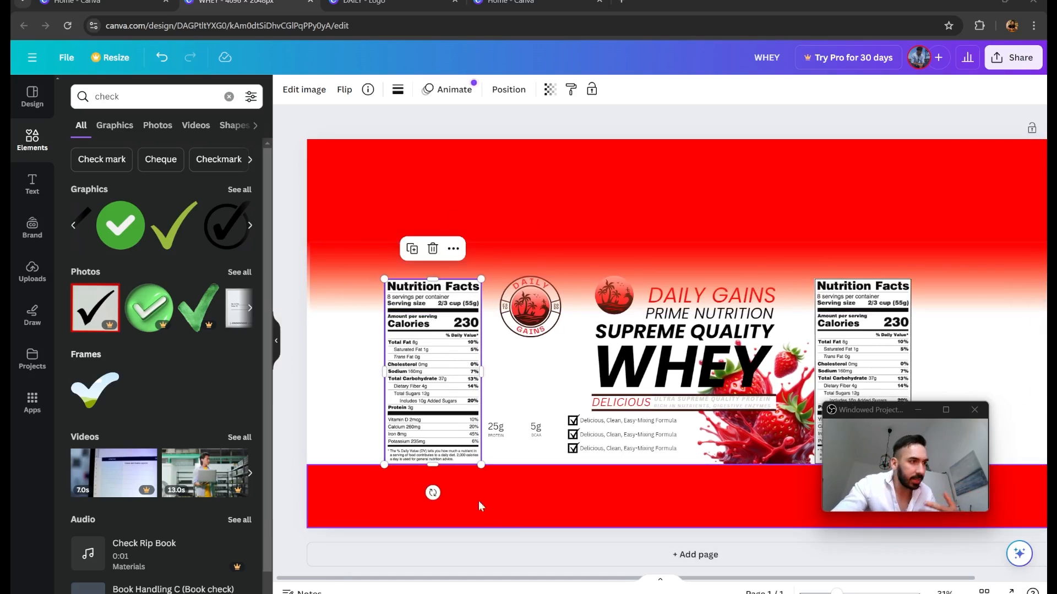
{"action": "left_click", "coordinate": [365, 424]}
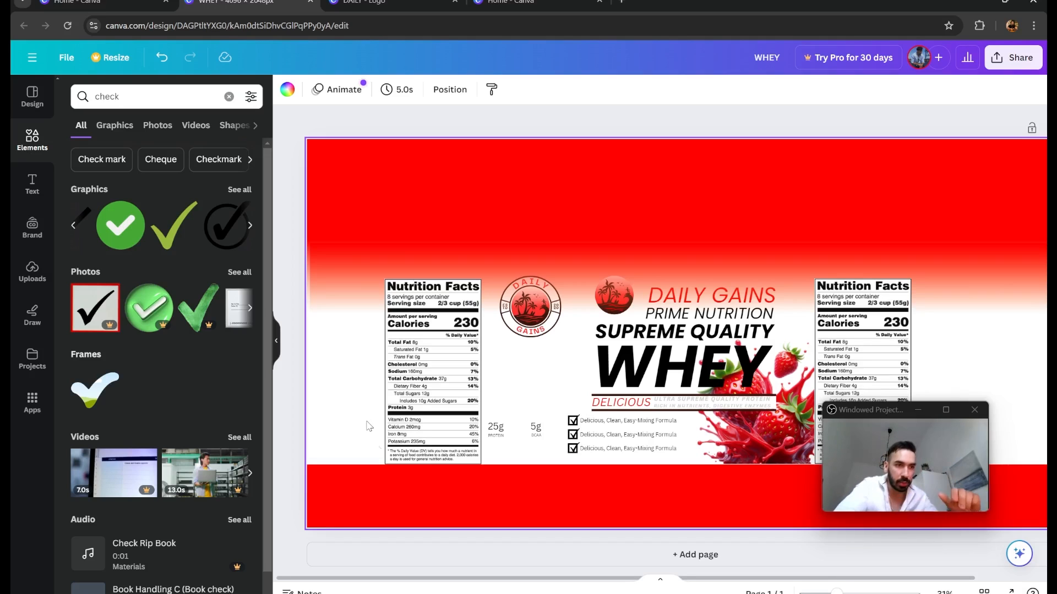
{"action": "left_click", "coordinate": [277, 340]}
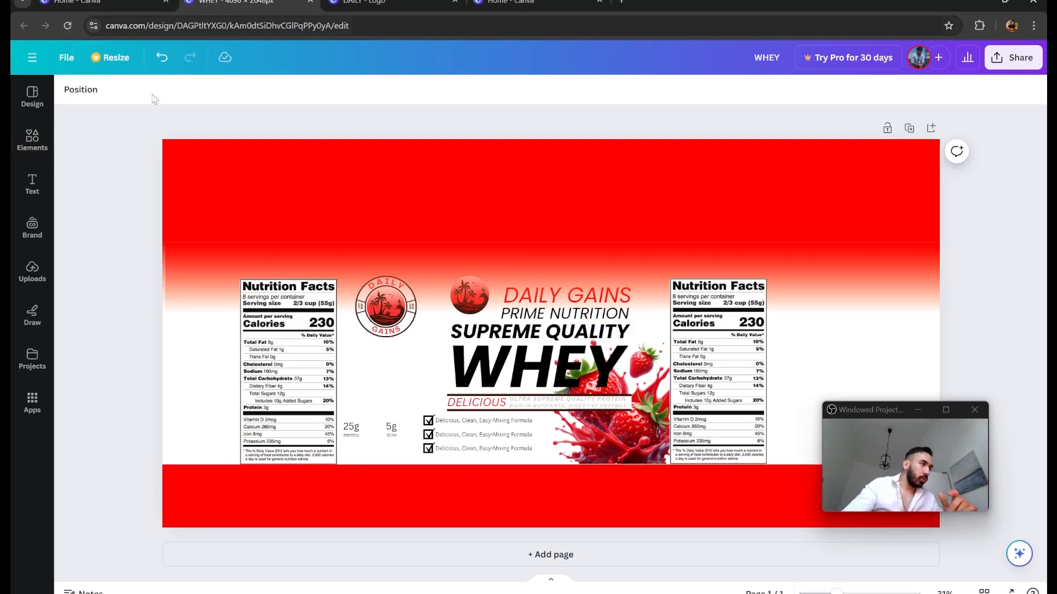
- Search the elements for lines and add a plain solid line across the upper red area of the label
{"action": "left_click", "coordinate": [33, 142]}
{"action": "left_click", "coordinate": [135, 100]}
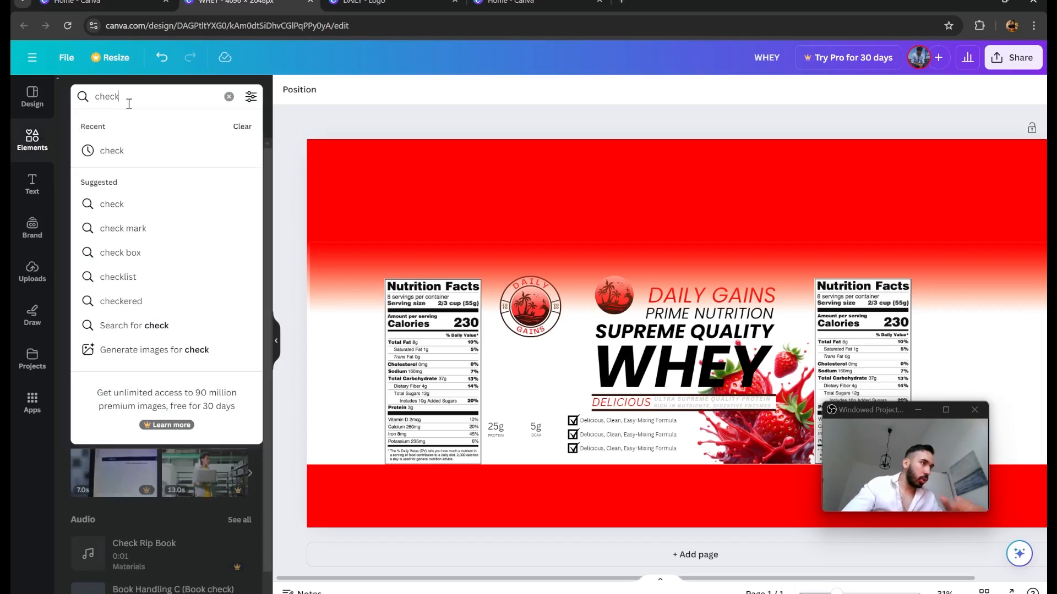
{"action": "type", "text": "lines"}
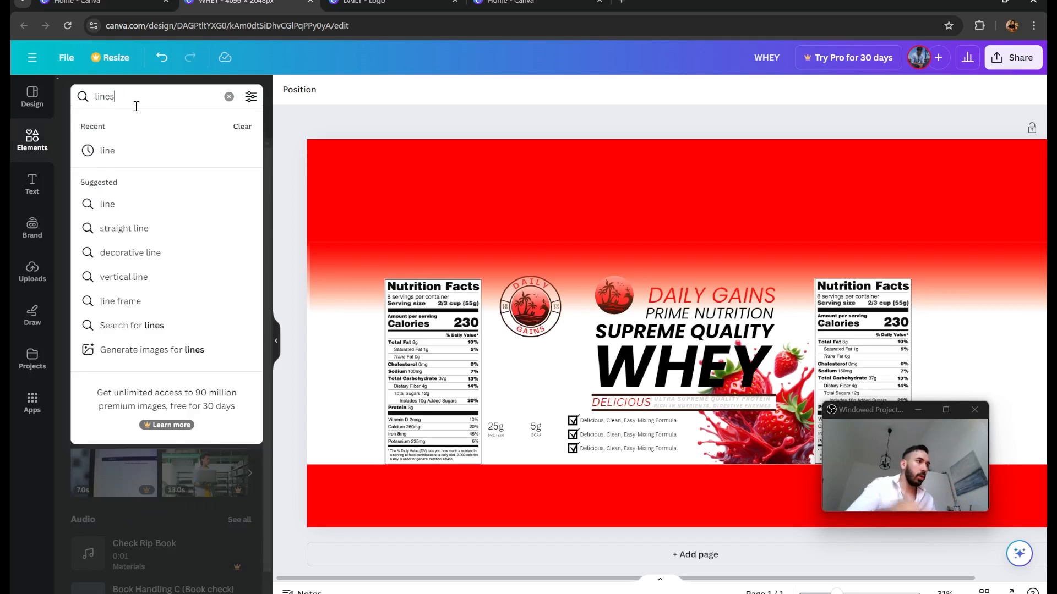
{"action": "key", "text": "Return"}
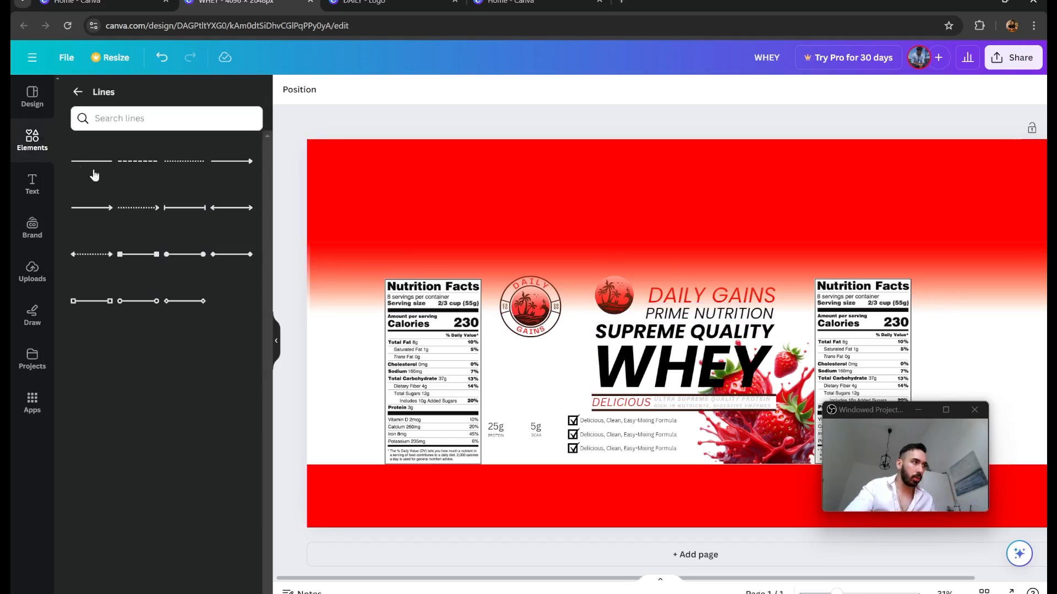
{"action": "left_click", "coordinate": [78, 163]}
{"action": "left_click_drag", "start_coordinate": [575, 333], "coordinate": [333, 169]}
- Make the line white and thicker, and stretch it across the full label width near the top edge
{"action": "left_click", "coordinate": [287, 89]}
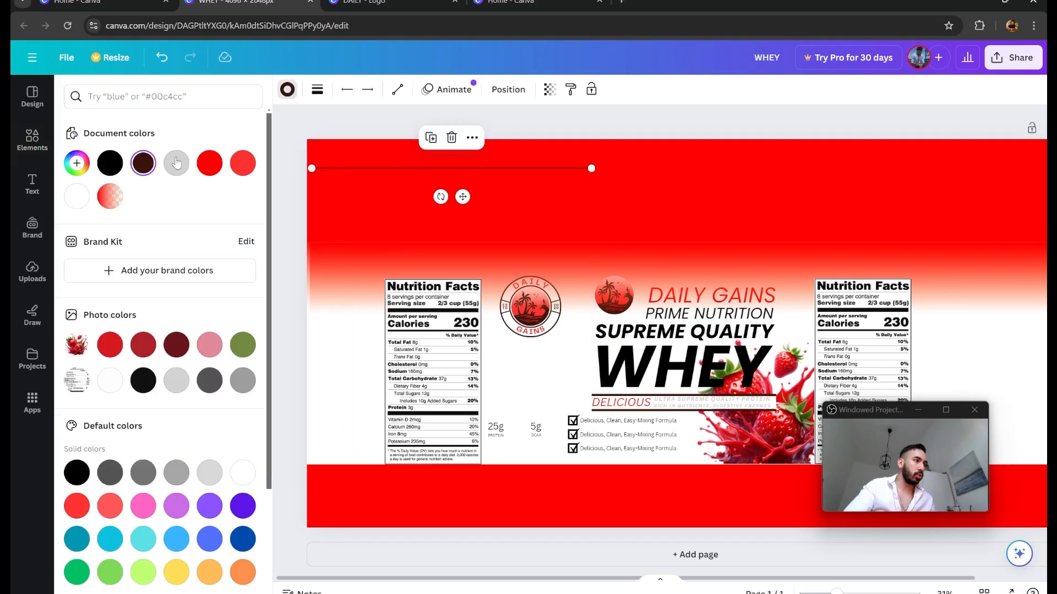
{"action": "left_click", "coordinate": [77, 196]}
{"action": "left_click", "coordinate": [317, 89]}
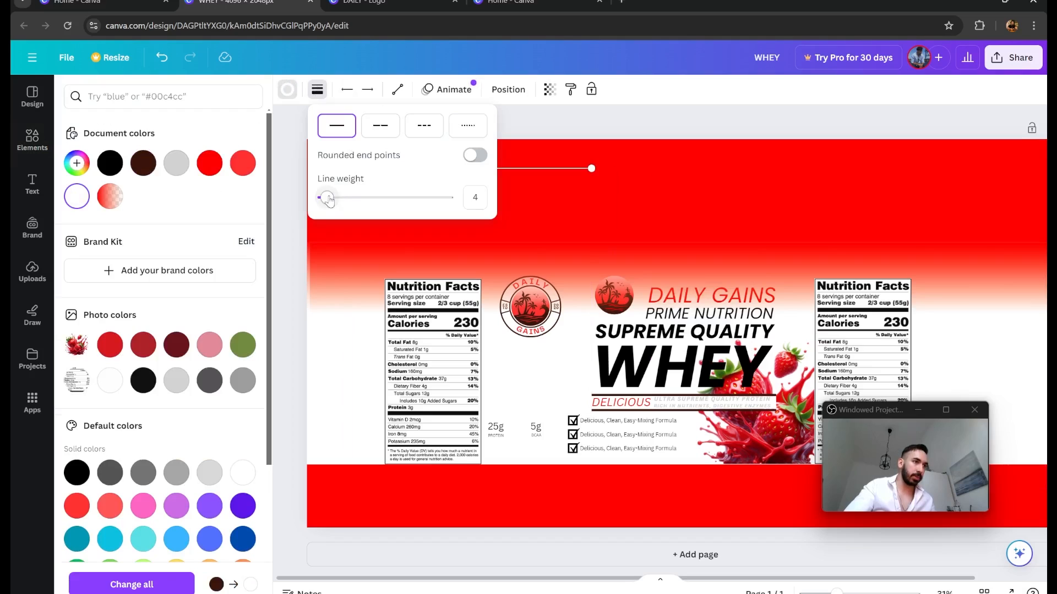
{"action": "left_click", "coordinate": [517, 166]}
{"action": "left_click_drag", "start_coordinate": [517, 166], "coordinate": [512, 156]}
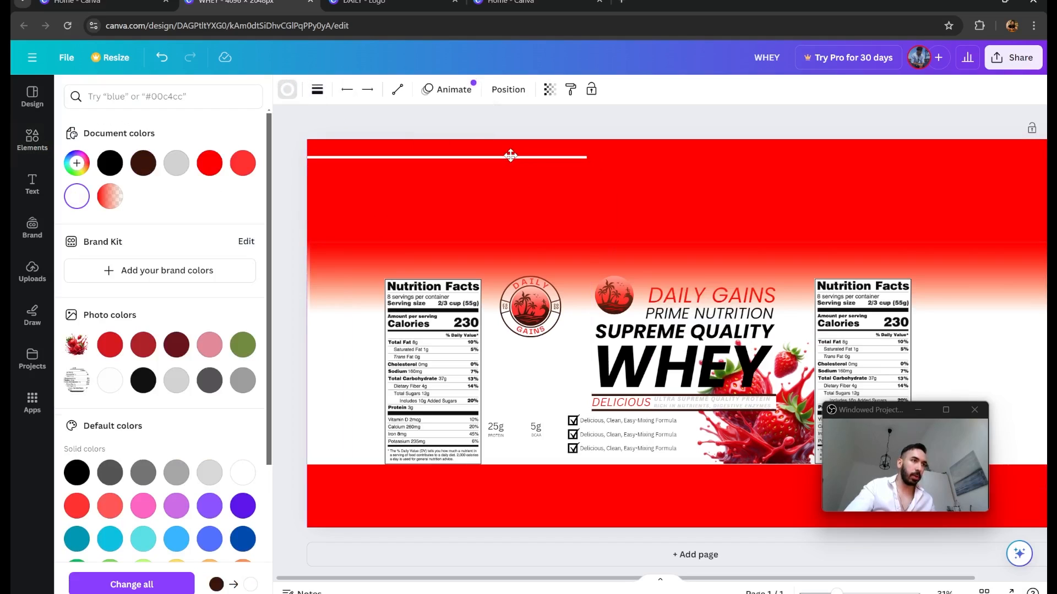
{"action": "left_click_drag", "start_coordinate": [586, 158], "coordinate": [1014, 160]}
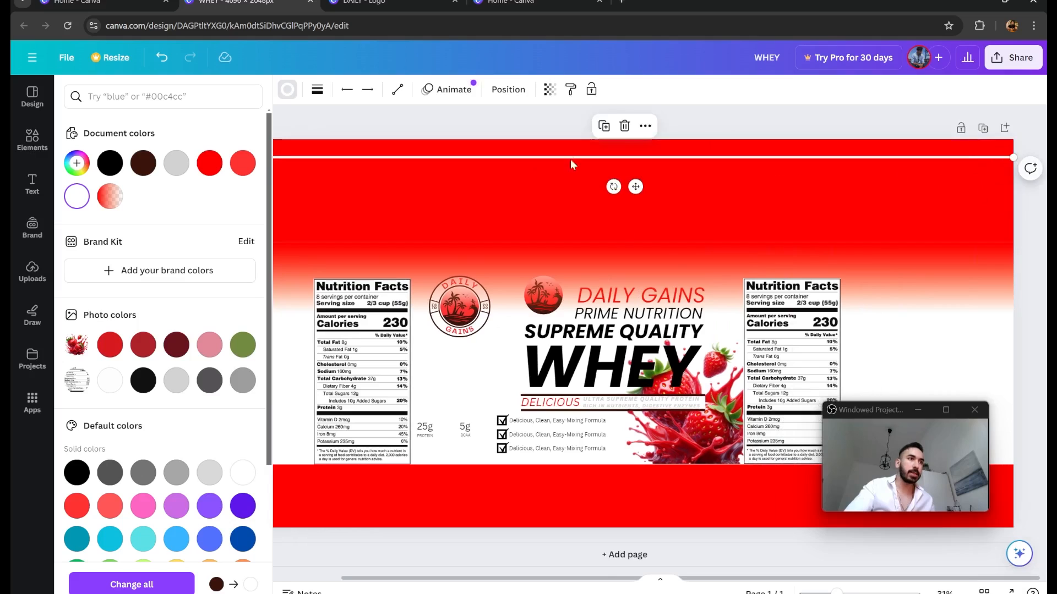
- Duplicate the white line and place the copy a short distance below it to form a headline strip
{"action": "left_click", "coordinate": [606, 129]}
{"action": "left_click_drag", "start_coordinate": [590, 165], "coordinate": [591, 195]}
{"action": "left_click", "coordinate": [475, 254]}
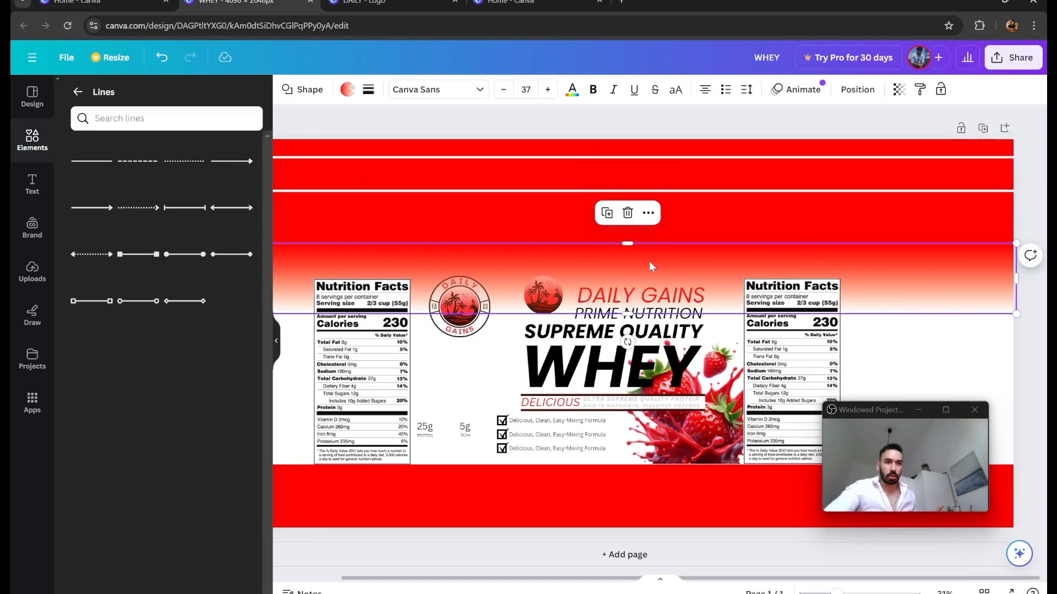
- Add a text box between the white lines reading "DAILY GAINS SUPREMIR NUTRITION - SUPREME QUALITY WHEY PROTEIN POWDER"
{"action": "left_click", "coordinate": [34, 185]}
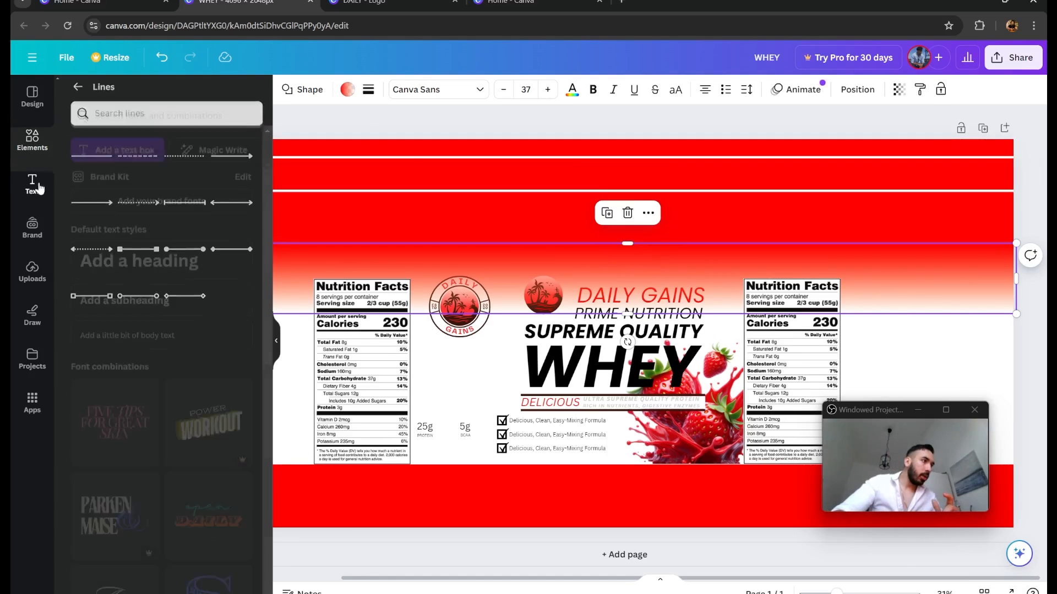
{"action": "left_click", "coordinate": [138, 132]}
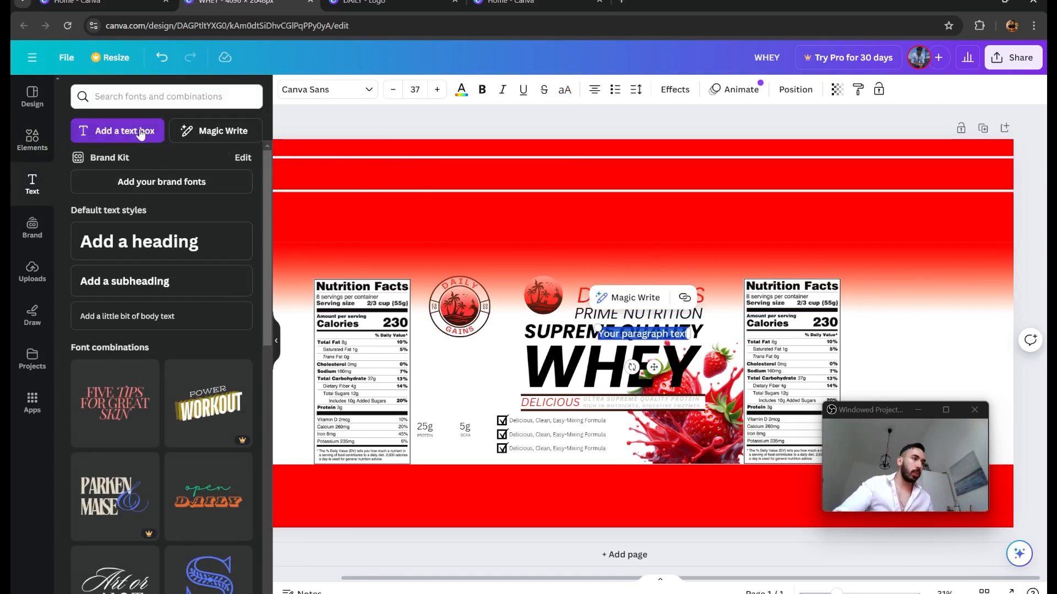
{"action": "left_click", "coordinate": [551, 313]}
{"action": "left_click_drag", "start_coordinate": [621, 334], "coordinate": [551, 181]}
{"action": "left_click", "coordinate": [553, 182]}
{"action": "type", "text": "DA"}
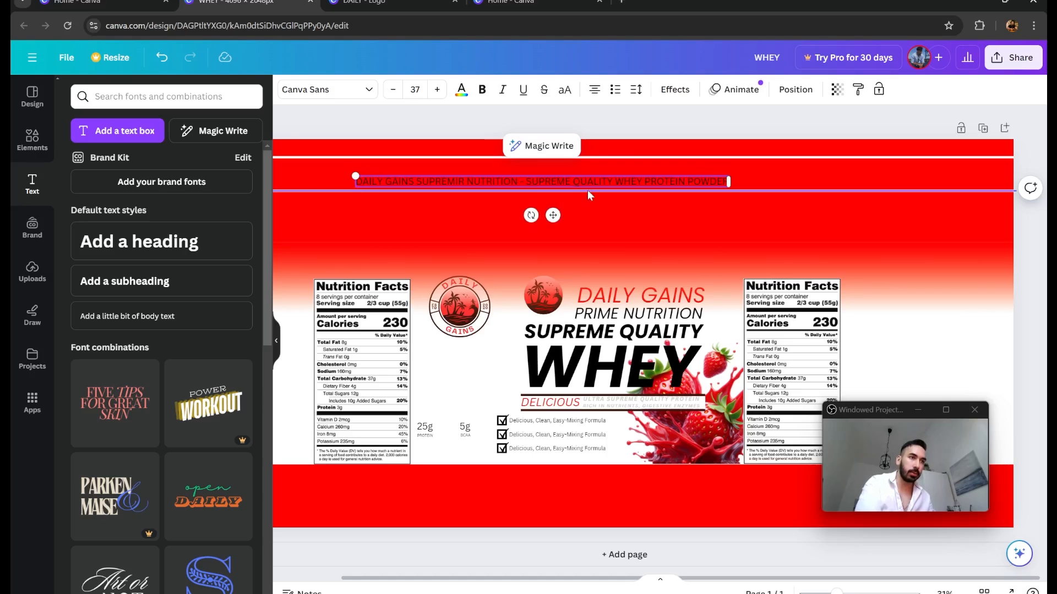
- Make the whole headline text white and italic
{"action": "triple_click", "coordinate": [578, 184]}
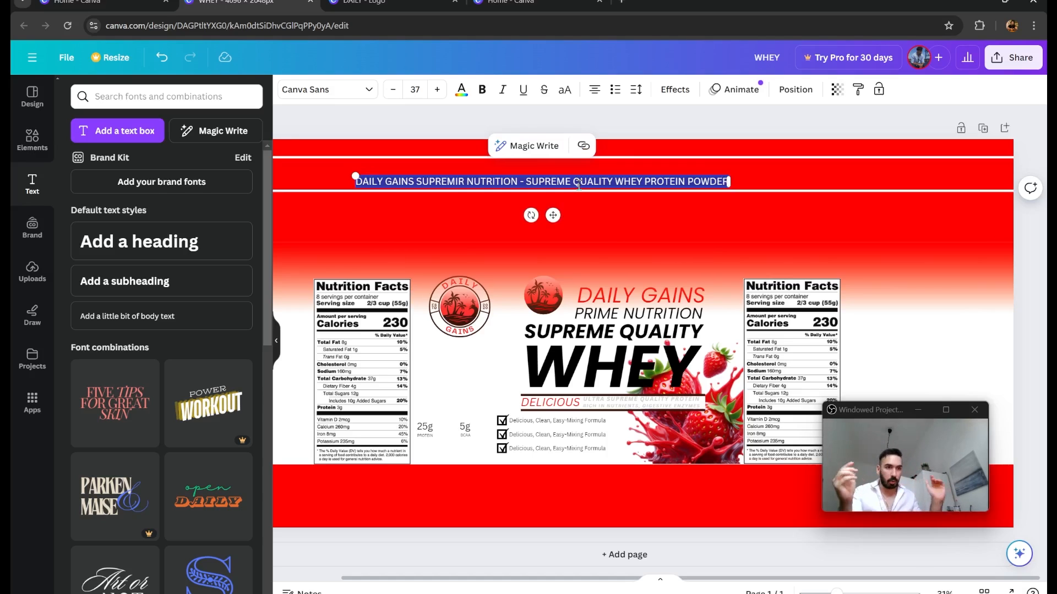
{"action": "left_click", "coordinate": [461, 91]}
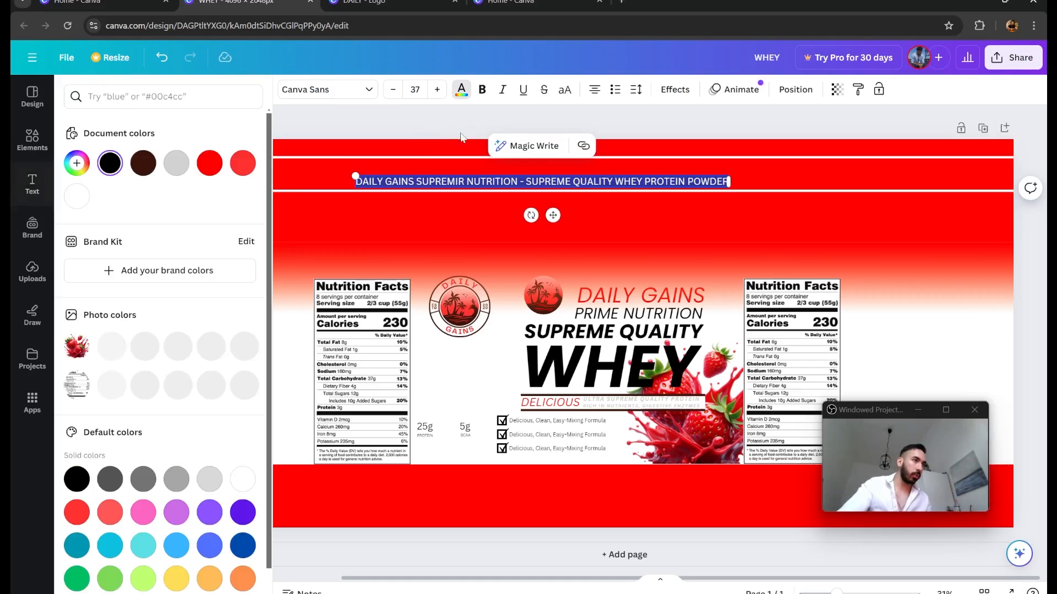
{"action": "left_click", "coordinate": [70, 195]}
{"action": "left_click", "coordinate": [503, 92]}
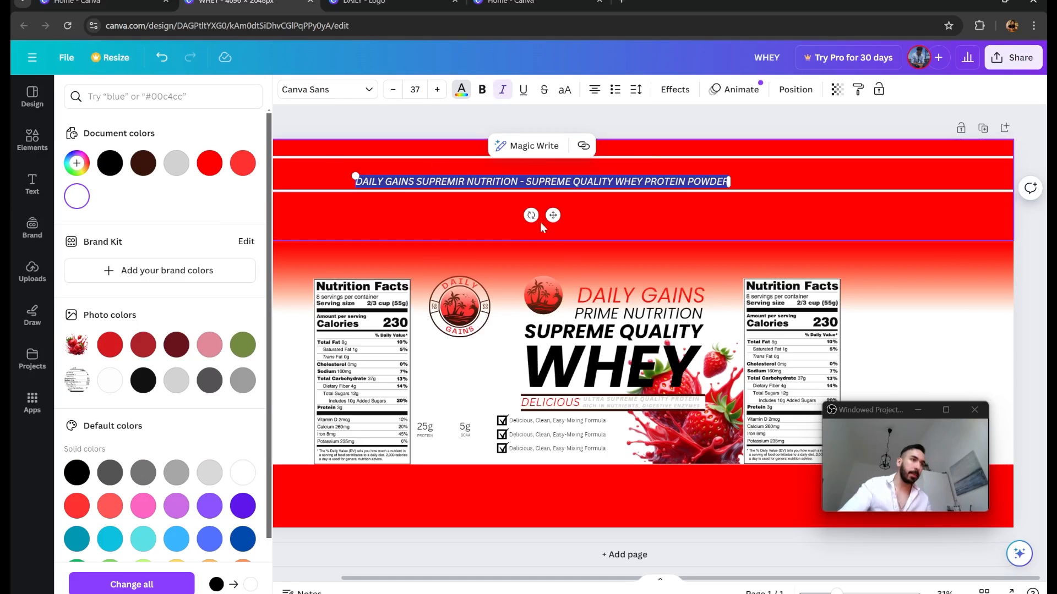
- Move the headline to the label's left edge and enlarge it to about size 64.8 between the white lines
{"action": "left_click_drag", "start_coordinate": [553, 215], "coordinate": [484, 198]}
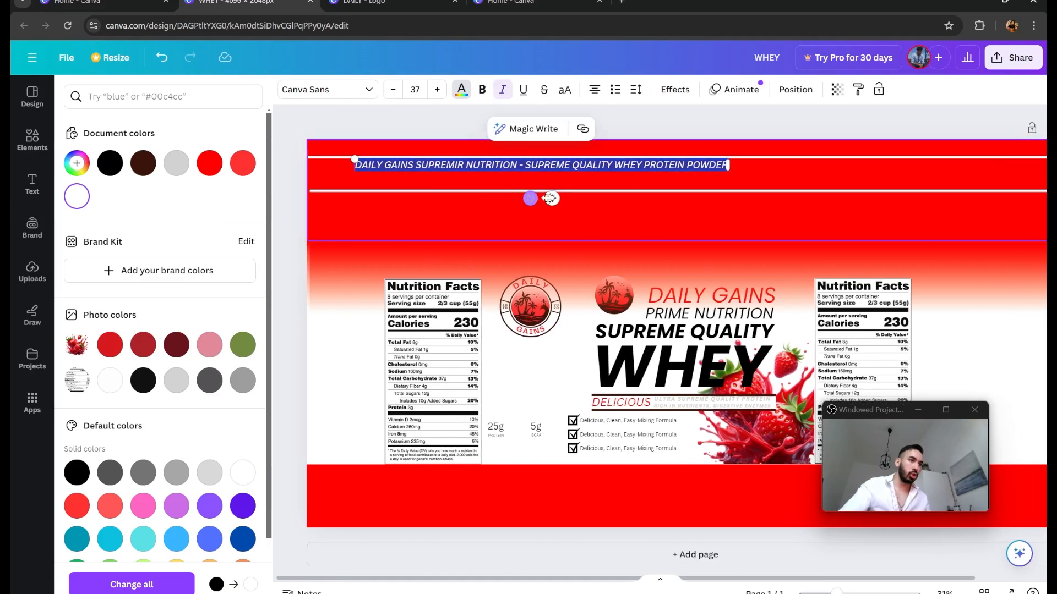
{"action": "left_click_drag", "start_coordinate": [552, 198], "coordinate": [505, 205]}
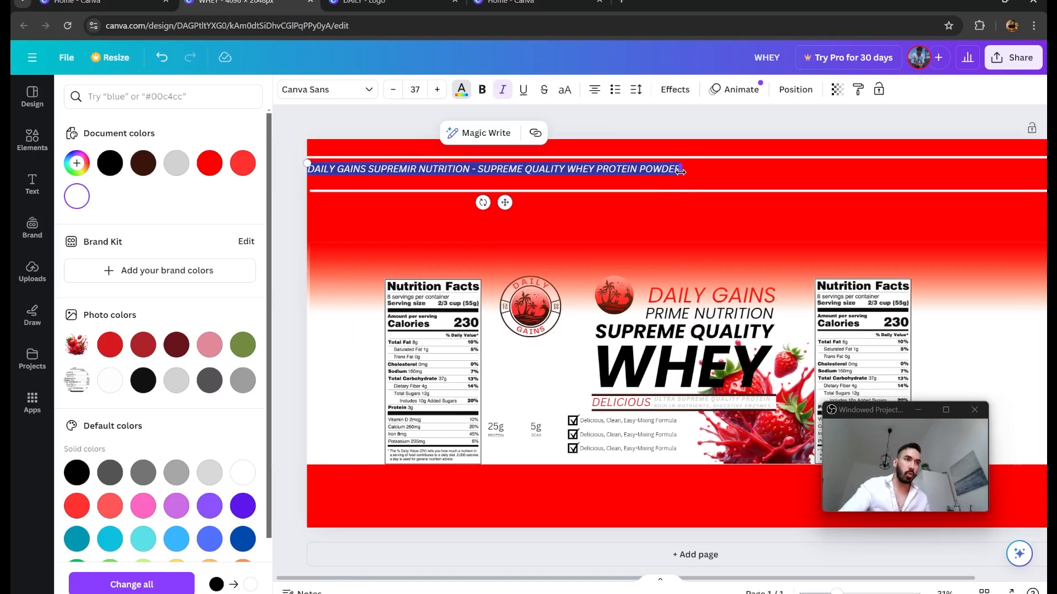
{"action": "left_click", "coordinate": [653, 191]}
{"action": "left_click", "coordinate": [597, 171]}
{"action": "left_click_drag", "start_coordinate": [338, 171], "coordinate": [306, 148]}
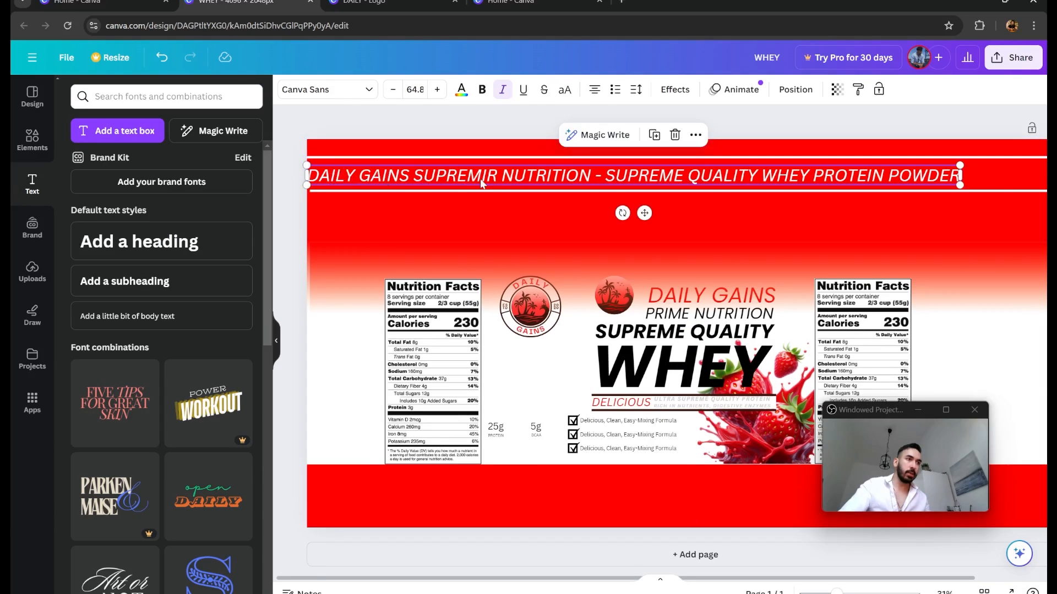
- Reposition the headline between the white lines and enlarge it to about size 75.2 to span the label
{"action": "left_click_drag", "start_coordinate": [483, 179], "coordinate": [579, 182]}
{"action": "scroll", "coordinate": [579, 180], "scroll_direction": "right", "scroll_amount": 1}
{"action": "scroll", "coordinate": [572, 181], "scroll_direction": "down", "scroll_amount": 2}
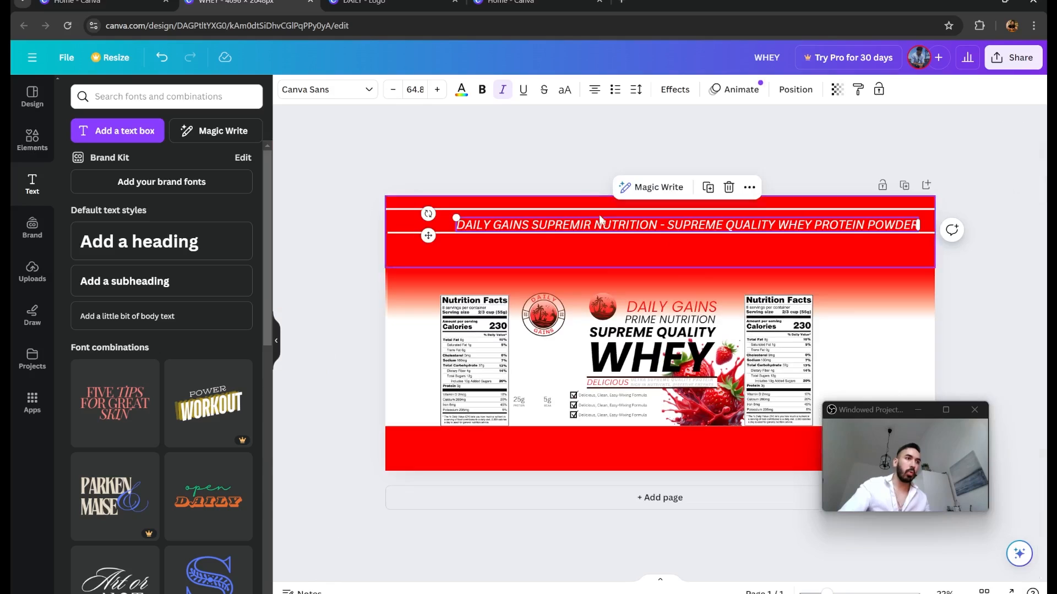
{"action": "left_click_drag", "start_coordinate": [600, 220], "coordinate": [615, 222]}
{"action": "left_click_drag", "start_coordinate": [468, 215], "coordinate": [437, 220]}
{"action": "double_click", "coordinate": [437, 221]}
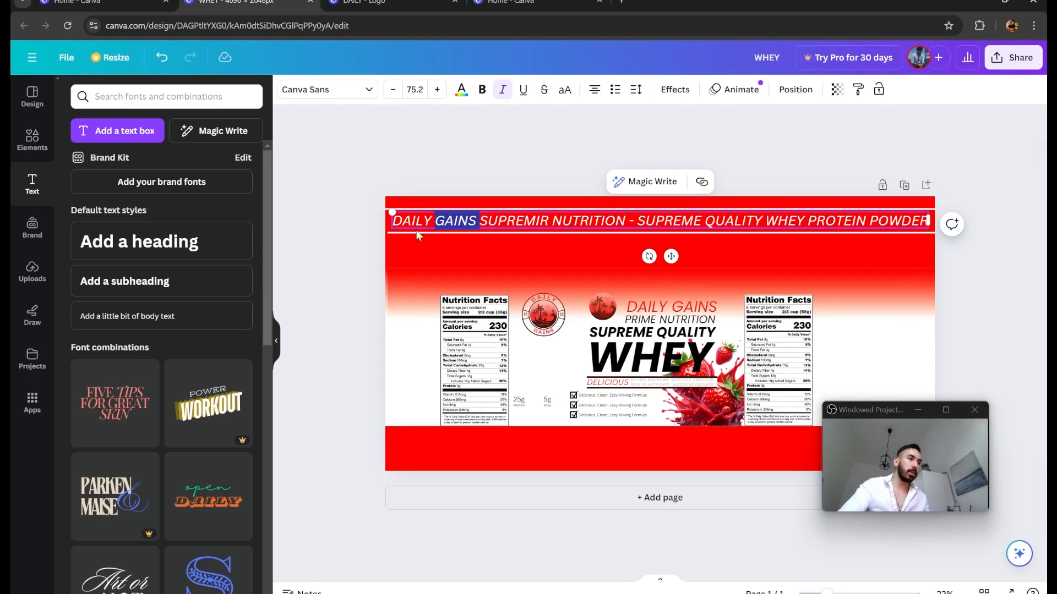
{"action": "left_click", "coordinate": [417, 231]}
- Select all of the headline text and tighten its letter spacing
{"action": "scroll", "coordinate": [504, 237], "scroll_direction": "up", "scroll_amount": 3}
{"action": "left_click", "coordinate": [491, 166]}
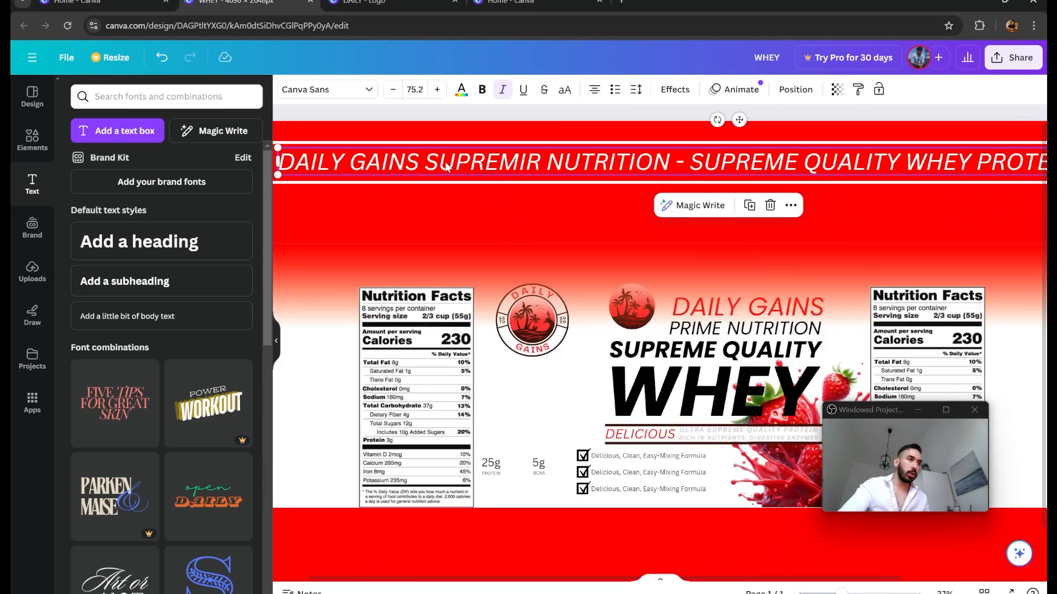
{"action": "scroll", "coordinate": [522, 177], "scroll_direction": "down", "scroll_amount": 2}
{"action": "key", "text": "ctrl+a"}
{"action": "left_click", "coordinate": [464, 163]}
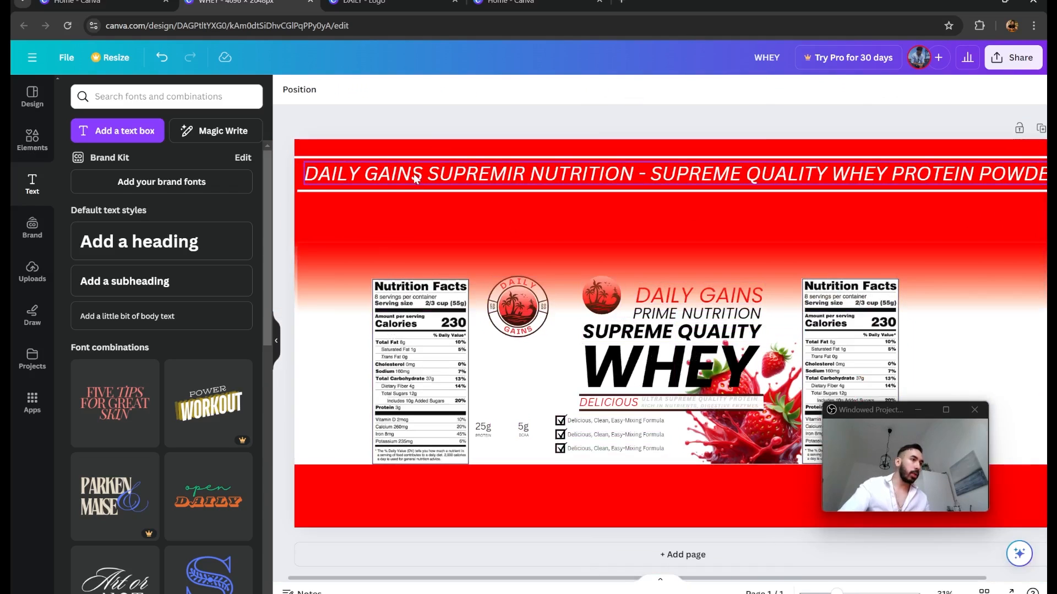
{"action": "left_click", "coordinate": [412, 176]}
{"action": "left_click", "coordinate": [411, 175]}
{"action": "key", "text": "ctrl+a"}
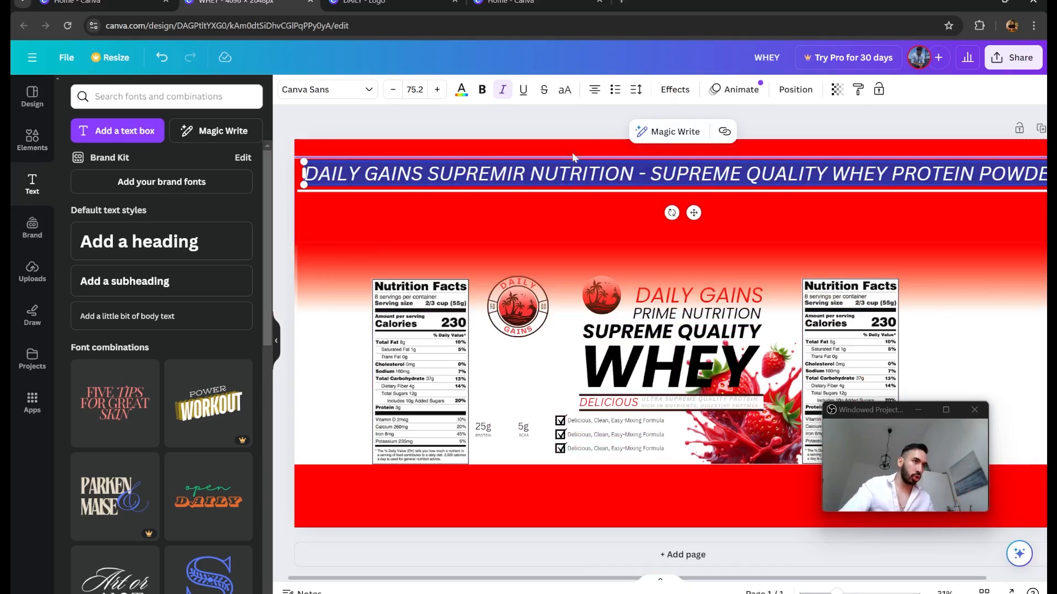
{"action": "left_click", "coordinate": [636, 89]}
{"action": "left_click_drag", "start_coordinate": [662, 141], "coordinate": [656, 142]}
{"action": "left_click", "coordinate": [605, 152]}
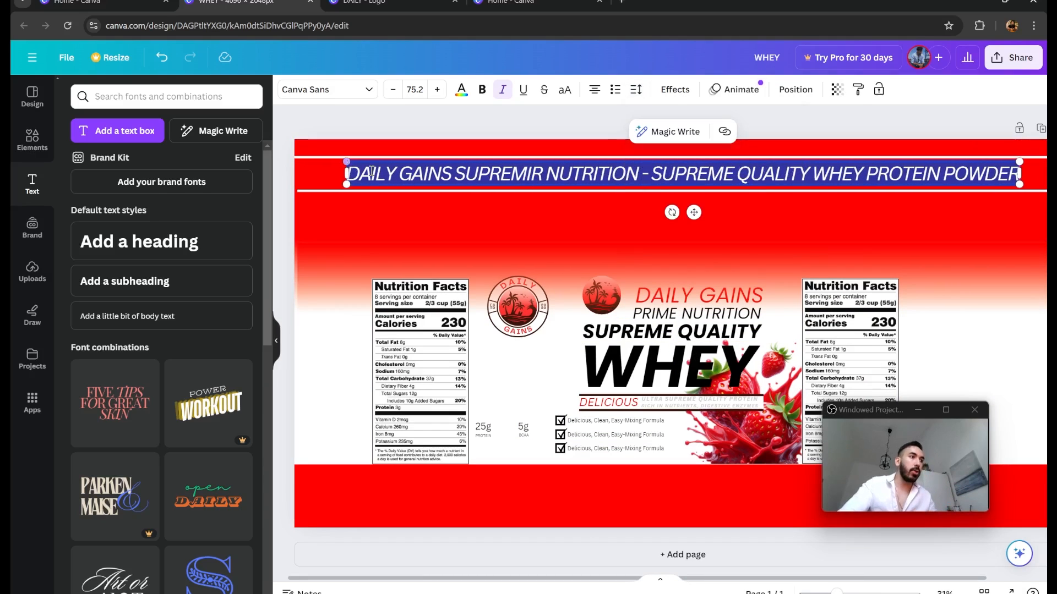
- Enlarge the tightened headline to about size 80.7, extending it to the label's left edge
{"action": "left_click", "coordinate": [402, 205]}
{"action": "left_click", "coordinate": [363, 172]}
{"action": "left_click_drag", "start_coordinate": [346, 159], "coordinate": [298, 160]}
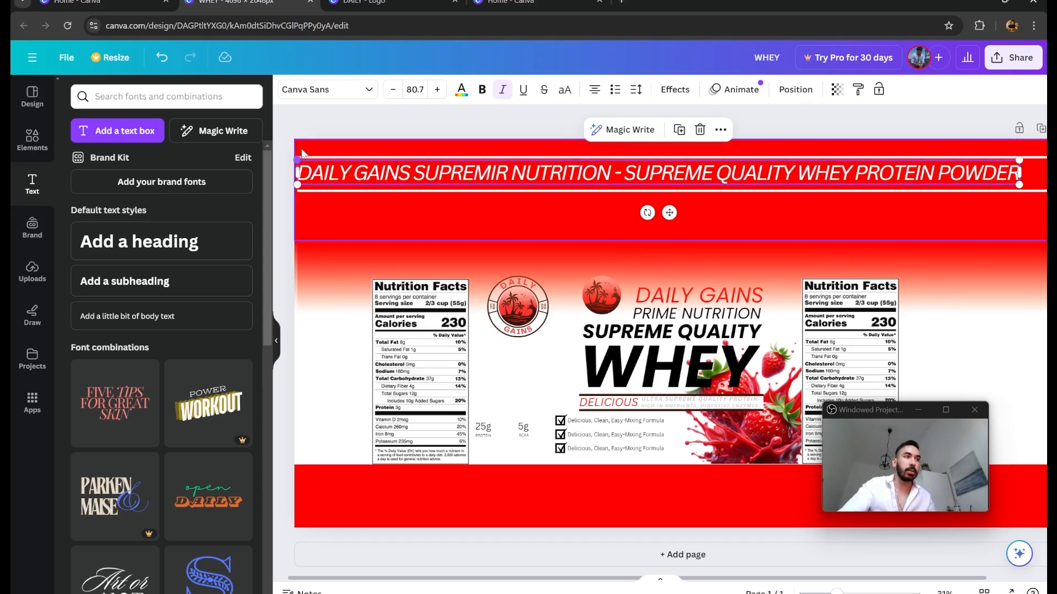
{"action": "scroll", "coordinate": [832, 167], "scroll_direction": "down", "scroll_amount": 2}
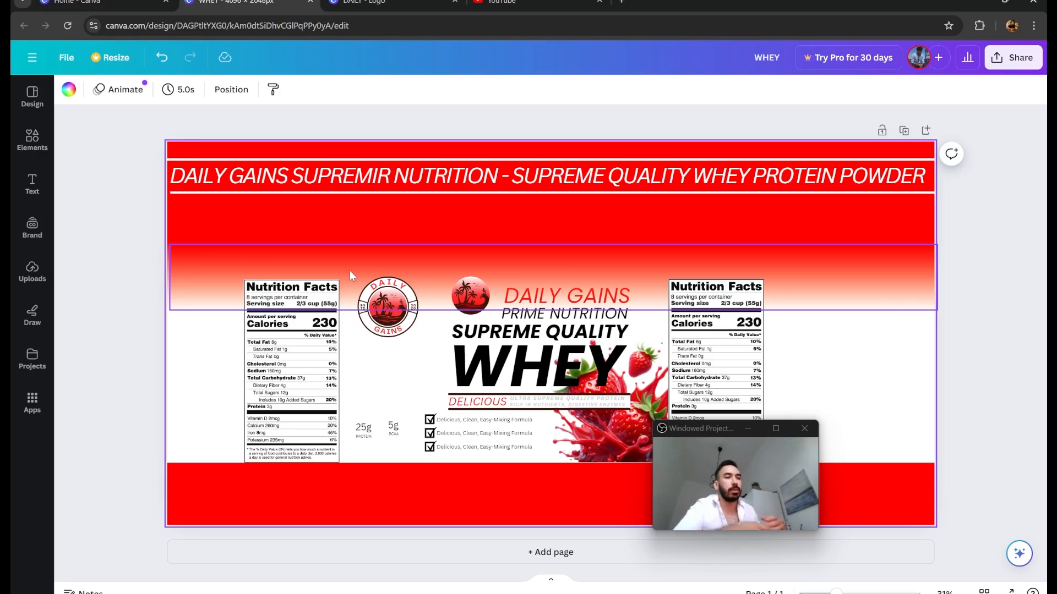
{"action": "left_click", "coordinate": [414, 474]}
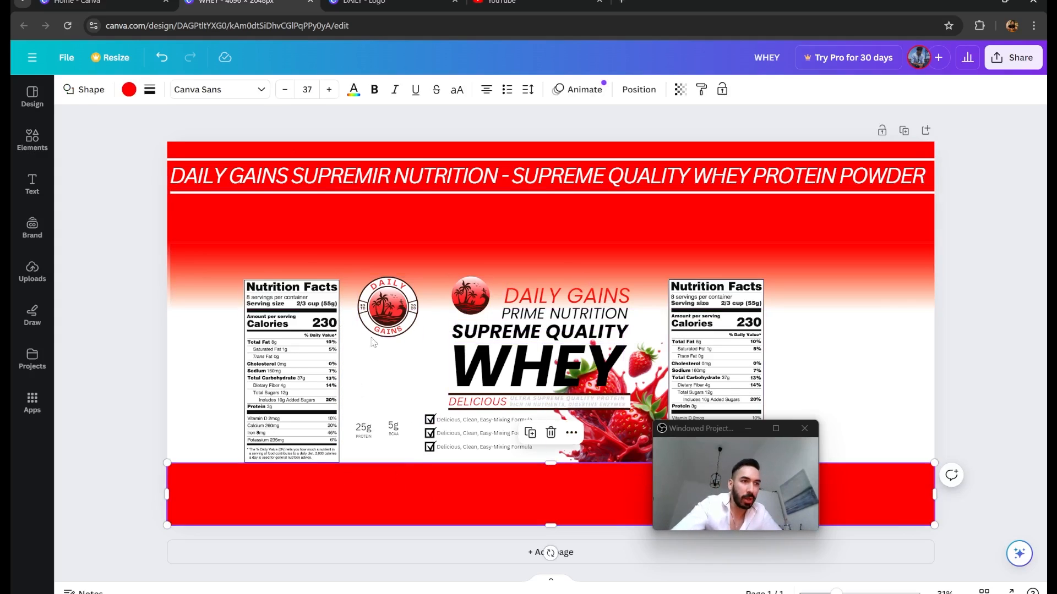
{"action": "left_click", "coordinate": [295, 337]}
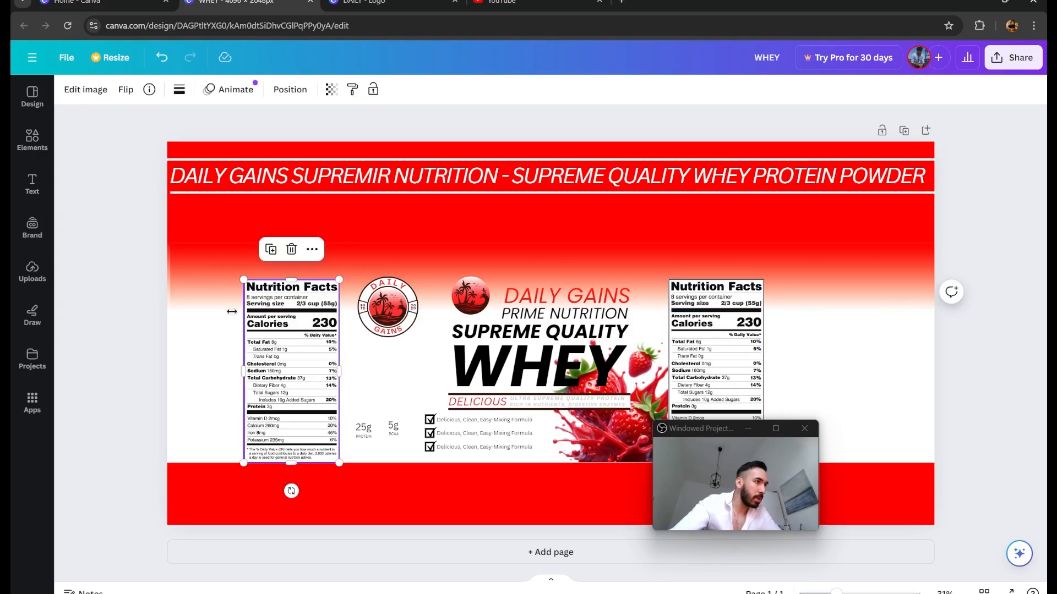
{"action": "left_click", "coordinate": [201, 197]}
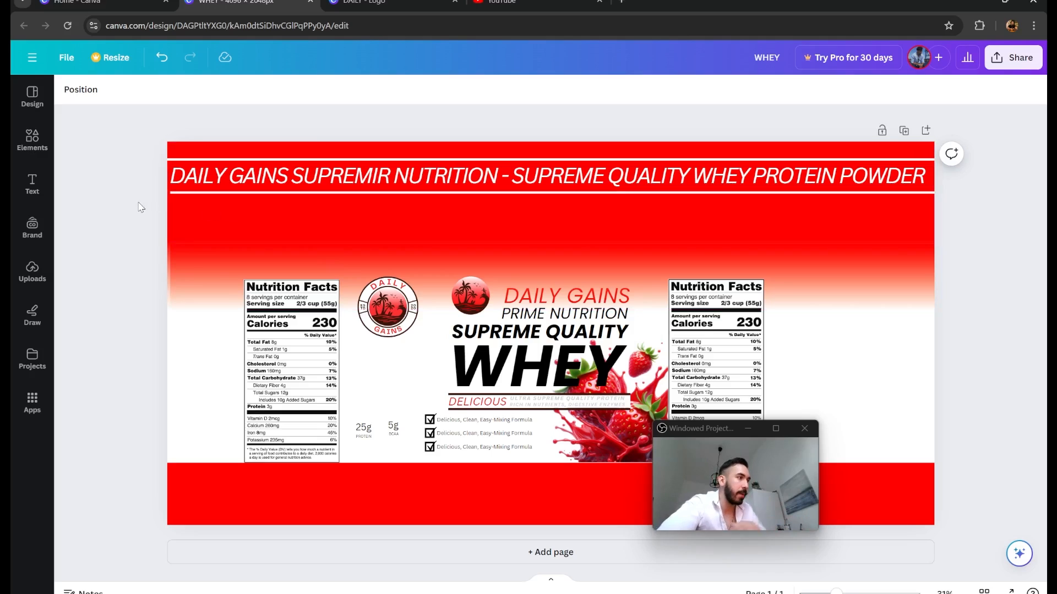
- Move the headline together with its two white lines slightly lower within the upper red band
{"action": "left_click_drag", "start_coordinate": [158, 136], "coordinate": [245, 216]}
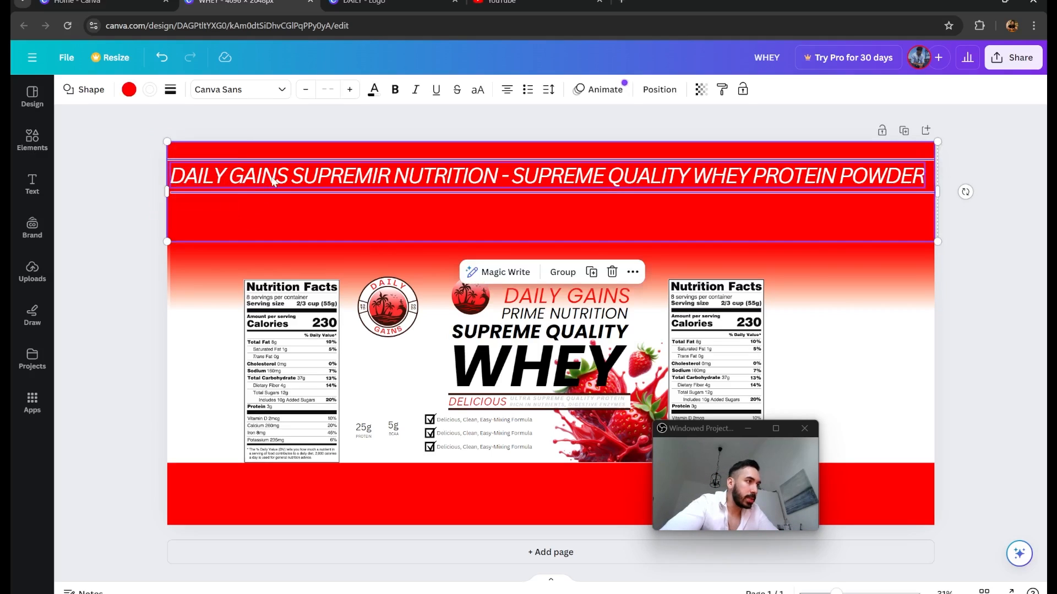
{"action": "left_click", "coordinate": [253, 223]}
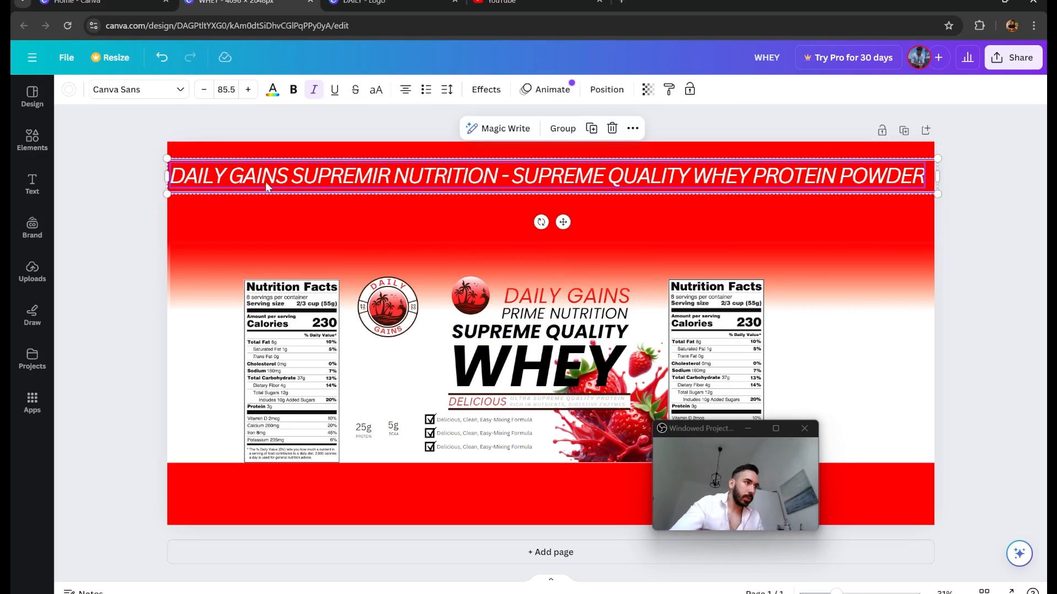
{"action": "left_click_drag", "start_coordinate": [266, 182], "coordinate": [270, 197]}
{"action": "left_click", "coordinate": [148, 220]}
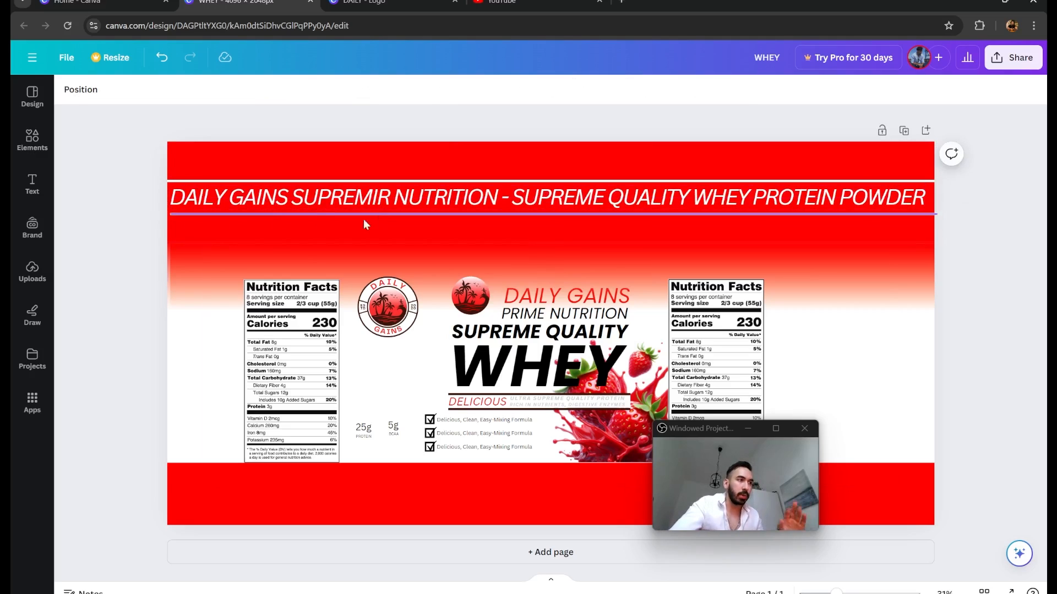
- Download the finished label design as a PNG file at size 1
{"action": "left_click", "coordinate": [66, 57]}
{"action": "left_click", "coordinate": [74, 310]}
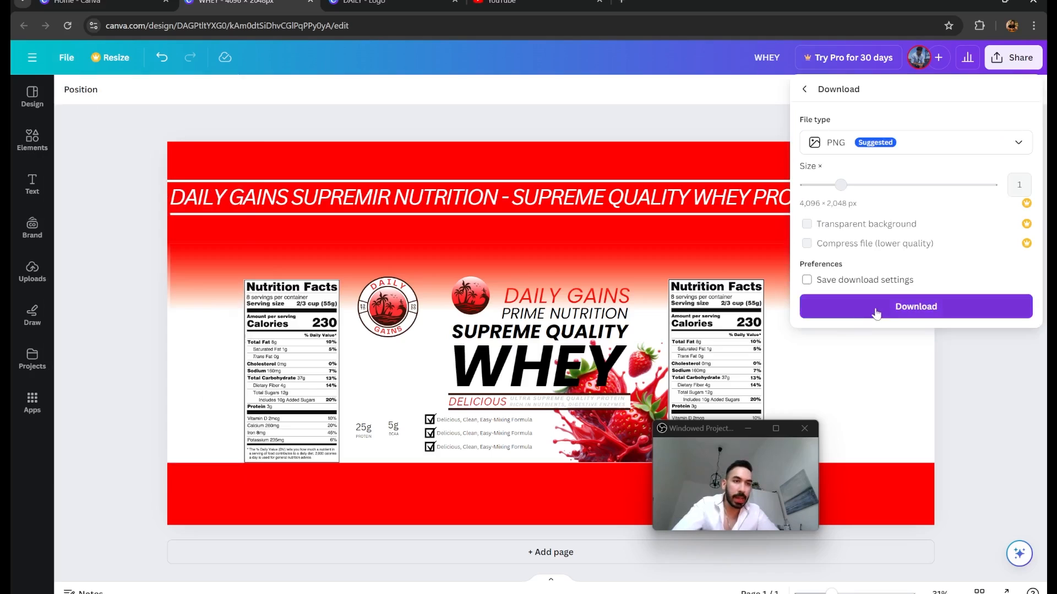
{"action": "left_click", "coordinate": [885, 307]}
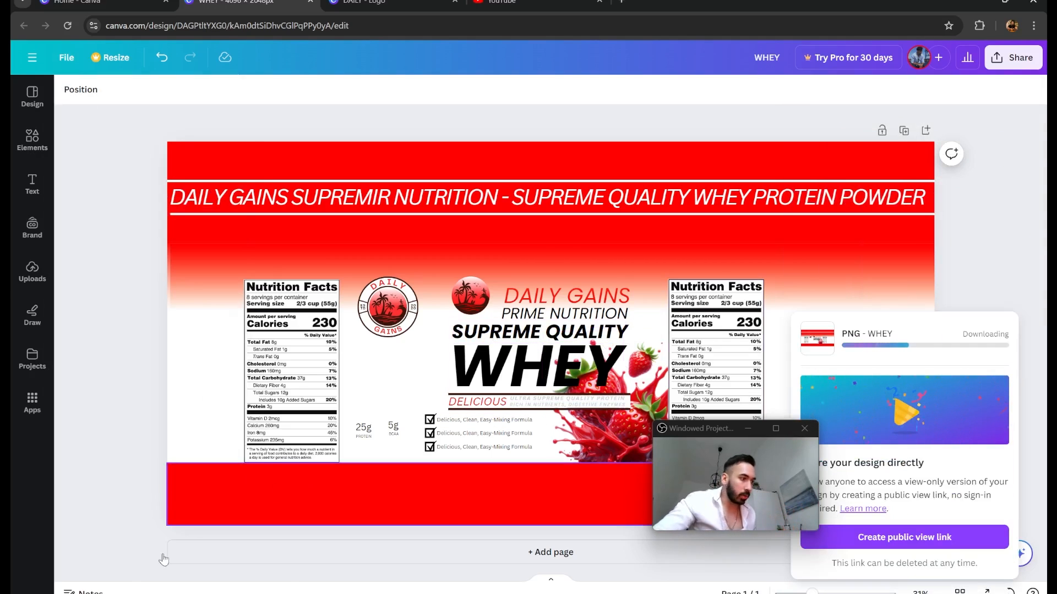
{"action": "mouse_move", "coordinate": [140, 593]}
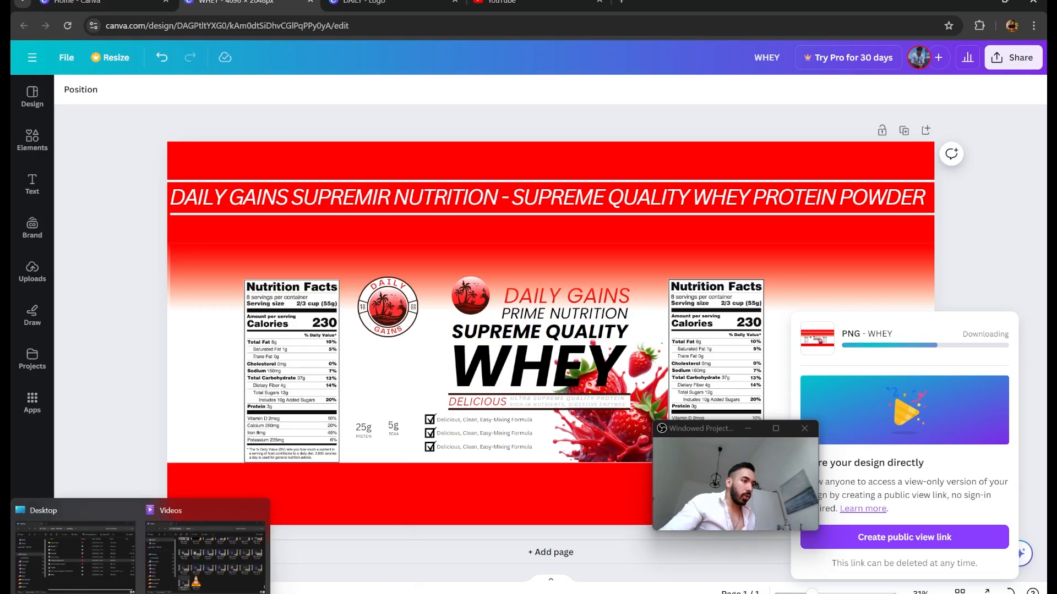
{"action": "left_click", "coordinate": [60, 570]}
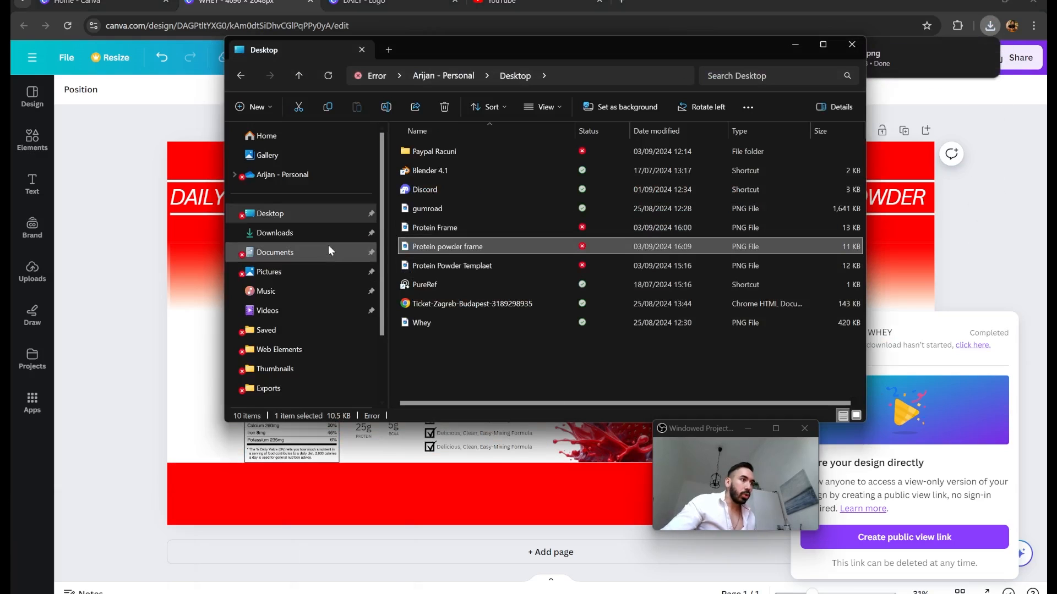
{"action": "left_click_drag", "start_coordinate": [551, 49], "coordinate": [1045, 2]}
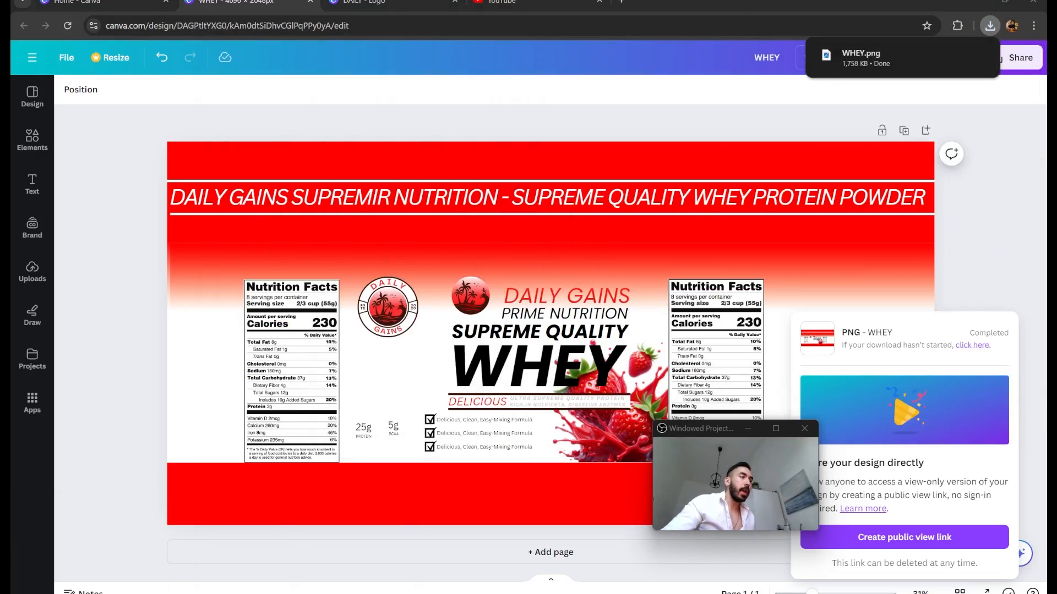
- Switch to Blender, open the Shading workspace for the protein jar and make the shader editor taller
{"action": "mouse_move", "coordinate": [110, 593]}
{"action": "left_click", "coordinate": [68, 585]}
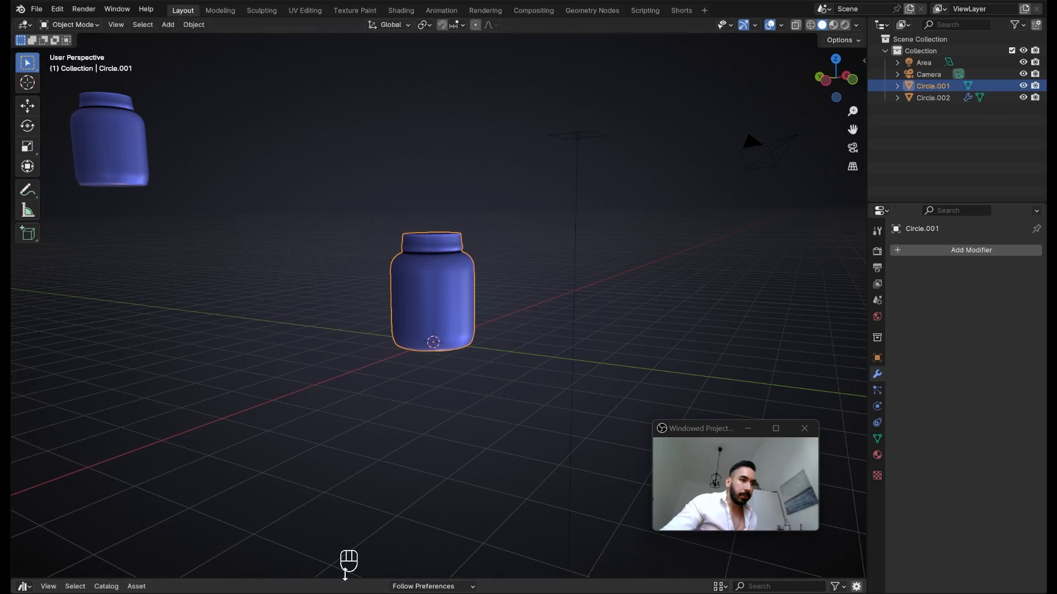
{"action": "scroll", "coordinate": [500, 337], "scroll_direction": "up", "scroll_amount": 3}
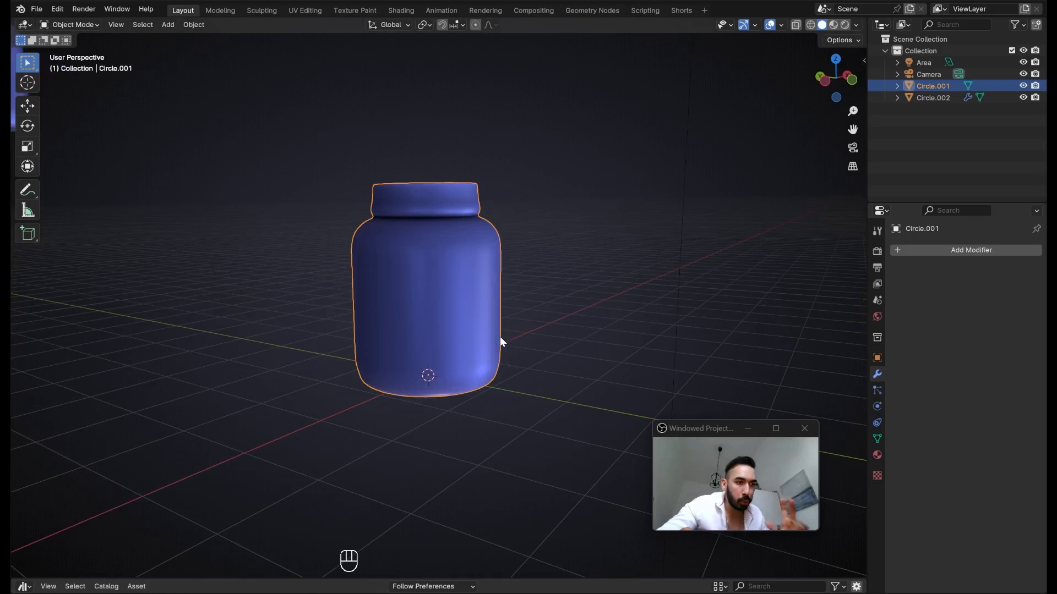
{"action": "left_click_drag", "start_coordinate": [500, 336], "coordinate": [454, 233]}
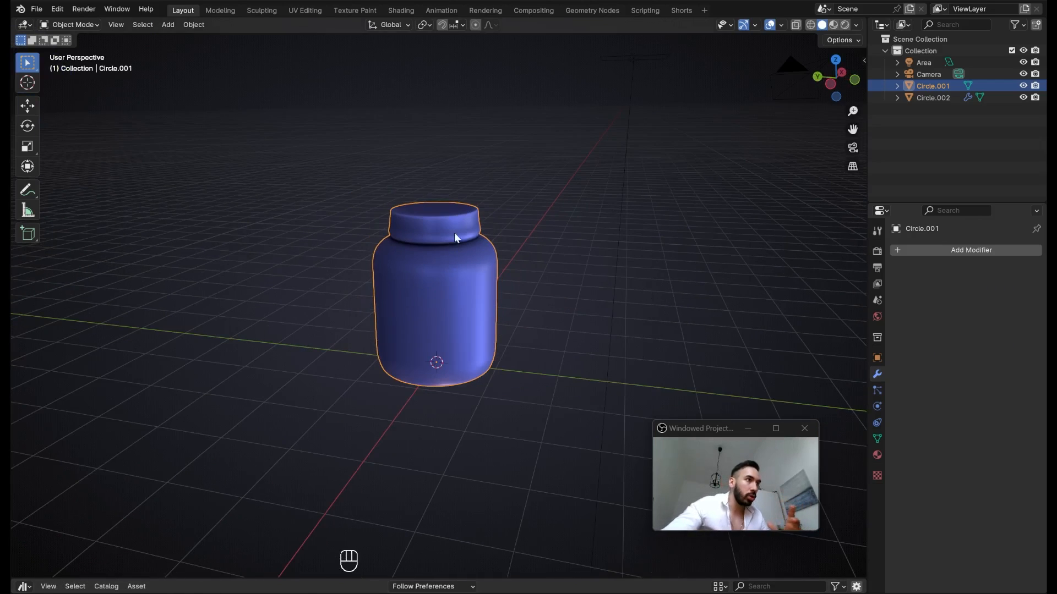
{"action": "left_click", "coordinate": [402, 11]}
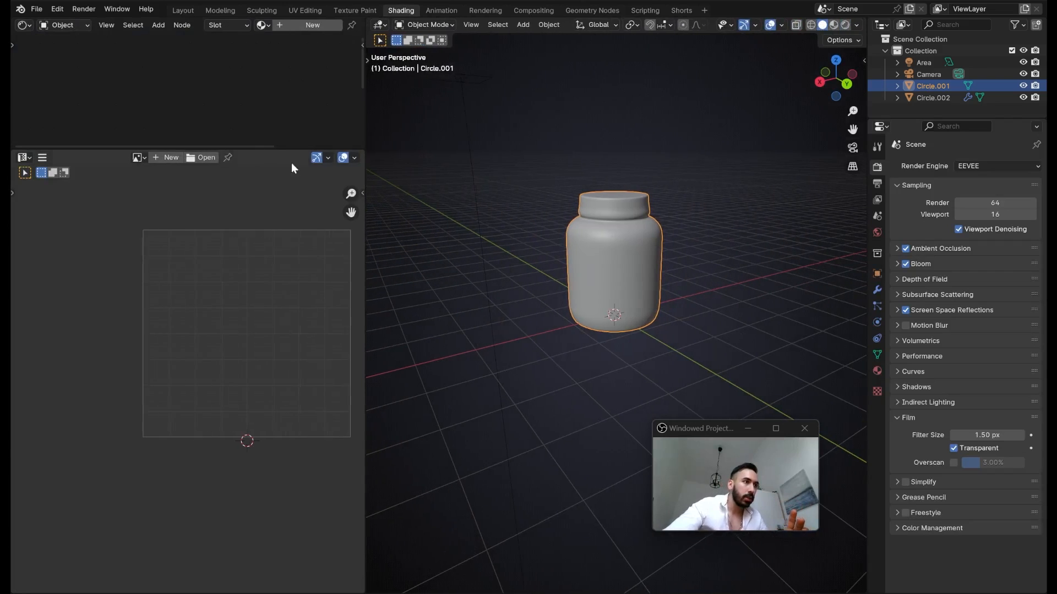
{"action": "left_click_drag", "start_coordinate": [283, 149], "coordinate": [257, 312]}
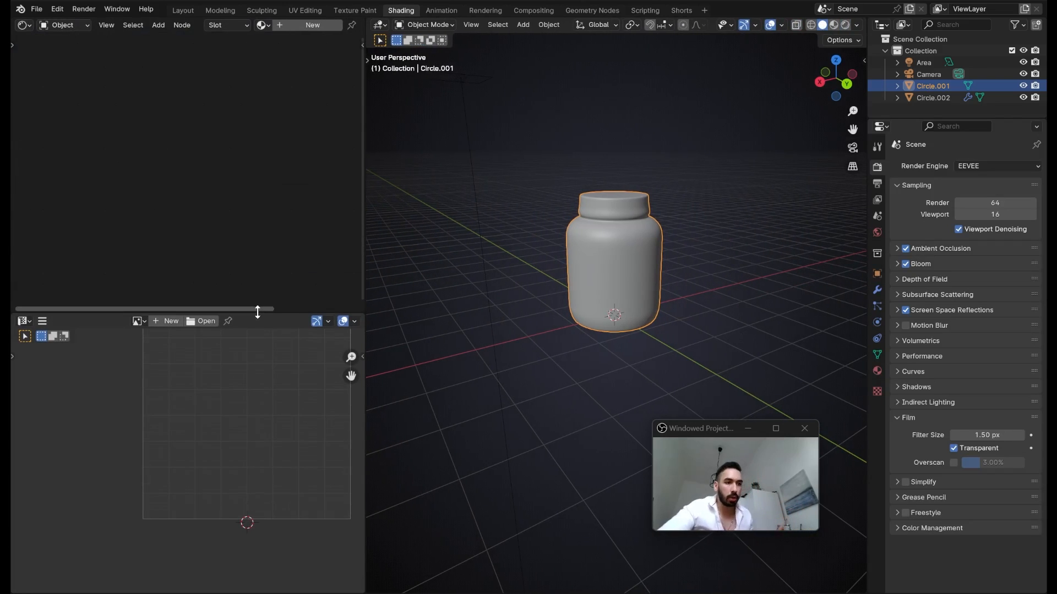
- Bring the jar close in the 3D viewport and display it in Material Preview shading
{"action": "scroll", "coordinate": [599, 121], "scroll_direction": "down", "scroll_amount": 1}
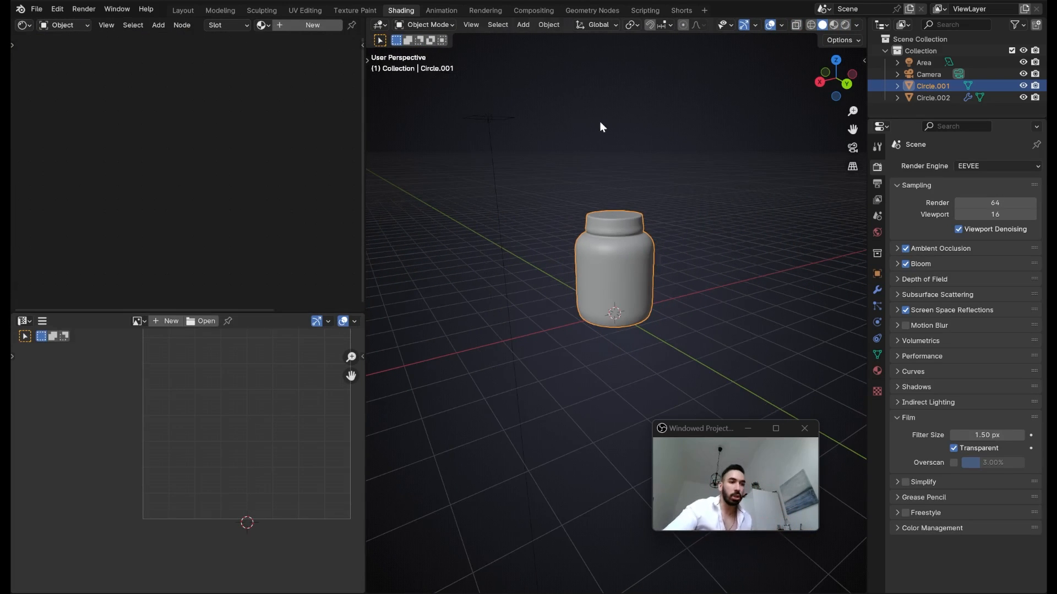
{"action": "scroll", "coordinate": [622, 220], "scroll_direction": "down", "scroll_amount": 3}
{"action": "scroll", "coordinate": [602, 273], "scroll_direction": "up", "scroll_amount": 6}
{"action": "scroll", "coordinate": [601, 272], "scroll_direction": "up", "scroll_amount": 1}
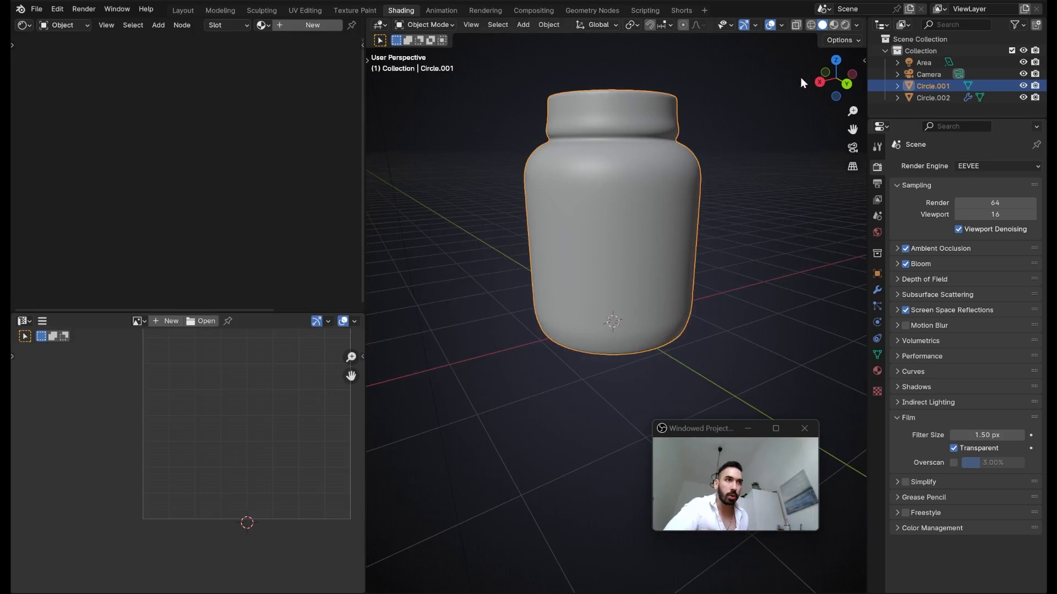
{"action": "left_click", "coordinate": [834, 25]}
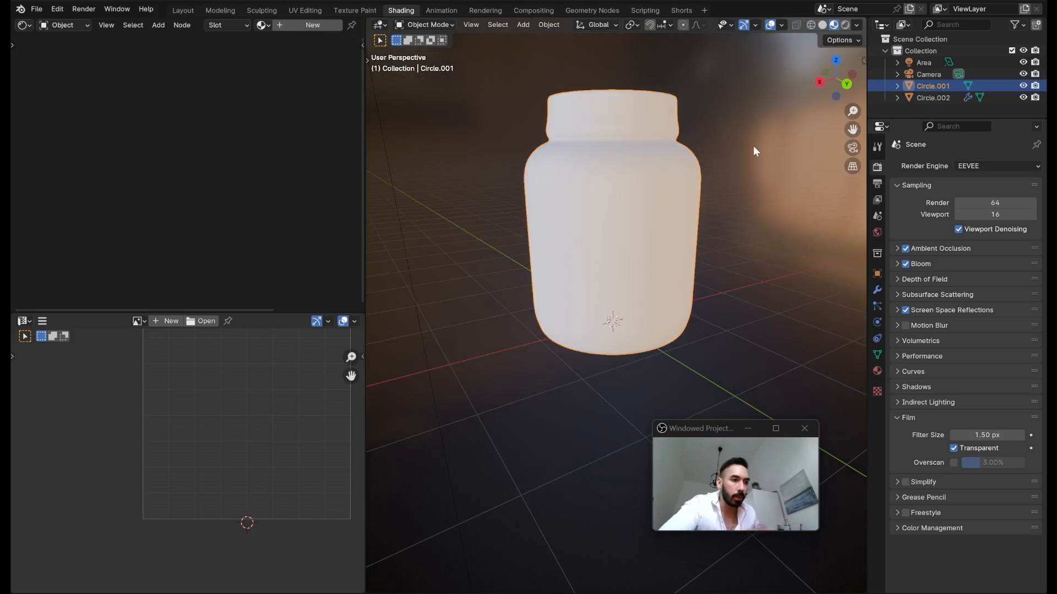
- Create a new material for the jar and widen the shader editor to show its nodes
{"action": "left_click", "coordinate": [321, 25]}
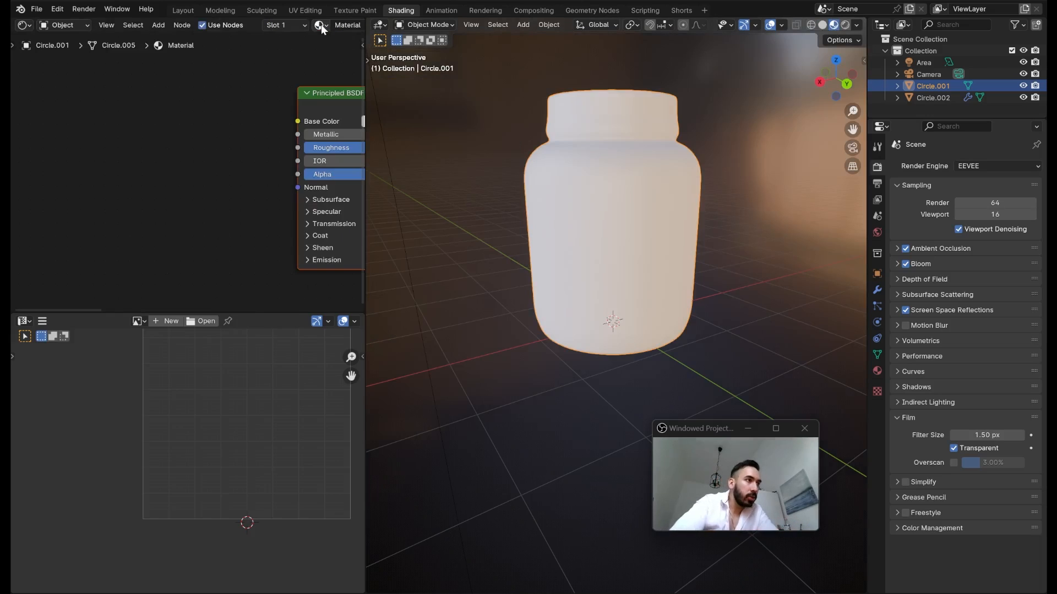
{"action": "key", "text": "Home"}
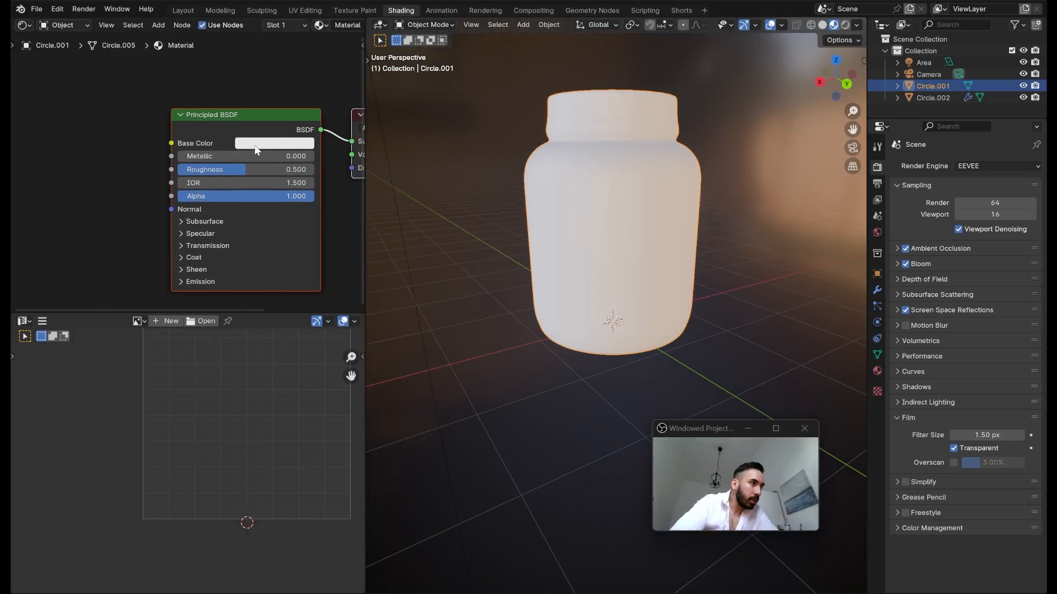
{"action": "left_click_drag", "start_coordinate": [365, 141], "coordinate": [494, 140]}
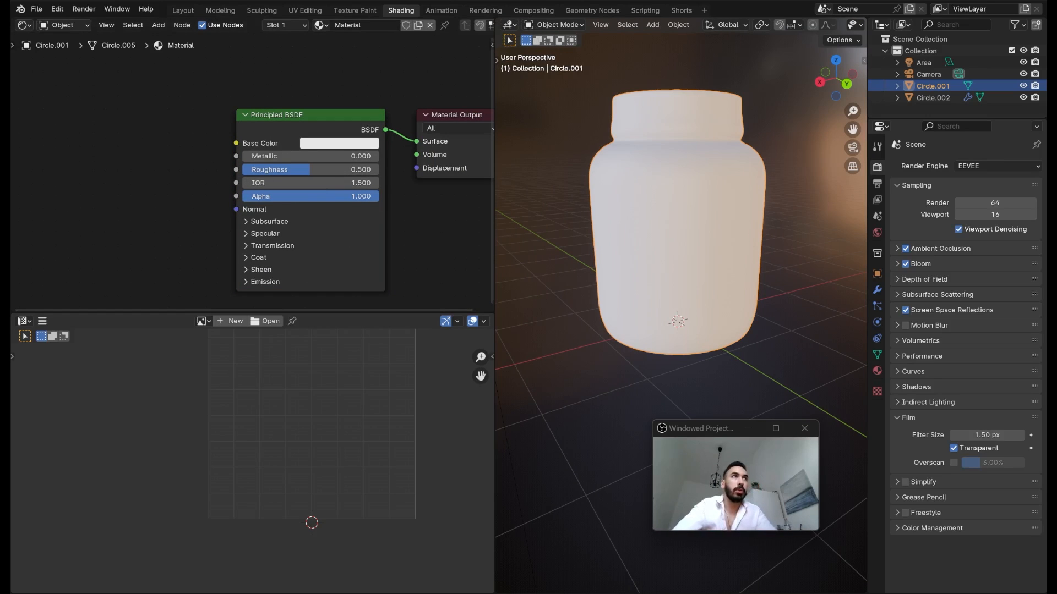
- Add WHEY.png as an image texture node and connect its Color output to the Principled BSDF's Base Color
{"action": "left_click_drag", "start_coordinate": [150, 165], "coordinate": [112, 146]}
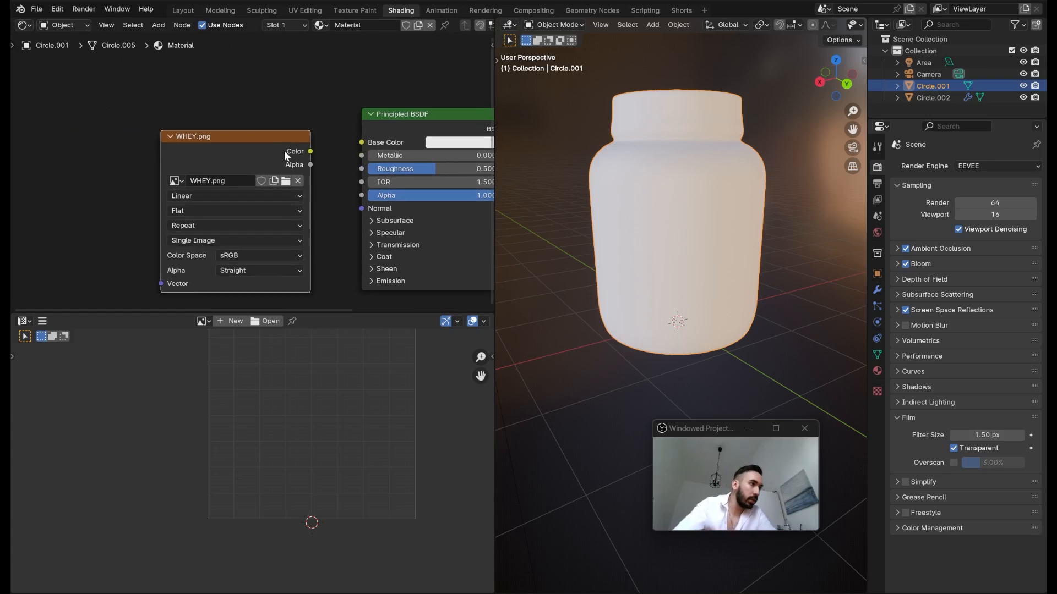
{"action": "left_click_drag", "start_coordinate": [198, 151], "coordinate": [164, 130]}
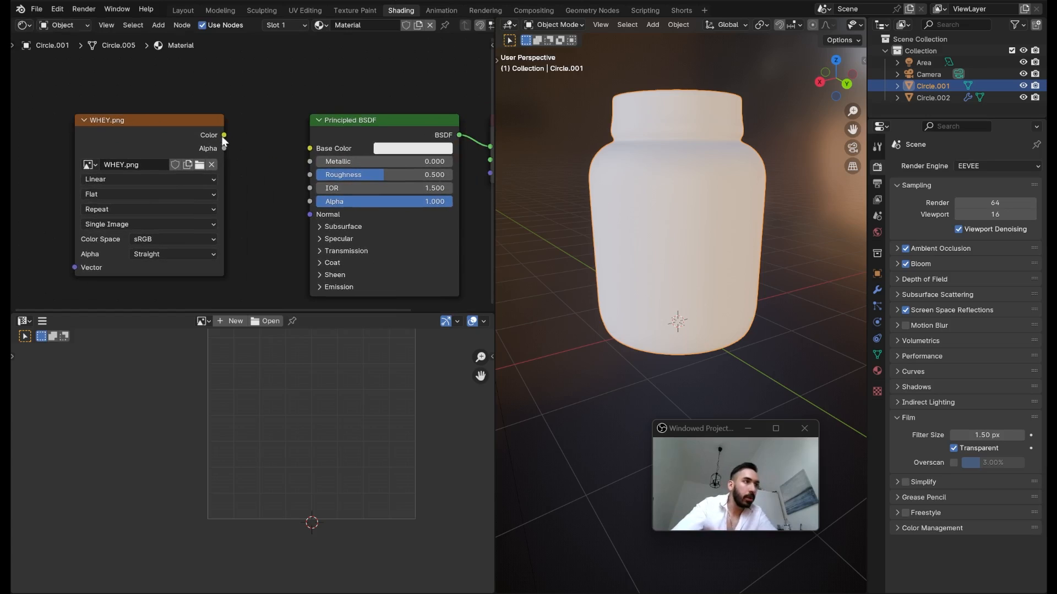
{"action": "left_click_drag", "start_coordinate": [298, 155], "coordinate": [301, 153]}
- Set the jar material's Roughness to 0 and inspect the glossy label texture around the jar
{"action": "left_click_drag", "start_coordinate": [591, 232], "coordinate": [650, 212]}
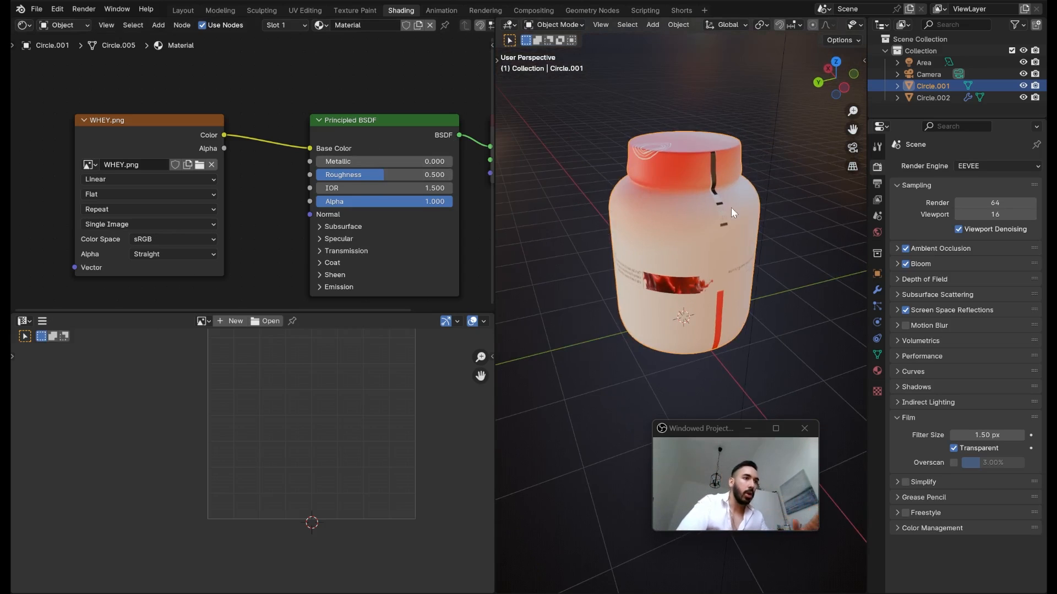
{"action": "scroll", "coordinate": [731, 207], "scroll_direction": "up", "scroll_amount": 2}
{"action": "scroll", "coordinate": [731, 207], "scroll_direction": "up", "scroll_amount": 2}
{"action": "left_click_drag", "start_coordinate": [384, 180], "coordinate": [320, 180]}
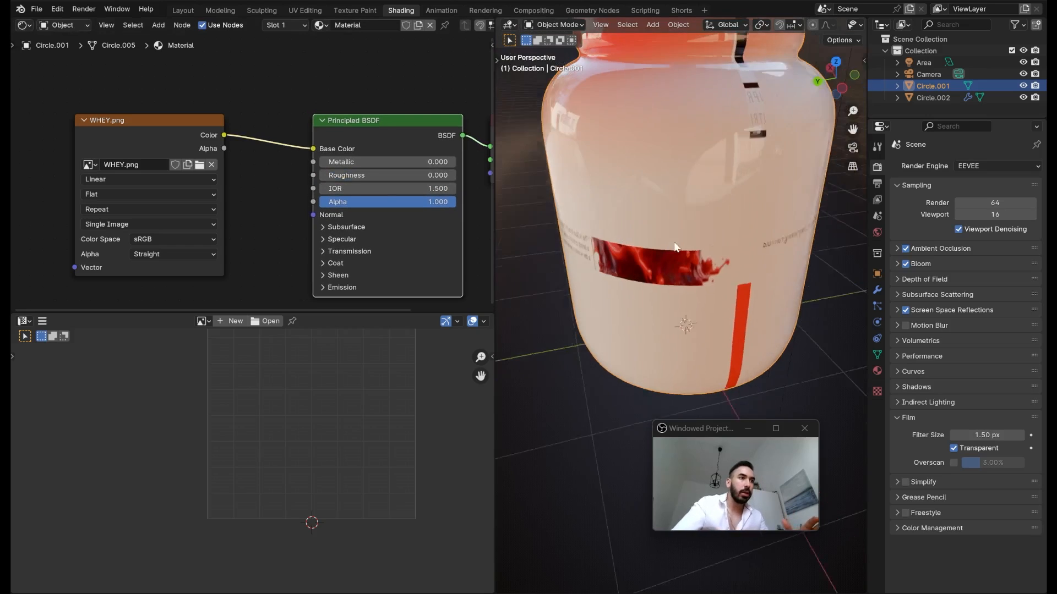
{"action": "scroll", "coordinate": [600, 204], "scroll_direction": "down", "scroll_amount": 3}
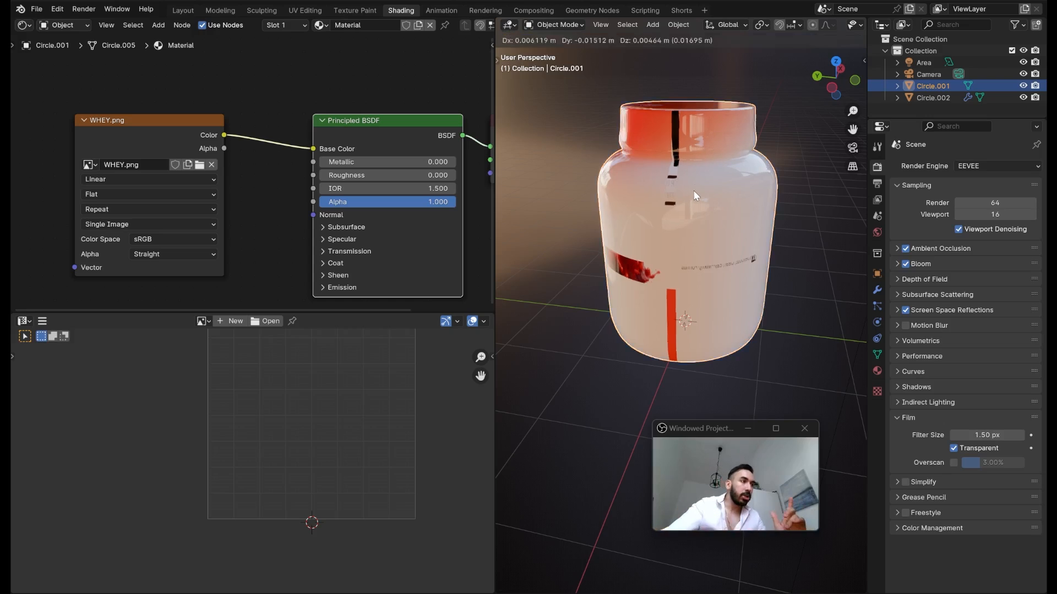
- Enlarge the shader editor further over the image editor so the whole node chain fits
{"action": "left_click_drag", "start_coordinate": [140, 117], "coordinate": [173, 126]}
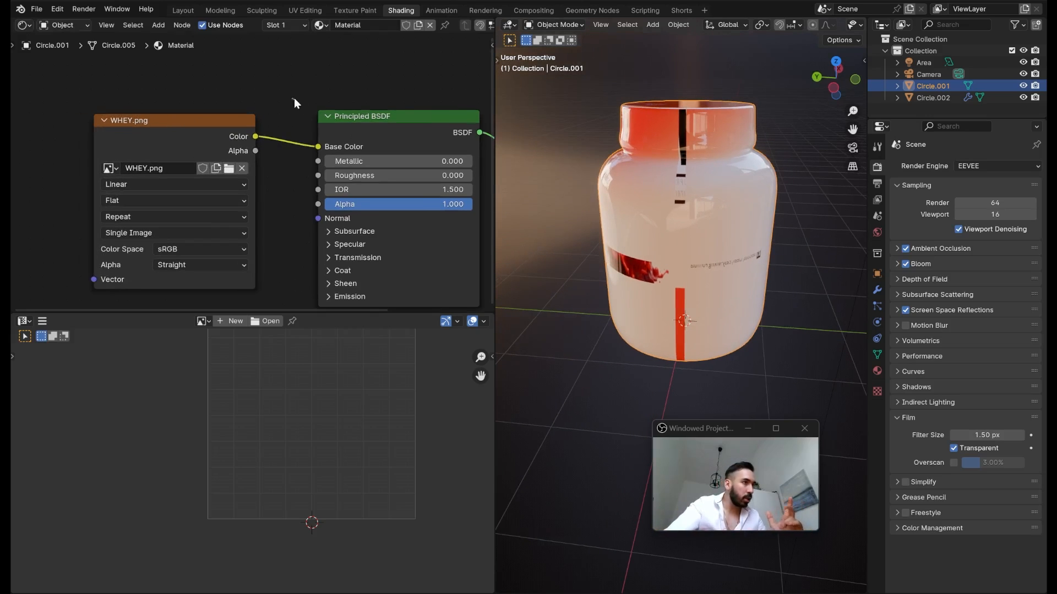
{"action": "scroll", "coordinate": [415, 161], "scroll_direction": "down", "scroll_amount": 1}
{"action": "left_click_drag", "start_coordinate": [348, 315], "coordinate": [296, 447]}
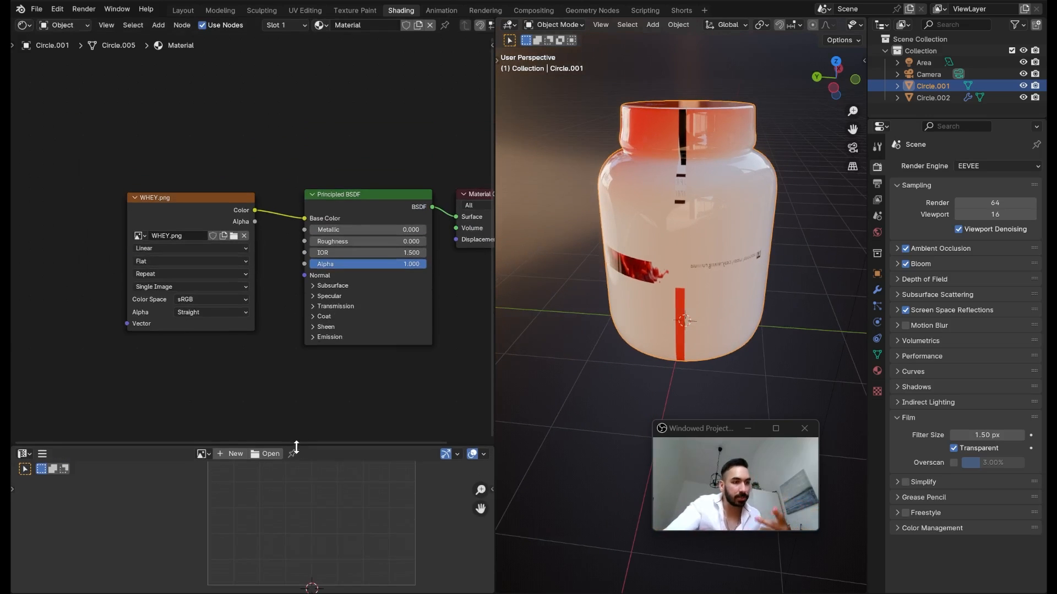
- Search the add-on preferences for "nod" and make sure Node Wrangler is enabled, then return to the material nodes
{"action": "left_click", "coordinate": [58, 9]}
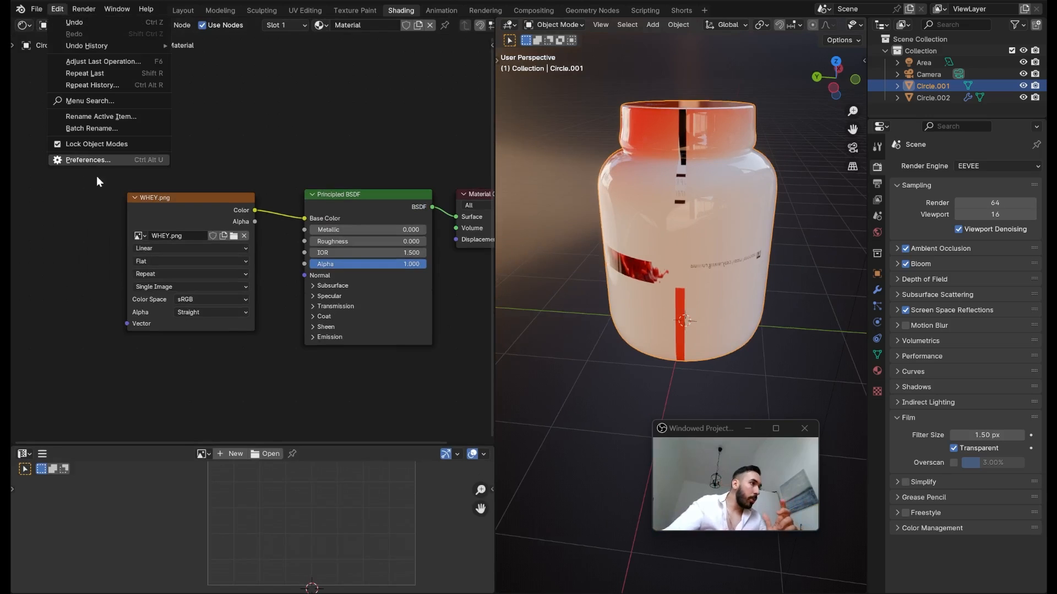
{"action": "left_click", "coordinate": [98, 158]}
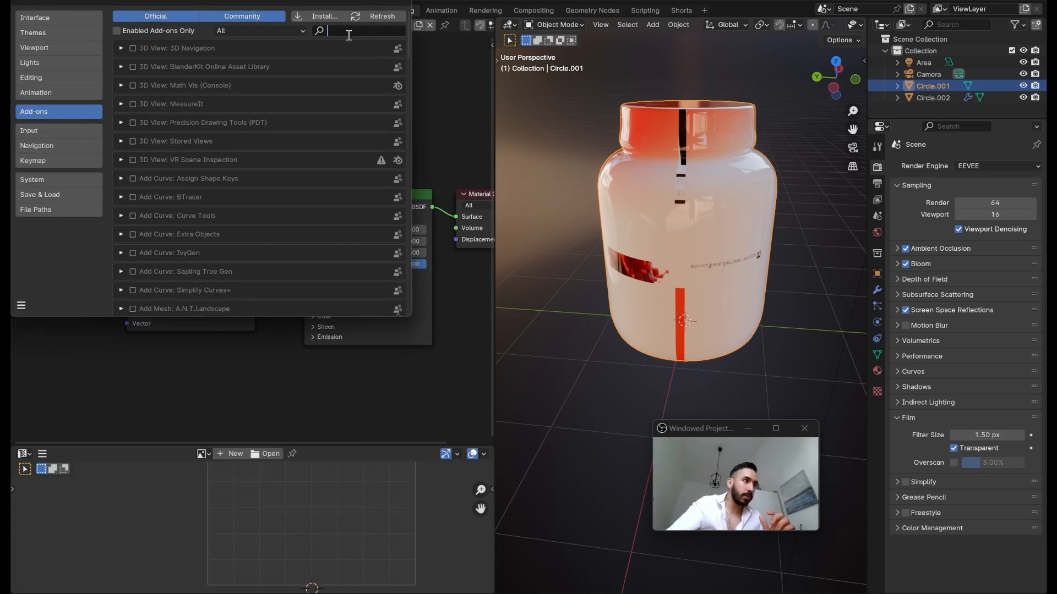
{"action": "type", "text": "nod"}
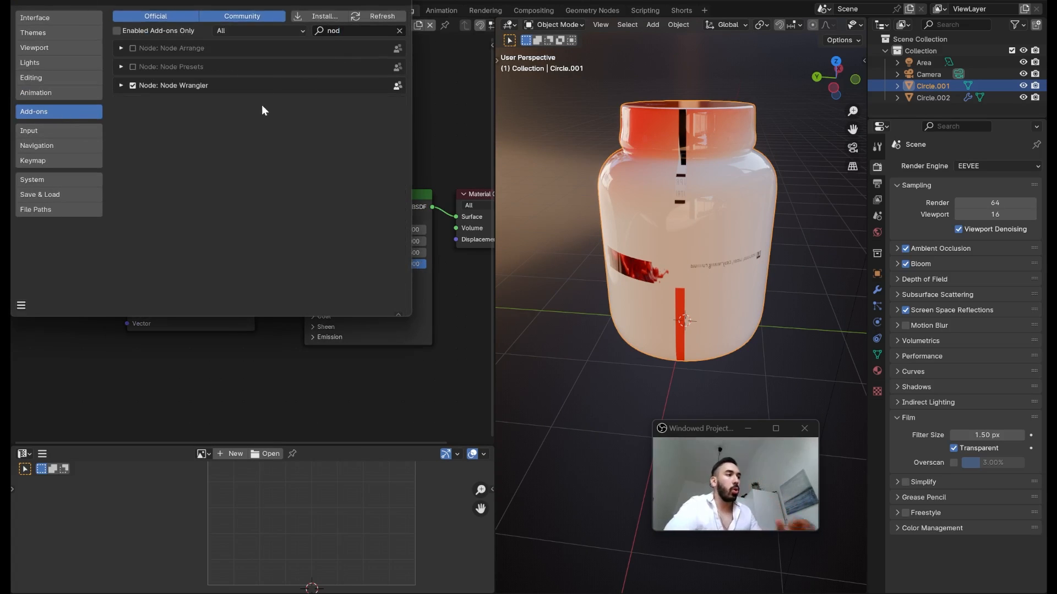
{"action": "left_click", "coordinate": [132, 85]}
{"action": "left_click", "coordinate": [132, 85]}
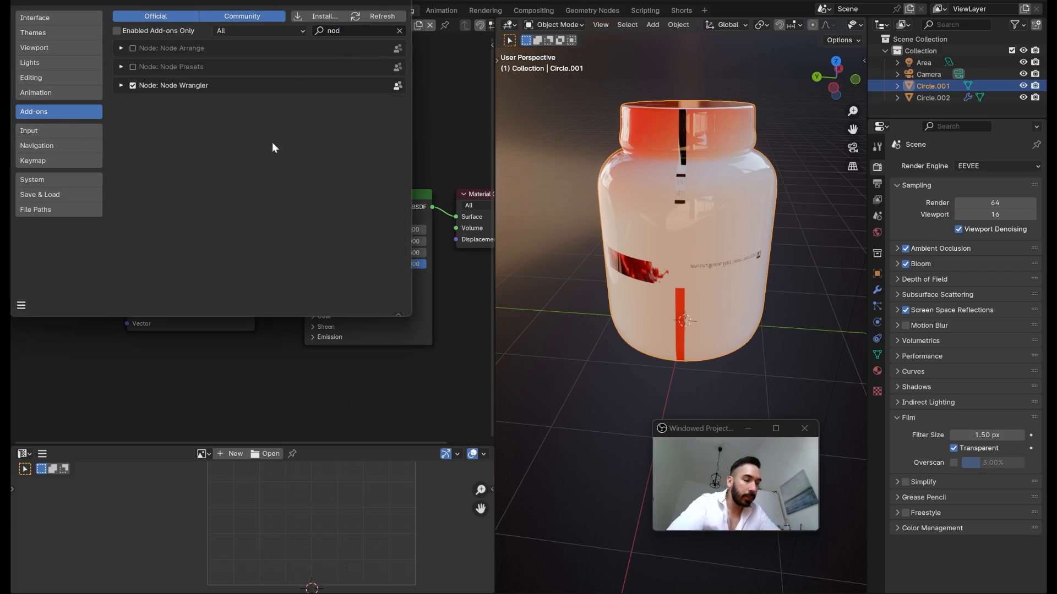
{"action": "left_click", "coordinate": [404, 4]}
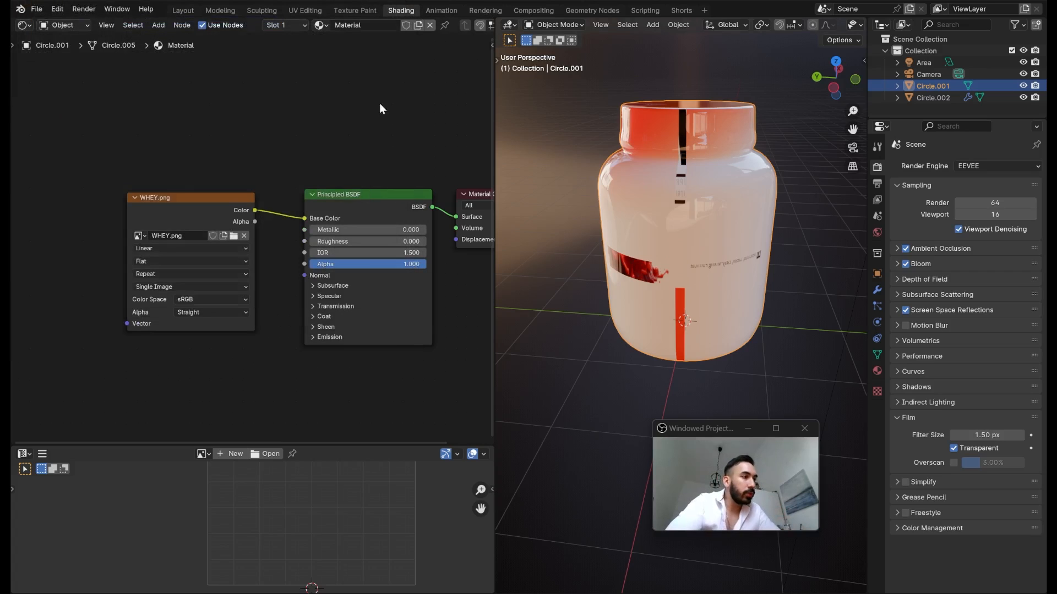
{"action": "scroll", "coordinate": [274, 182], "scroll_direction": "left", "scroll_amount": 3}
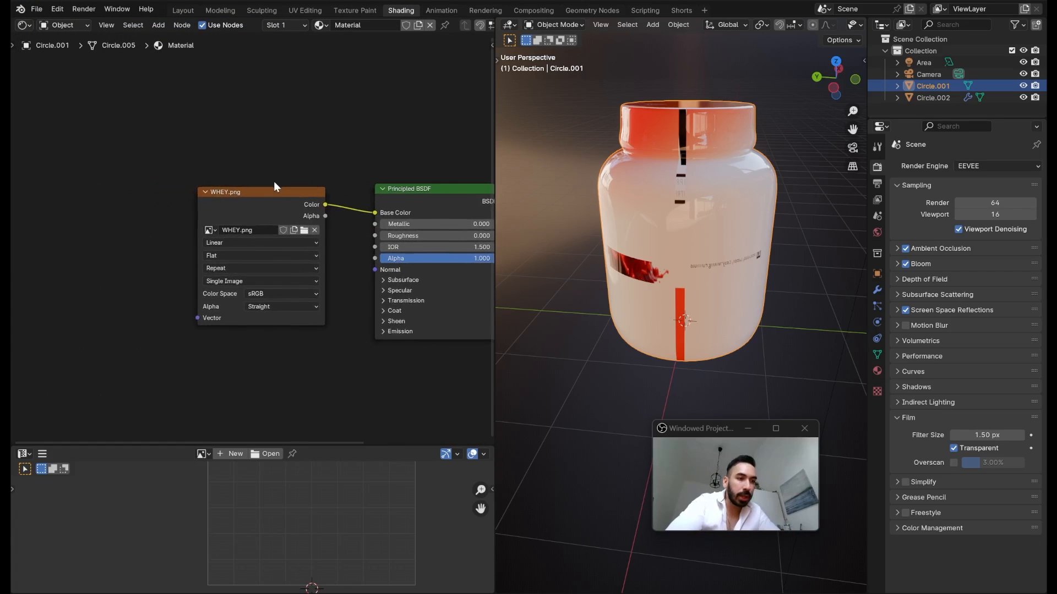
- Add Texture Coordinate and Mapping nodes to the WHEY.png image texture node with Node Wrangler
{"action": "scroll", "coordinate": [219, 210], "scroll_direction": "right", "scroll_amount": 1}
{"action": "left_click", "coordinate": [227, 201]}
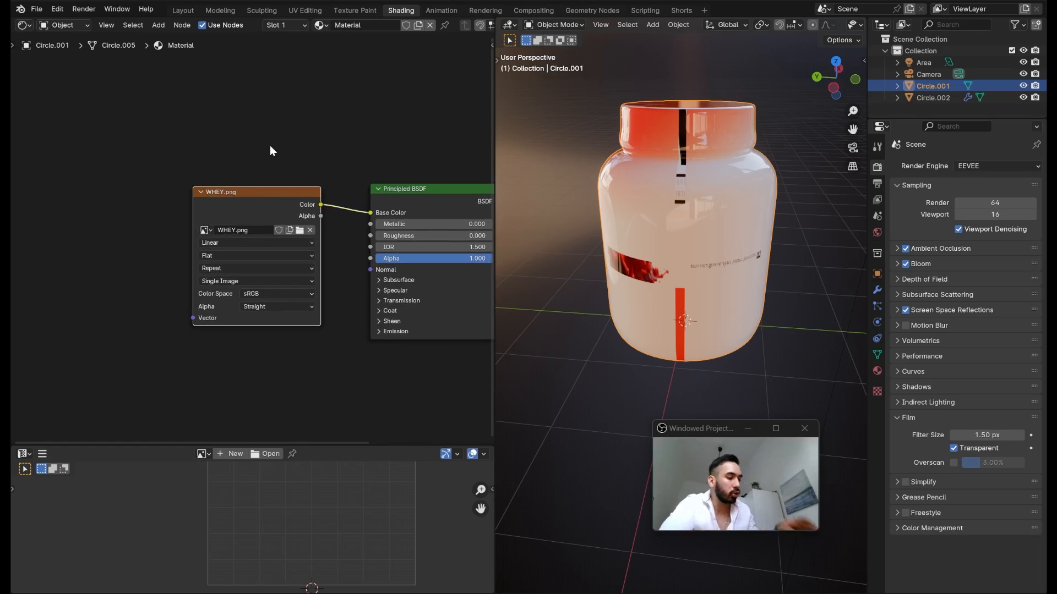
{"action": "key", "text": "ctrl+t"}
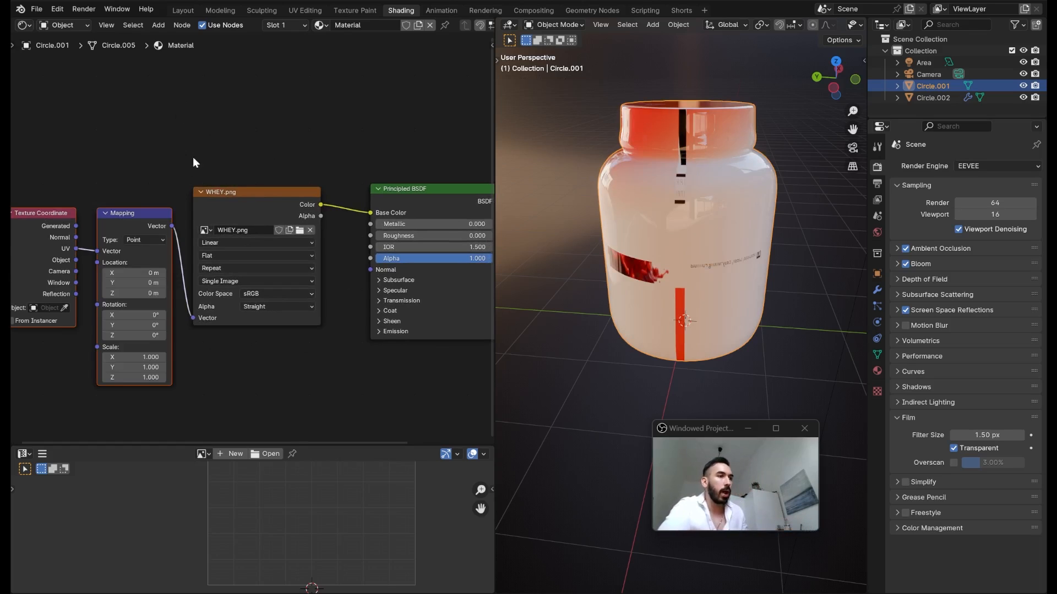
{"action": "scroll", "coordinate": [229, 186], "scroll_direction": "left", "scroll_amount": 2}
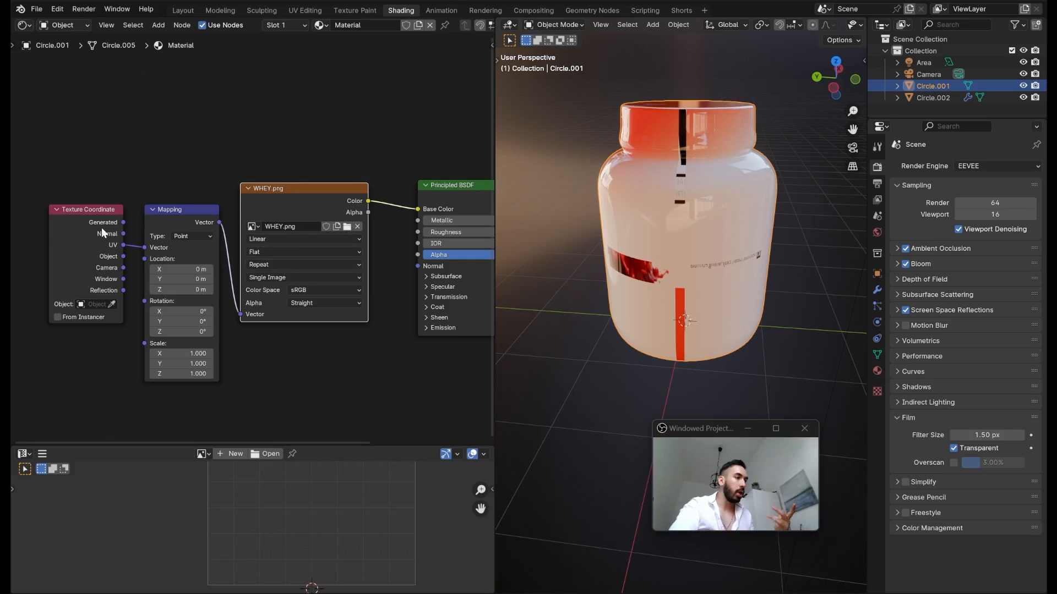
- Connect the Texture Coordinate node's Object output to the Mapping node's Vector input
{"action": "left_click_drag", "start_coordinate": [709, 313], "coordinate": [662, 332]}
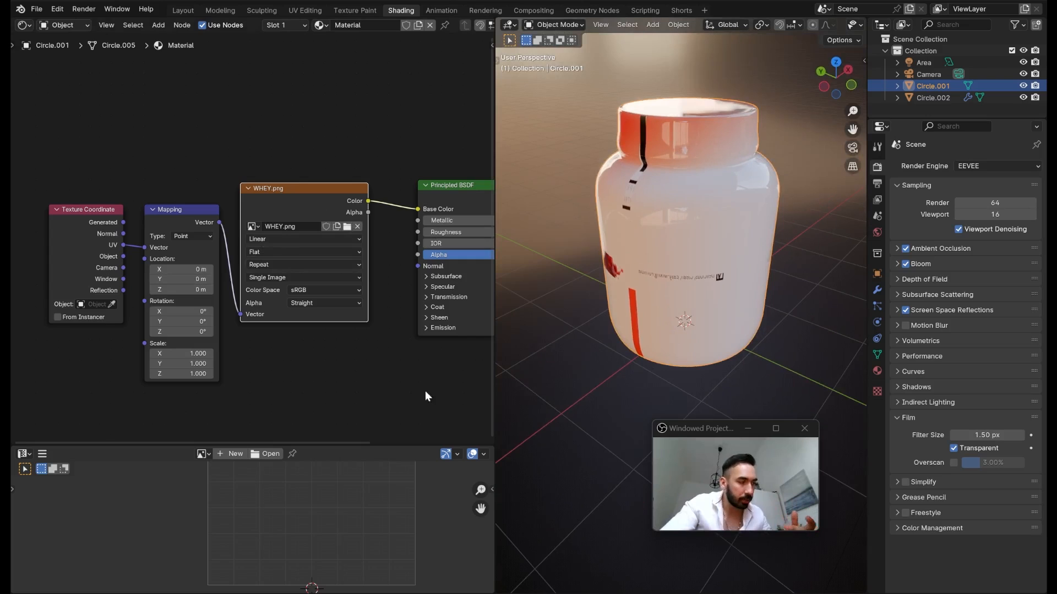
{"action": "scroll", "coordinate": [178, 207], "scroll_direction": "down", "scroll_amount": 1}
{"action": "left_click_drag", "start_coordinate": [165, 159], "coordinate": [206, 148]}
{"action": "scroll", "coordinate": [206, 147], "scroll_direction": "up", "scroll_amount": 4}
{"action": "left_click_drag", "start_coordinate": [92, 149], "coordinate": [141, 135]}
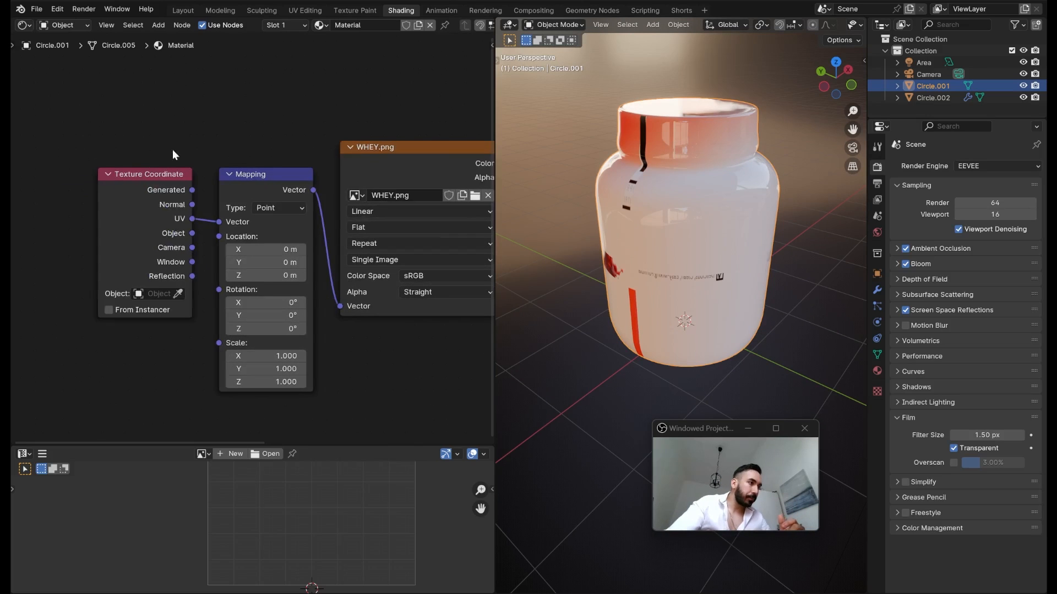
{"action": "left_click_drag", "start_coordinate": [163, 175], "coordinate": [150, 177]}
{"action": "left_click", "coordinate": [151, 147]}
{"action": "scroll", "coordinate": [170, 172], "scroll_direction": "up", "scroll_amount": 1}
{"action": "scroll", "coordinate": [173, 239], "scroll_direction": "up", "scroll_amount": 1}
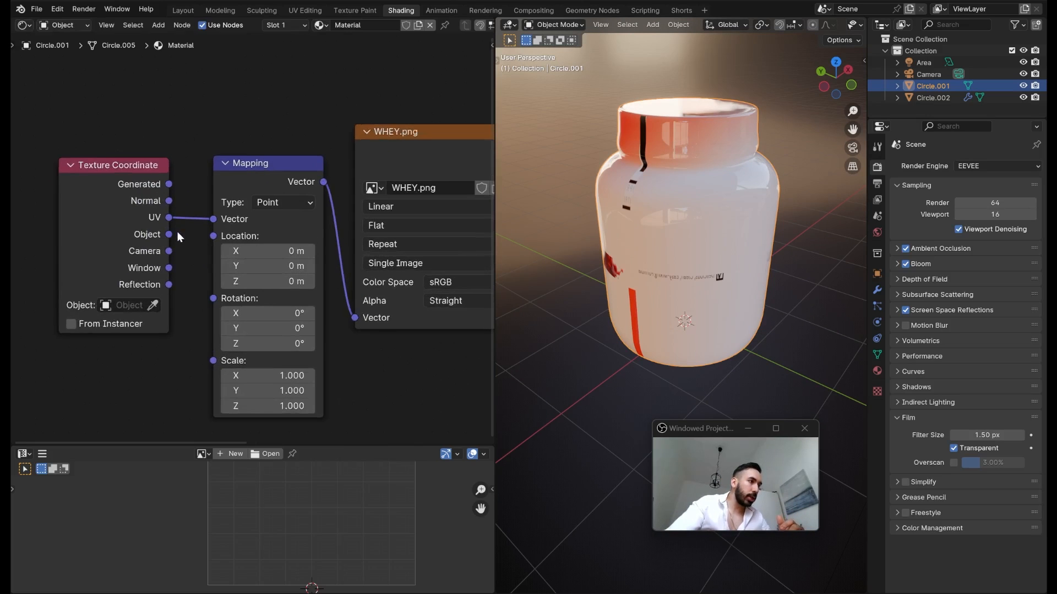
{"action": "left_click_drag", "start_coordinate": [171, 233], "coordinate": [212, 218]}
- Set the WHEY.png texture's projection to Tube and check how the label wraps around the jar
{"action": "left_click_drag", "start_coordinate": [328, 234], "coordinate": [246, 256]}
{"action": "left_click", "coordinate": [261, 254]}
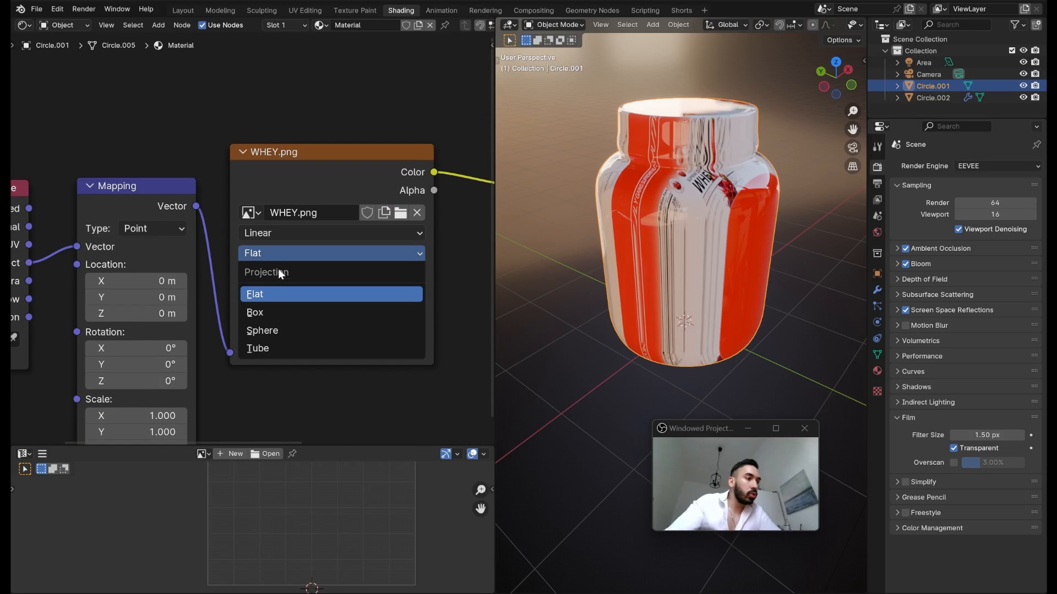
{"action": "left_click", "coordinate": [268, 345]}
{"action": "scroll", "coordinate": [683, 240], "scroll_direction": "down", "scroll_amount": 3}
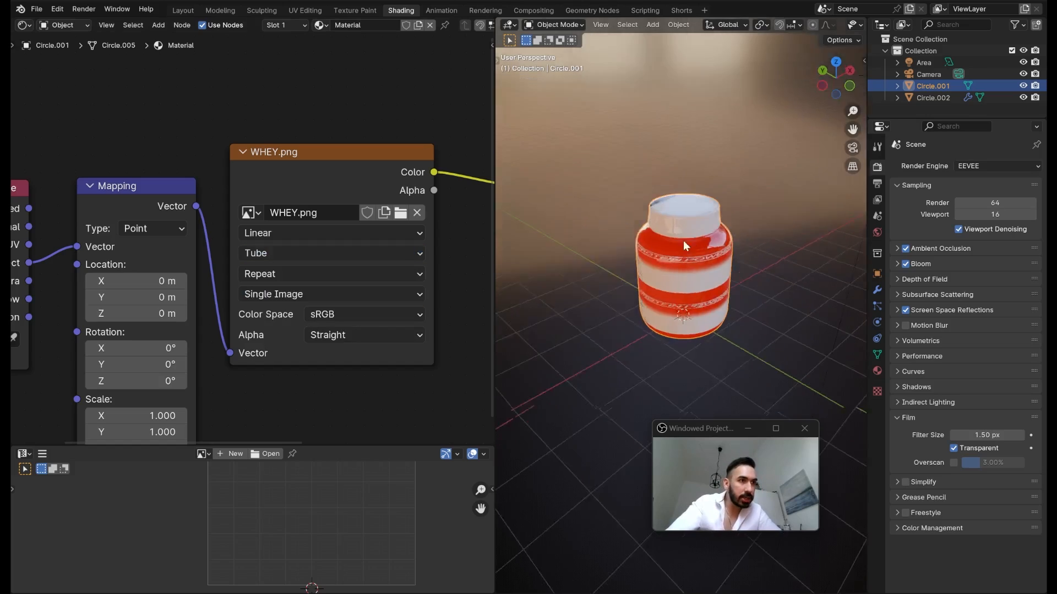
{"action": "scroll", "coordinate": [683, 240], "scroll_direction": "up", "scroll_amount": 3}
{"action": "left_click_drag", "start_coordinate": [683, 240], "coordinate": [609, 221]}
{"action": "scroll", "coordinate": [611, 227], "scroll_direction": "up", "scroll_amount": 1}
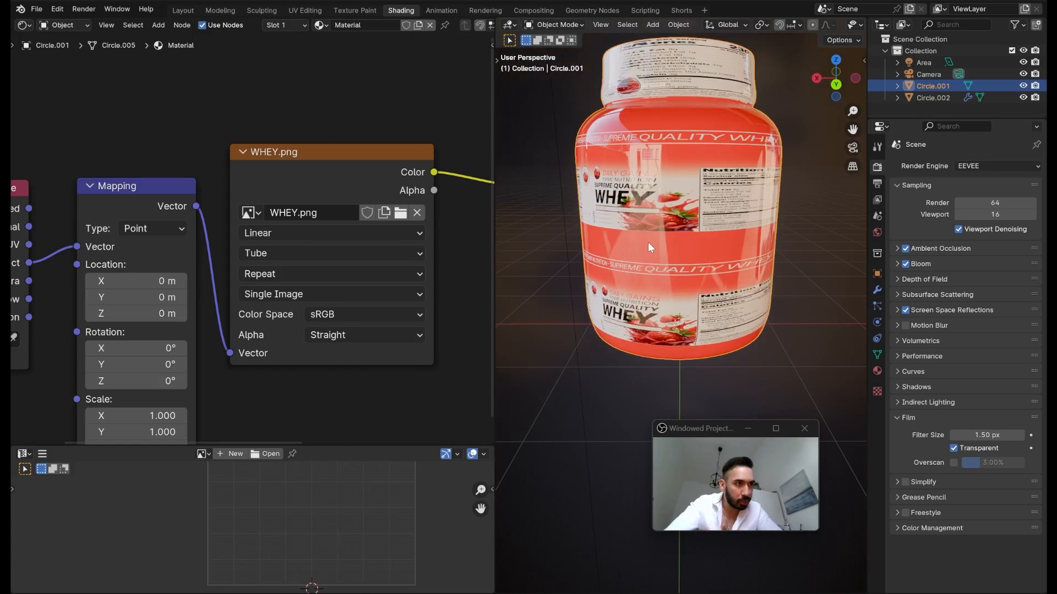
- Set the Mapping node's Z scale to 0.450 to stretch the label vertically on the jar
{"action": "left_click_drag", "start_coordinate": [214, 313], "coordinate": [282, 262]}
{"action": "left_click_drag", "start_coordinate": [640, 219], "coordinate": [694, 237]}
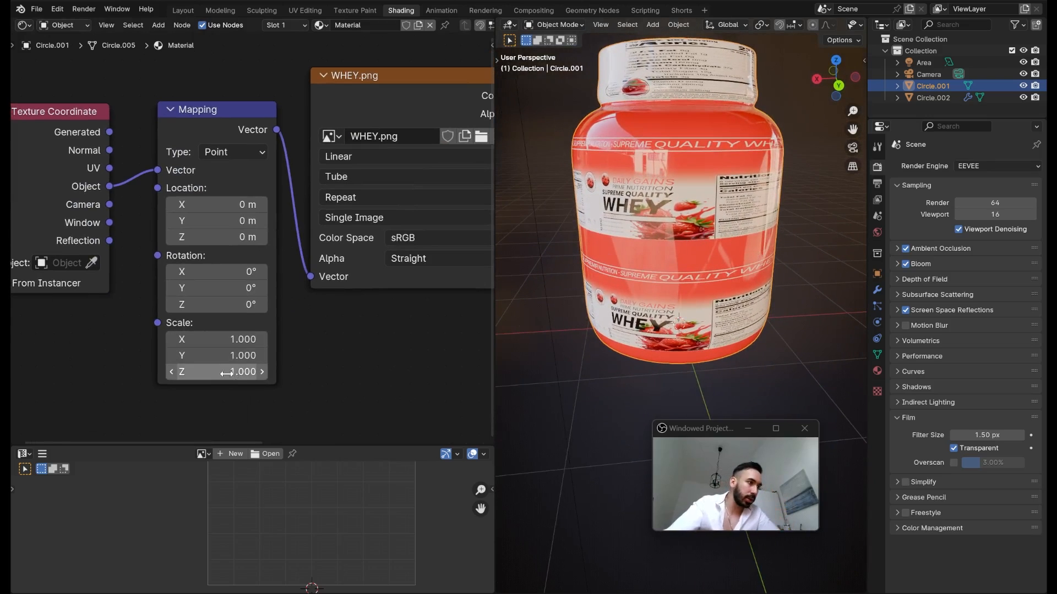
{"action": "mouse_move", "coordinate": [214, 373]}
{"action": "left_mouse_down"}
{"action": "mouse_move", "coordinate": [253, 372]}
{"action": "mouse_move", "coordinate": [176, 373]}
{"action": "mouse_move", "coordinate": [221, 367]}
{"action": "left_mouse_up"}
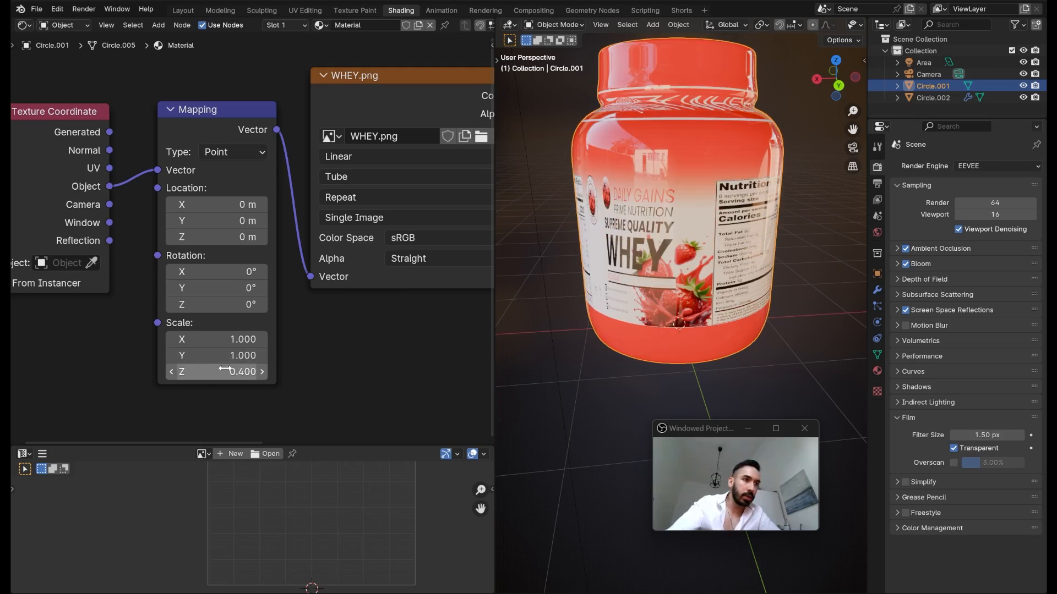
{"action": "left_click_drag", "start_coordinate": [529, 357], "coordinate": [553, 354]}
{"action": "left_click", "coordinate": [266, 370]}
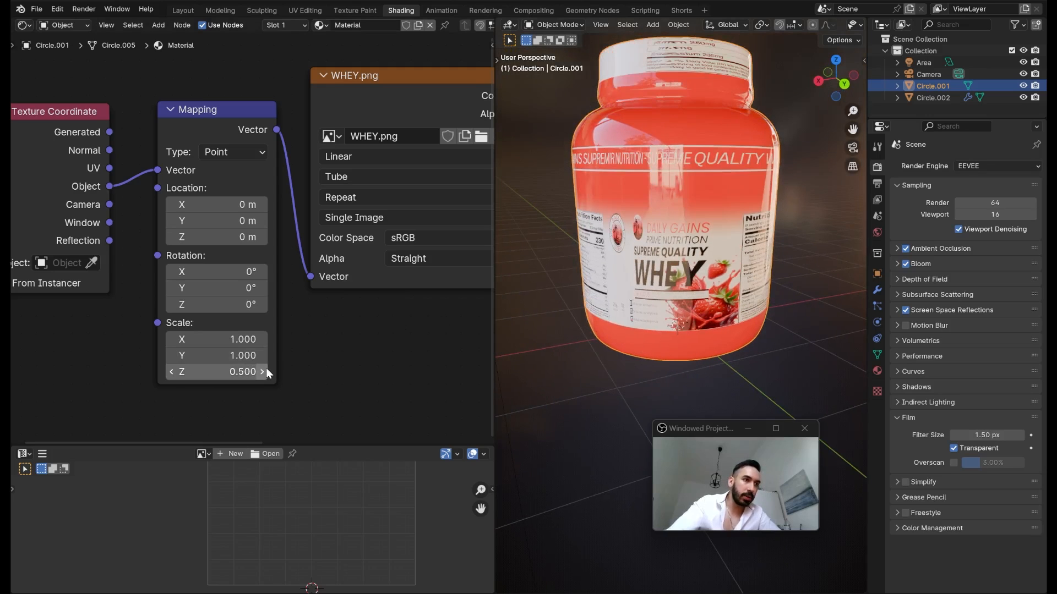
{"action": "left_click", "coordinate": [227, 372]}
{"action": "left_click", "coordinate": [227, 371]}
{"action": "type", "text": "45"}
{"action": "key", "text": "Return"}
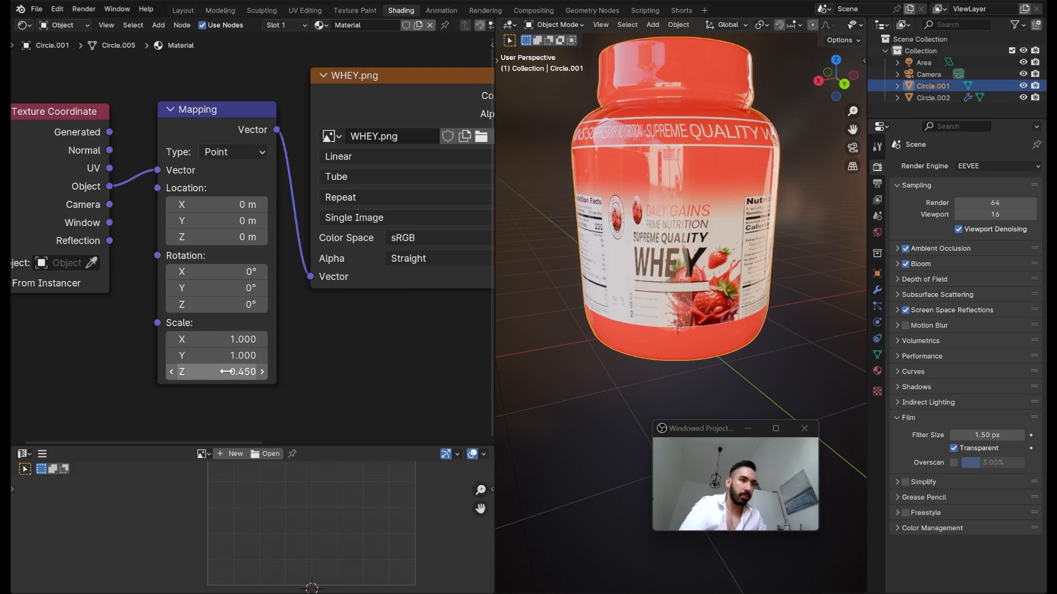
- Set the Mapping node's Z location to -0.23 m and check the label's height from the side
{"action": "left_click_drag", "start_coordinate": [673, 238], "coordinate": [640, 232]}
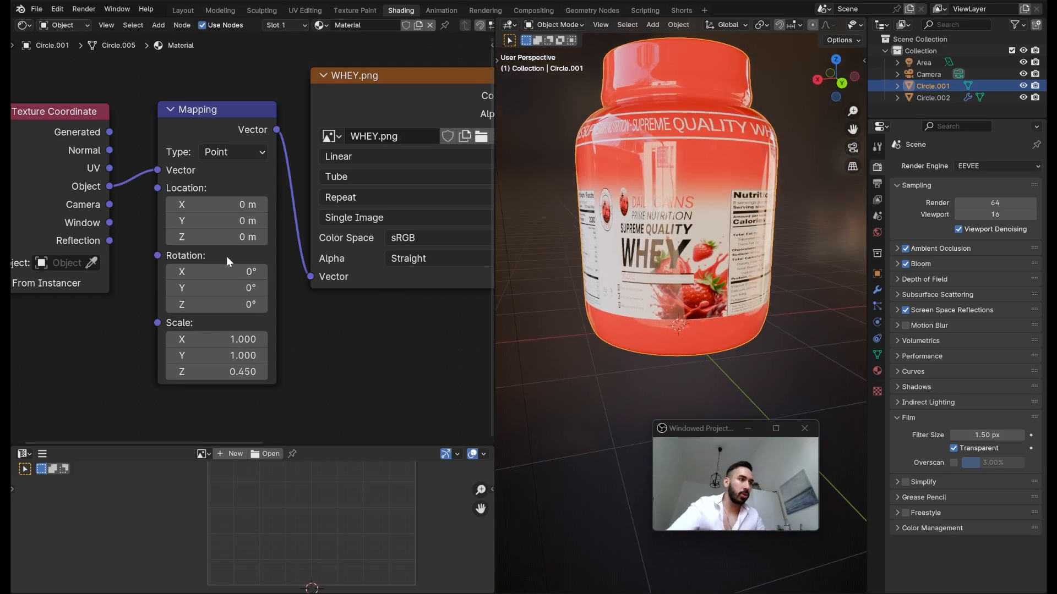
{"action": "left_click_drag", "start_coordinate": [217, 244], "coordinate": [171, 244]}
{"action": "left_click_drag", "start_coordinate": [641, 165], "coordinate": [605, 196]}
- Examine the jar's mesh and UVs over the label image in Edit Mode, and return to Object Mode
{"action": "key", "text": "Tab"}
{"action": "scroll", "coordinate": [681, 165], "scroll_direction": "up", "scroll_amount": 2}
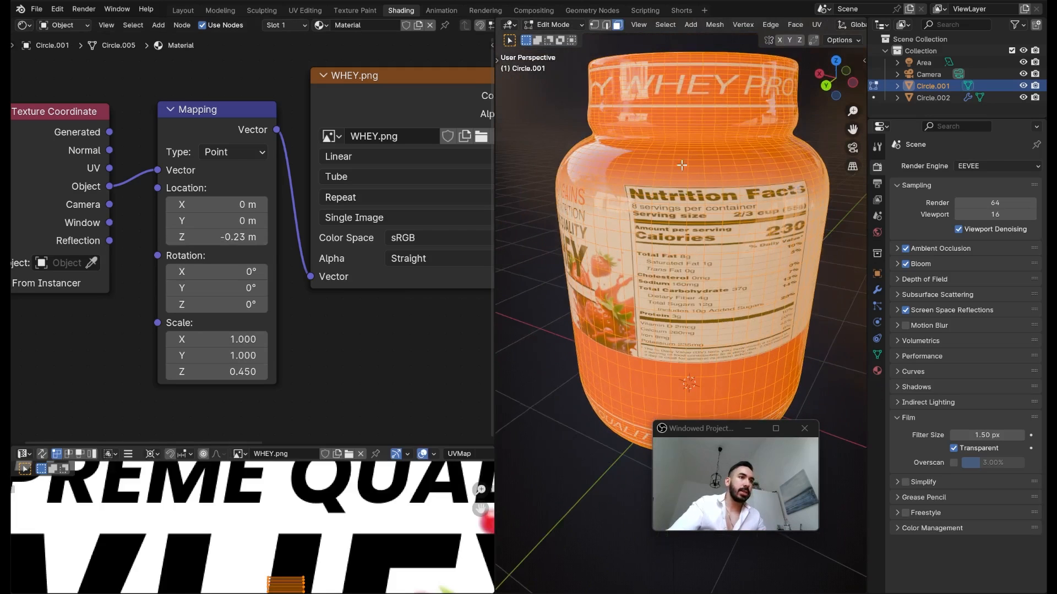
{"action": "scroll", "coordinate": [284, 534], "scroll_direction": "down", "scroll_amount": 6}
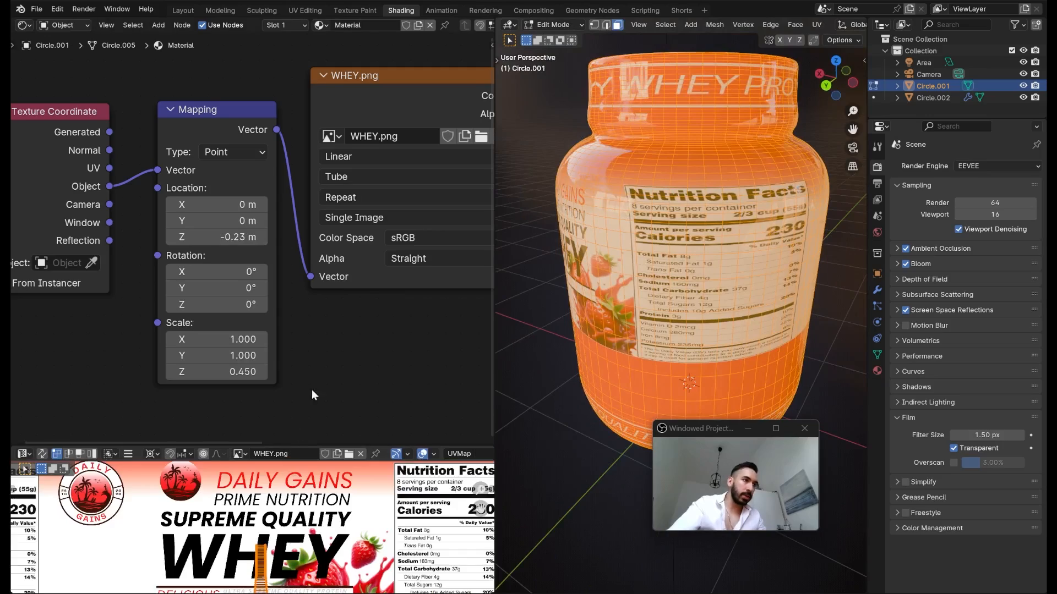
{"action": "left_click_drag", "start_coordinate": [440, 239], "coordinate": [431, 253]}
{"action": "scroll", "coordinate": [732, 247], "scroll_direction": "down", "scroll_amount": 3}
{"action": "key", "text": "Tab"}
{"action": "left_click_drag", "start_coordinate": [740, 253], "coordinate": [616, 204]}
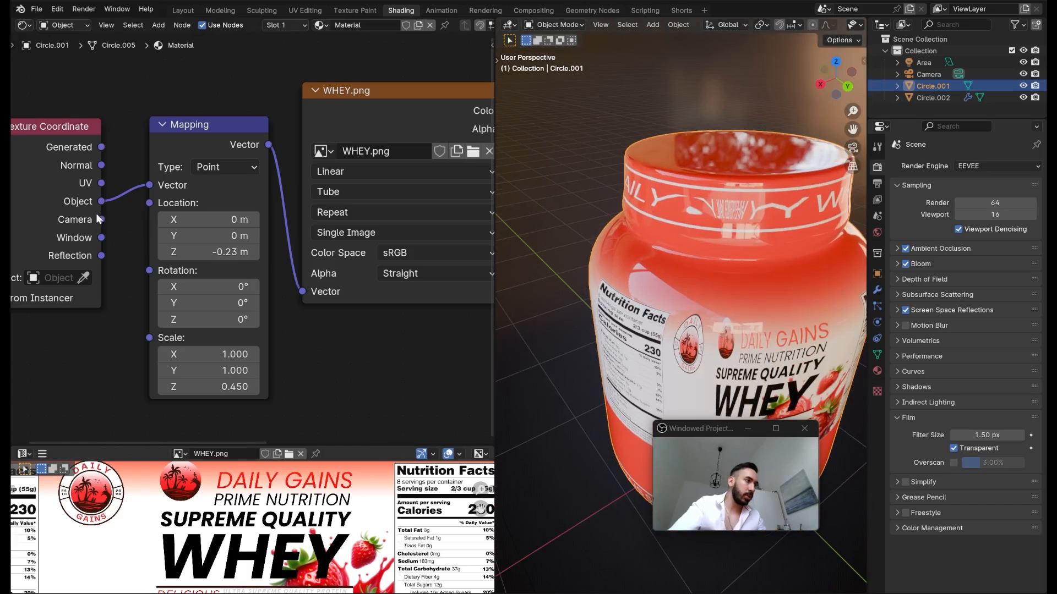
- Connect the Texture Coordinate node's Generated output to the Mapping node's Vector input
{"action": "left_click_drag", "start_coordinate": [102, 147], "coordinate": [149, 184]}
{"action": "scroll", "coordinate": [625, 260], "scroll_direction": "down", "scroll_amount": 3}
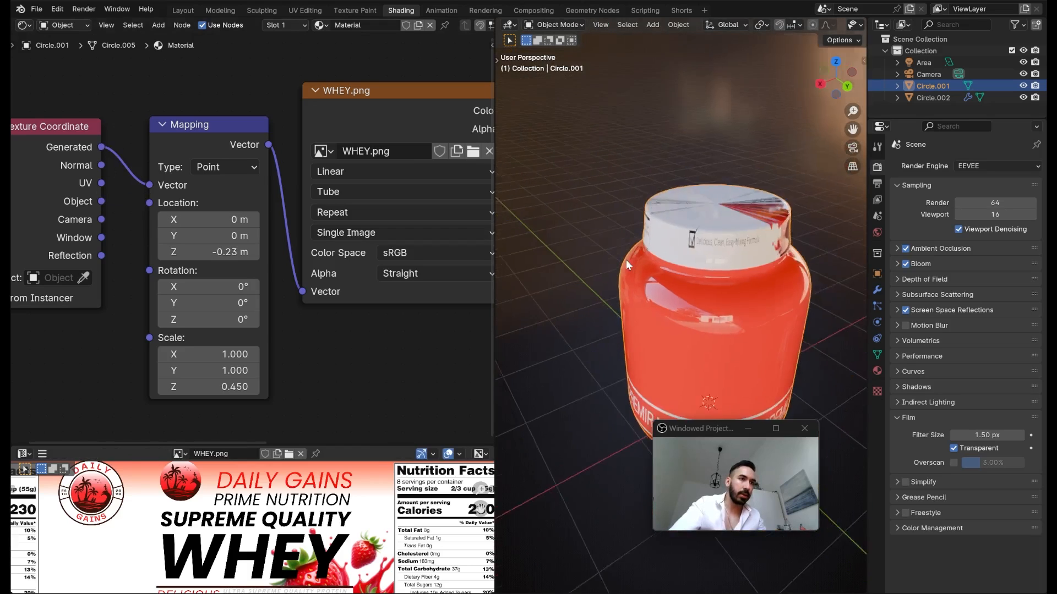
{"action": "left_click_drag", "start_coordinate": [626, 260], "coordinate": [661, 259]}
{"action": "scroll", "coordinate": [213, 254], "scroll_direction": "down", "scroll_amount": 1}
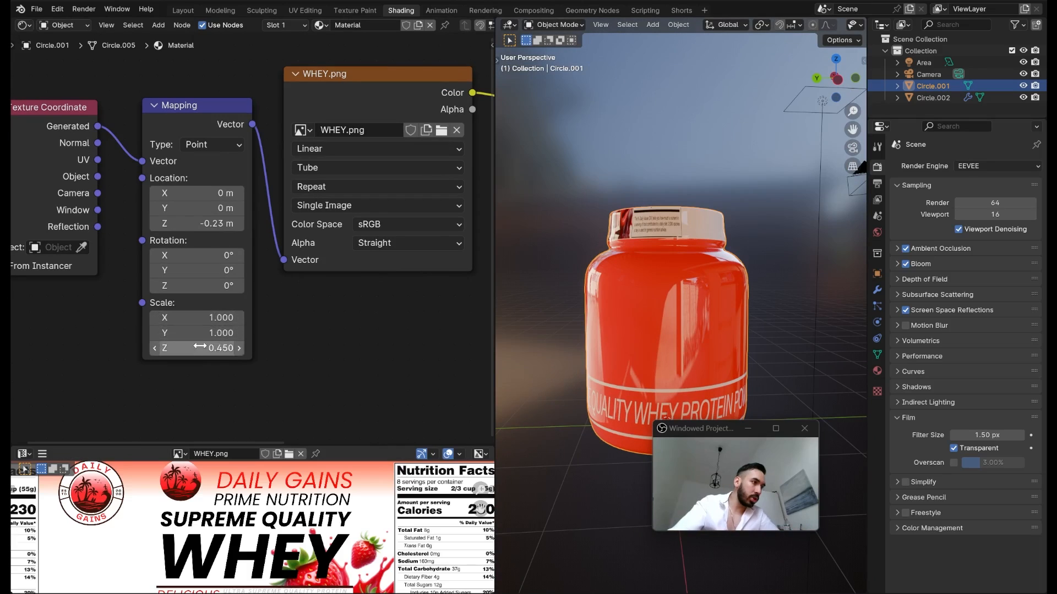
- Set the Mapping node's Z location to 0.14 m and its Z scale to 0.750
{"action": "left_click_drag", "start_coordinate": [213, 223], "coordinate": [242, 222]}
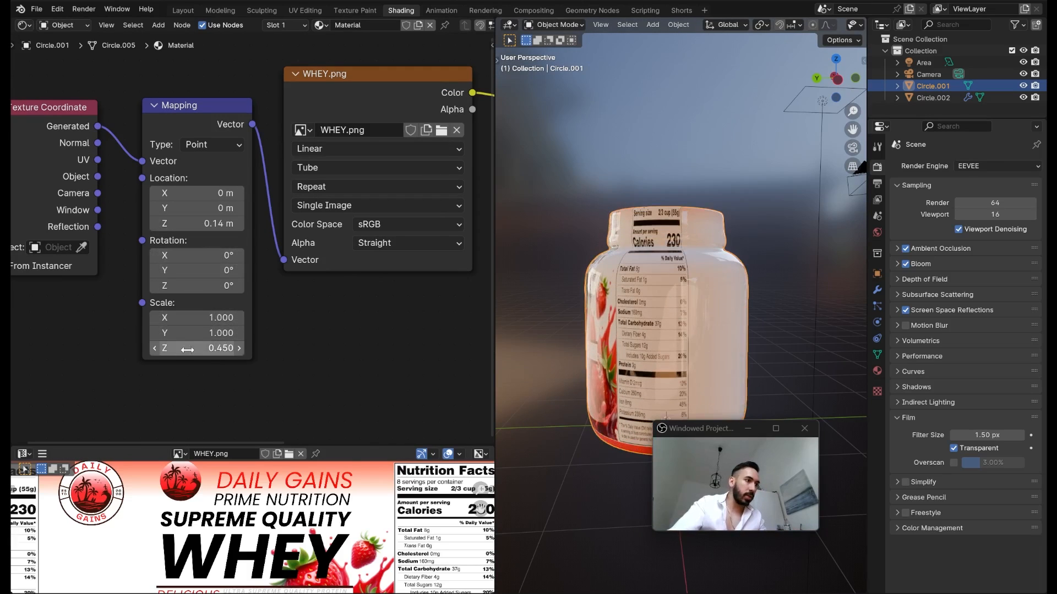
{"action": "left_click_drag", "start_coordinate": [209, 347], "coordinate": [242, 348]}
{"action": "left_click_drag", "start_coordinate": [653, 266], "coordinate": [676, 266]}
{"action": "scroll", "coordinate": [675, 267], "scroll_direction": "up", "scroll_amount": 1}
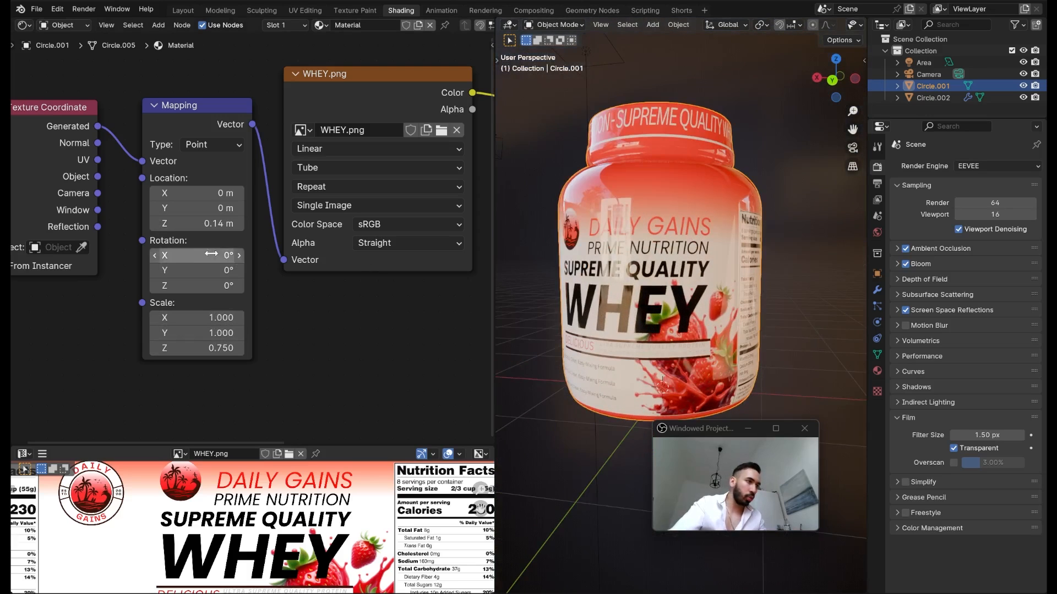
- Refine the label's vertical fit with a Mapping Z scale of 0.830 and a Z location of 0.08 m
{"action": "left_click_drag", "start_coordinate": [219, 224], "coordinate": [221, 224]}
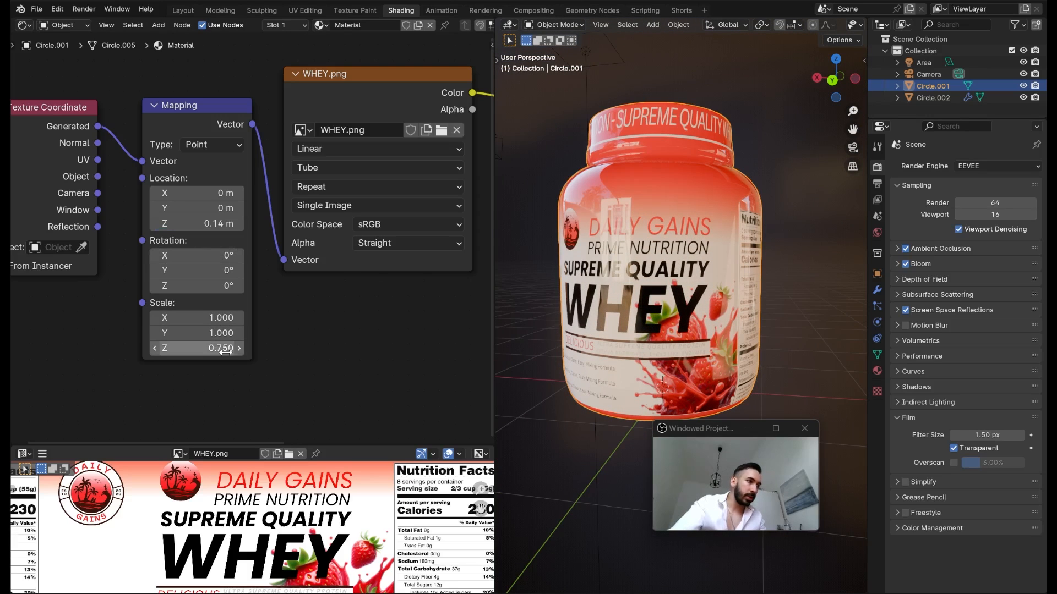
{"action": "left_click_drag", "start_coordinate": [198, 348], "coordinate": [226, 348]}
{"action": "left_click_drag", "start_coordinate": [219, 224], "coordinate": [207, 224]}
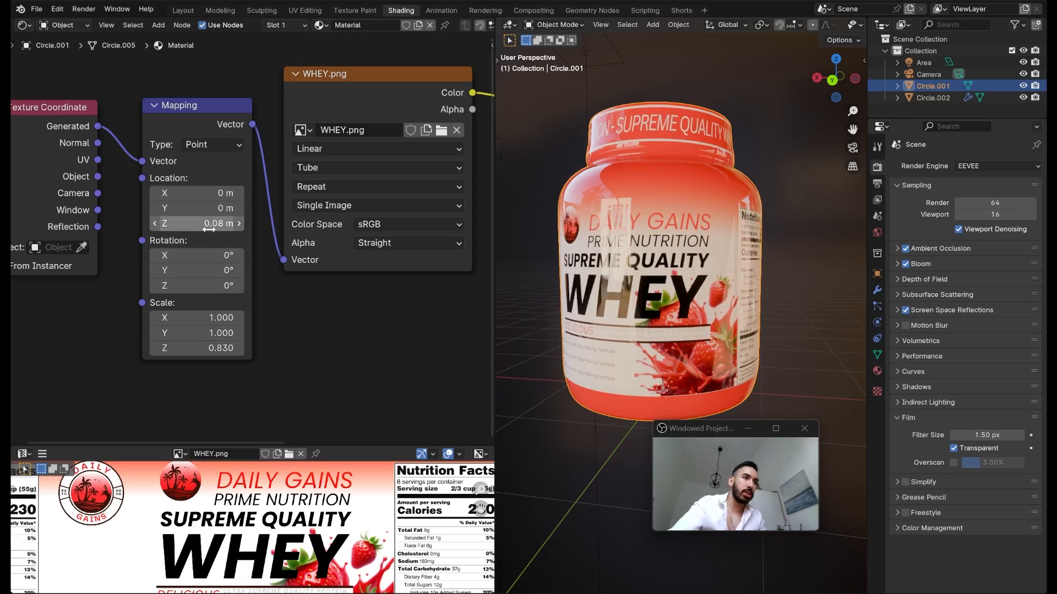
- Examine the label's placement and proportions around the jar from several angles and distances
{"action": "left_click_drag", "start_coordinate": [633, 153], "coordinate": [636, 224]}
{"action": "left_click_drag", "start_coordinate": [669, 299], "coordinate": [715, 159]}
{"action": "scroll", "coordinate": [643, 172], "scroll_direction": "up", "scroll_amount": 1}
{"action": "scroll", "coordinate": [760, 154], "scroll_direction": "down", "scroll_amount": 2}
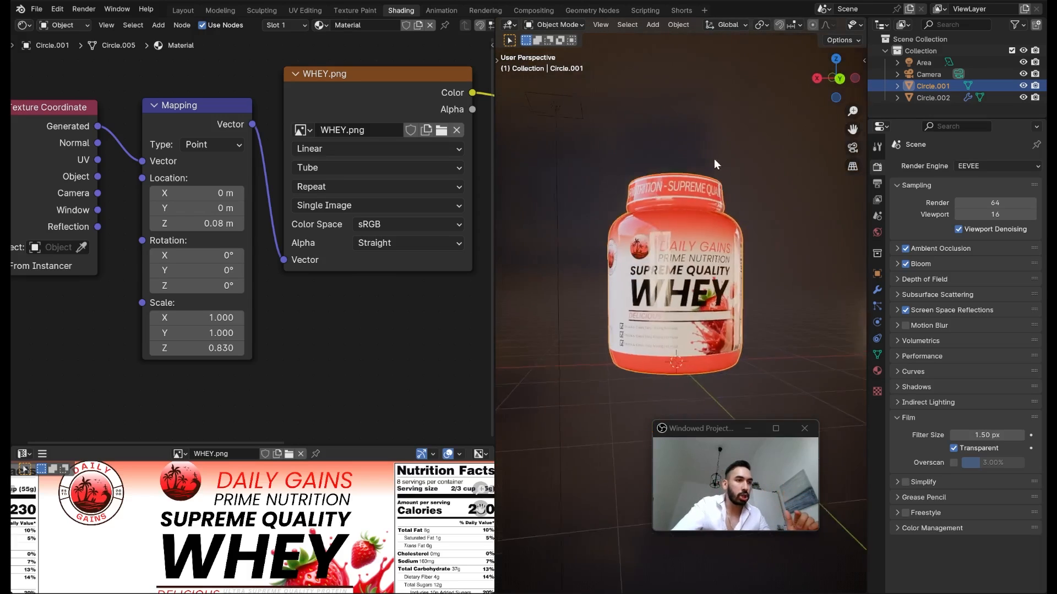
{"action": "scroll", "coordinate": [714, 158], "scroll_direction": "up", "scroll_amount": 2}
{"action": "left_click_drag", "start_coordinate": [718, 245], "coordinate": [616, 407]}
{"action": "left_click_drag", "start_coordinate": [702, 325], "coordinate": [708, 299]}
{"action": "scroll", "coordinate": [709, 299], "scroll_direction": "down", "scroll_amount": 3}
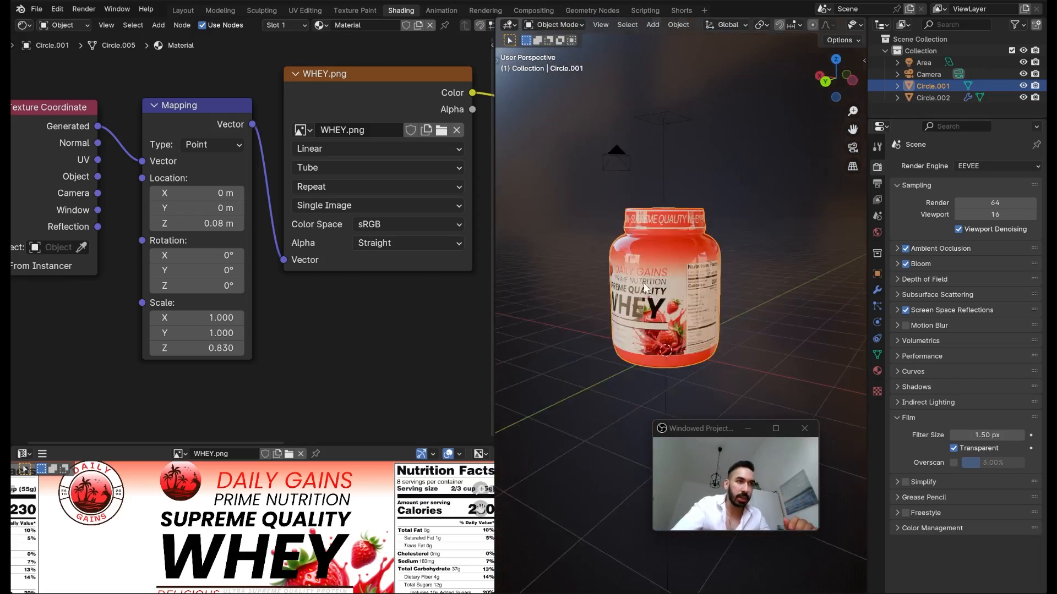
{"action": "left_click_drag", "start_coordinate": [643, 283], "coordinate": [528, 264]}
{"action": "scroll", "coordinate": [687, 243], "scroll_direction": "up", "scroll_amount": 2}
{"action": "scroll", "coordinate": [637, 252], "scroll_direction": "up", "scroll_amount": 3}
{"action": "left_click_drag", "start_coordinate": [687, 243], "coordinate": [622, 258]}
{"action": "scroll", "coordinate": [637, 252], "scroll_direction": "down", "scroll_amount": 4}
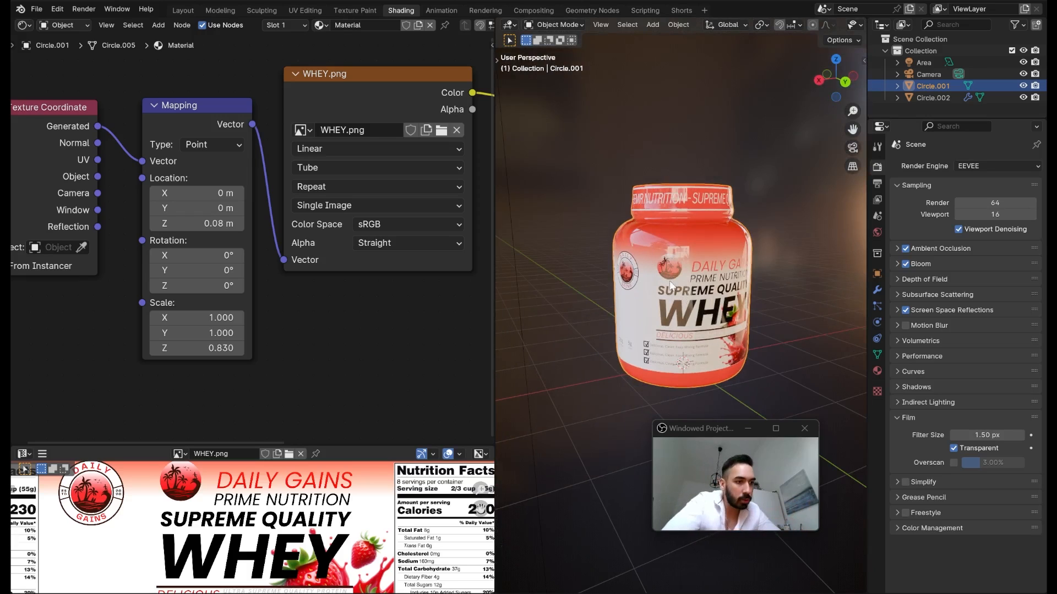
- Widen the 3D viewport over the node and image editors and turn the jar's label to the front
{"action": "left_click_drag", "start_coordinate": [494, 276], "coordinate": [220, 259]}
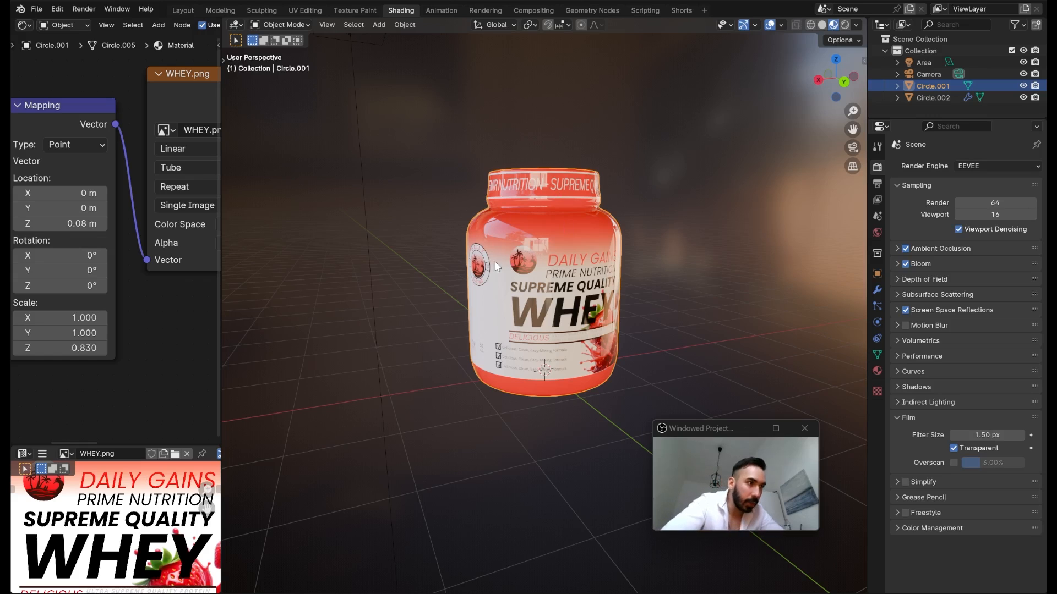
{"action": "left_click_drag", "start_coordinate": [515, 291], "coordinate": [472, 288]}
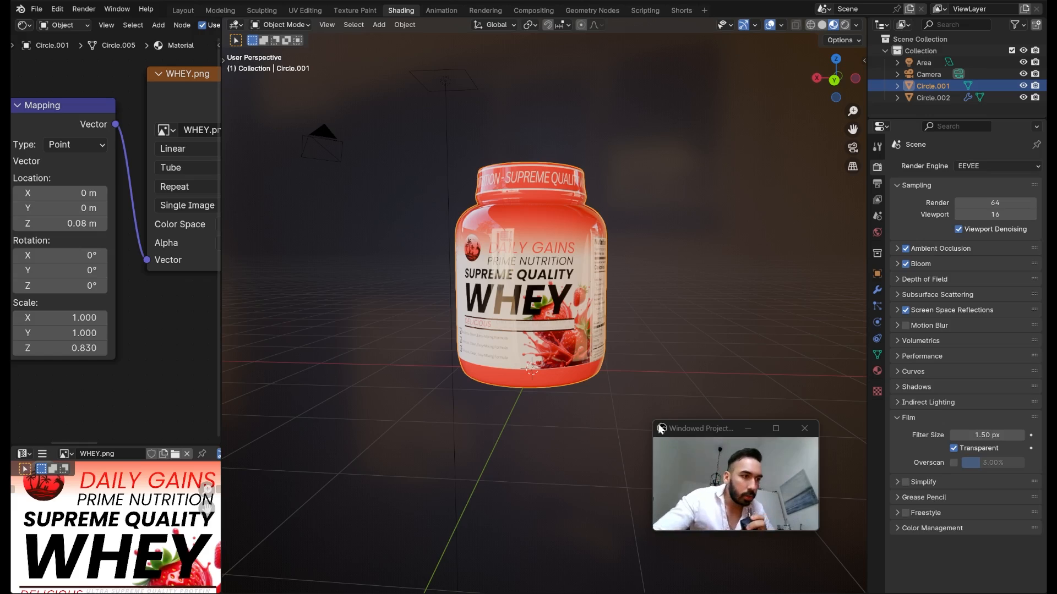
{"action": "left_click_drag", "start_coordinate": [654, 423], "coordinate": [252, 171]}
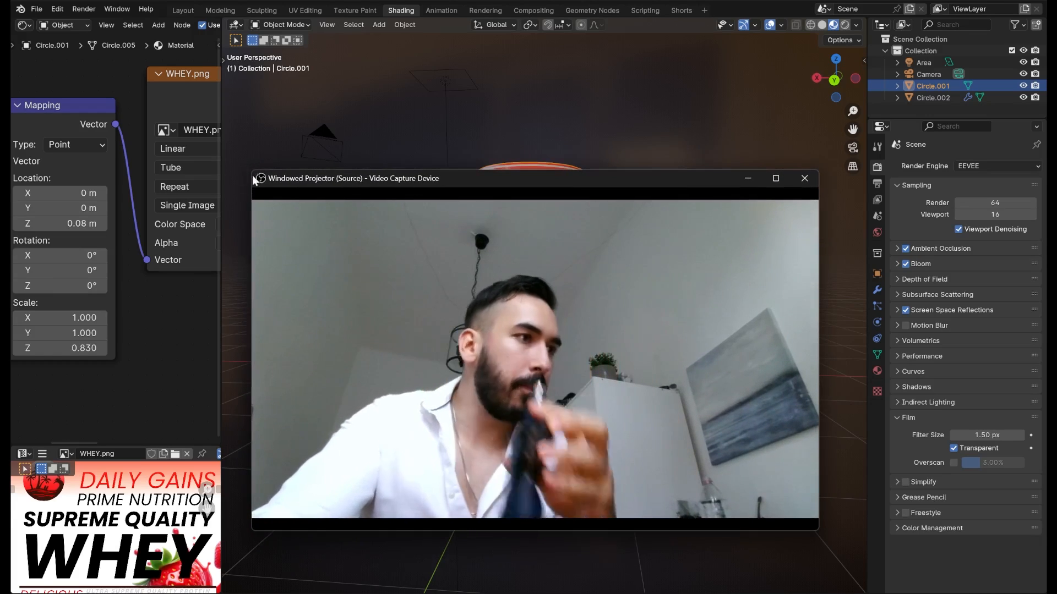
{"action": "left_click_drag", "start_coordinate": [252, 282], "coordinate": [421, 341]}
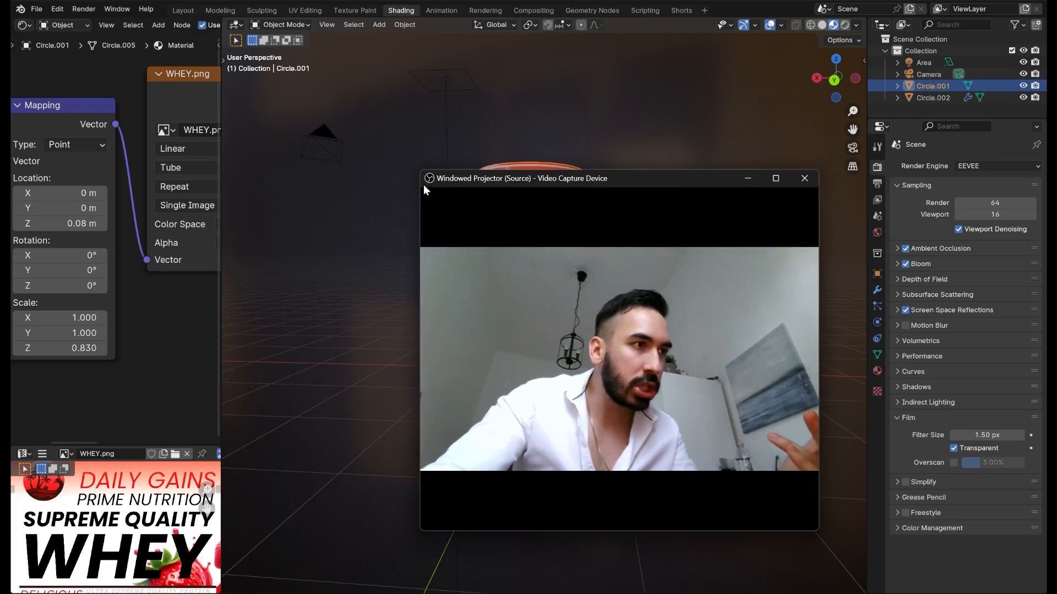
{"action": "left_click_drag", "start_coordinate": [421, 172], "coordinate": [475, 265]}
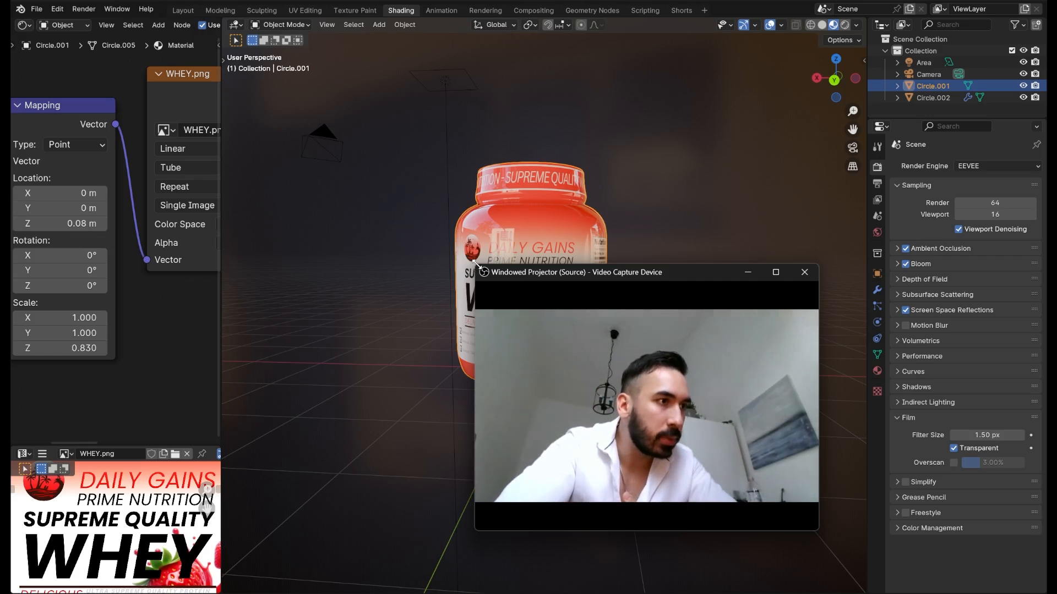
{"action": "left_click_drag", "start_coordinate": [475, 265], "coordinate": [549, 362]}
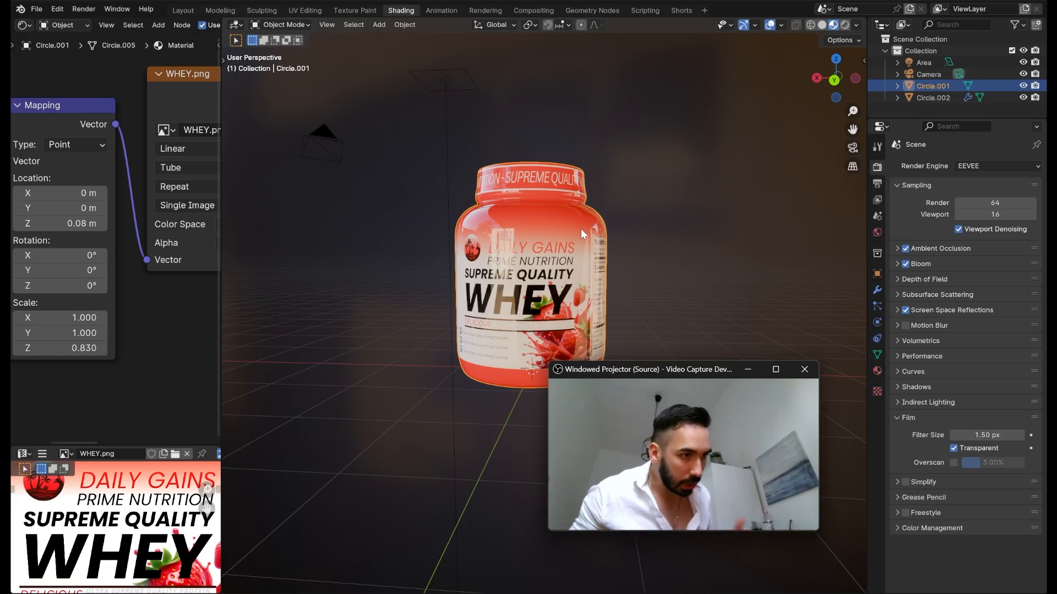
{"action": "left_click_drag", "start_coordinate": [600, 243], "coordinate": [526, 245]}
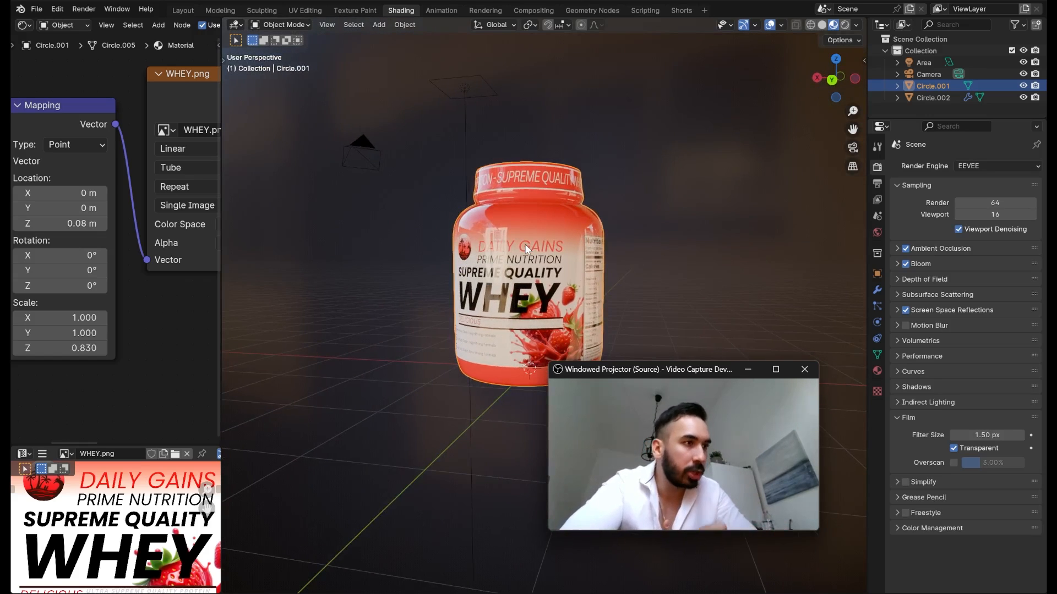
{"action": "scroll", "coordinate": [588, 245], "scroll_direction": "right", "scroll_amount": 3}
{"action": "scroll", "coordinate": [588, 245], "scroll_direction": "left", "scroll_amount": 8}
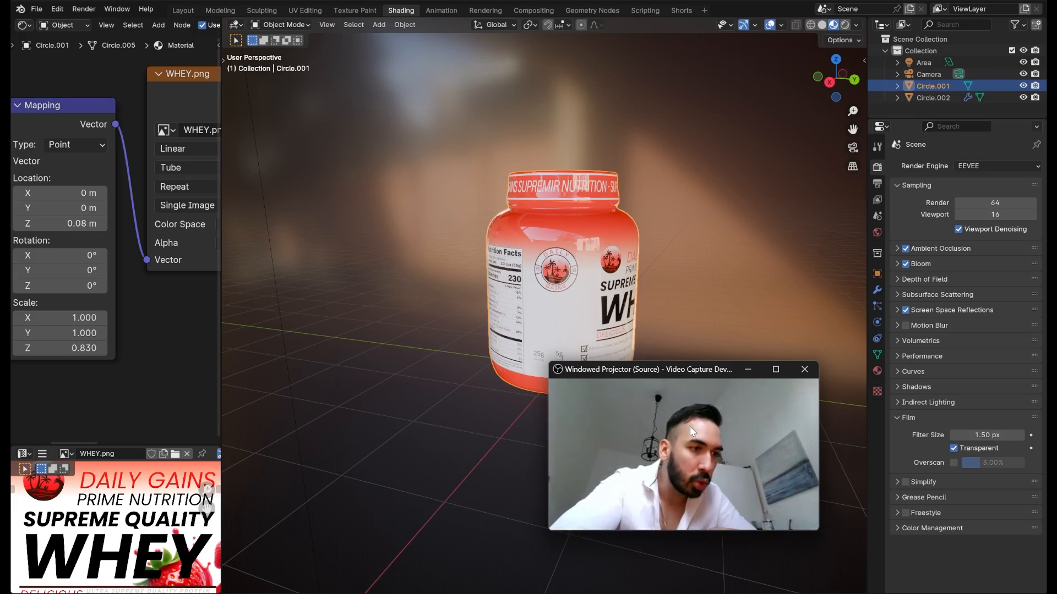
{"action": "left_click_drag", "start_coordinate": [554, 219], "coordinate": [491, 213]}
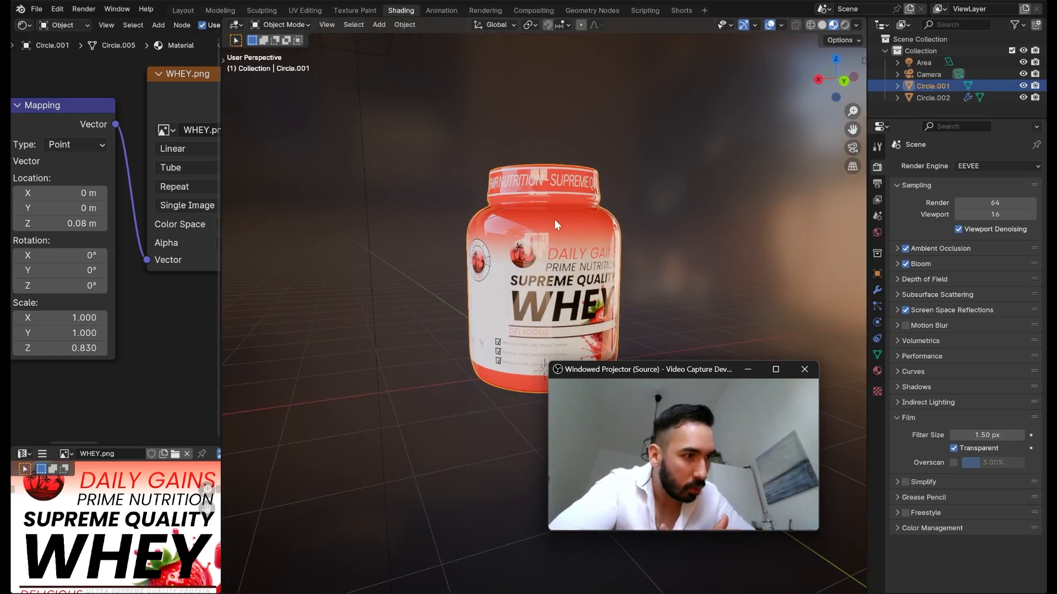
{"action": "left_click_drag", "start_coordinate": [594, 379], "coordinate": [618, 423]}
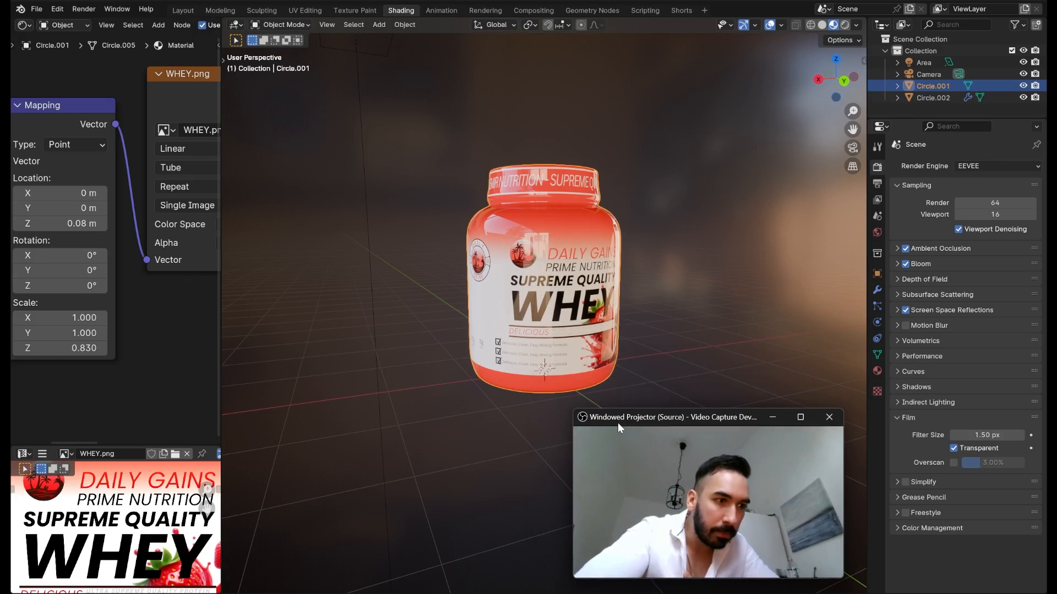